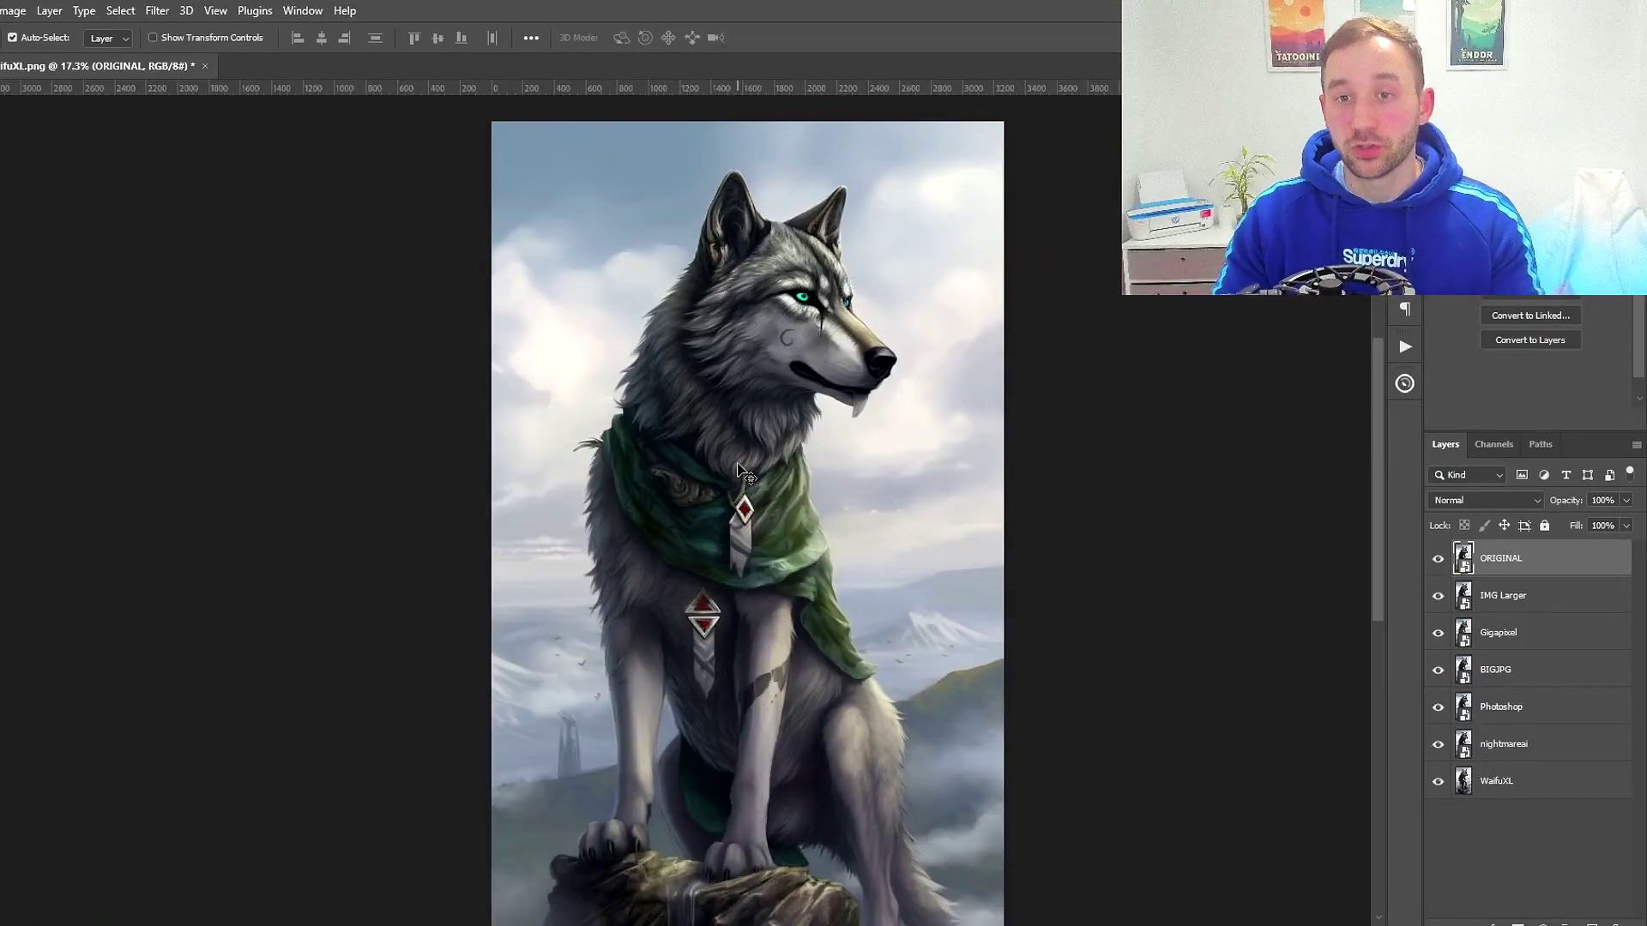
Zoom and pan the wolf artwork to bring its head into view at about 101%
scroll(763, 478, down, 3)
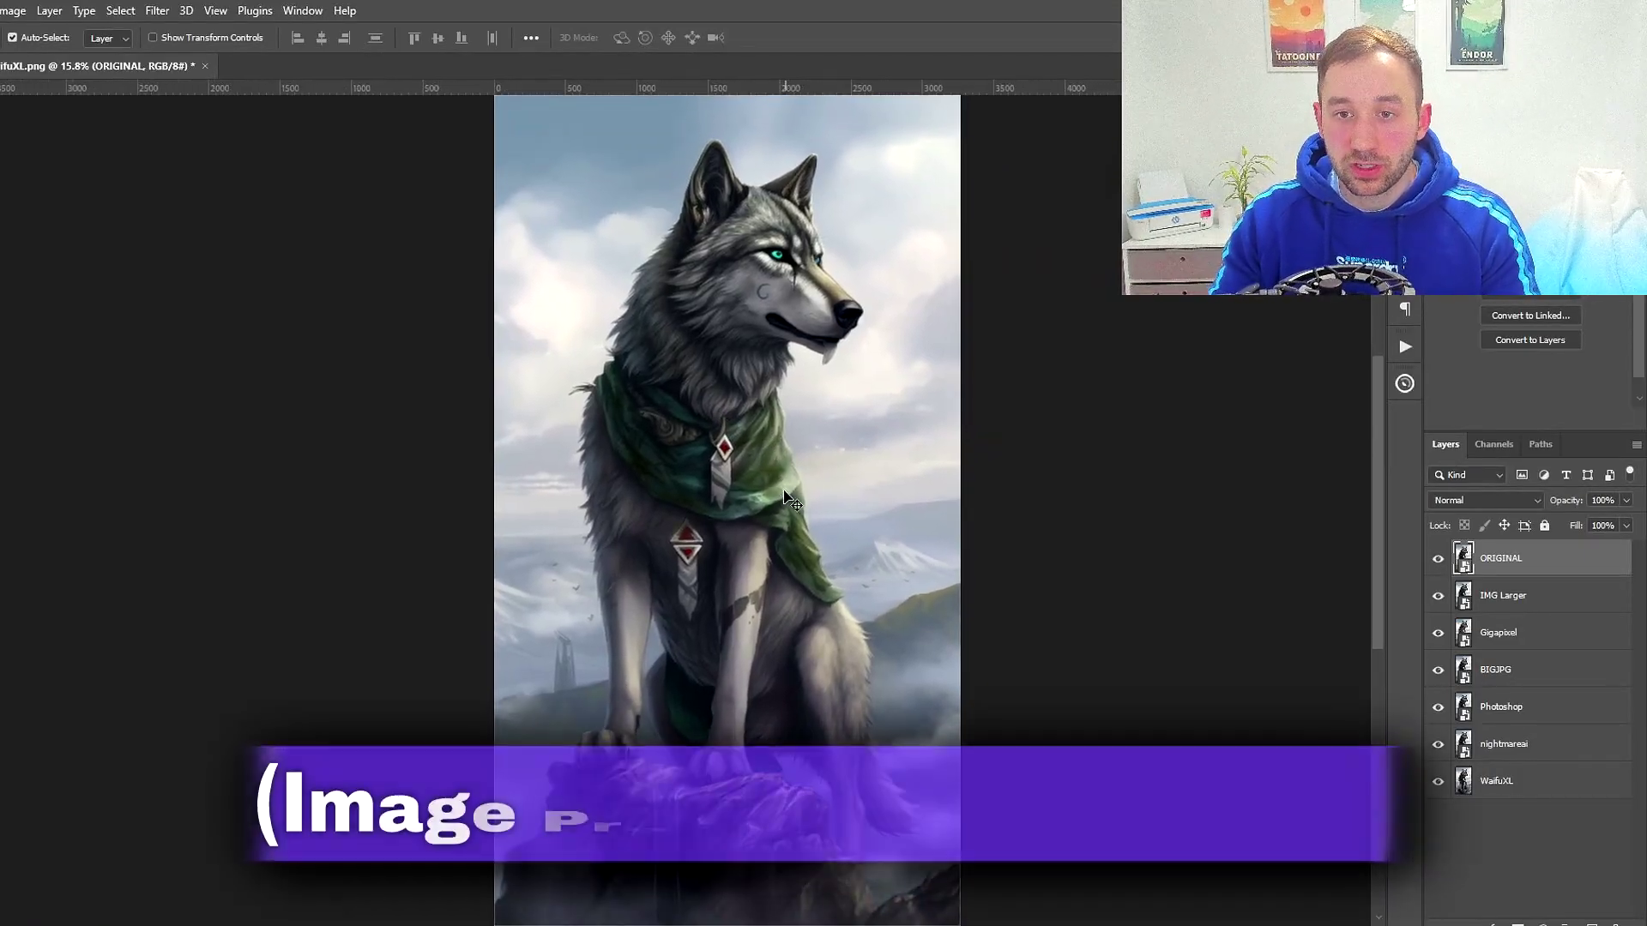
drag(784, 495, 834, 447)
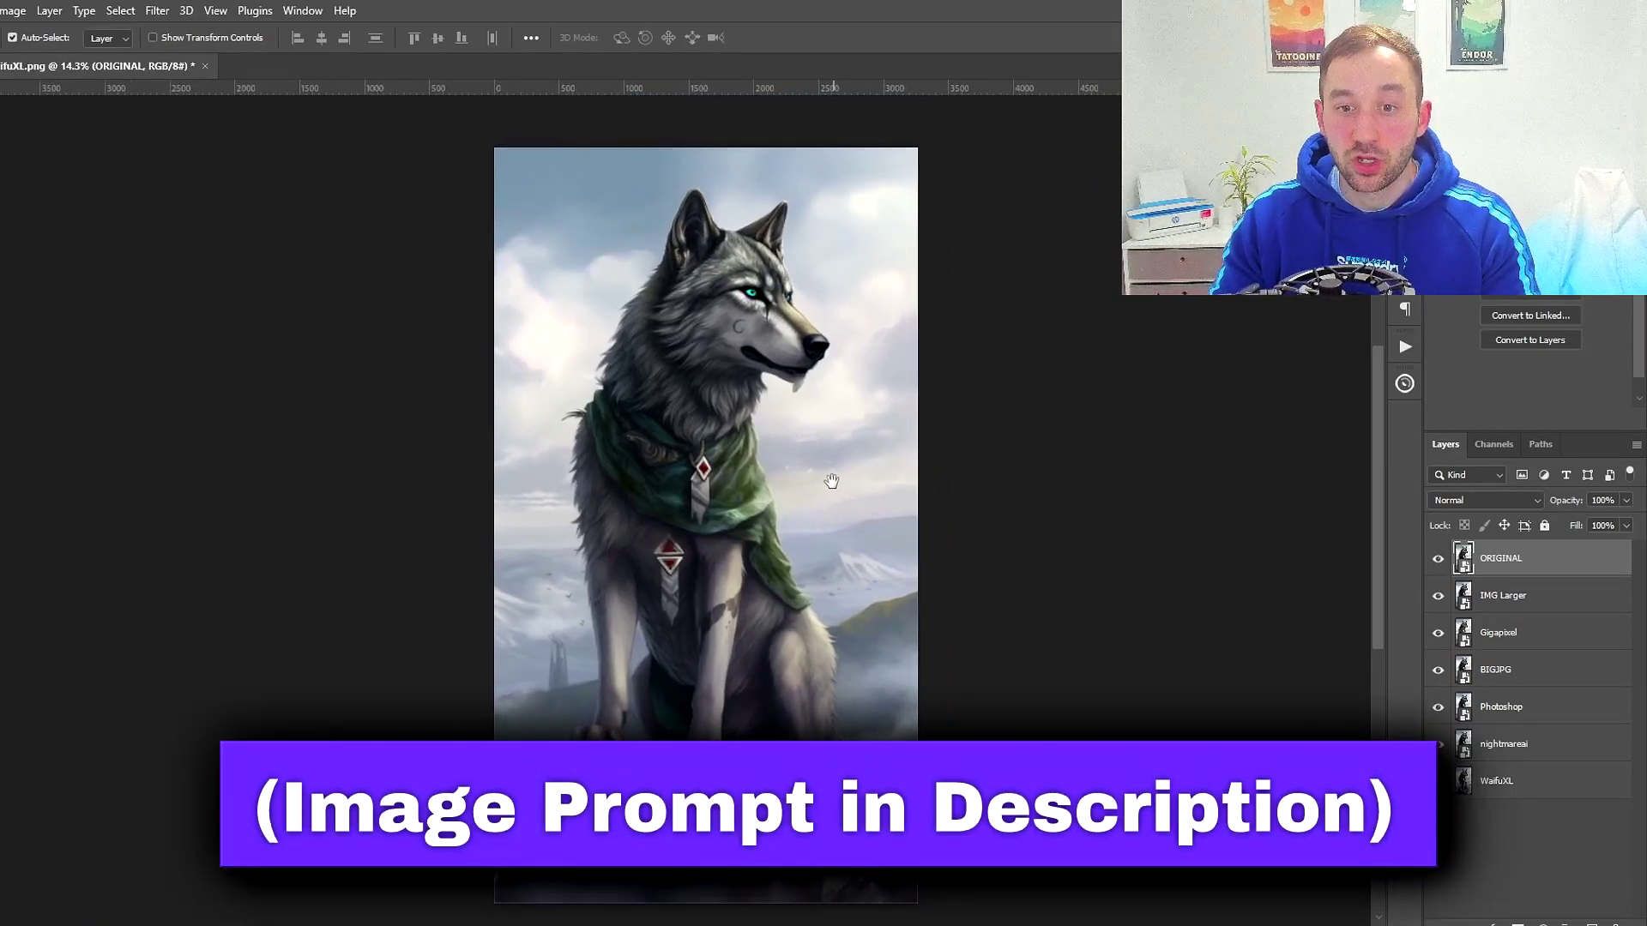
scroll(701, 212, up, 3)
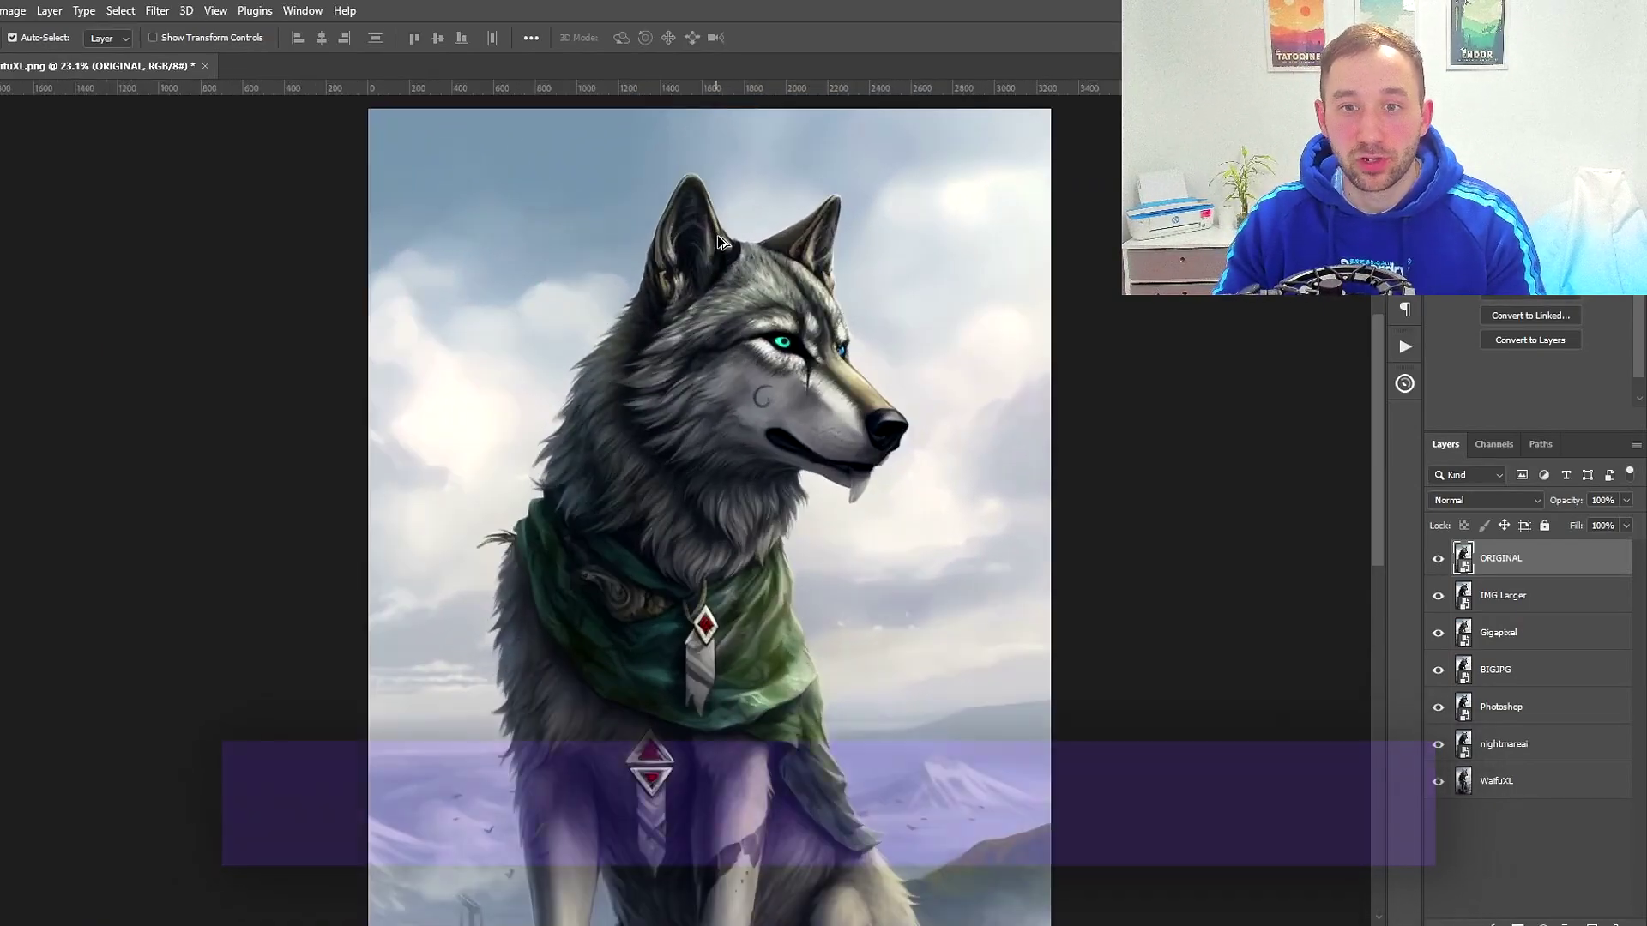
scroll(670, 137, up, 8)
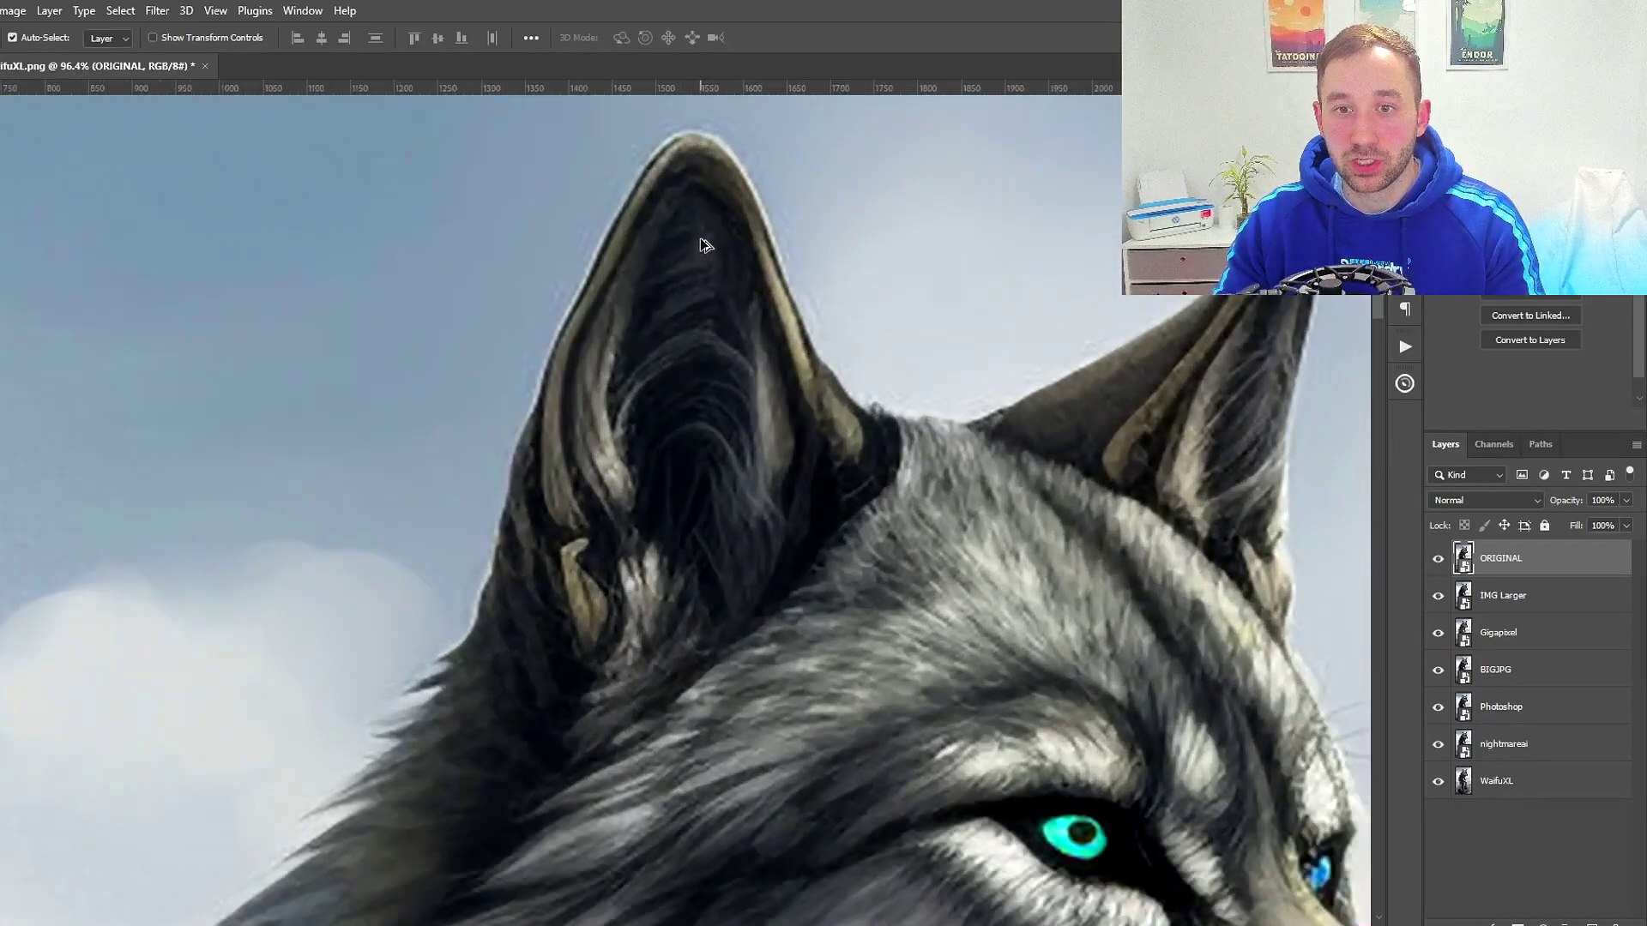
scroll(711, 232, down, 1)
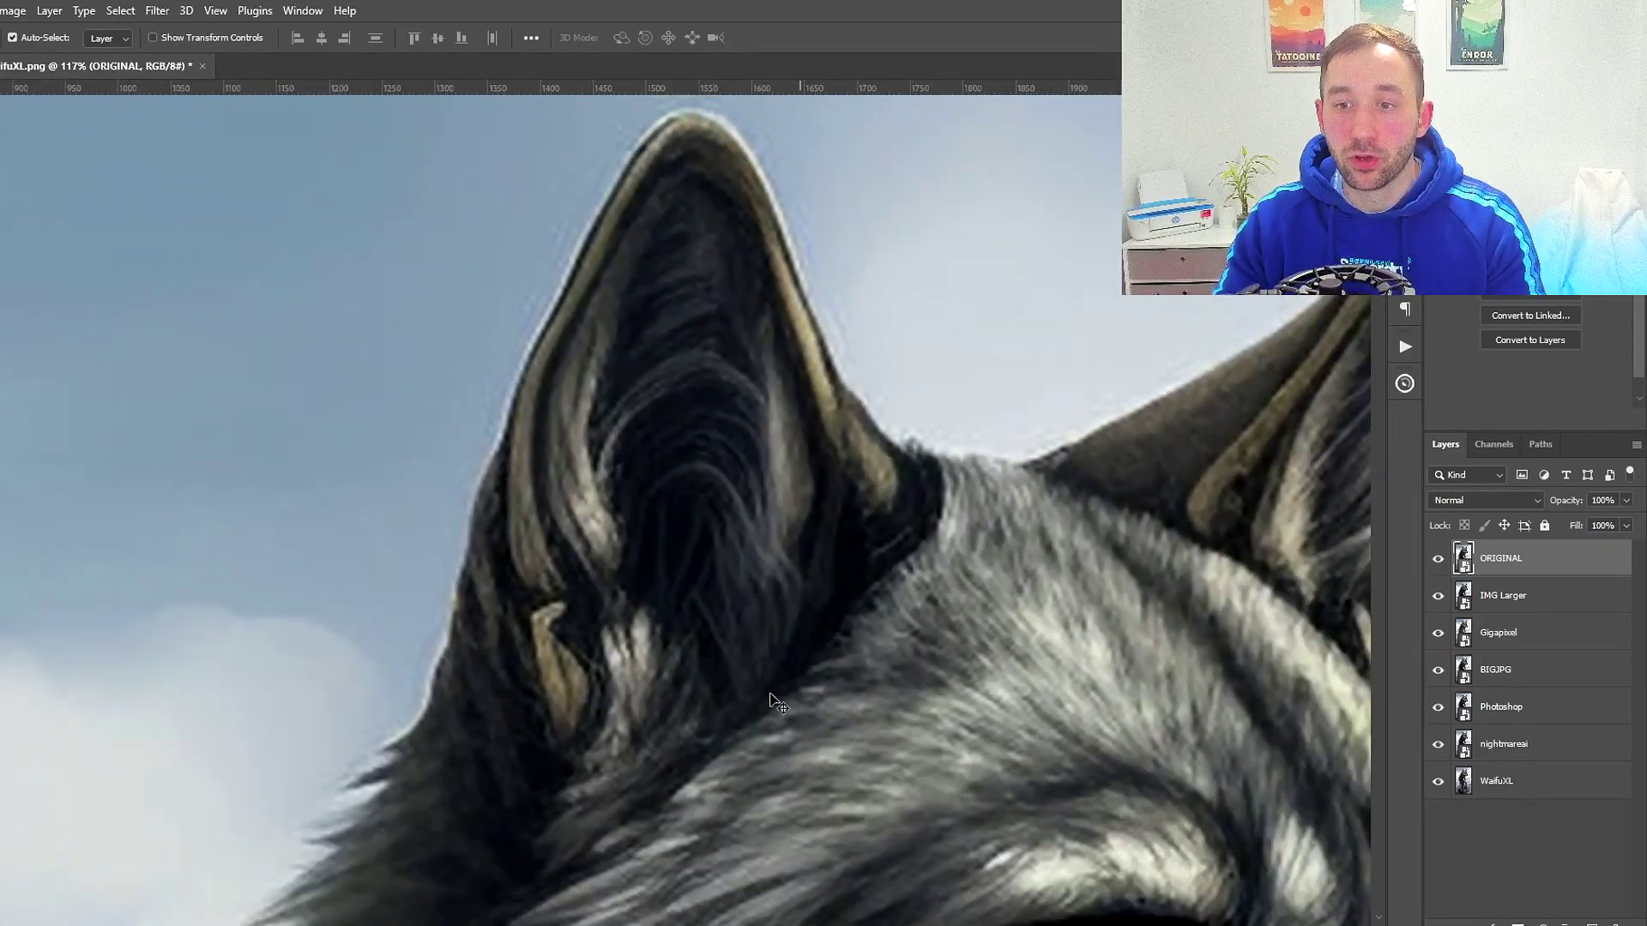
scroll(770, 696, up, 2)
scroll(960, 672, down, 2)
scroll(700, 322, up, 2)
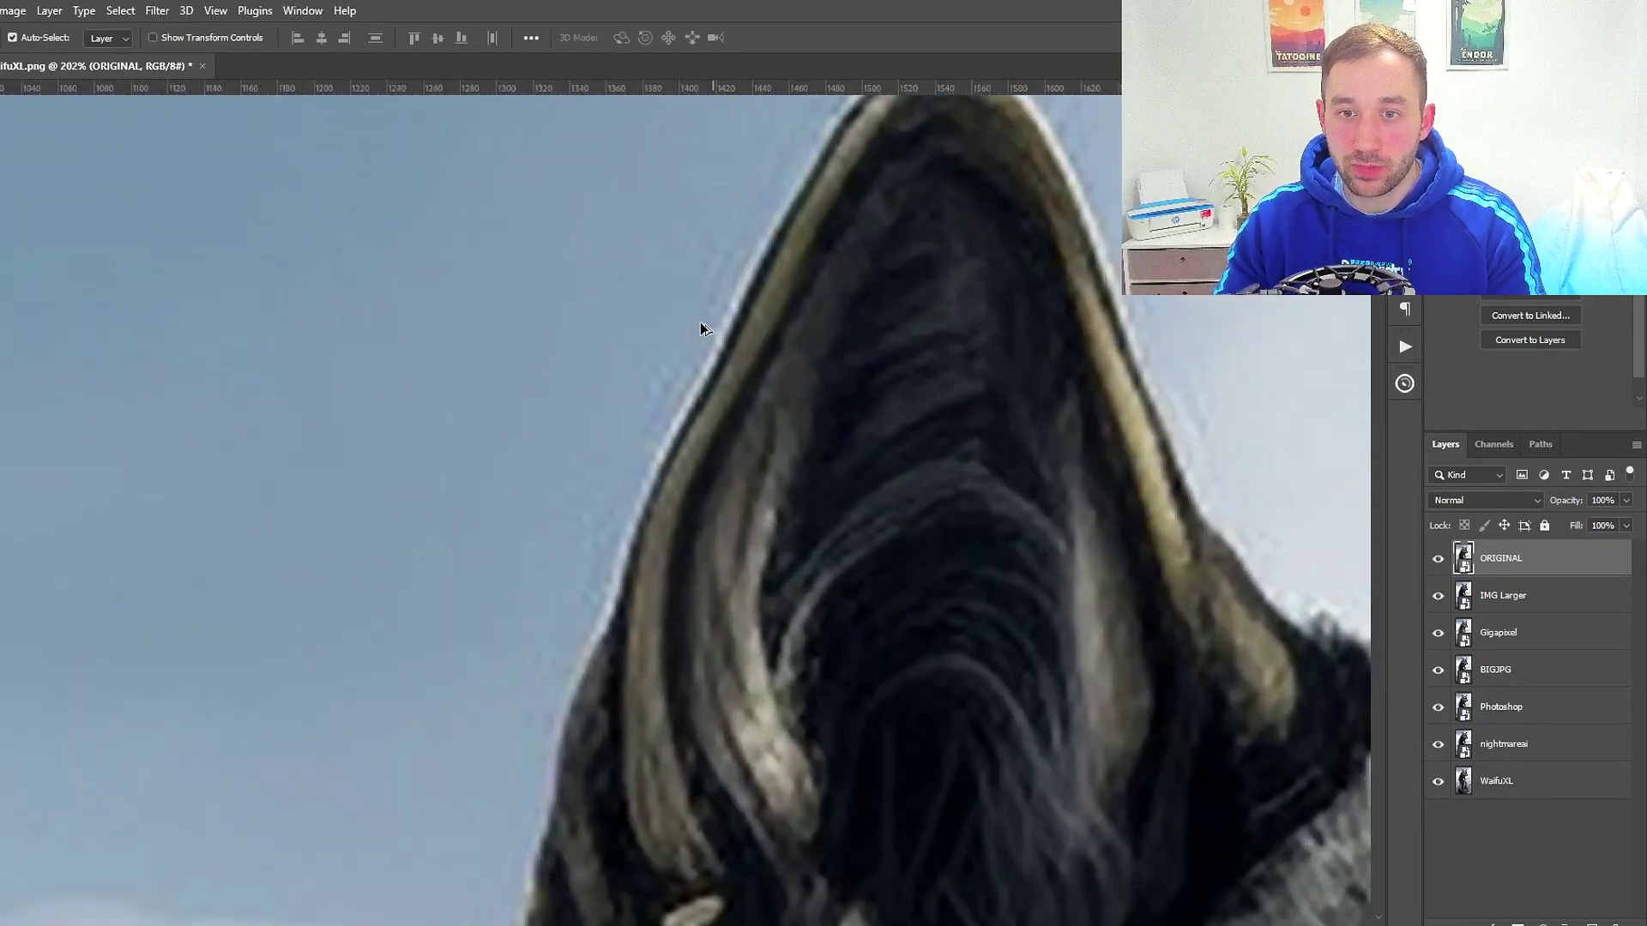
scroll(700, 329, up, 1)
scroll(650, 468, down, 2)
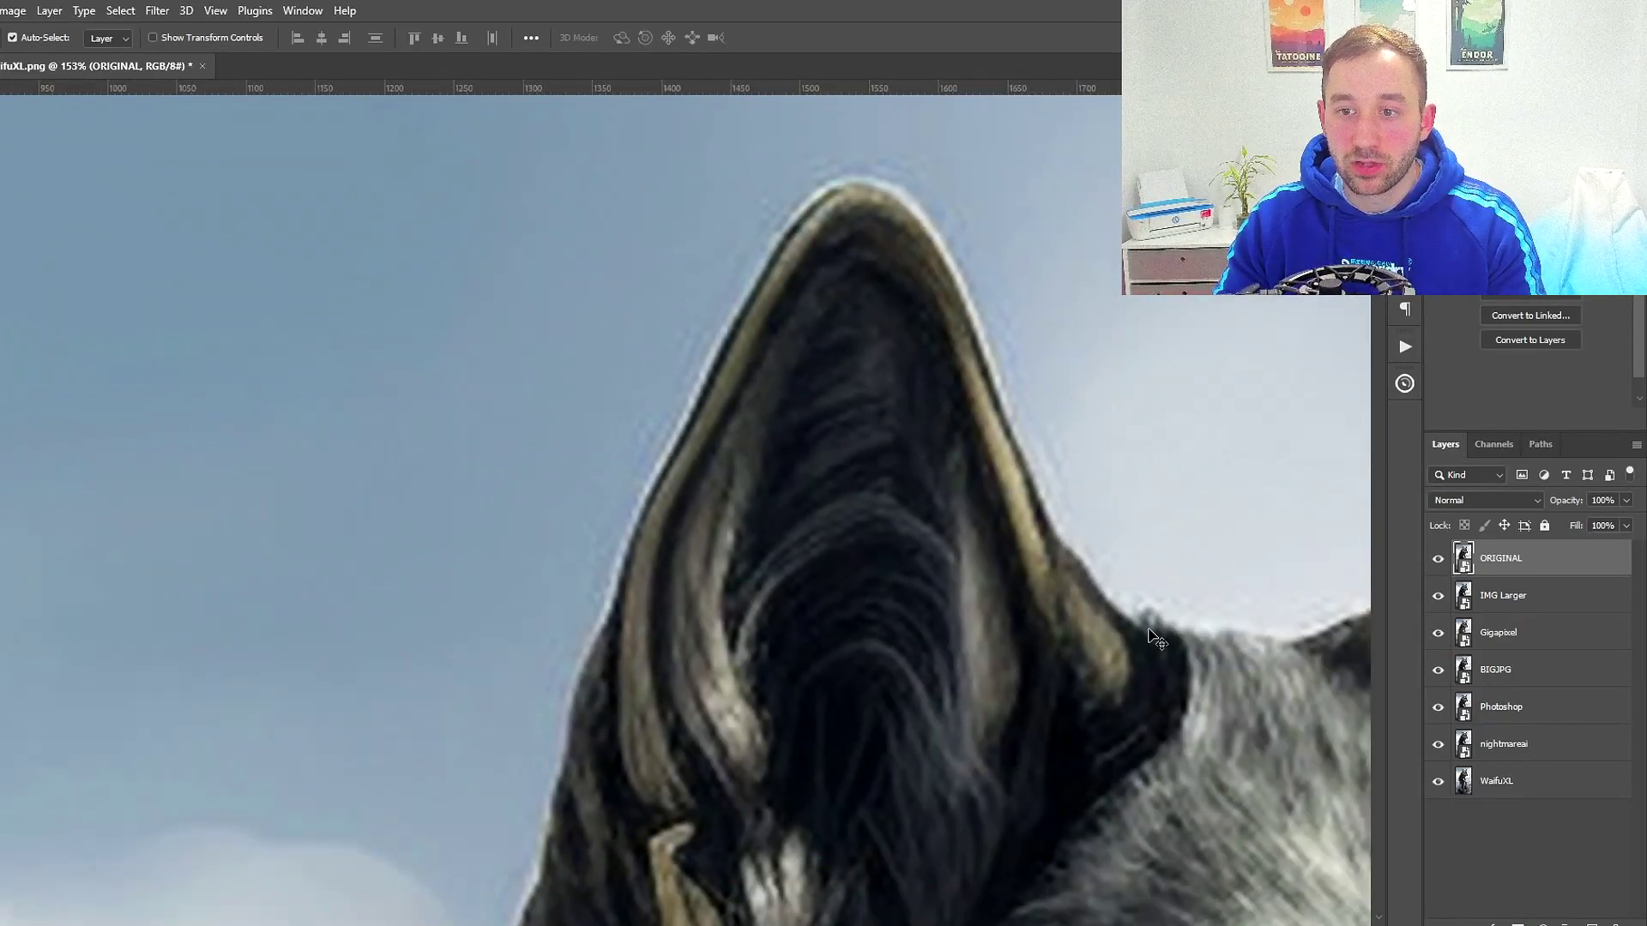
scroll(1149, 637, down, 2)
drag(1162, 676, 849, 360)
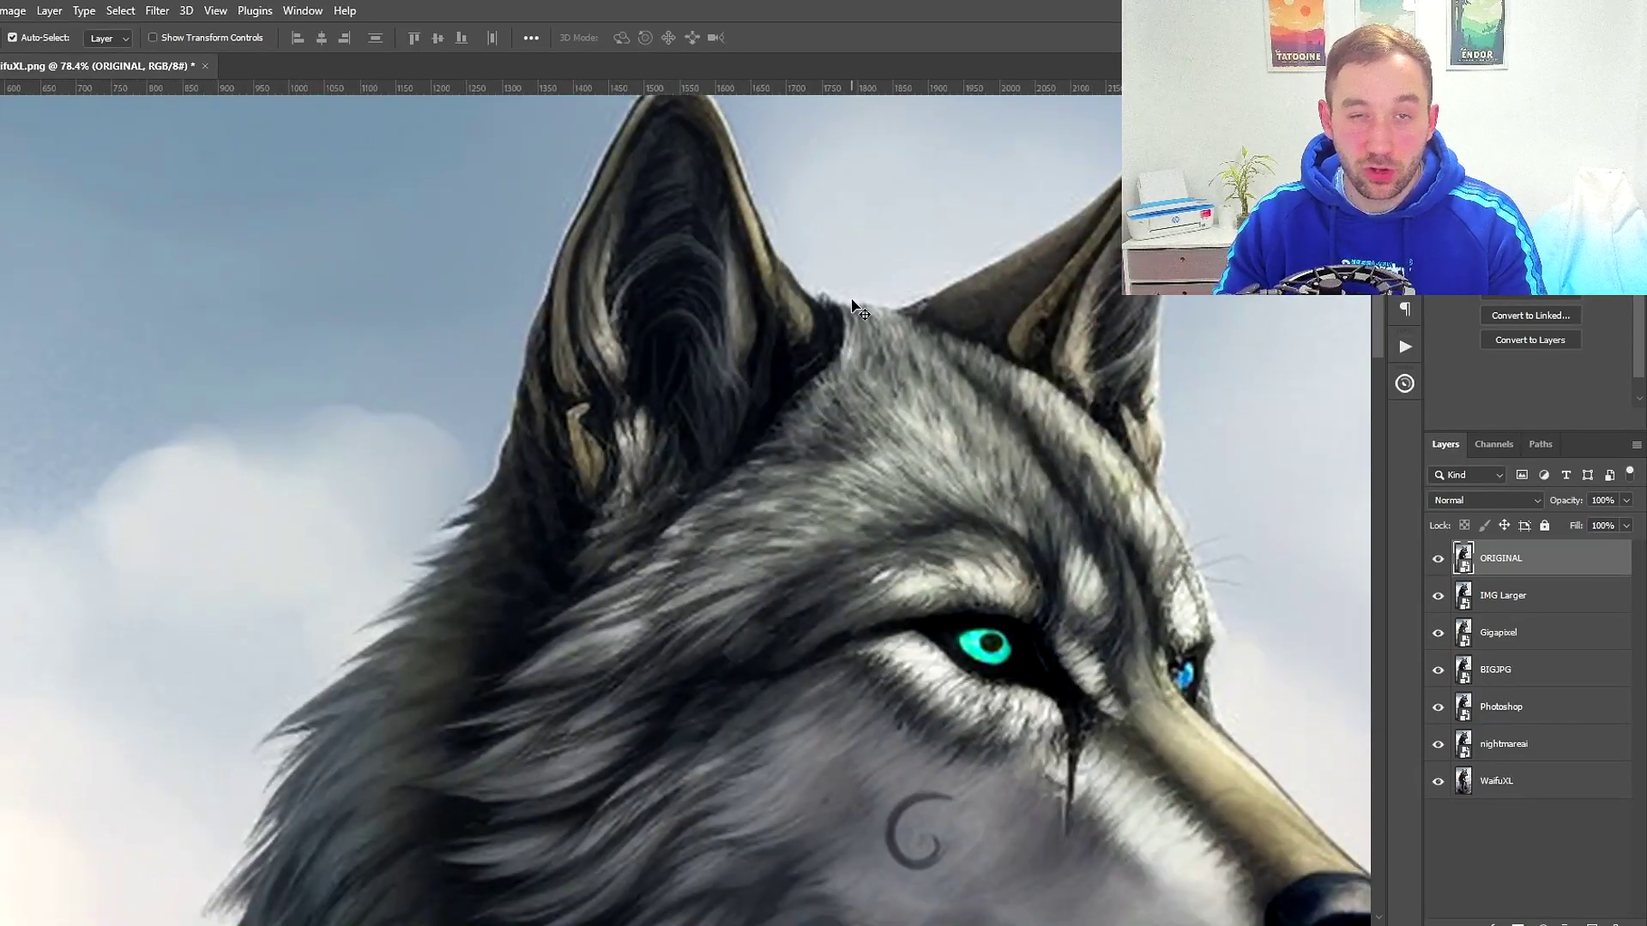
scroll(854, 302, down, 2)
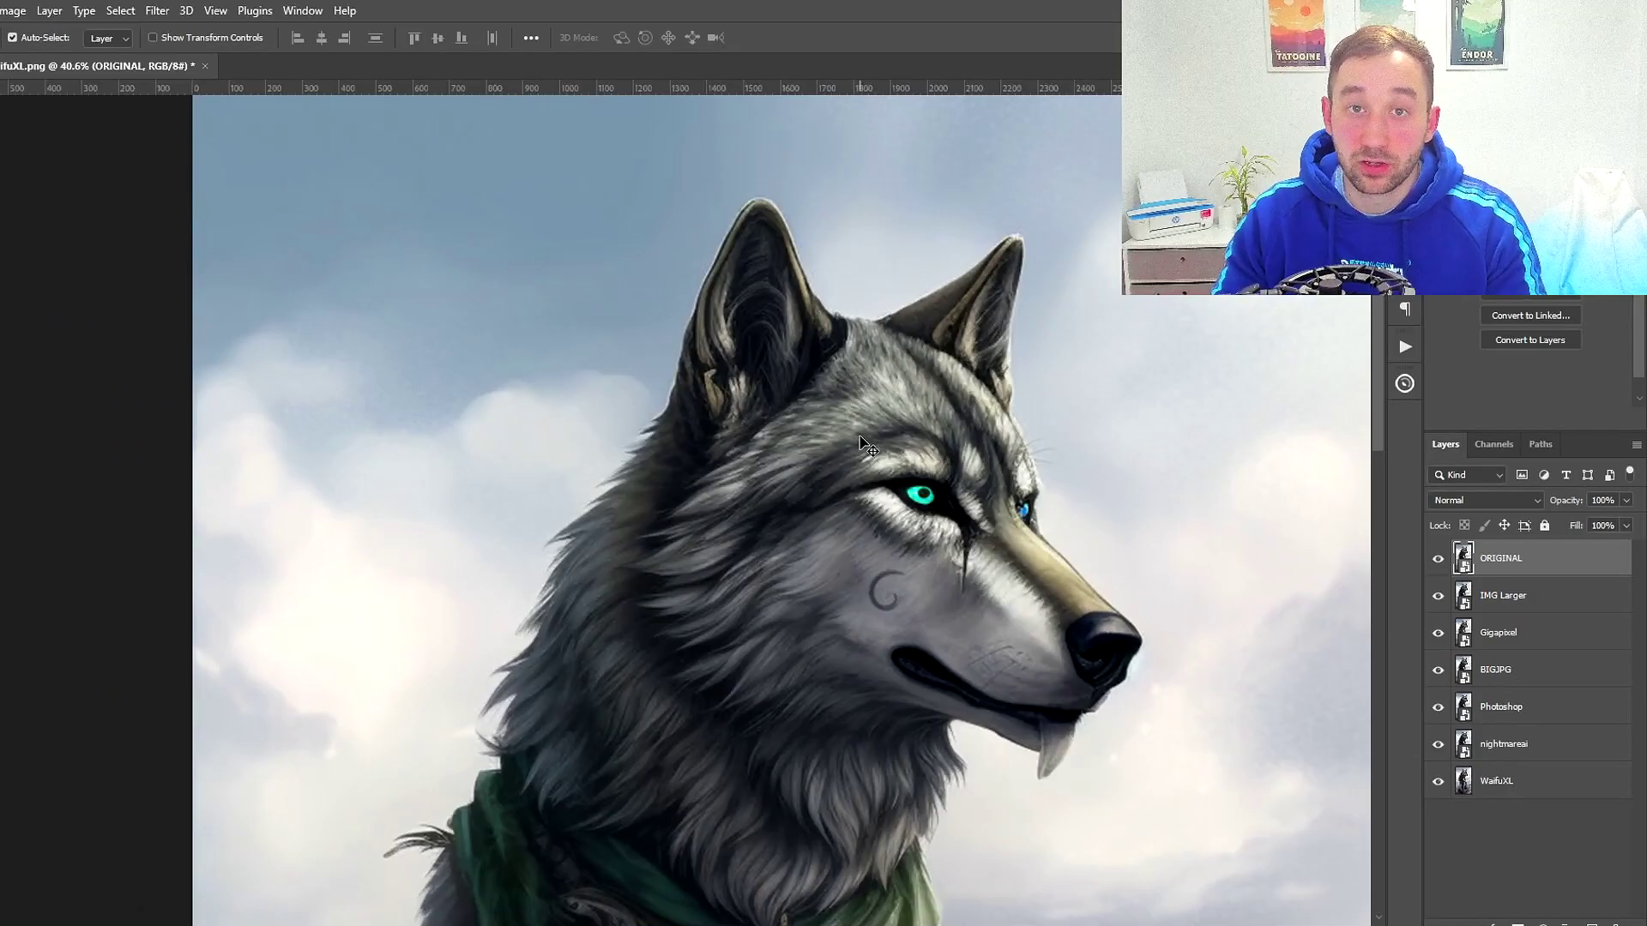
scroll(872, 442, down, 1)
scroll(865, 416, down, 1)
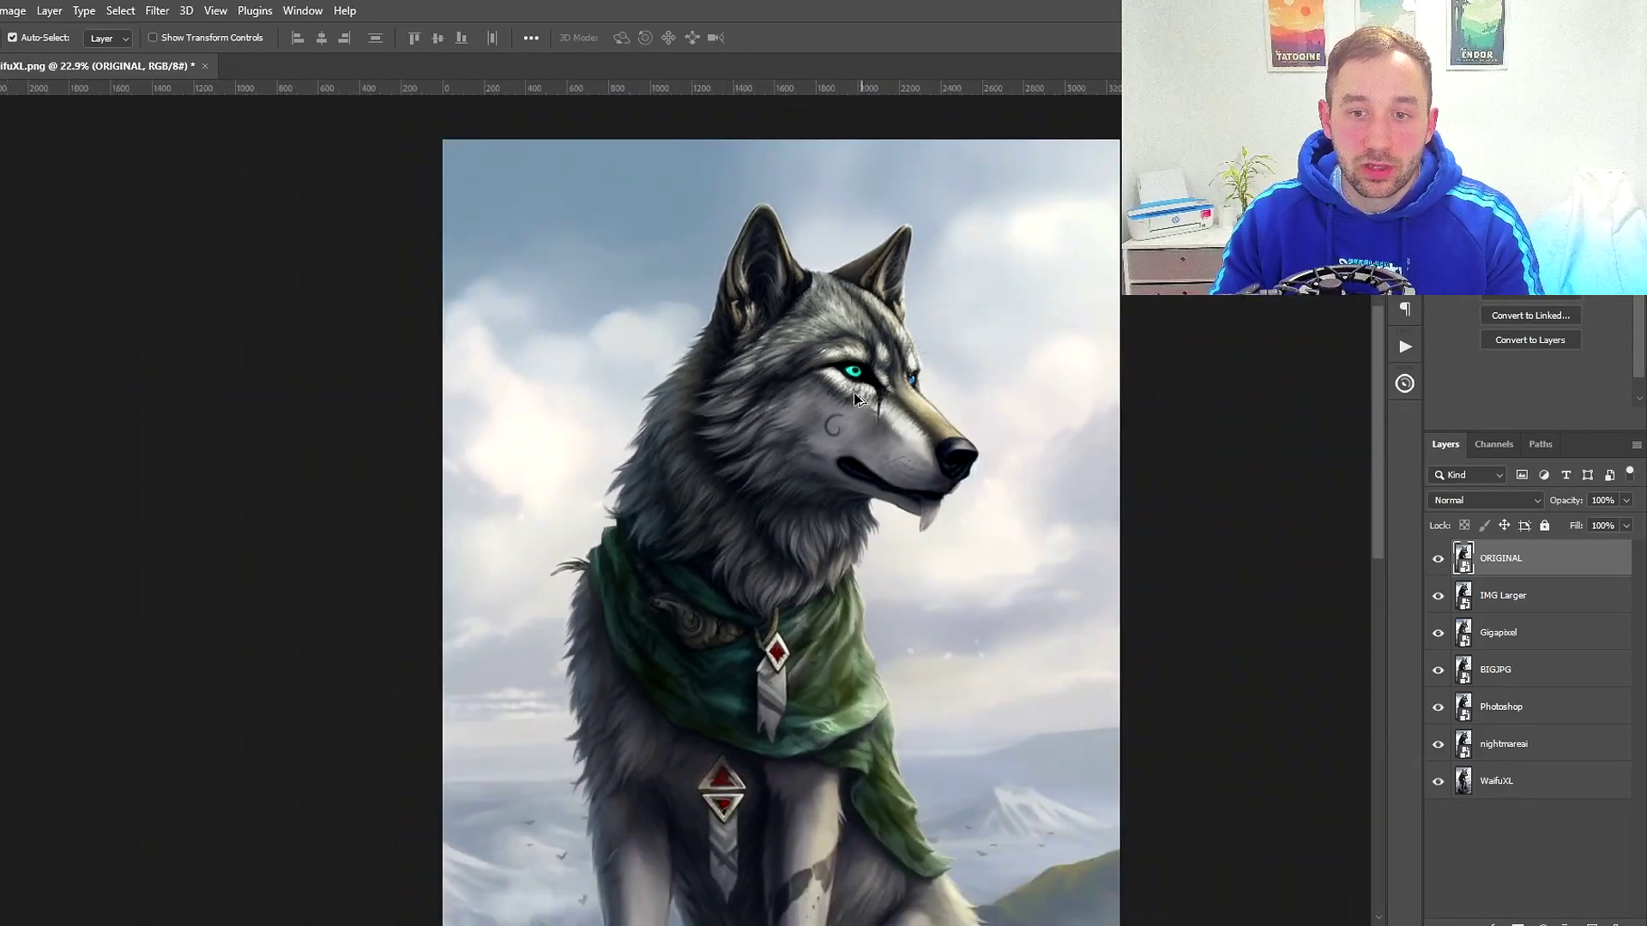
scroll(703, 589, down, 1)
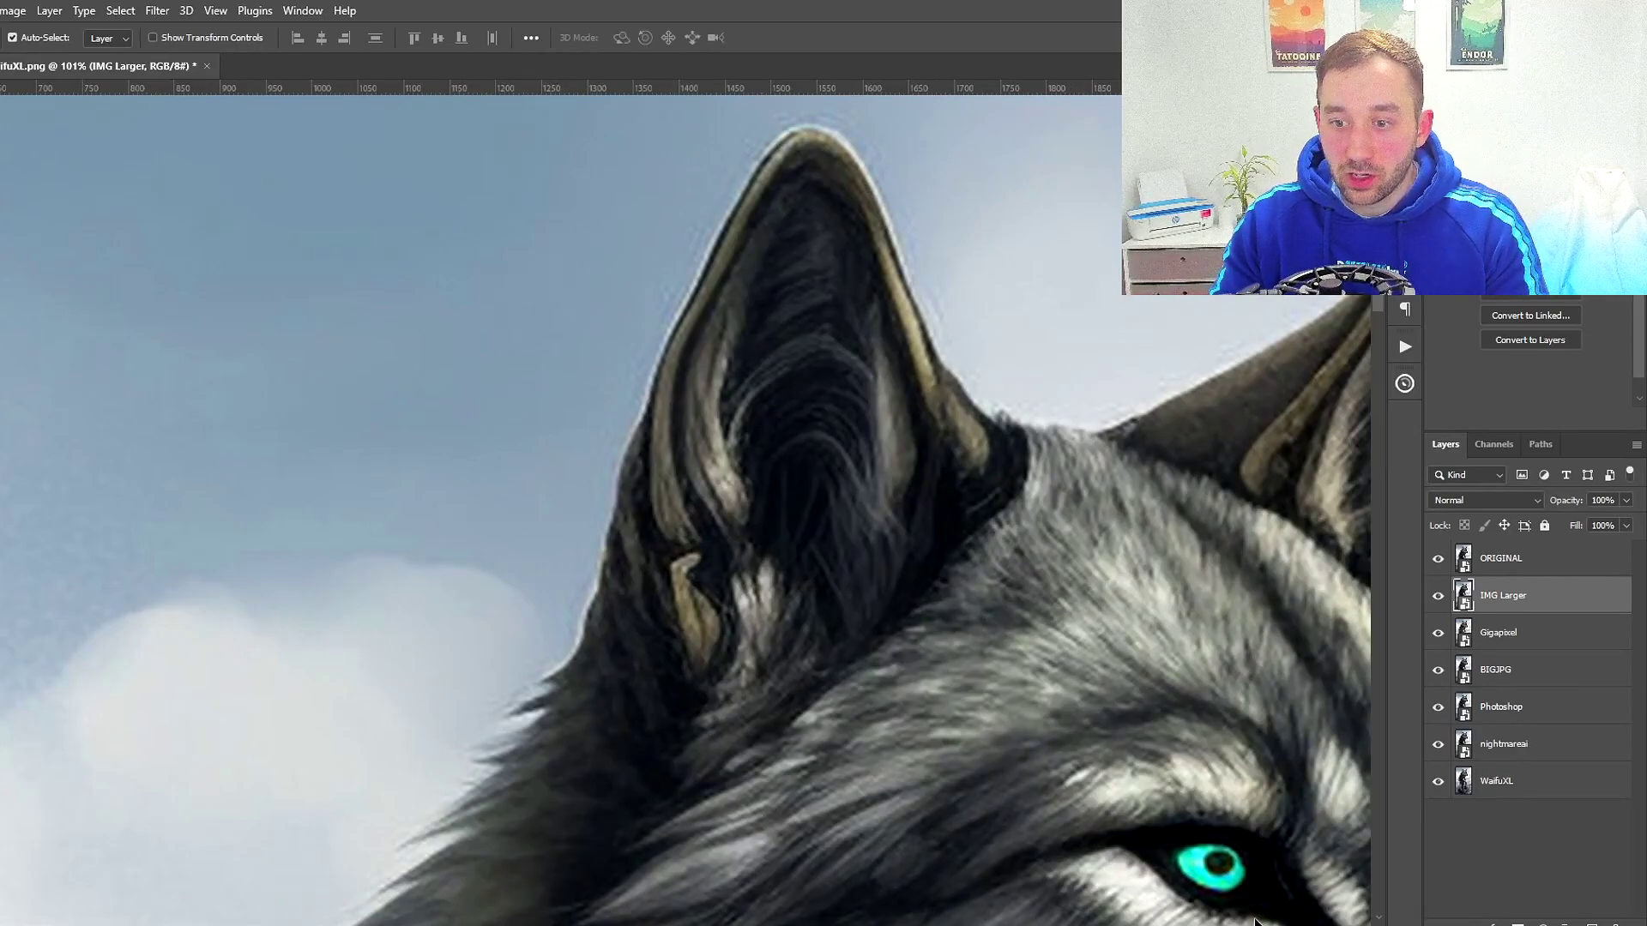
Move the ear into view and hide the ORIGINAL layer to reveal IMG Larger
drag(1218, 813, 1277, 802)
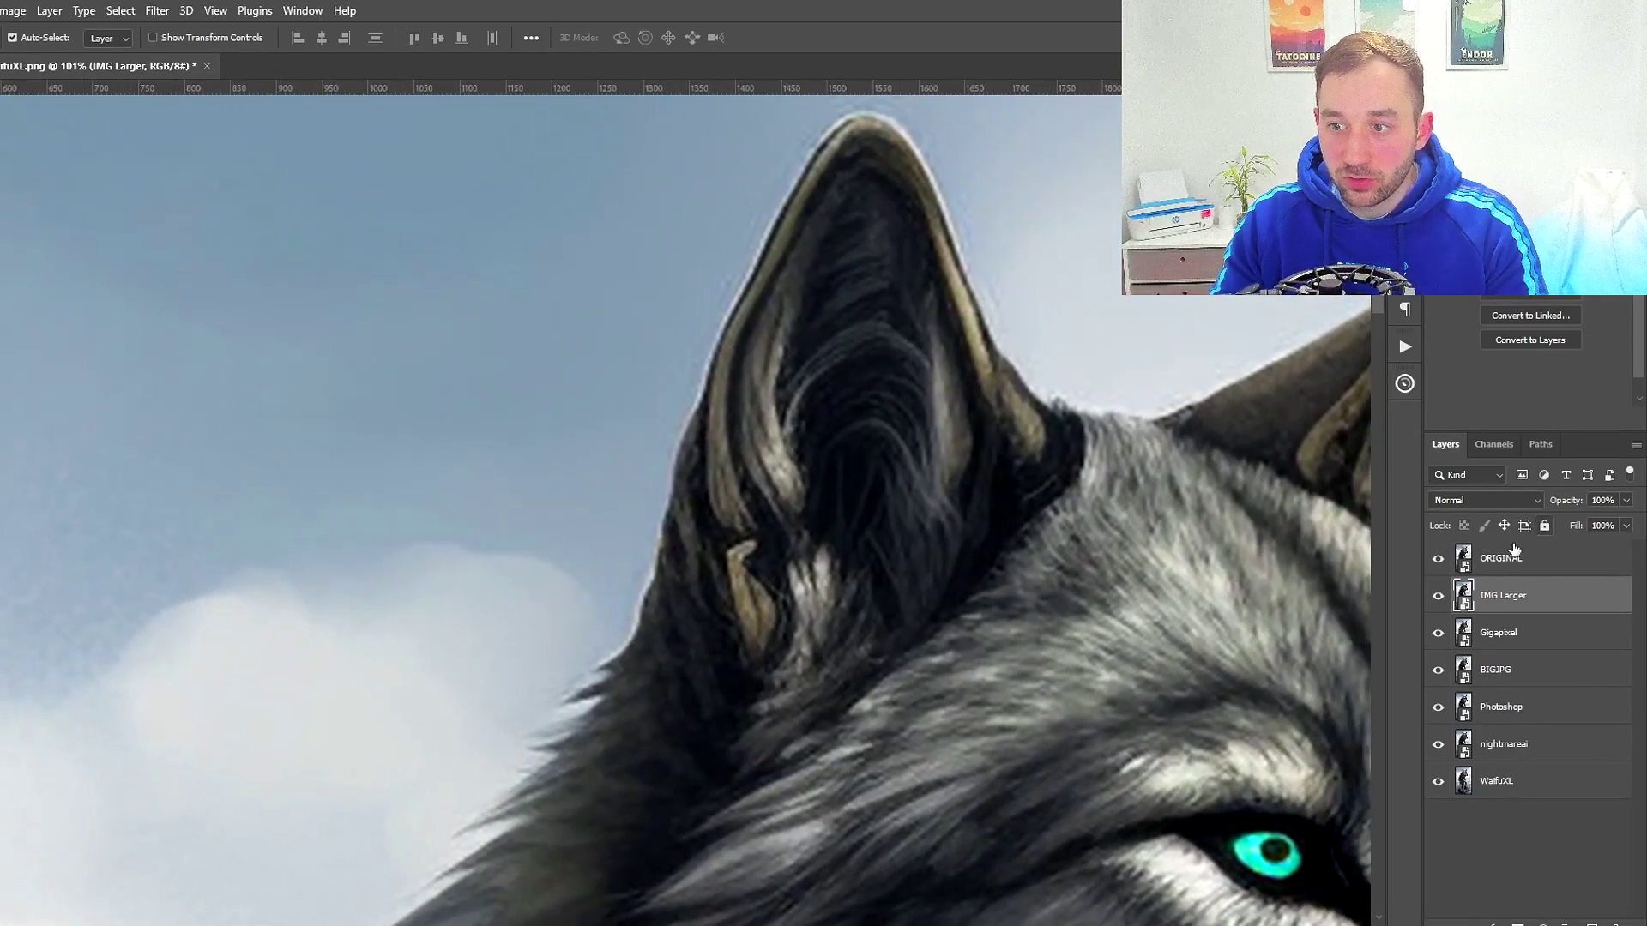
click(1438, 562)
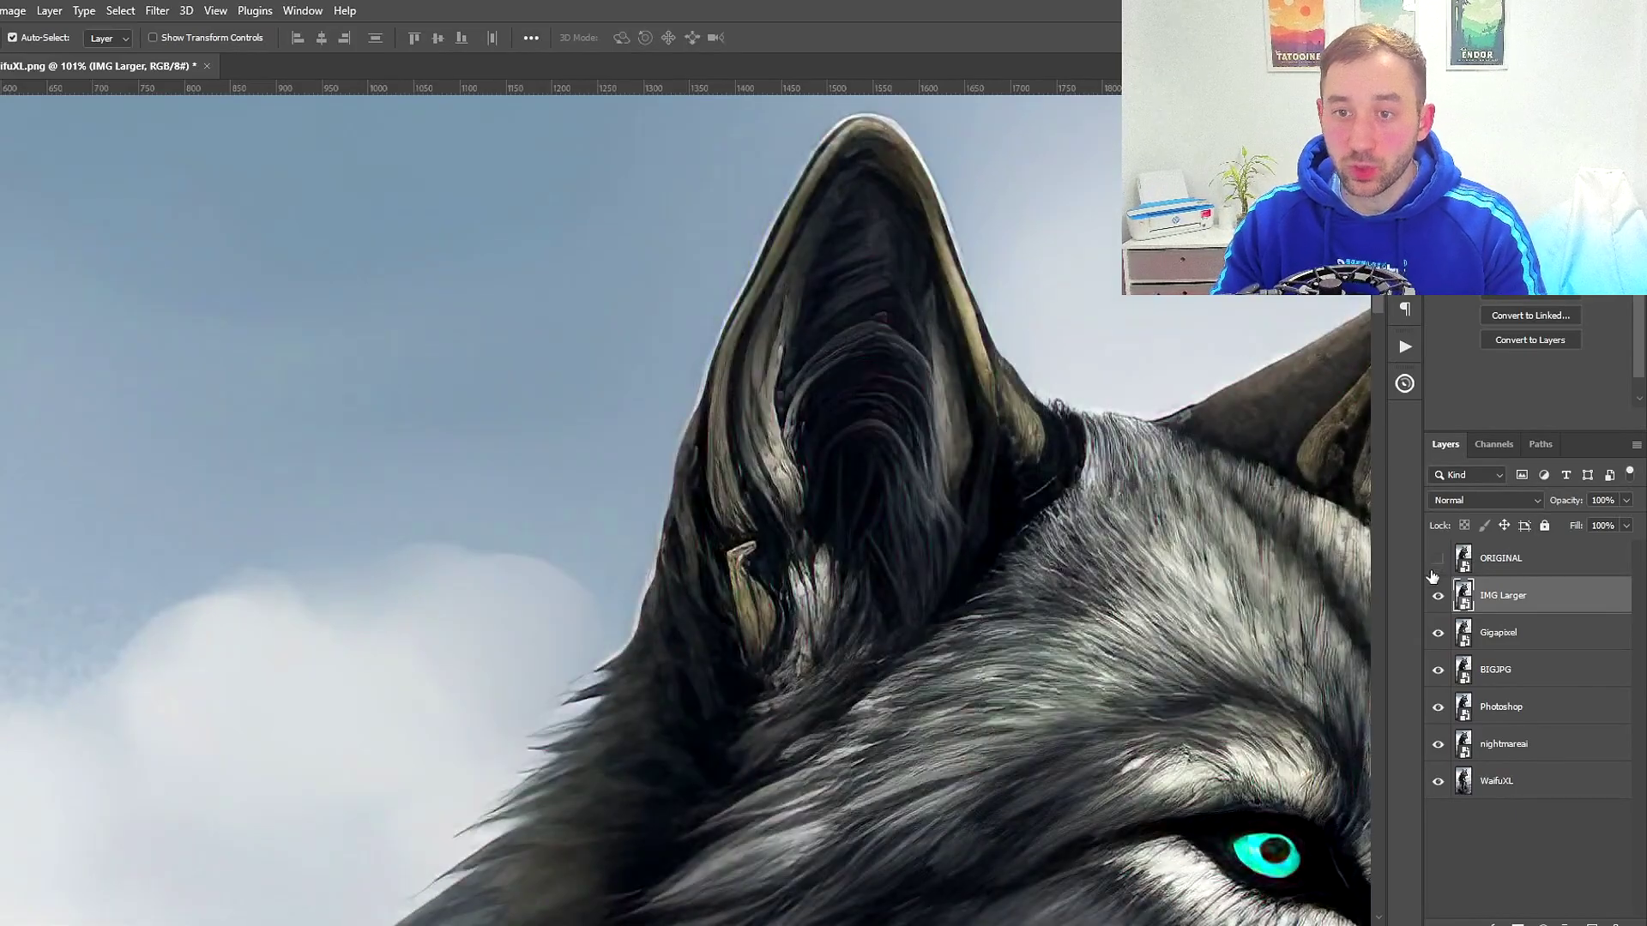
click(1440, 597)
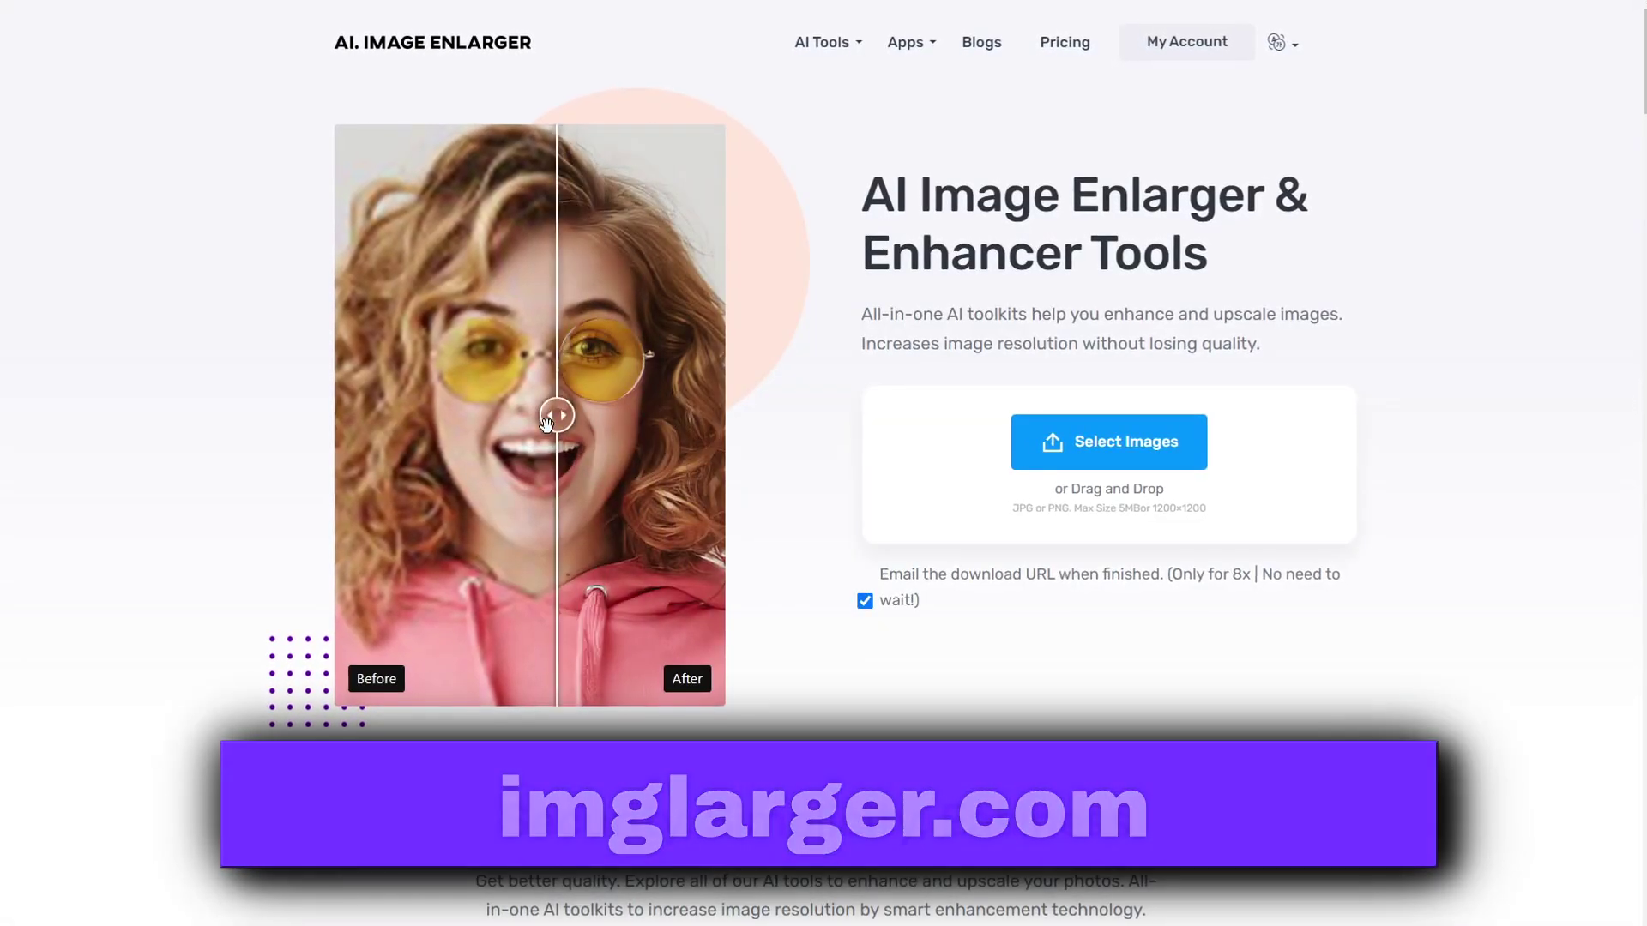
Upload ORIGINAL.png to imglarger.com, choose 4x with email link off, and start enlarging
drag(371, 417, 1113, 442)
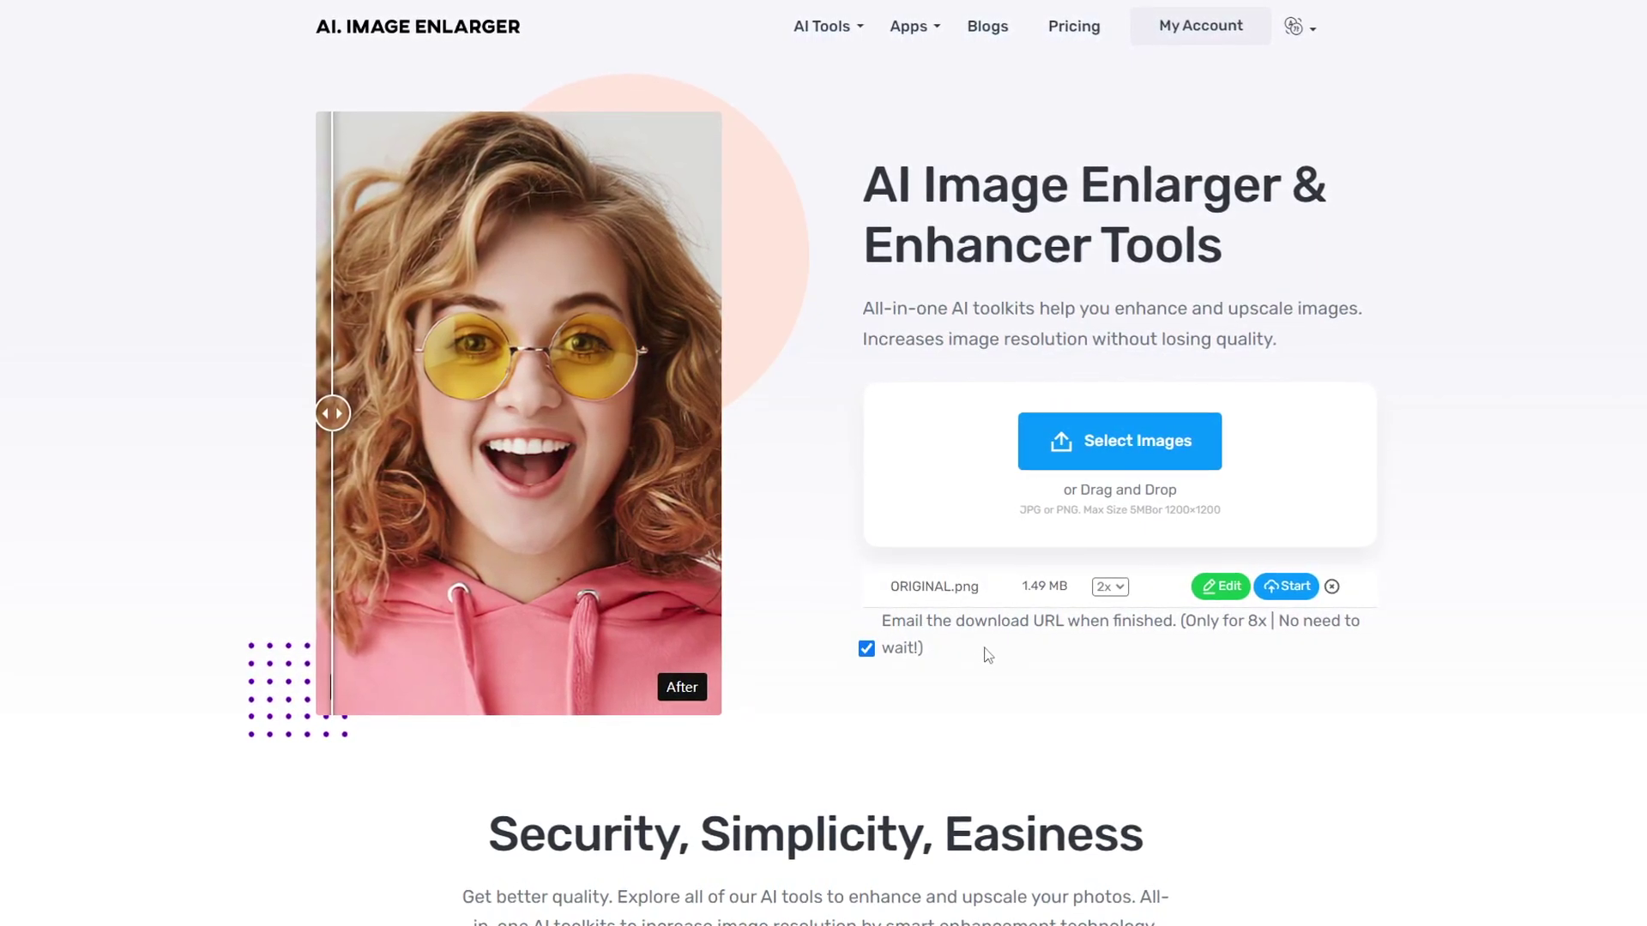
click(867, 650)
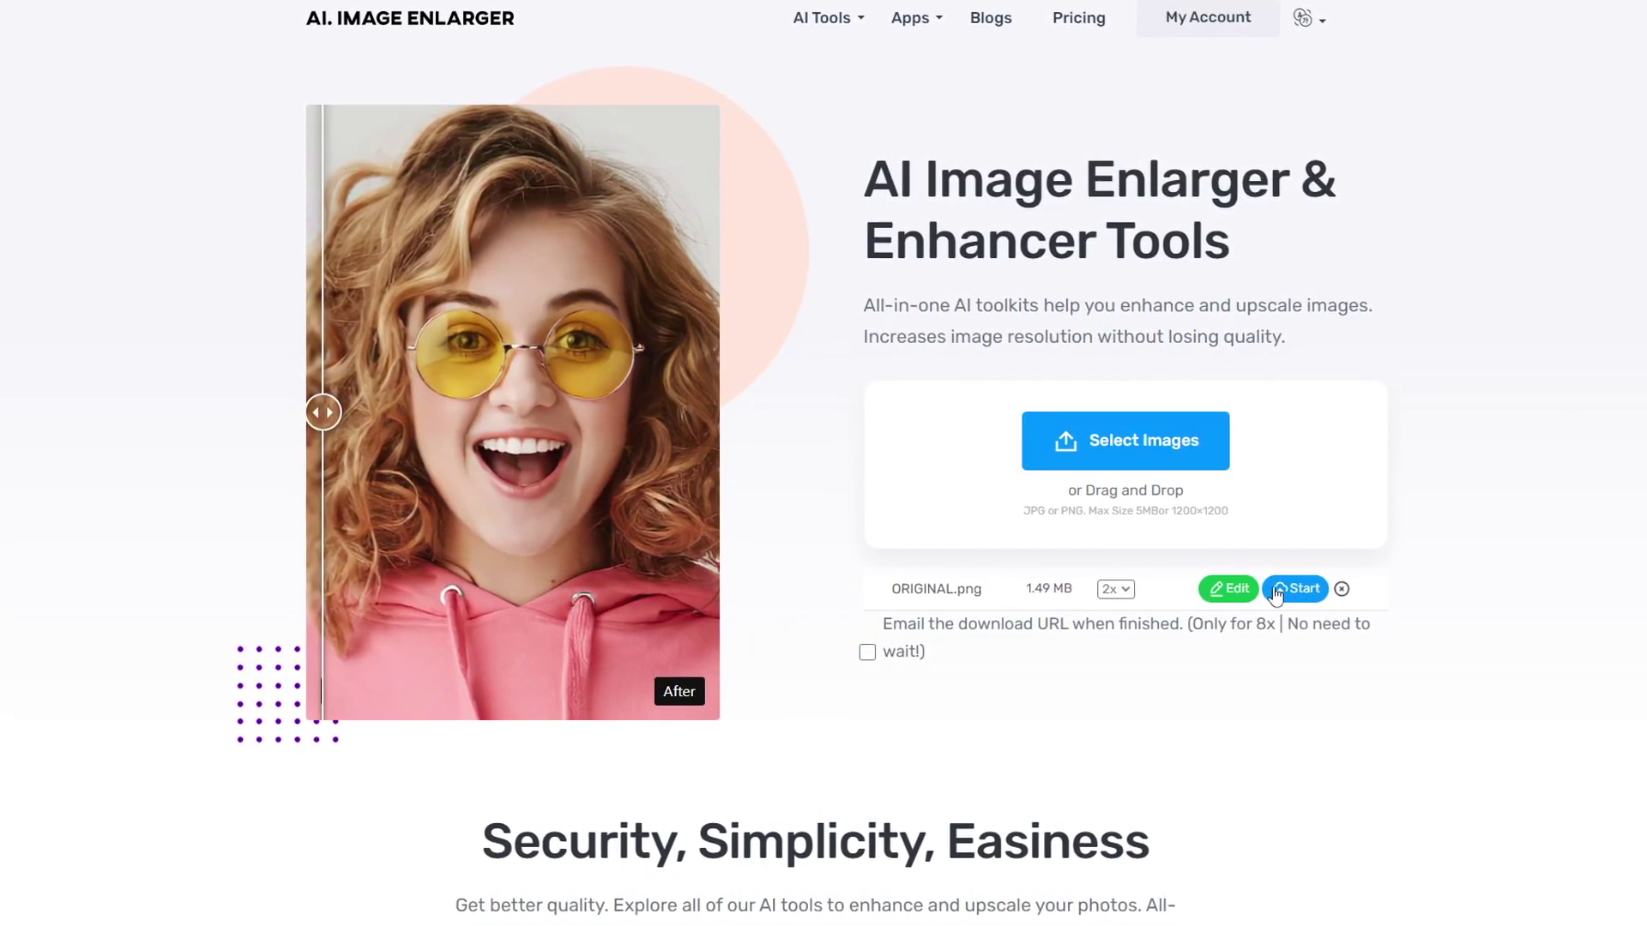
click(1117, 589)
click(1111, 619)
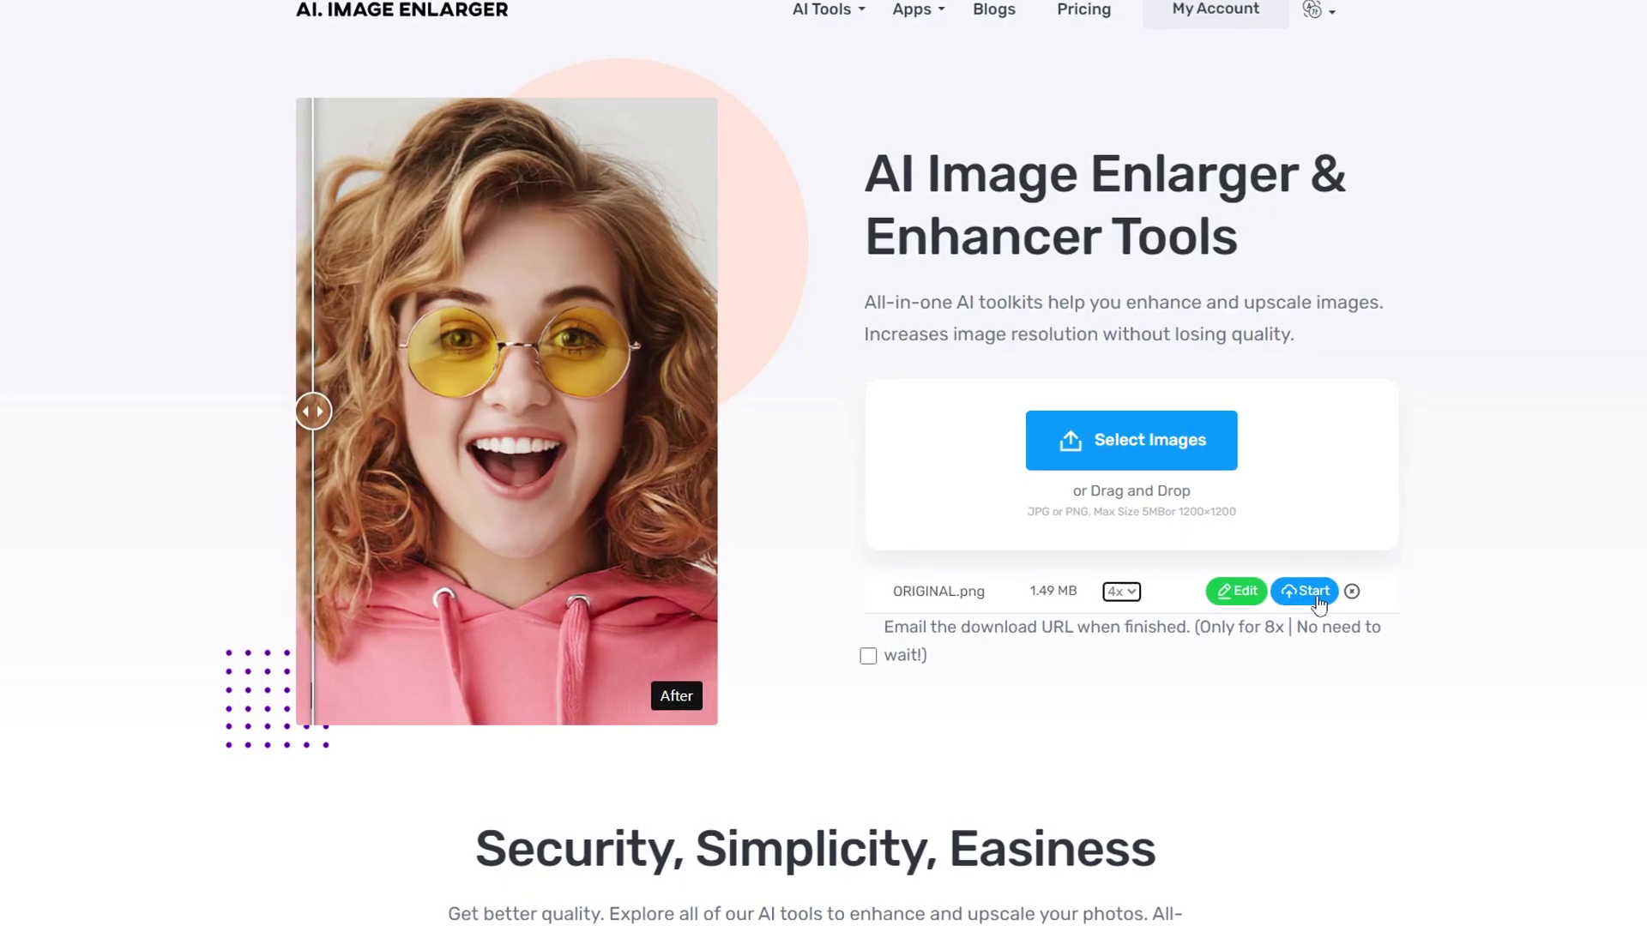
click(1324, 598)
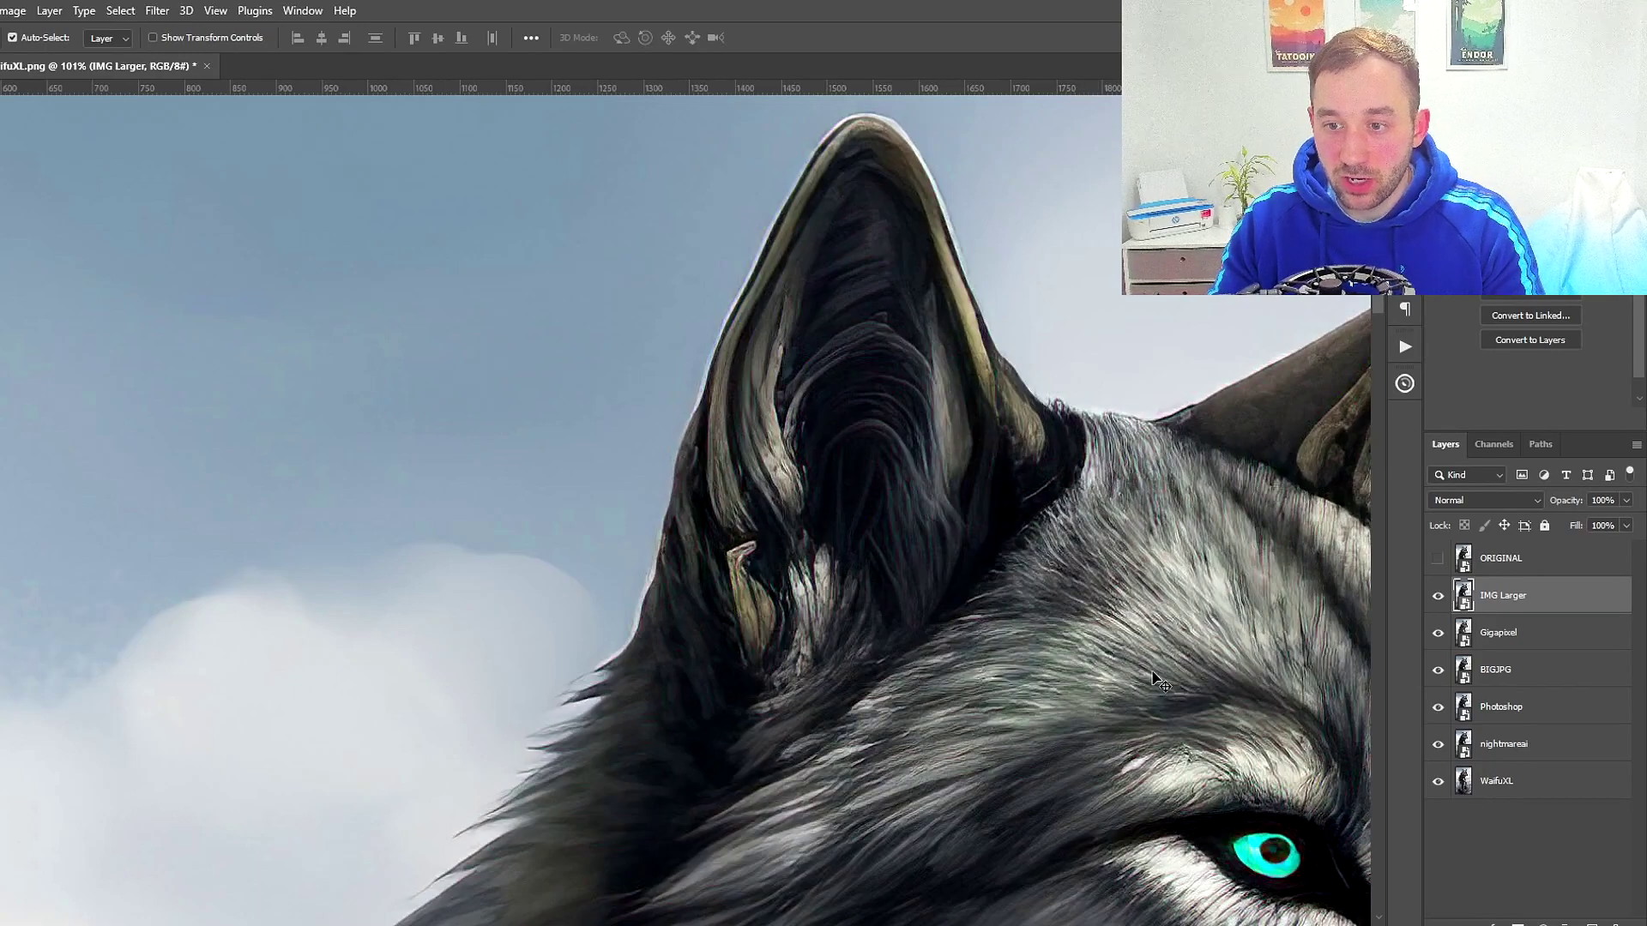
Flash ORIGINAL on and off, then zoom and scroll around the ear's IMG Larger detail
click(1437, 558)
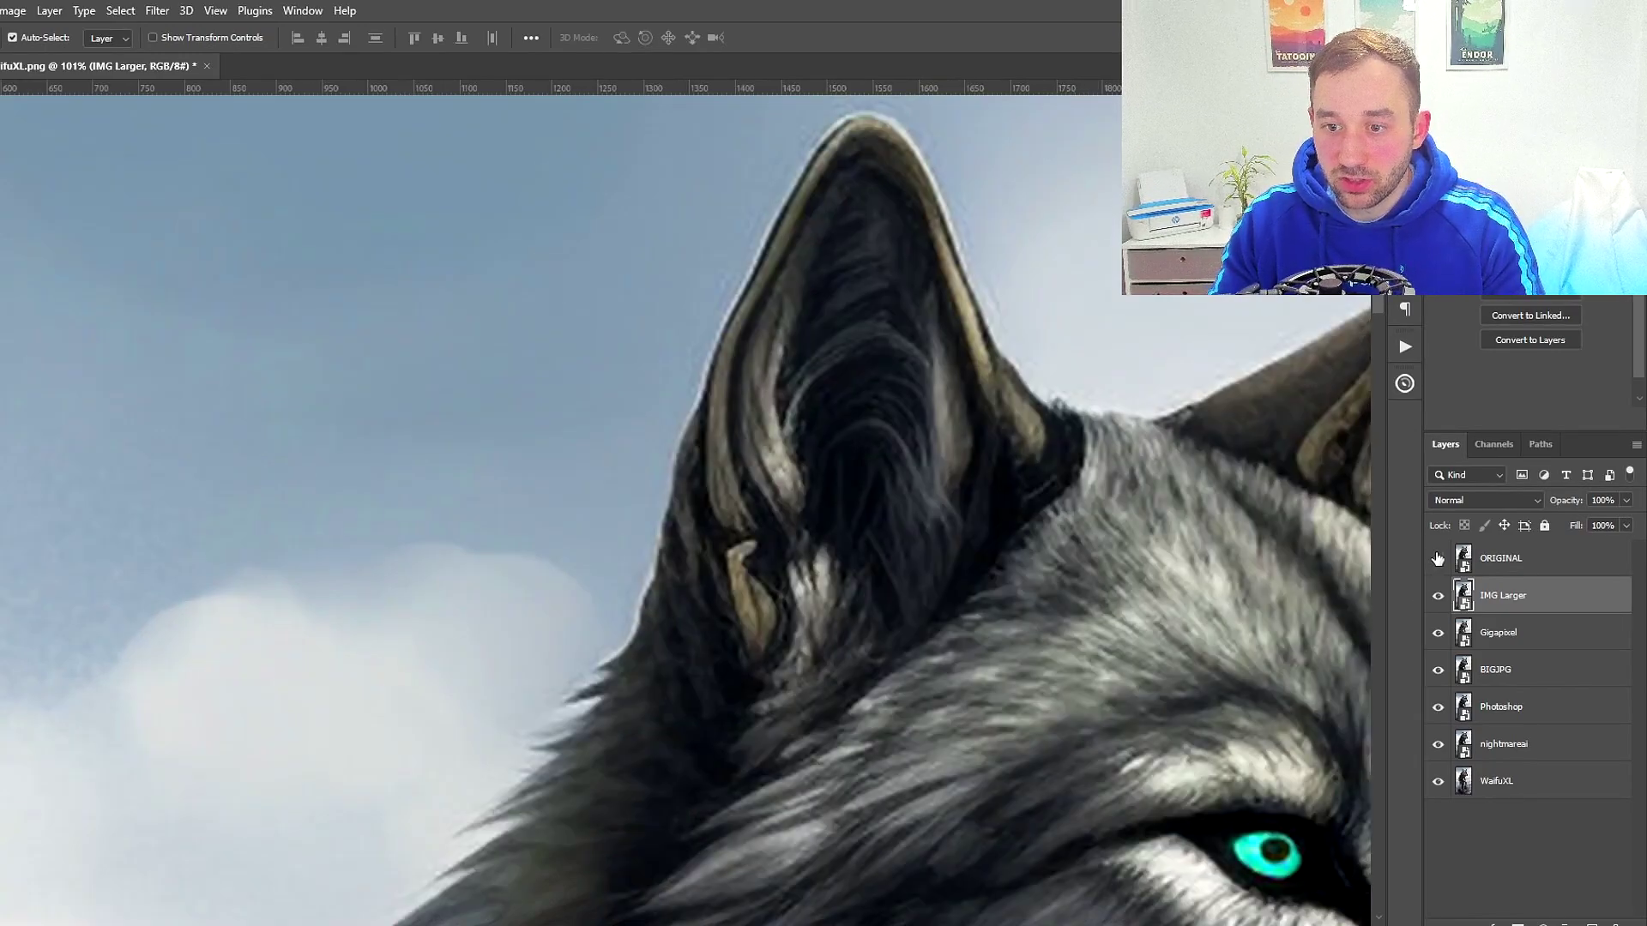
click(1438, 558)
scroll(1131, 664, up, 3)
scroll(987, 677, down, 2)
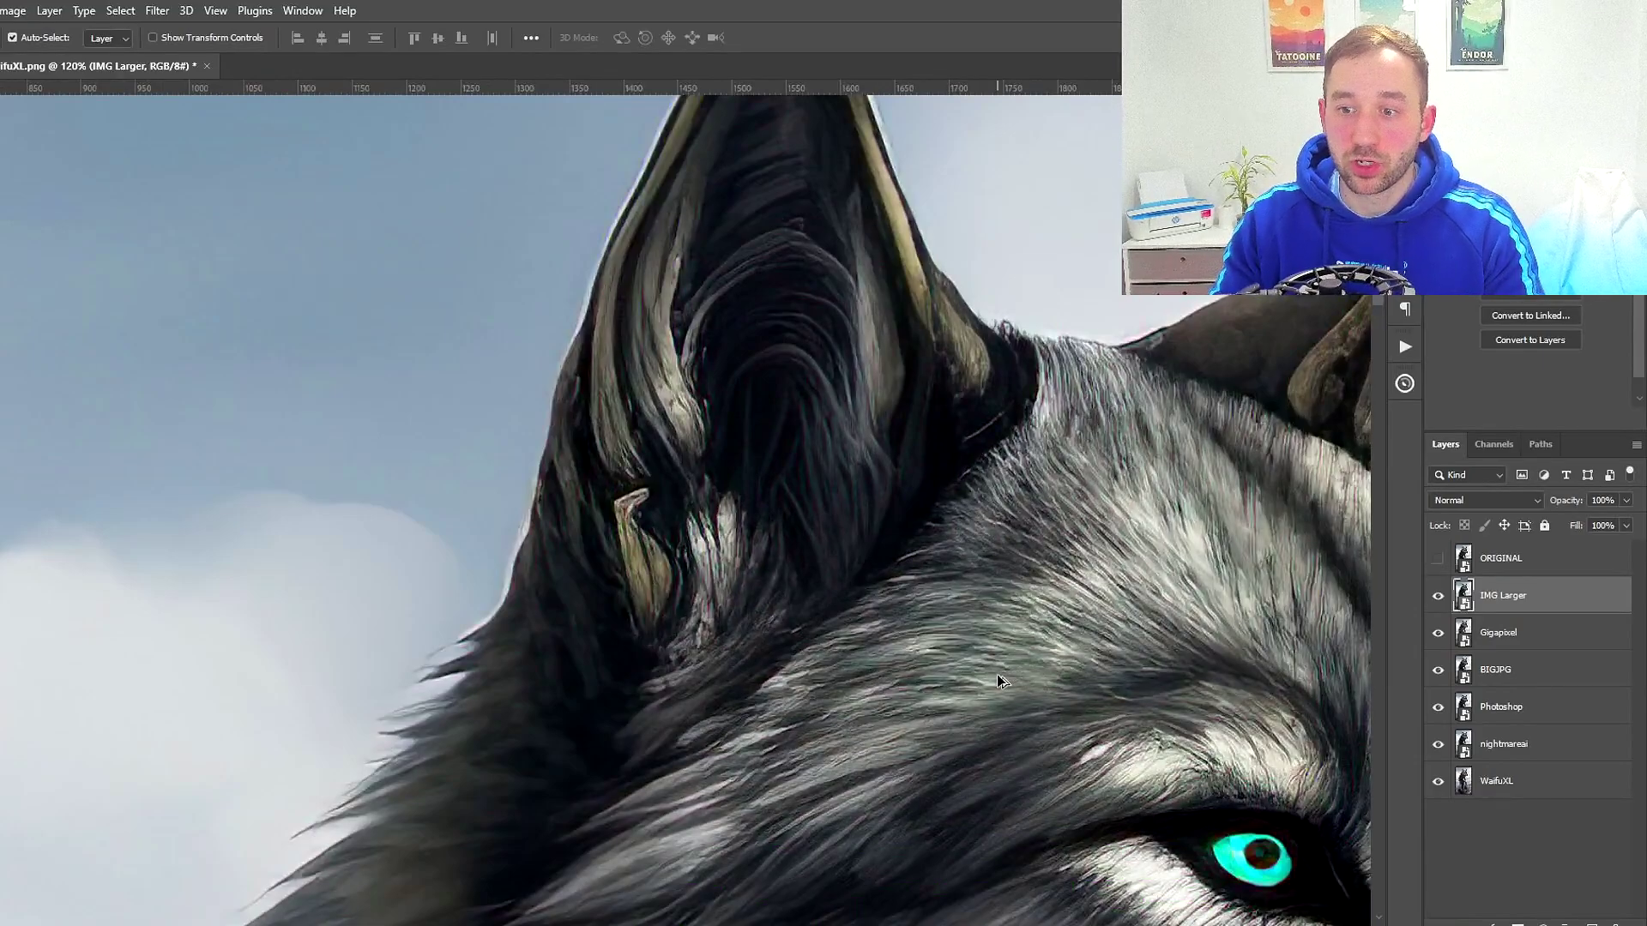
scroll(1009, 668, down, 1)
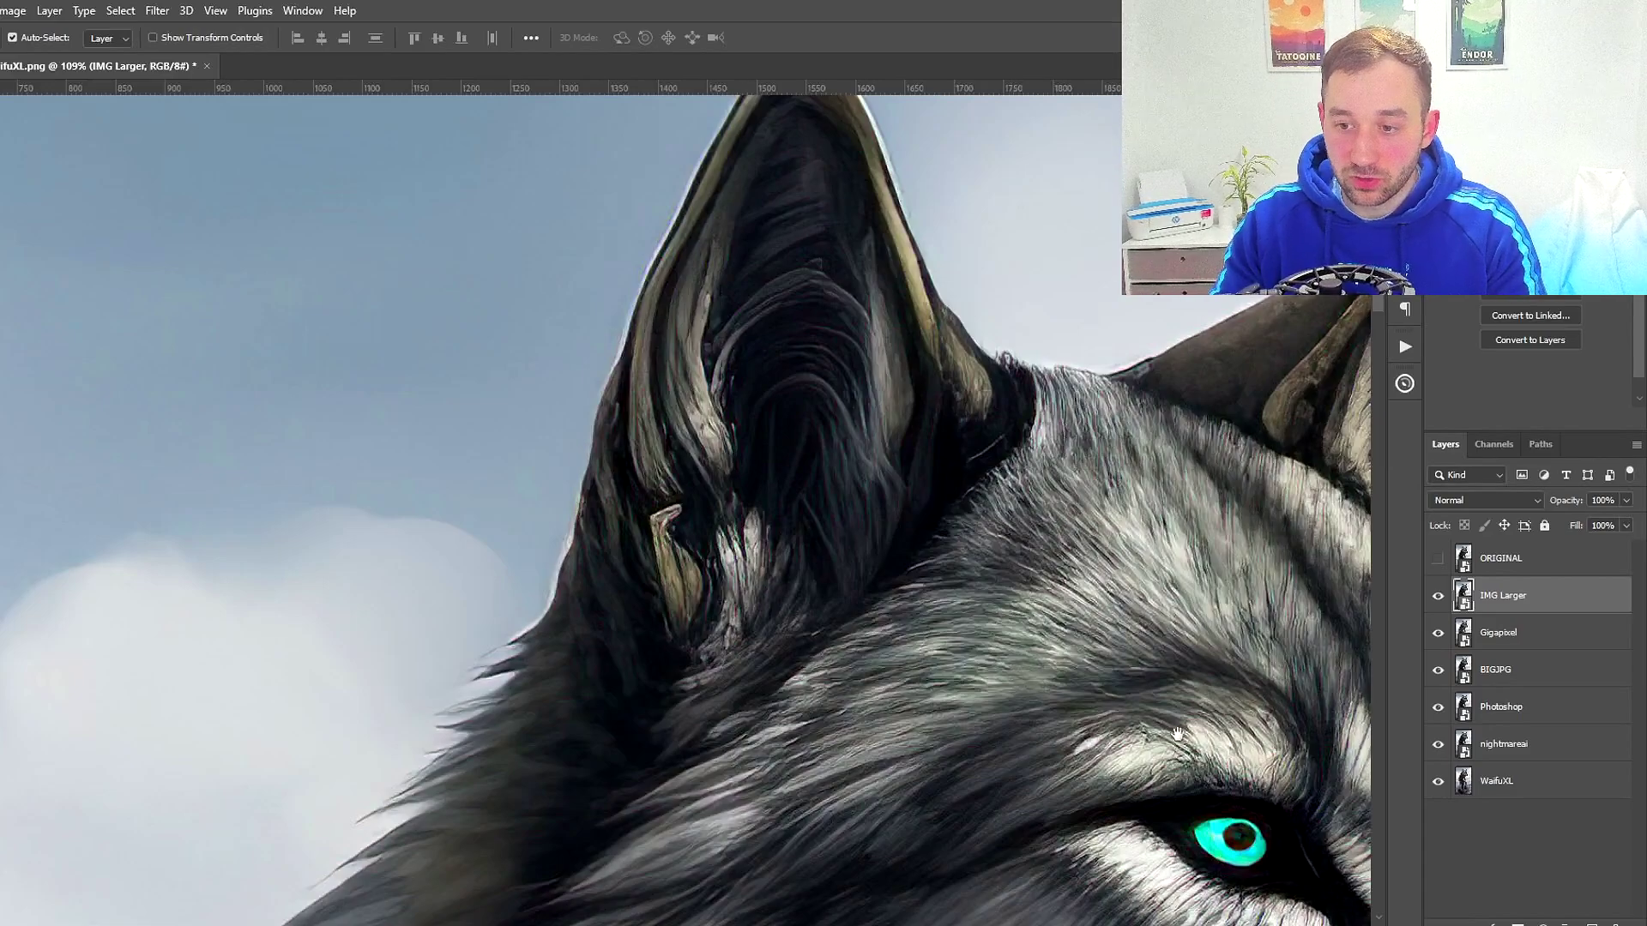
scroll(1010, 664, down, 3)
scroll(1011, 664, right, 3)
scroll(1096, 650, up, 3)
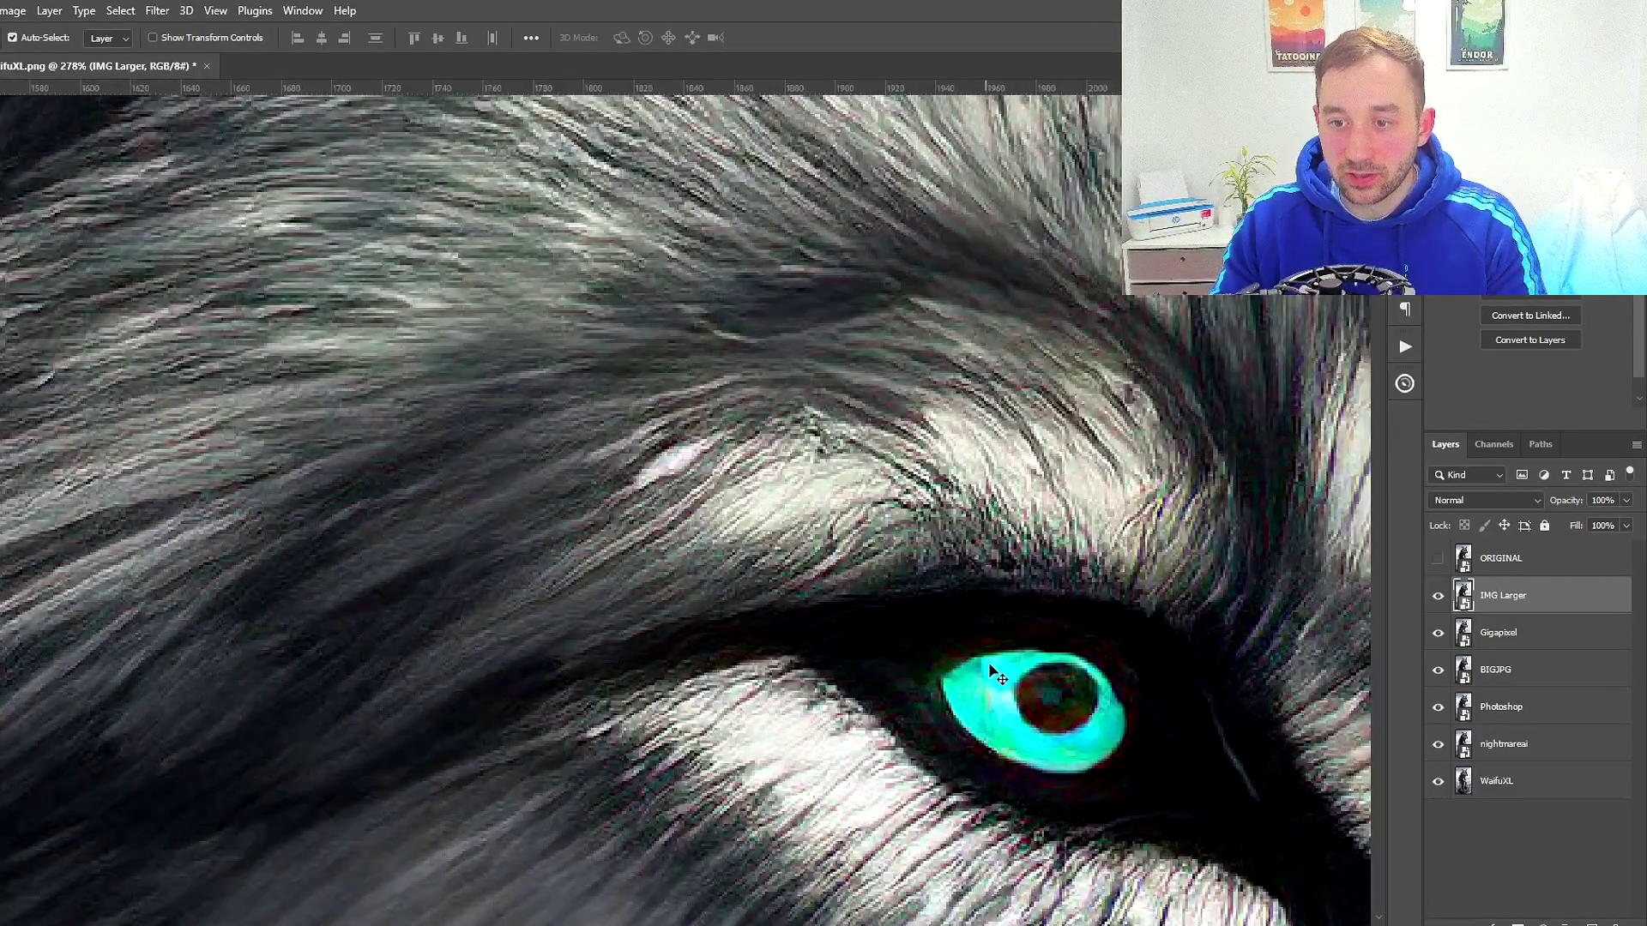
scroll(1119, 772, down, 3)
scroll(965, 416, up, 5)
scroll(965, 416, left, 3)
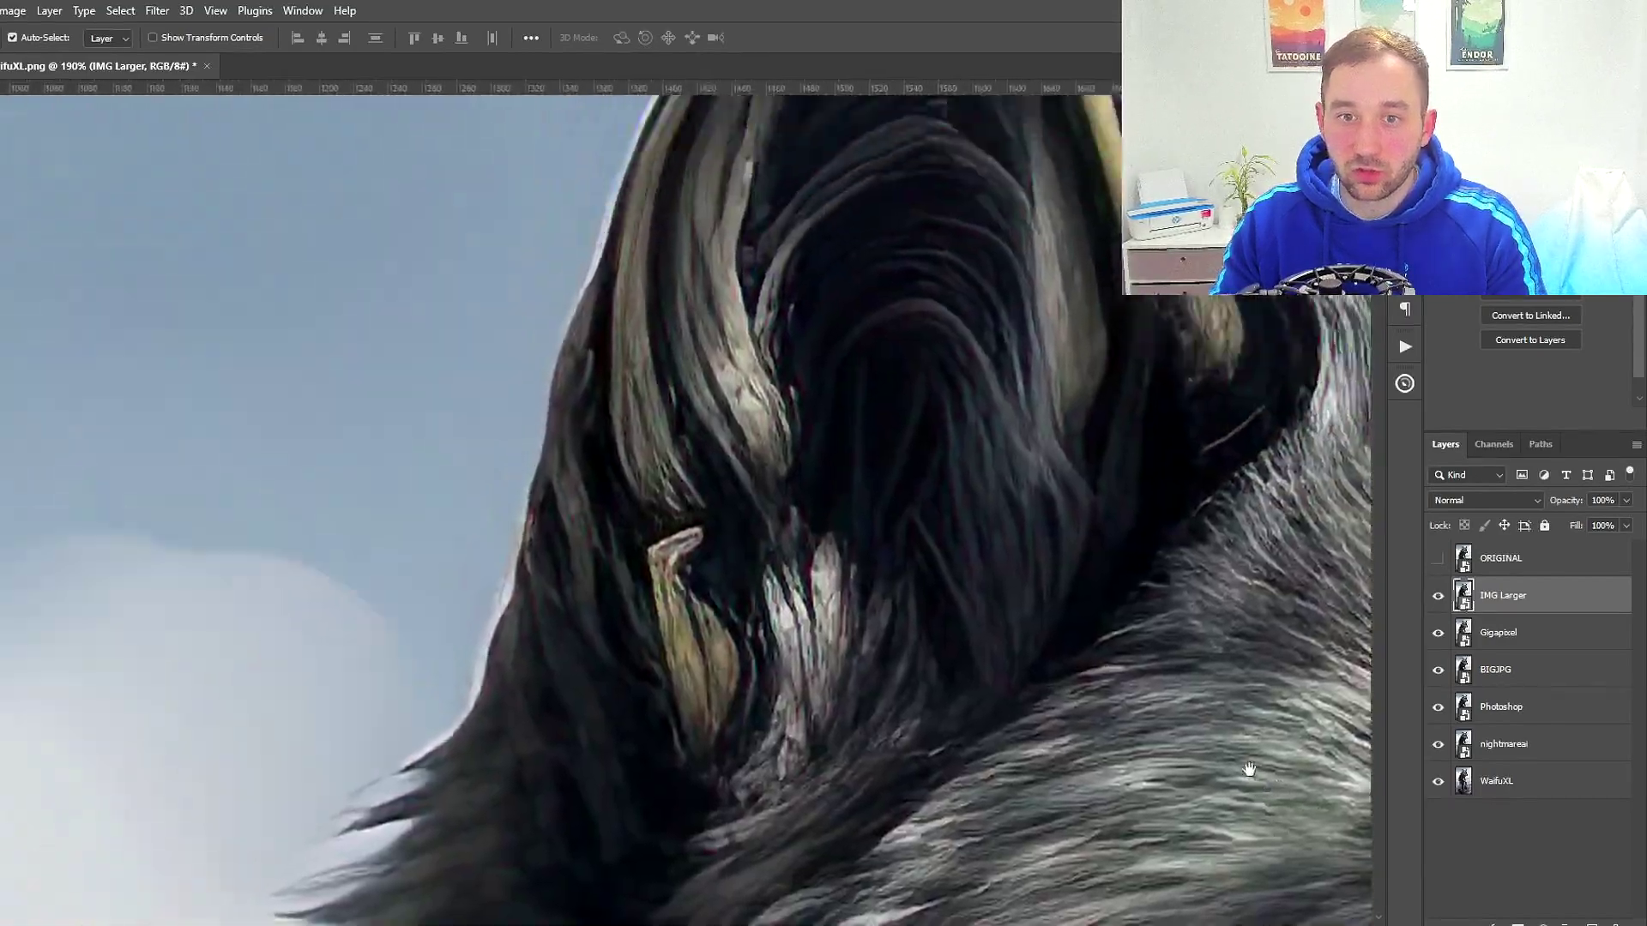
scroll(965, 415, up, 3)
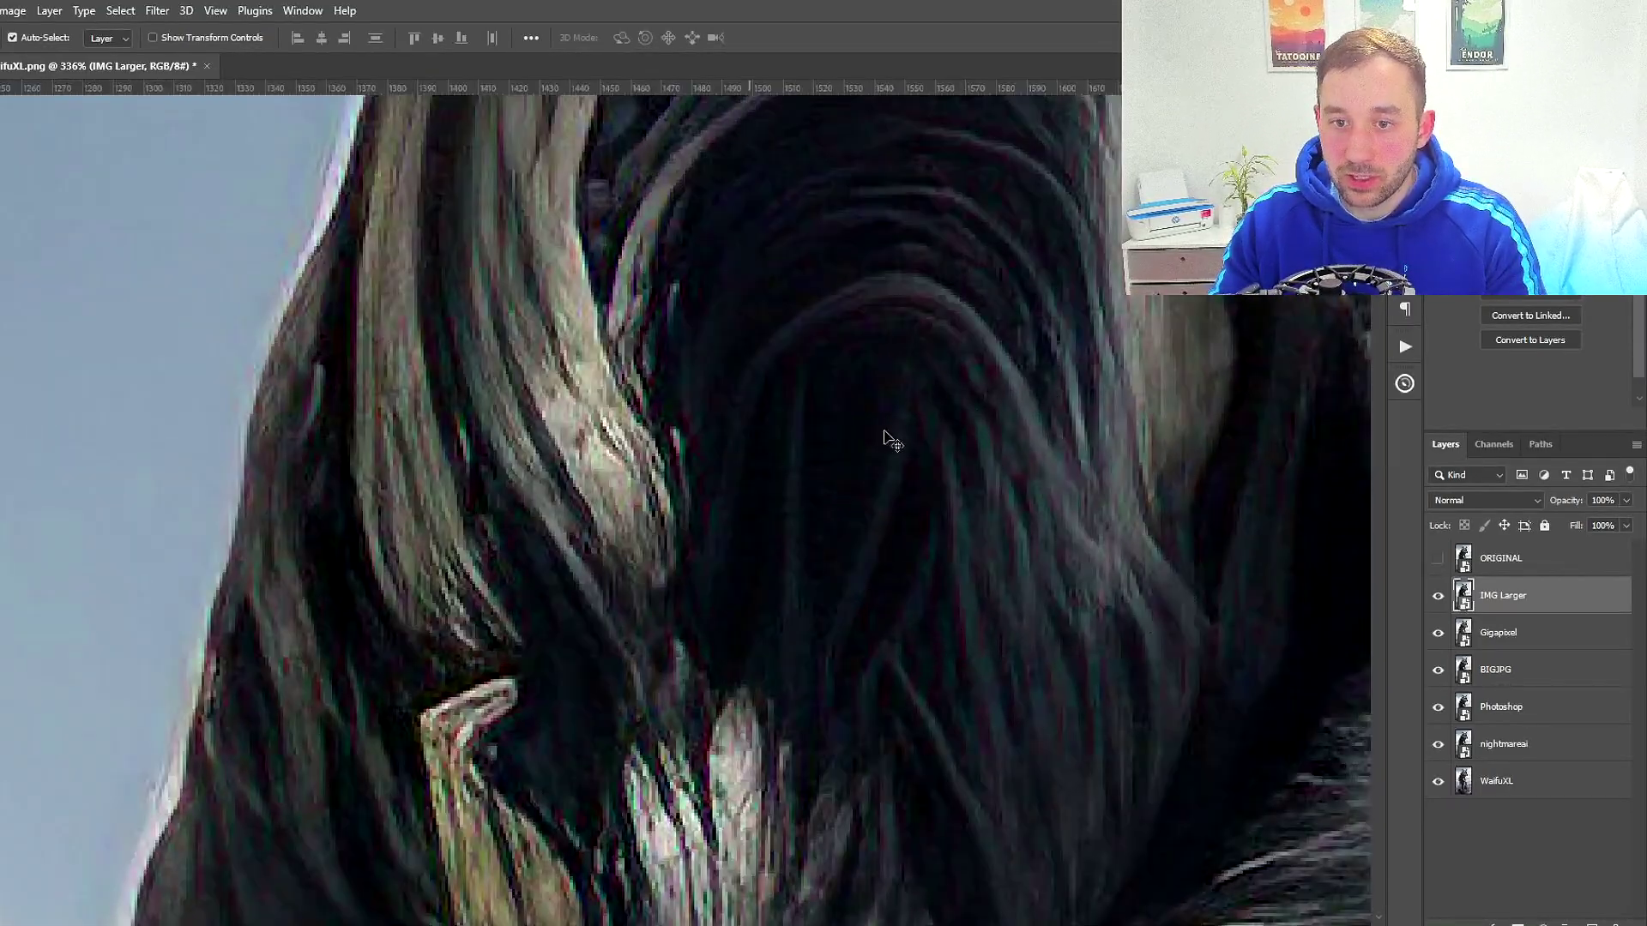
Show ORIGINAL to compare ear detail at a closer zoom, then hide it again
click(1438, 559)
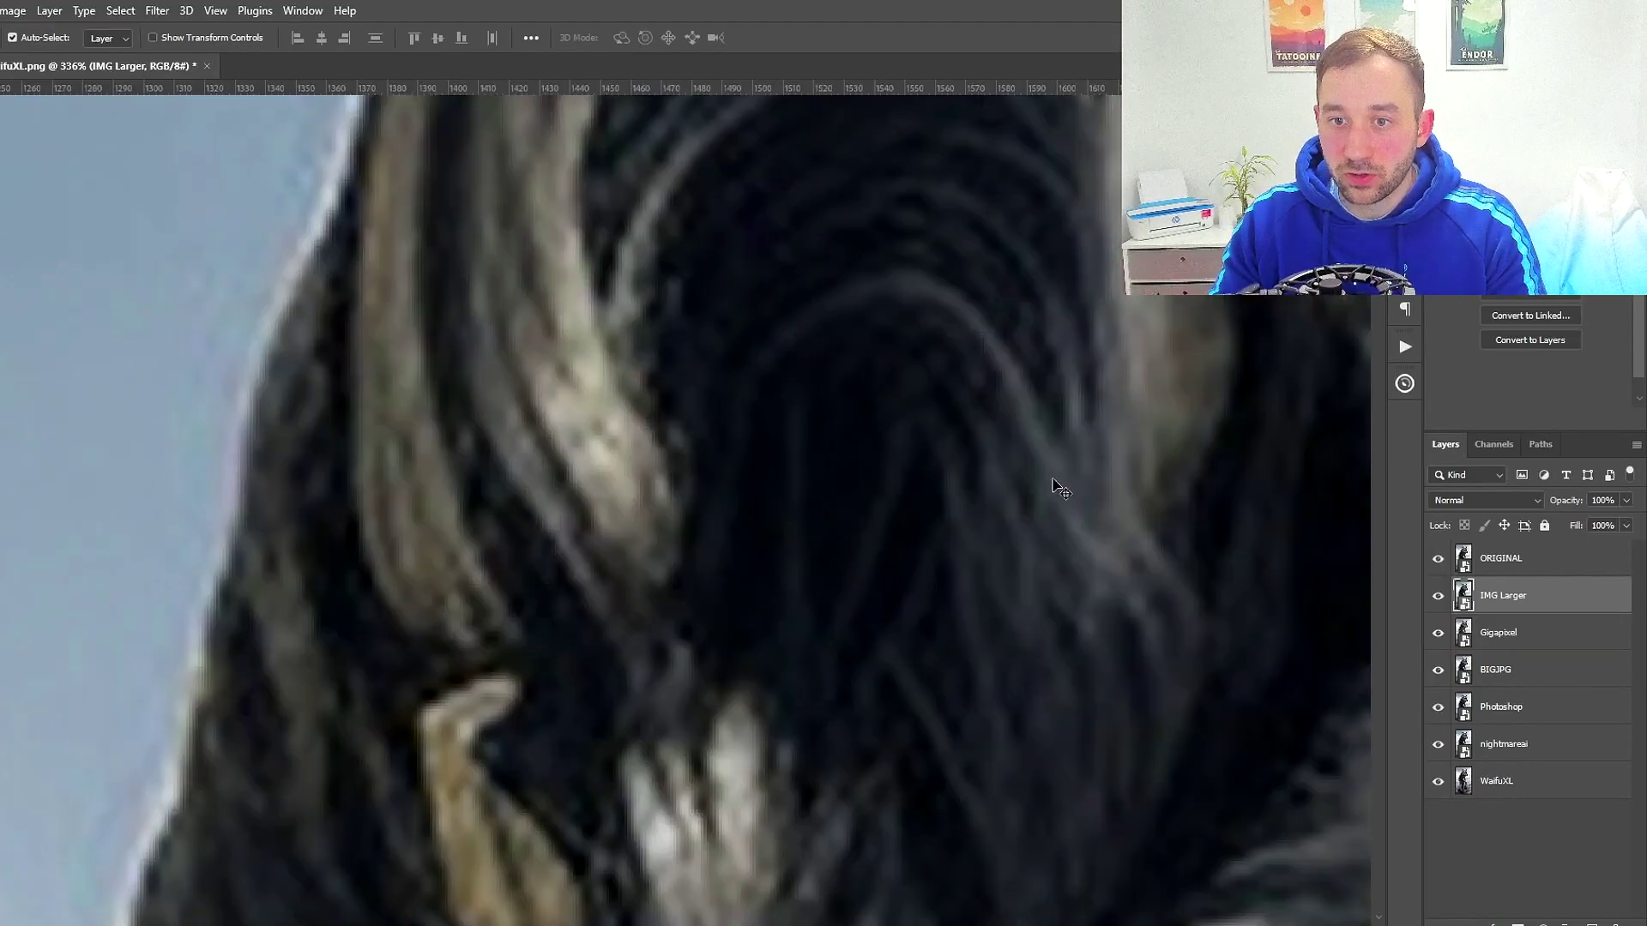
scroll(996, 467, down, 1)
scroll(892, 353, down, 2)
scroll(892, 354, down, 1)
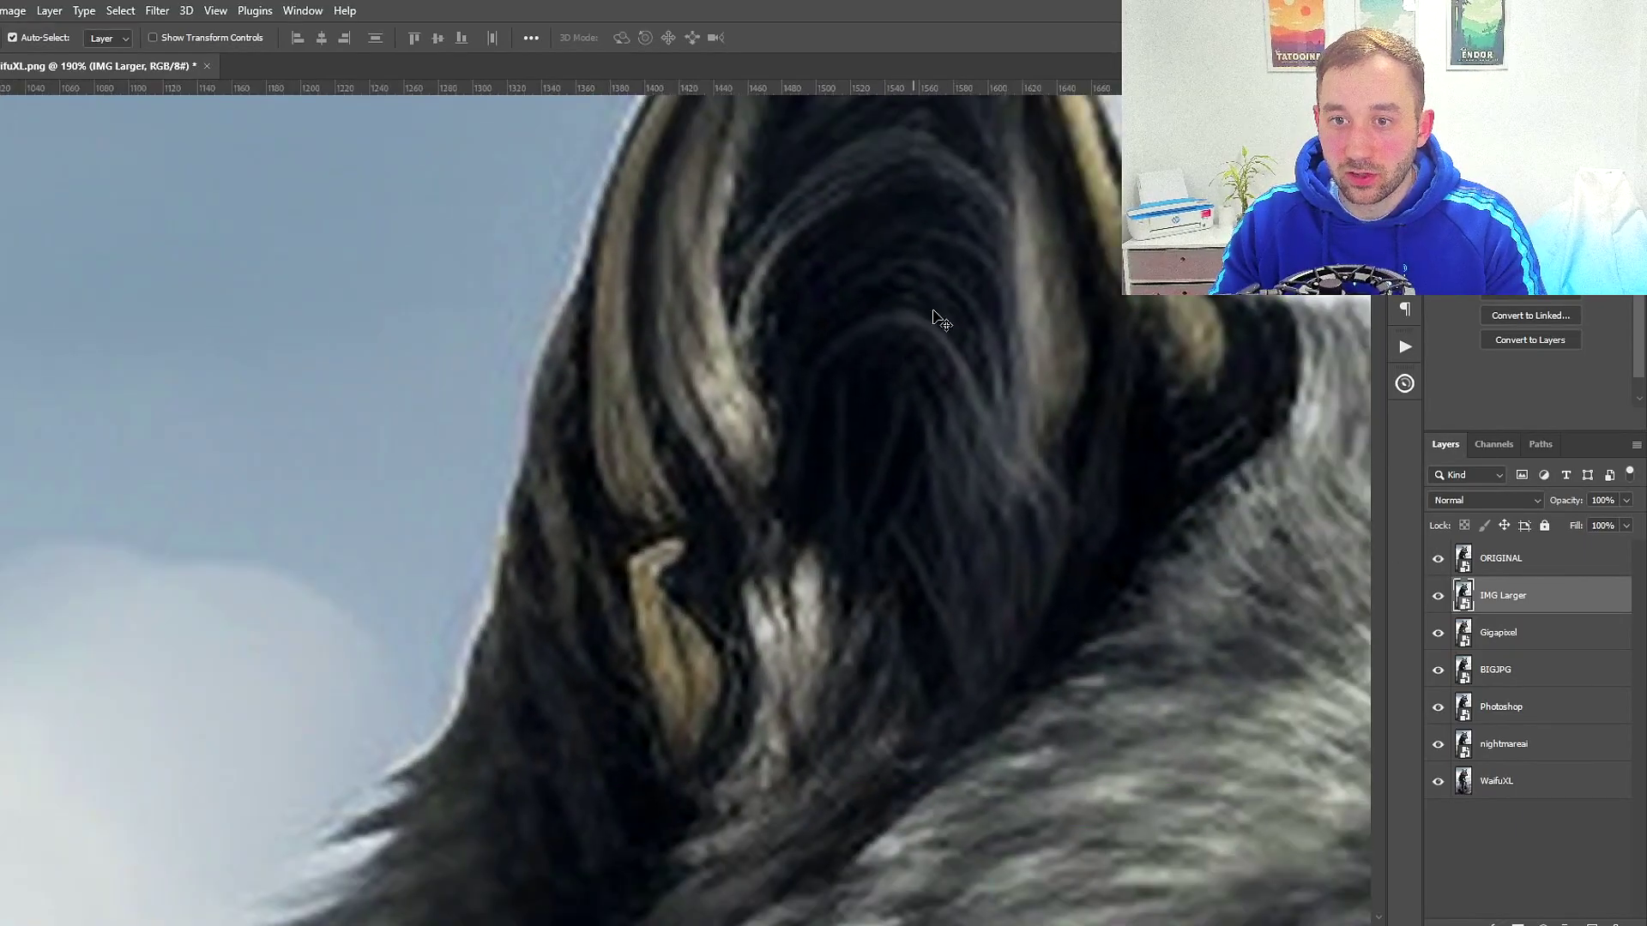
scroll(941, 324, down, 1)
scroll(878, 423, down, 1)
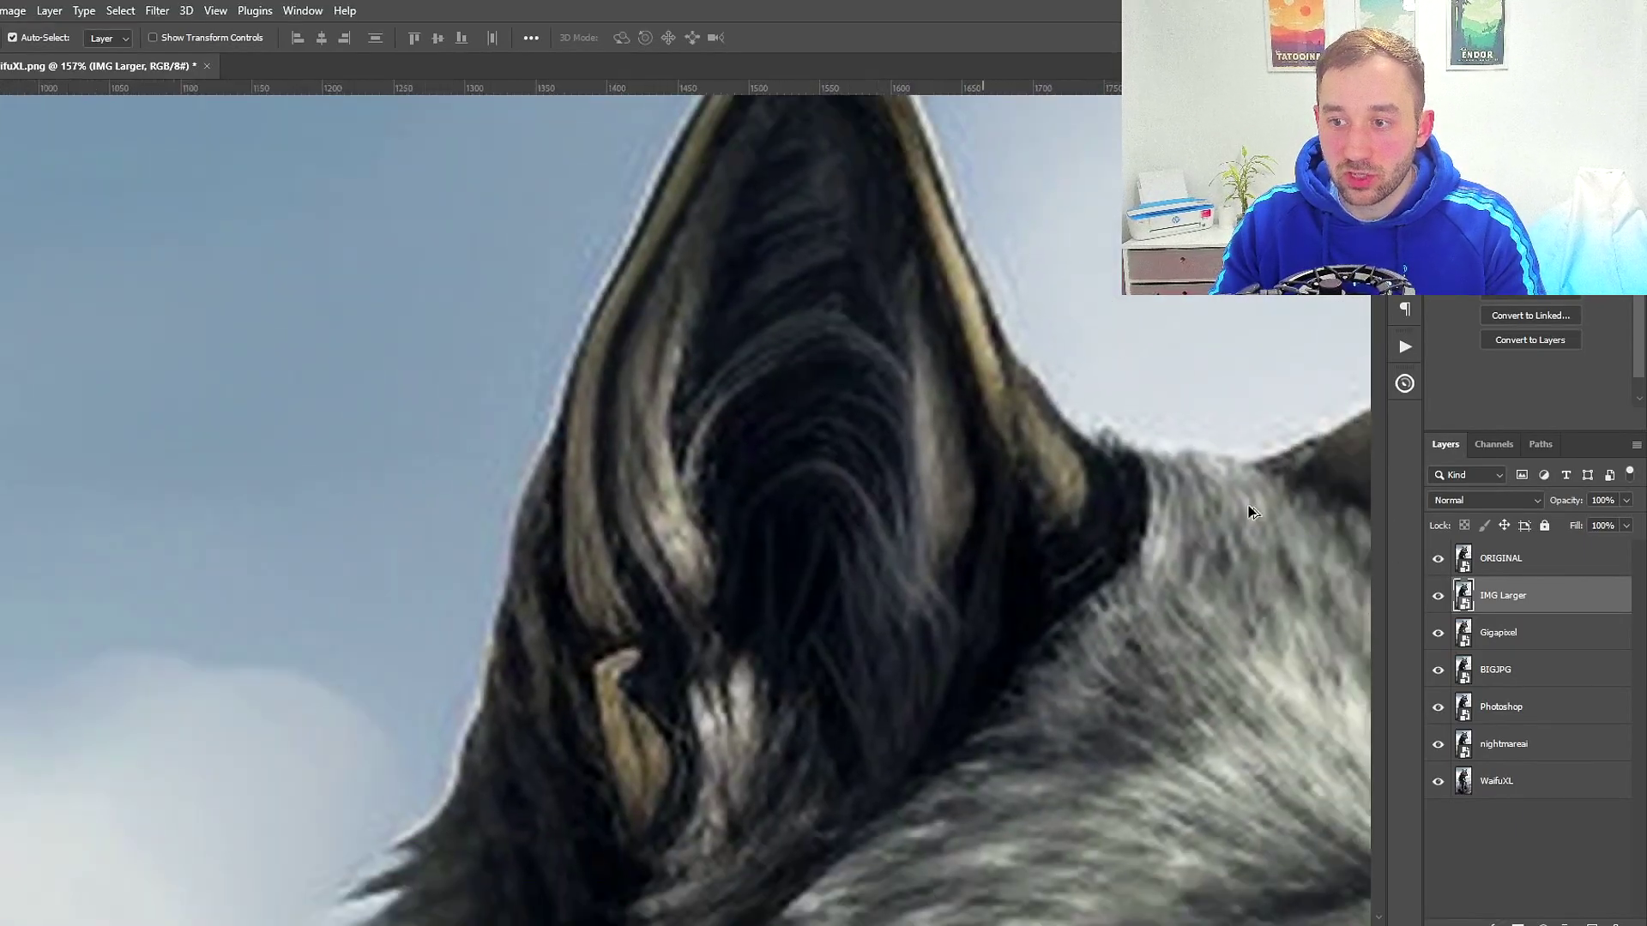
click(1439, 558)
scroll(775, 636, up, 3)
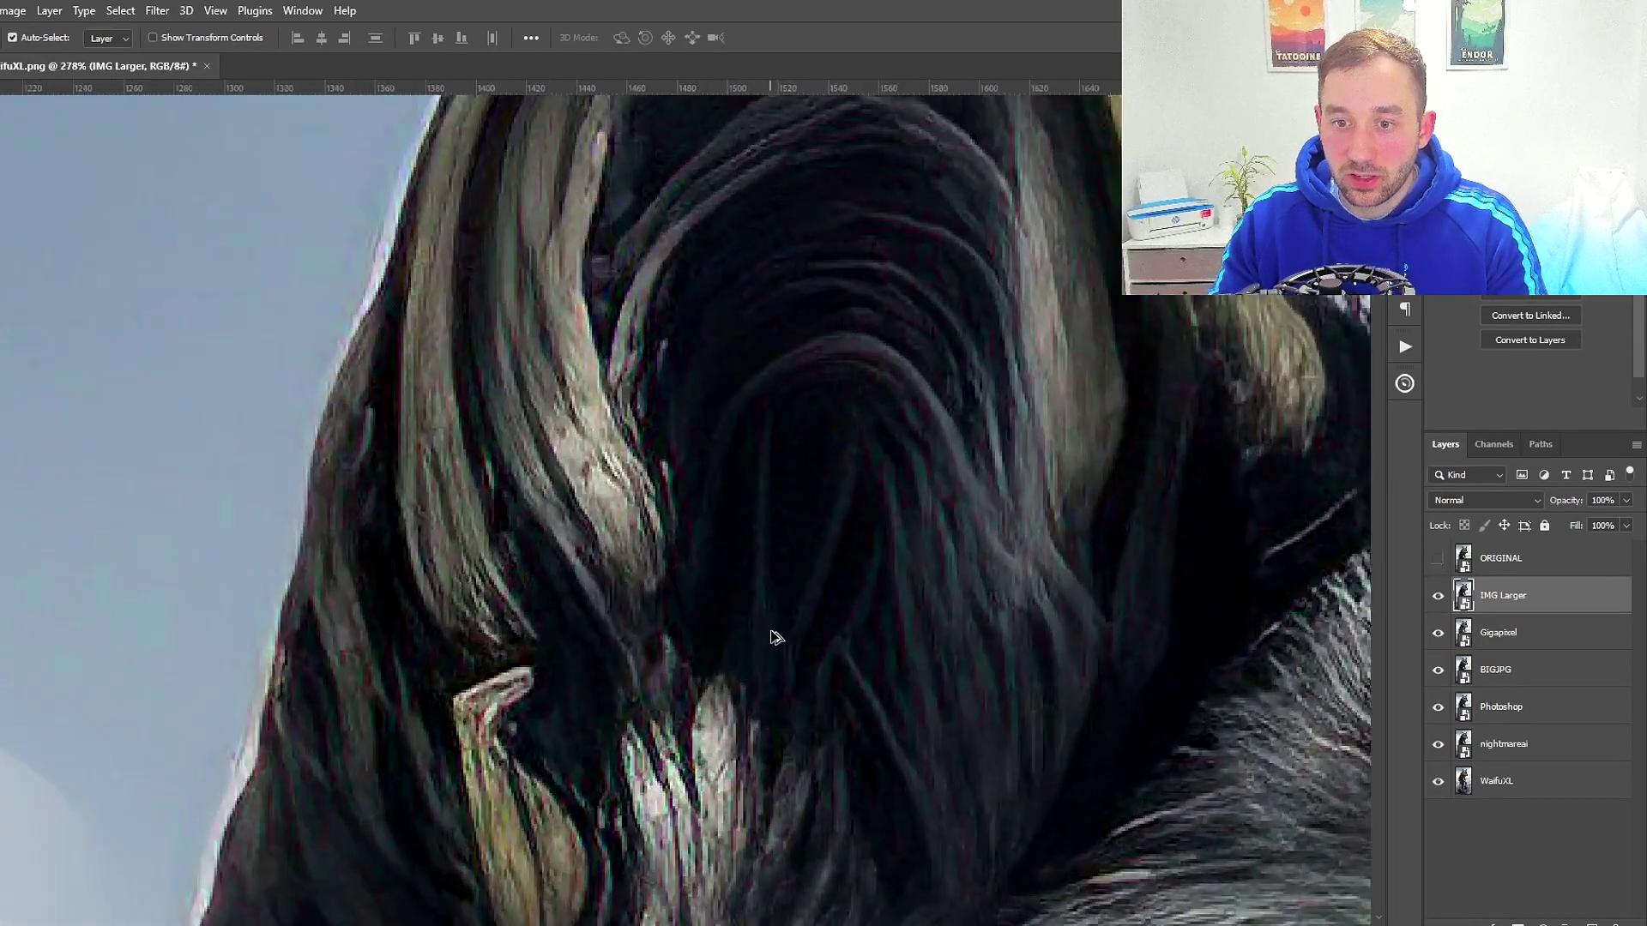
scroll(990, 506, down, 3)
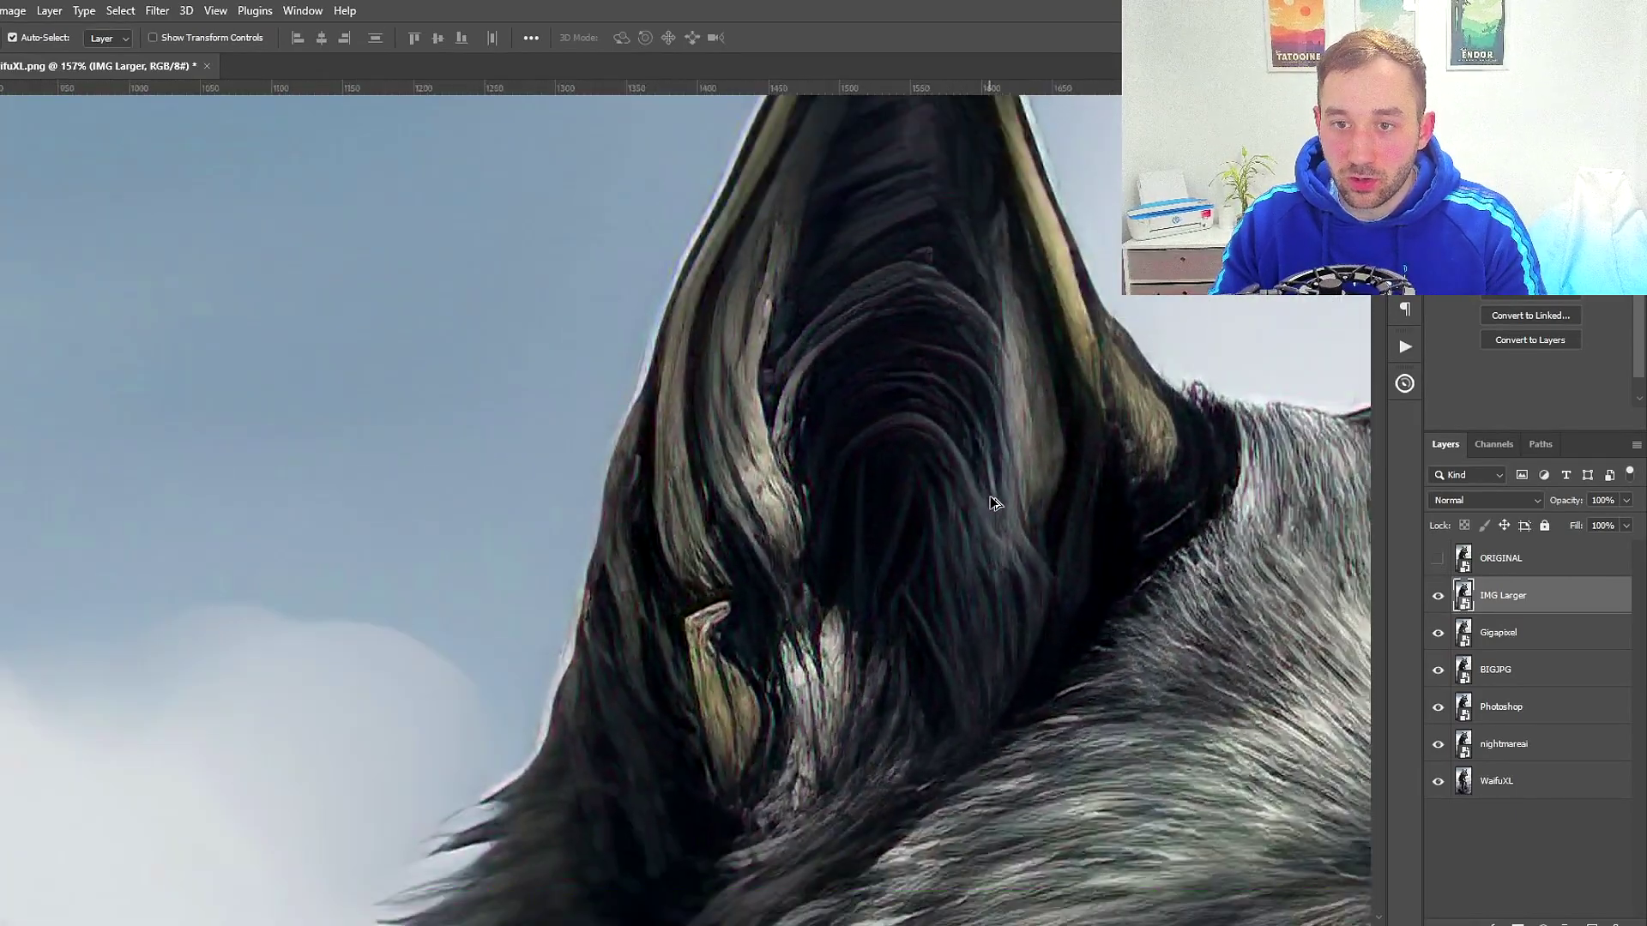
scroll(675, 477, up, 2)
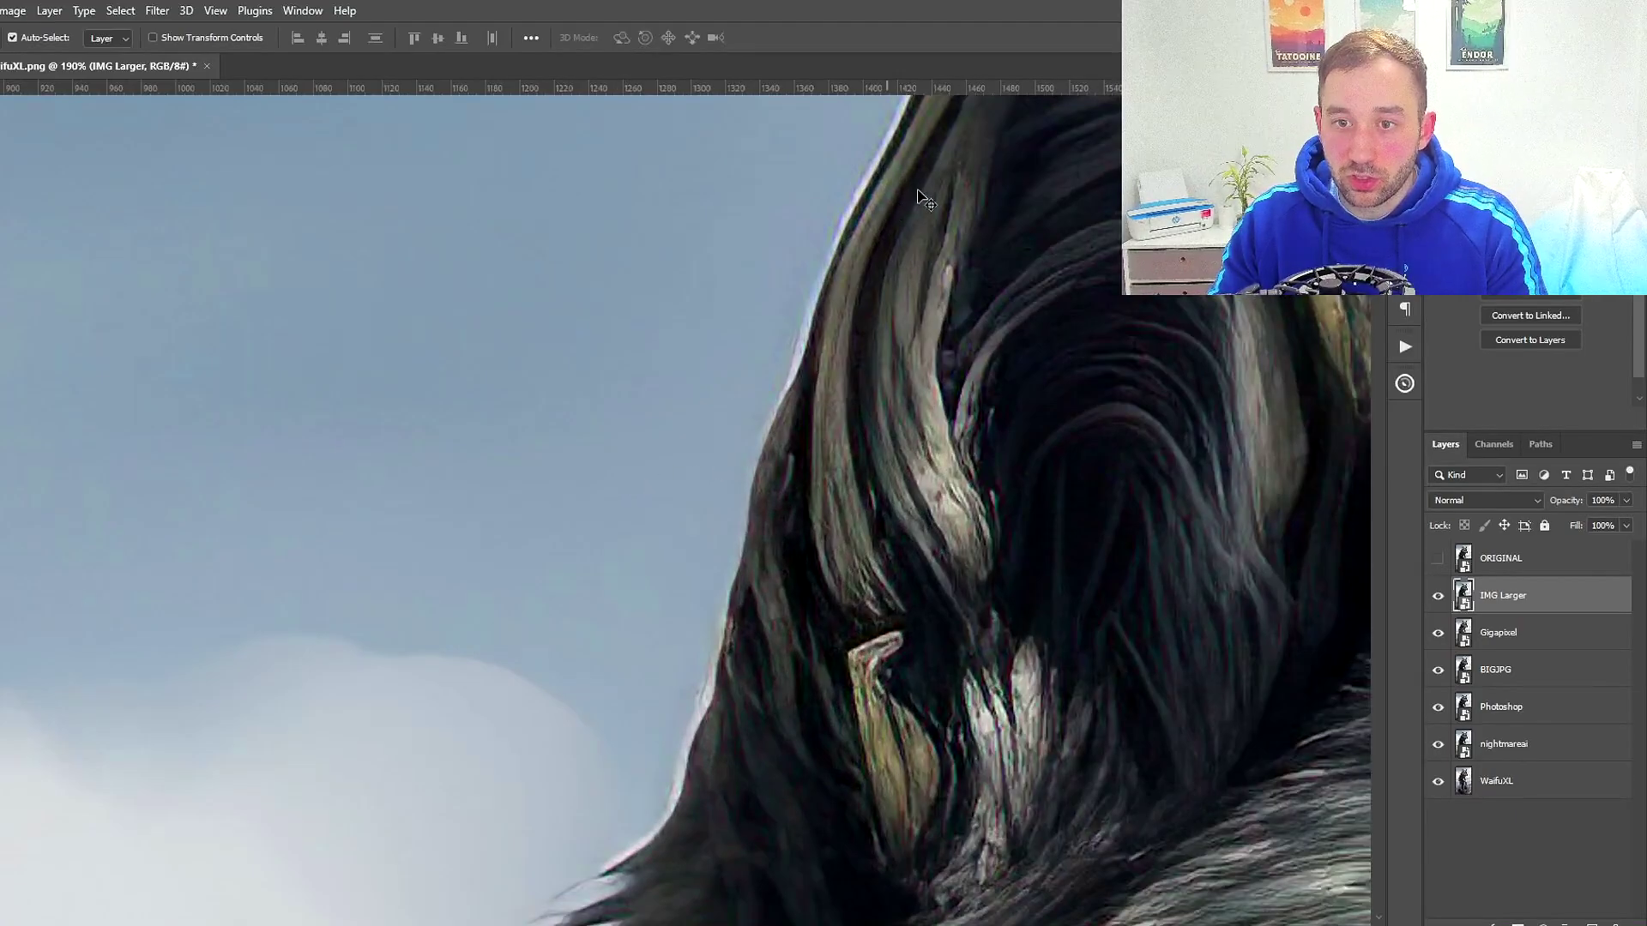
Pan to the ear tip, toggle ORIGINAL once more, and reposition over the ear and head
drag(917, 198, 793, 502)
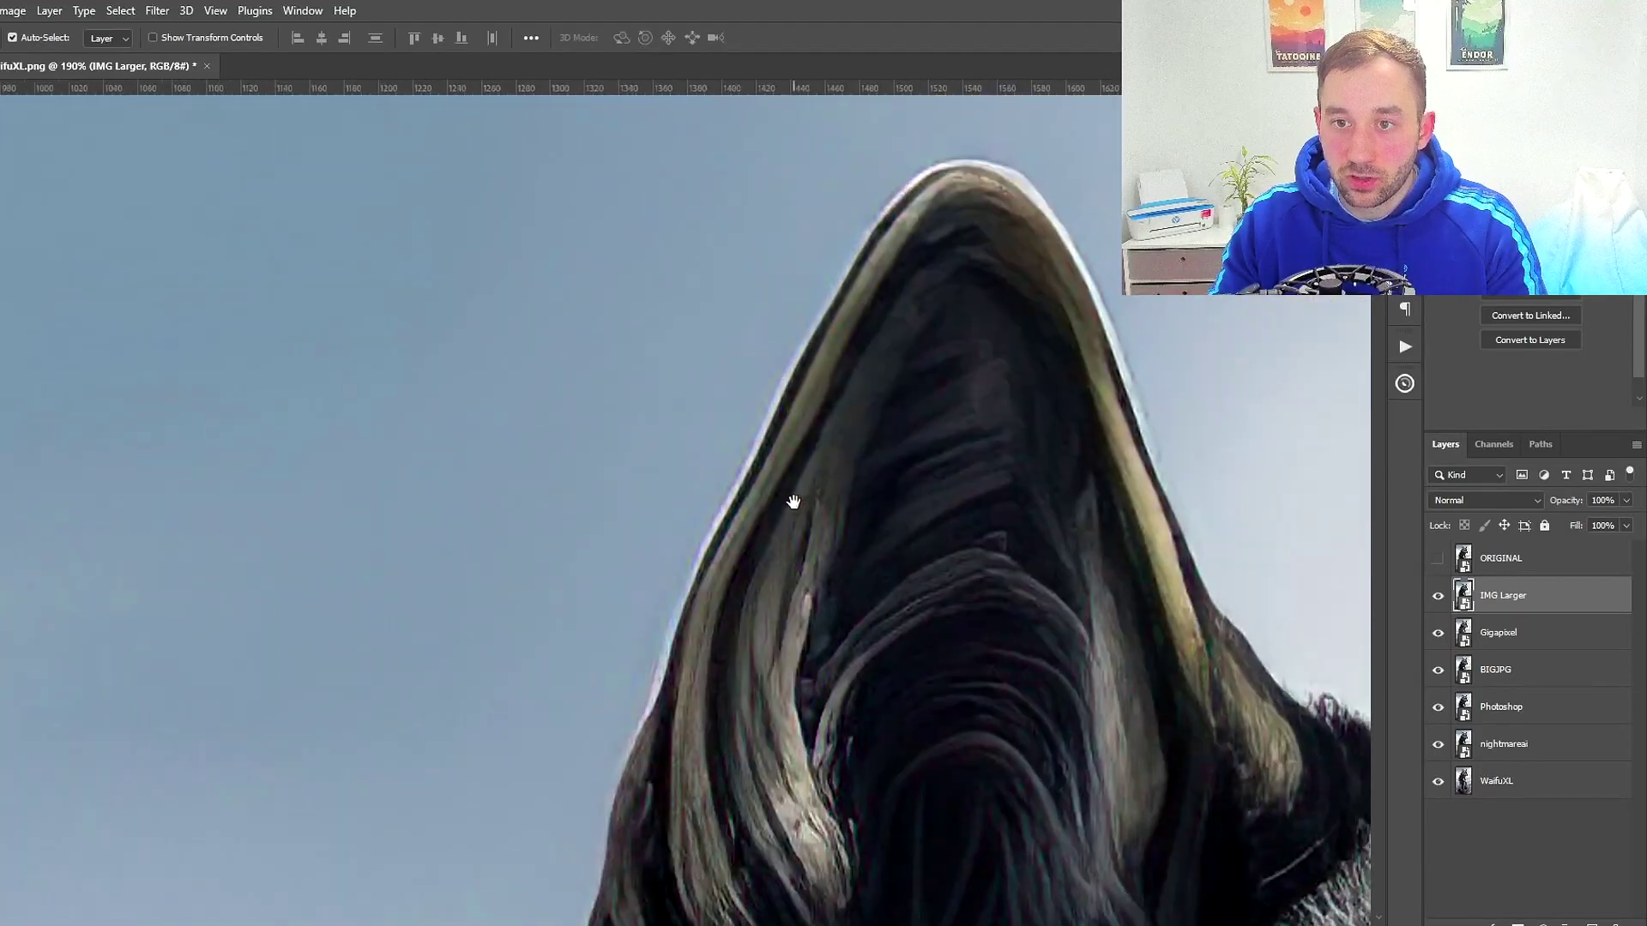
click(1441, 559)
scroll(972, 489, down, 2)
click(1434, 559)
drag(1063, 600, 1004, 489)
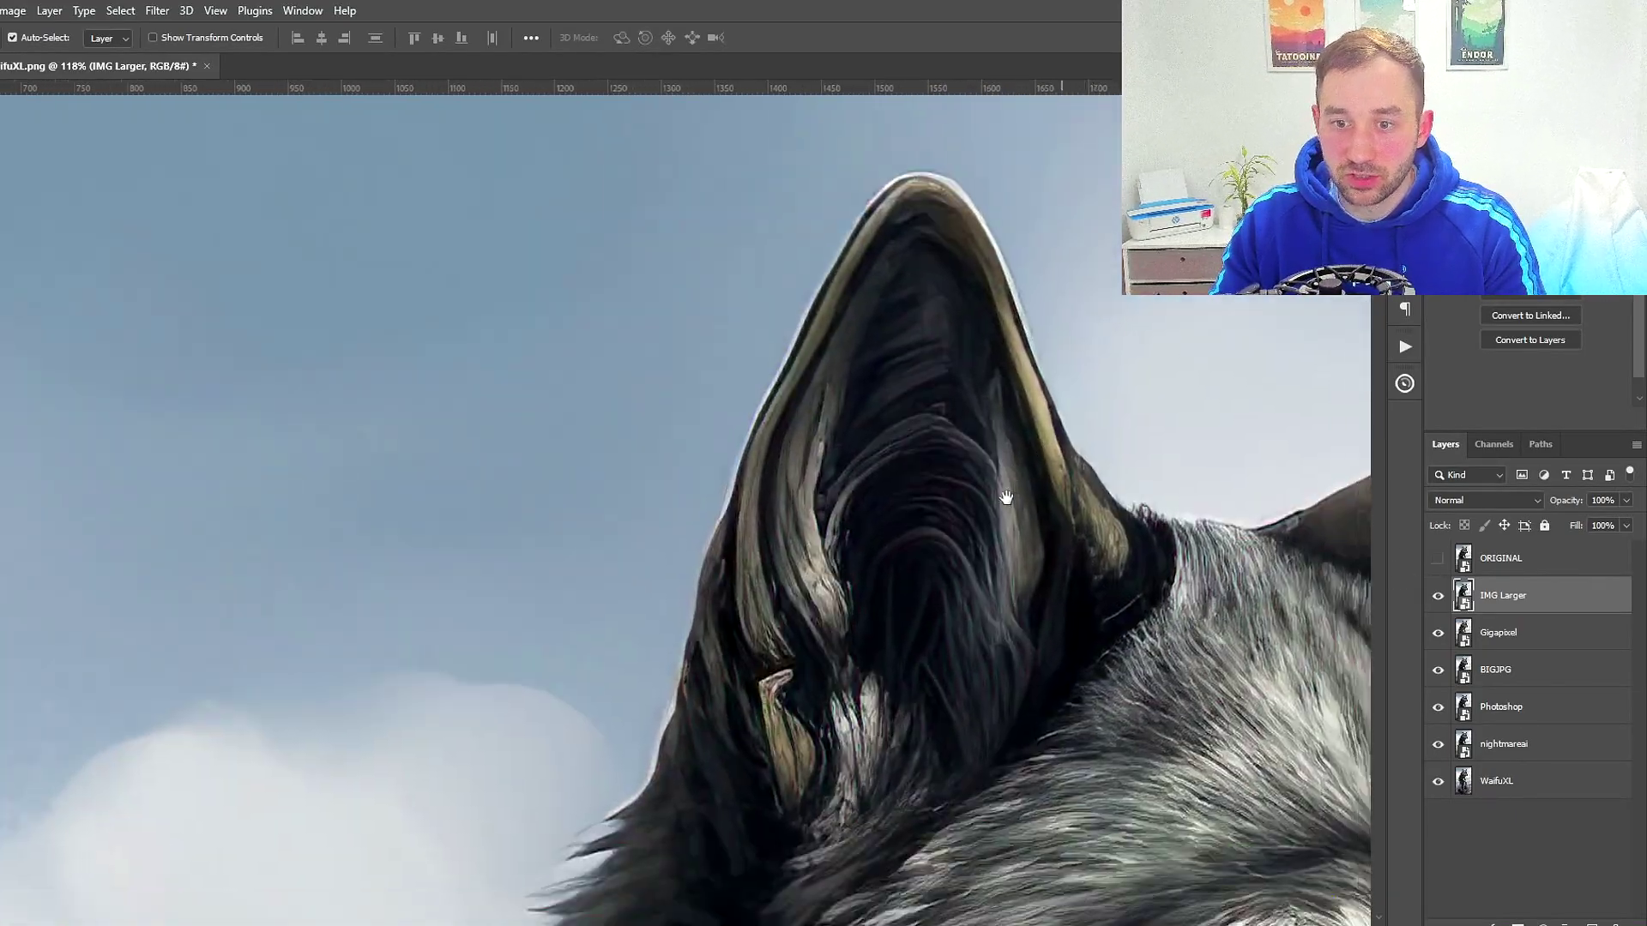
scroll(993, 497, down, 1)
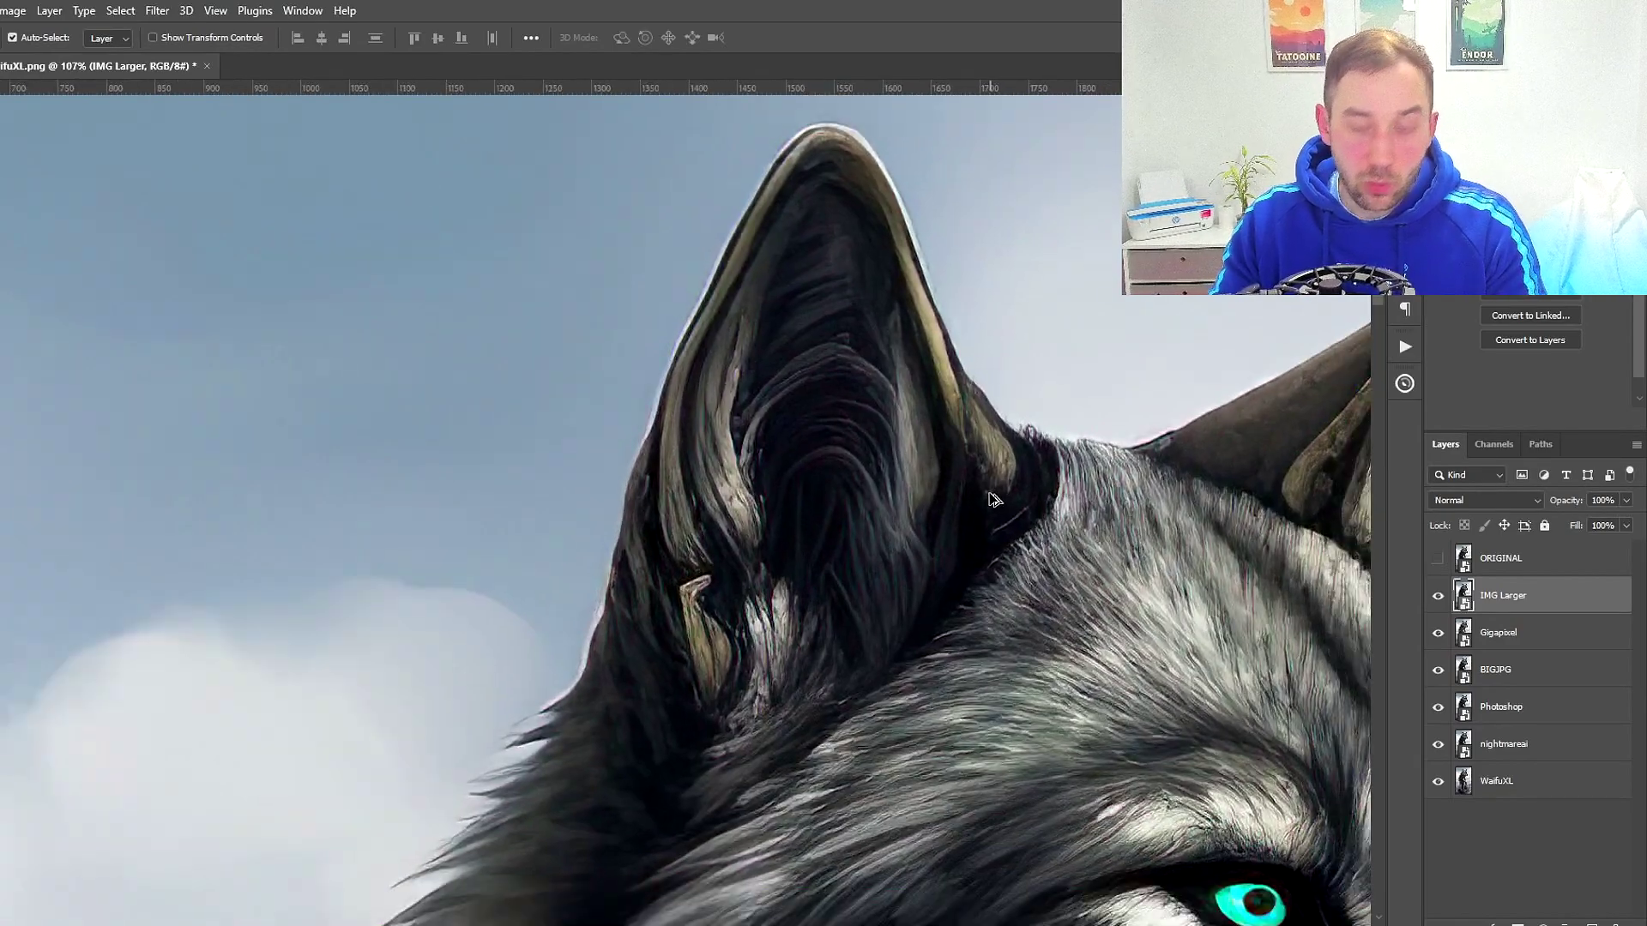
scroll(993, 500, down, 1)
drag(1038, 519, 1126, 483)
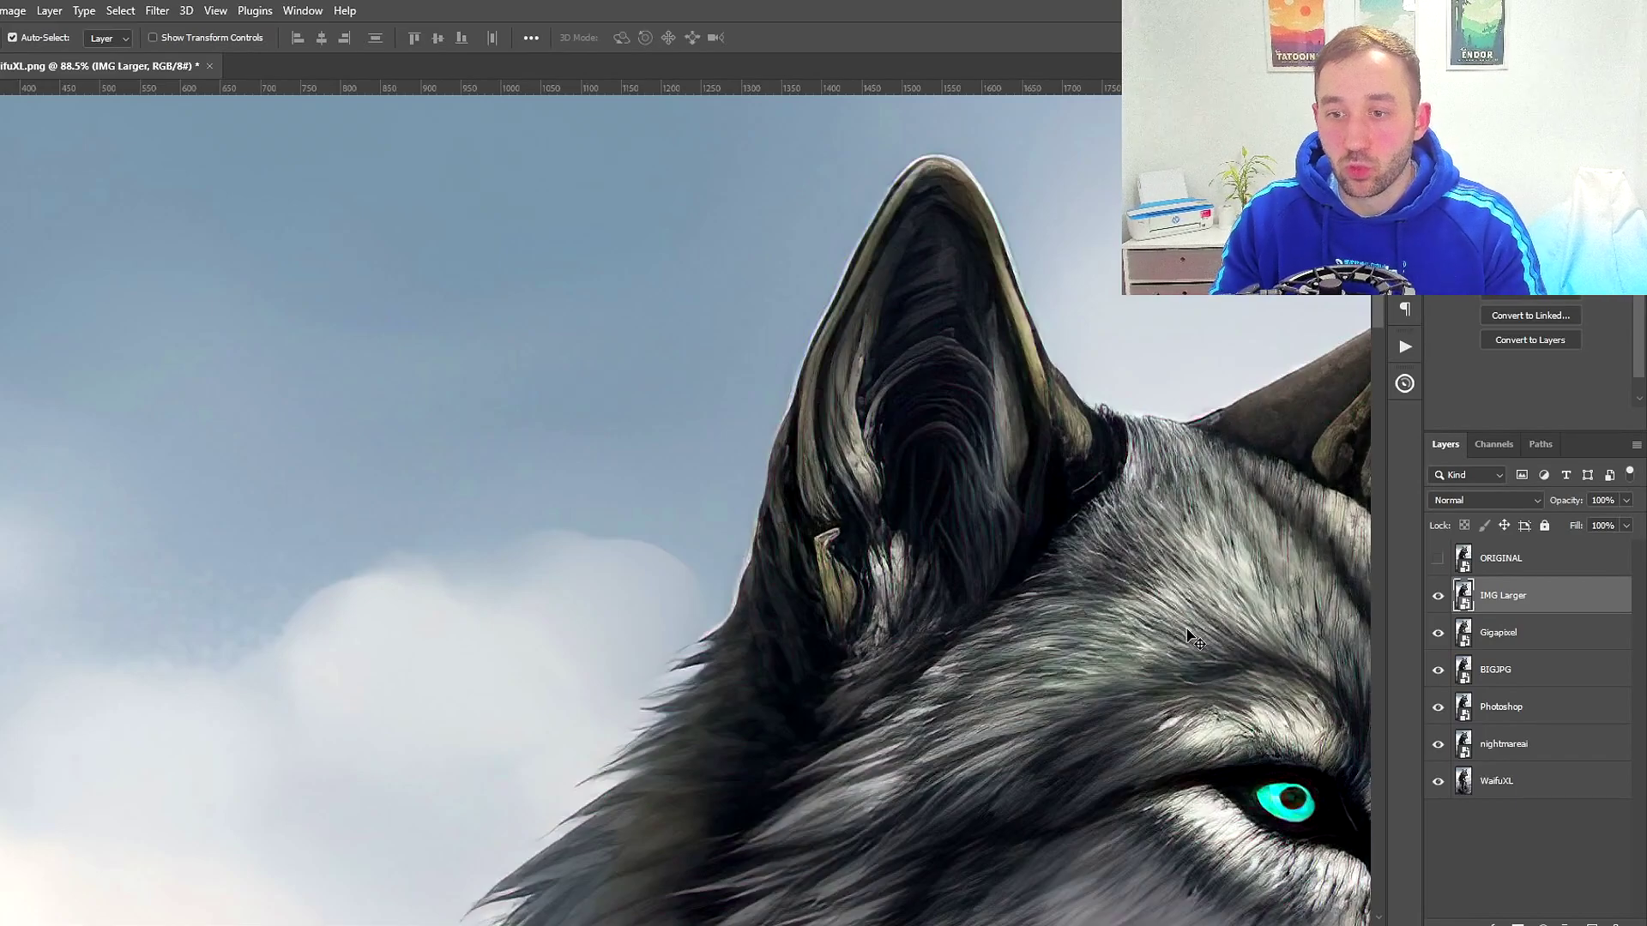
scroll(1083, 427, up, 3)
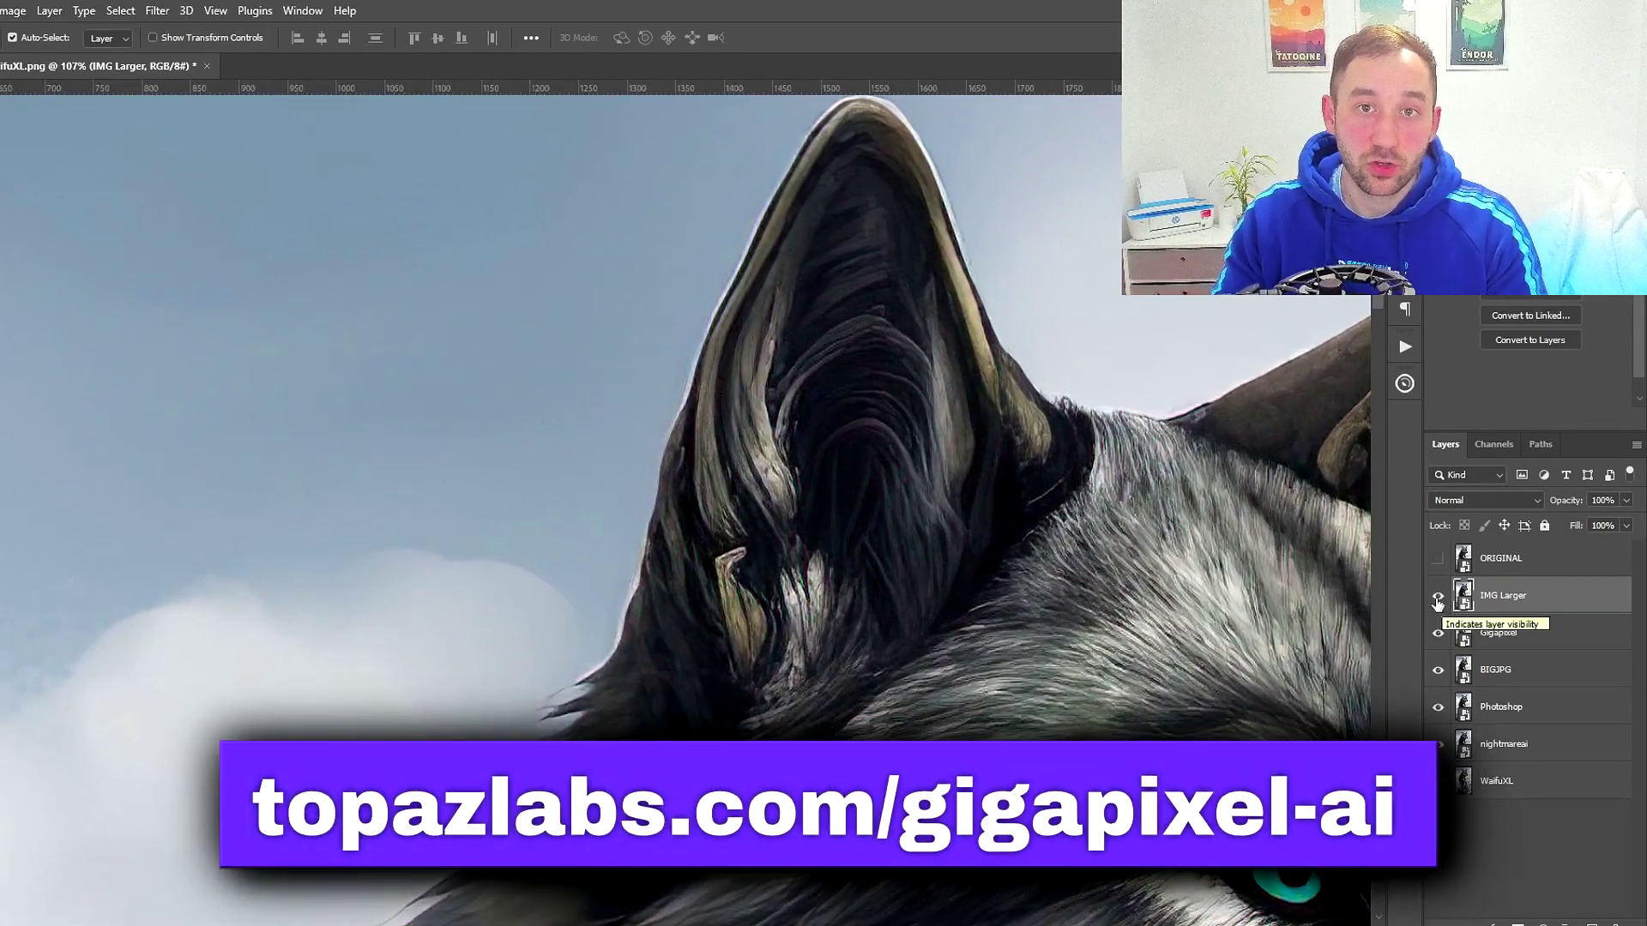
Hide IMG Larger to show Gigapixel, and flash the soft ORIGINAL for comparison
click(1438, 599)
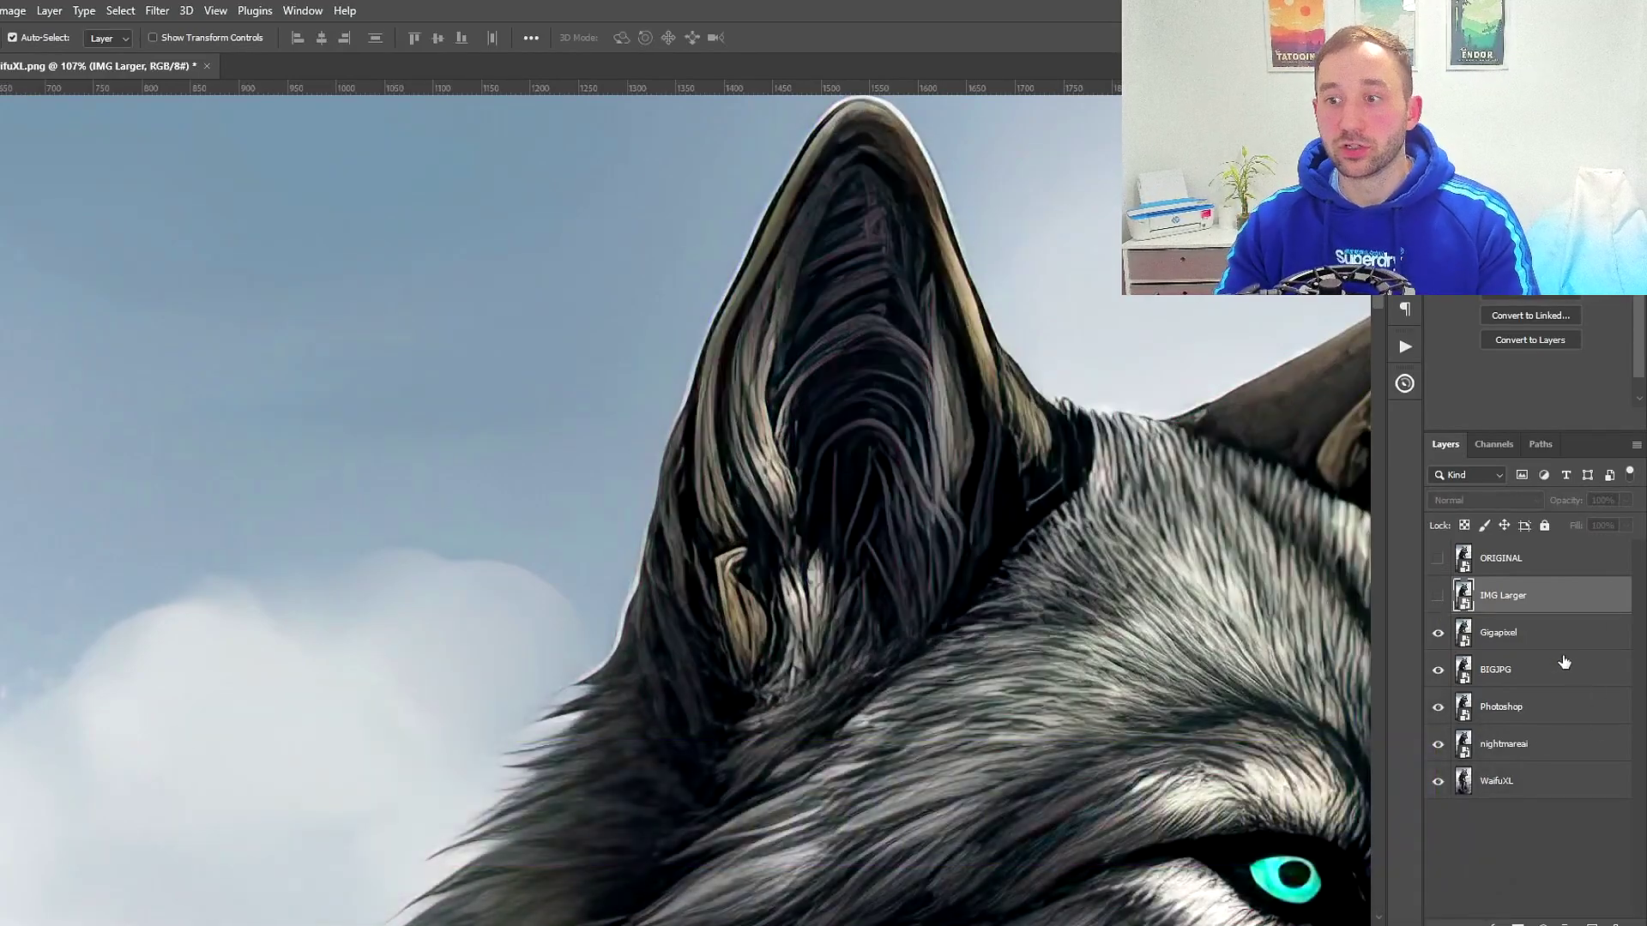
click(1438, 561)
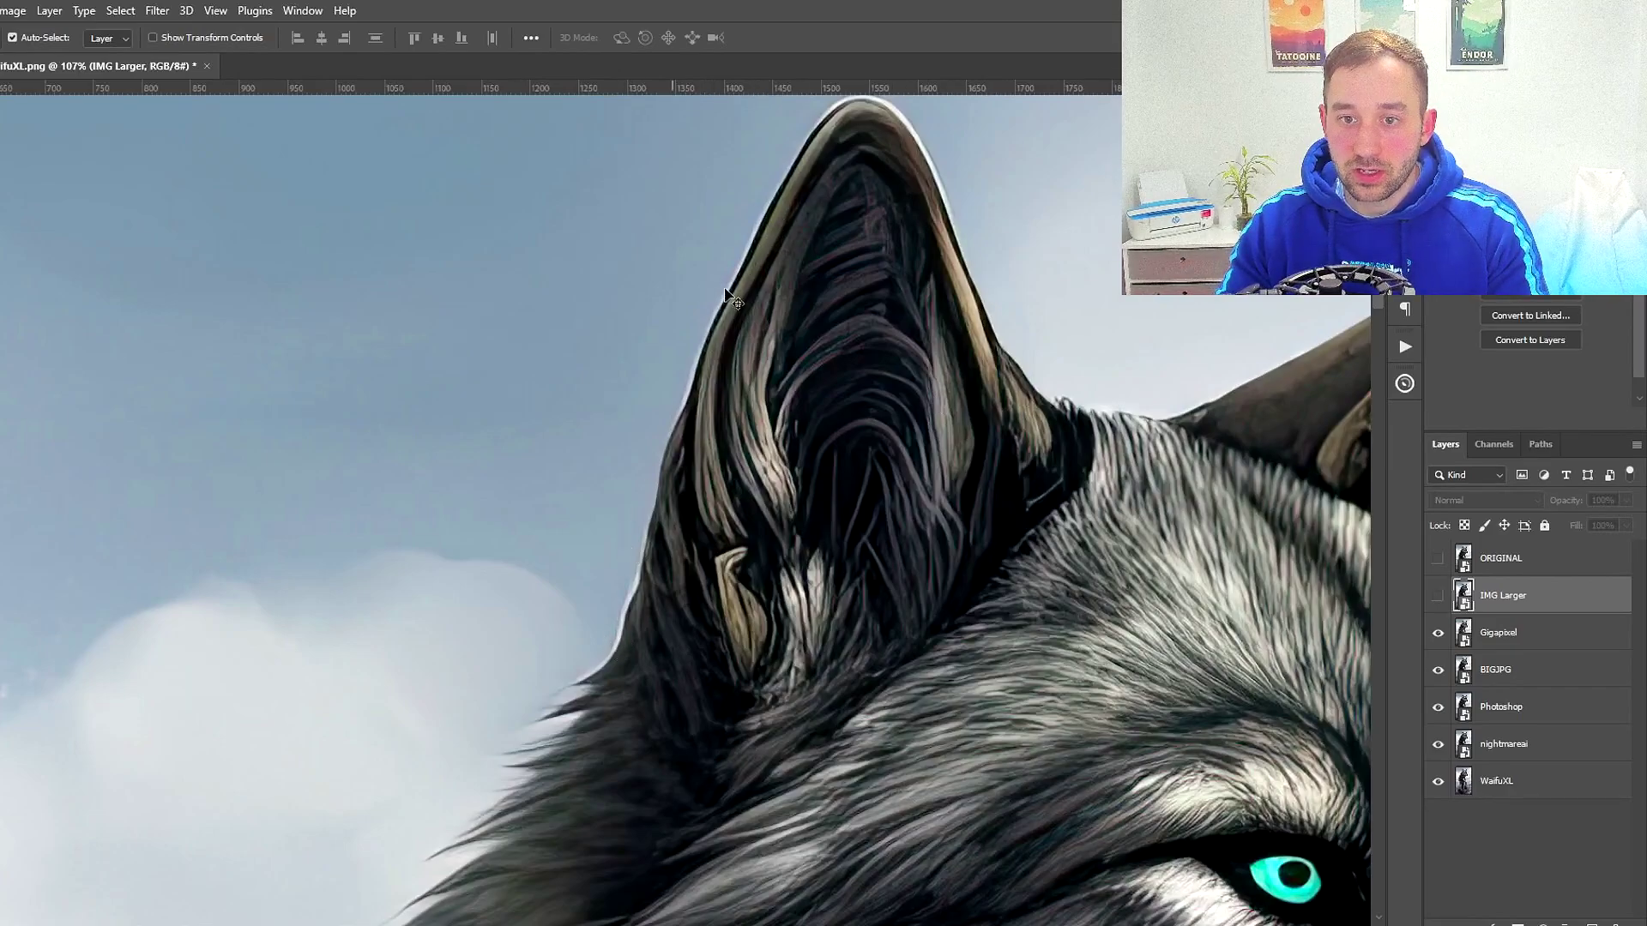
click(1437, 557)
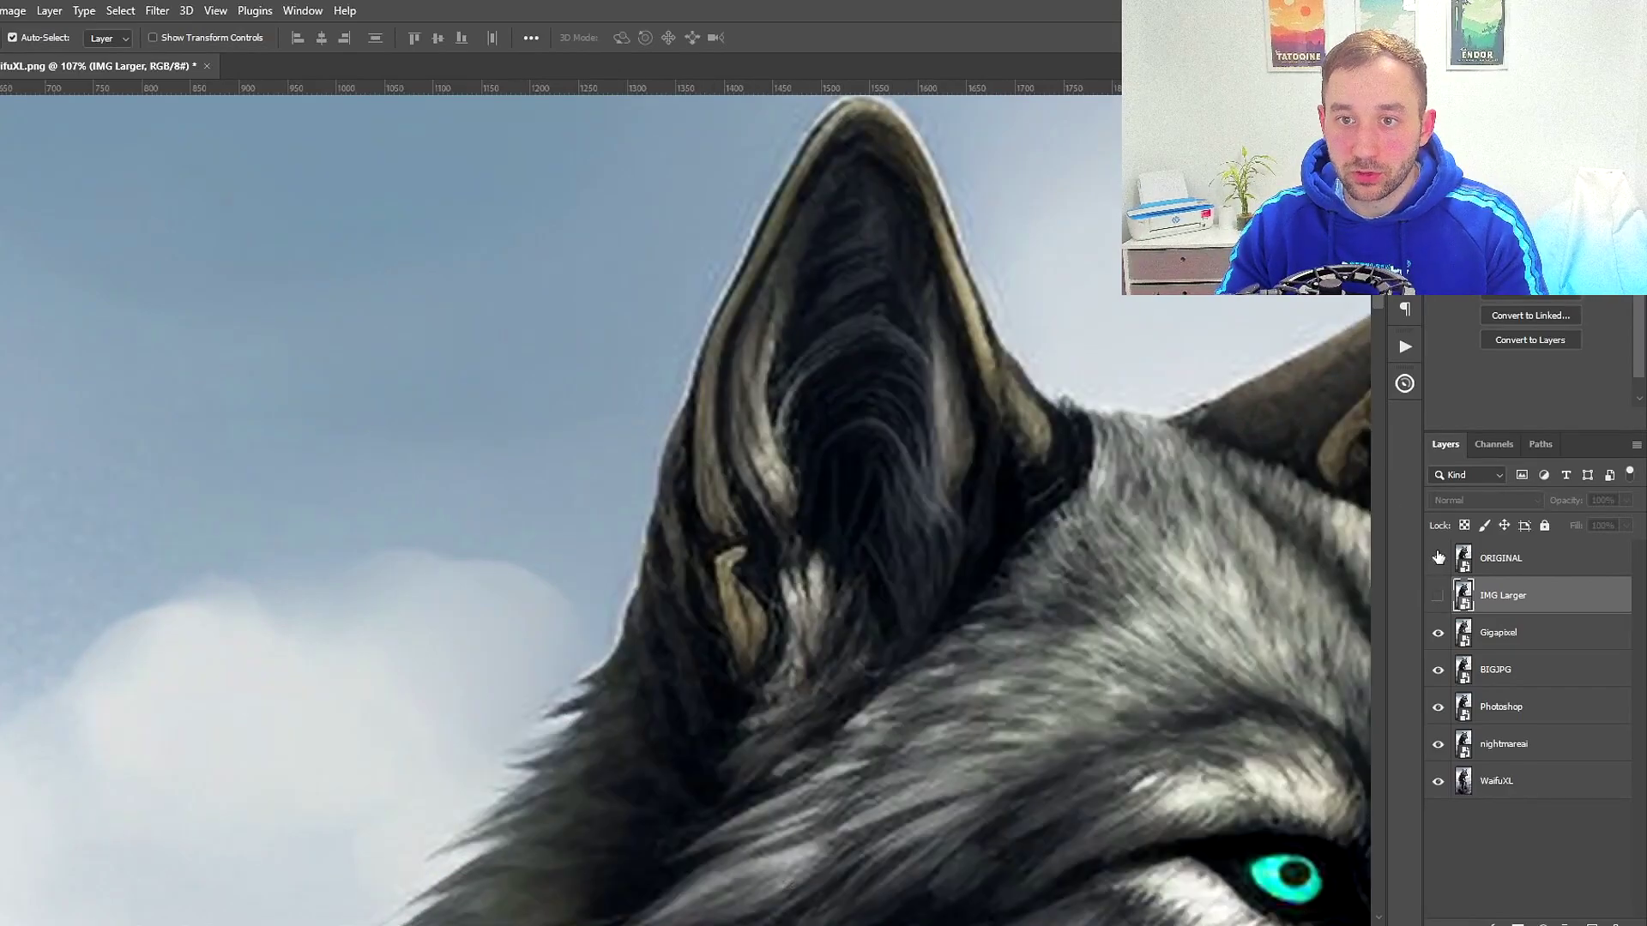
click(1439, 558)
scroll(1321, 858, up, 5)
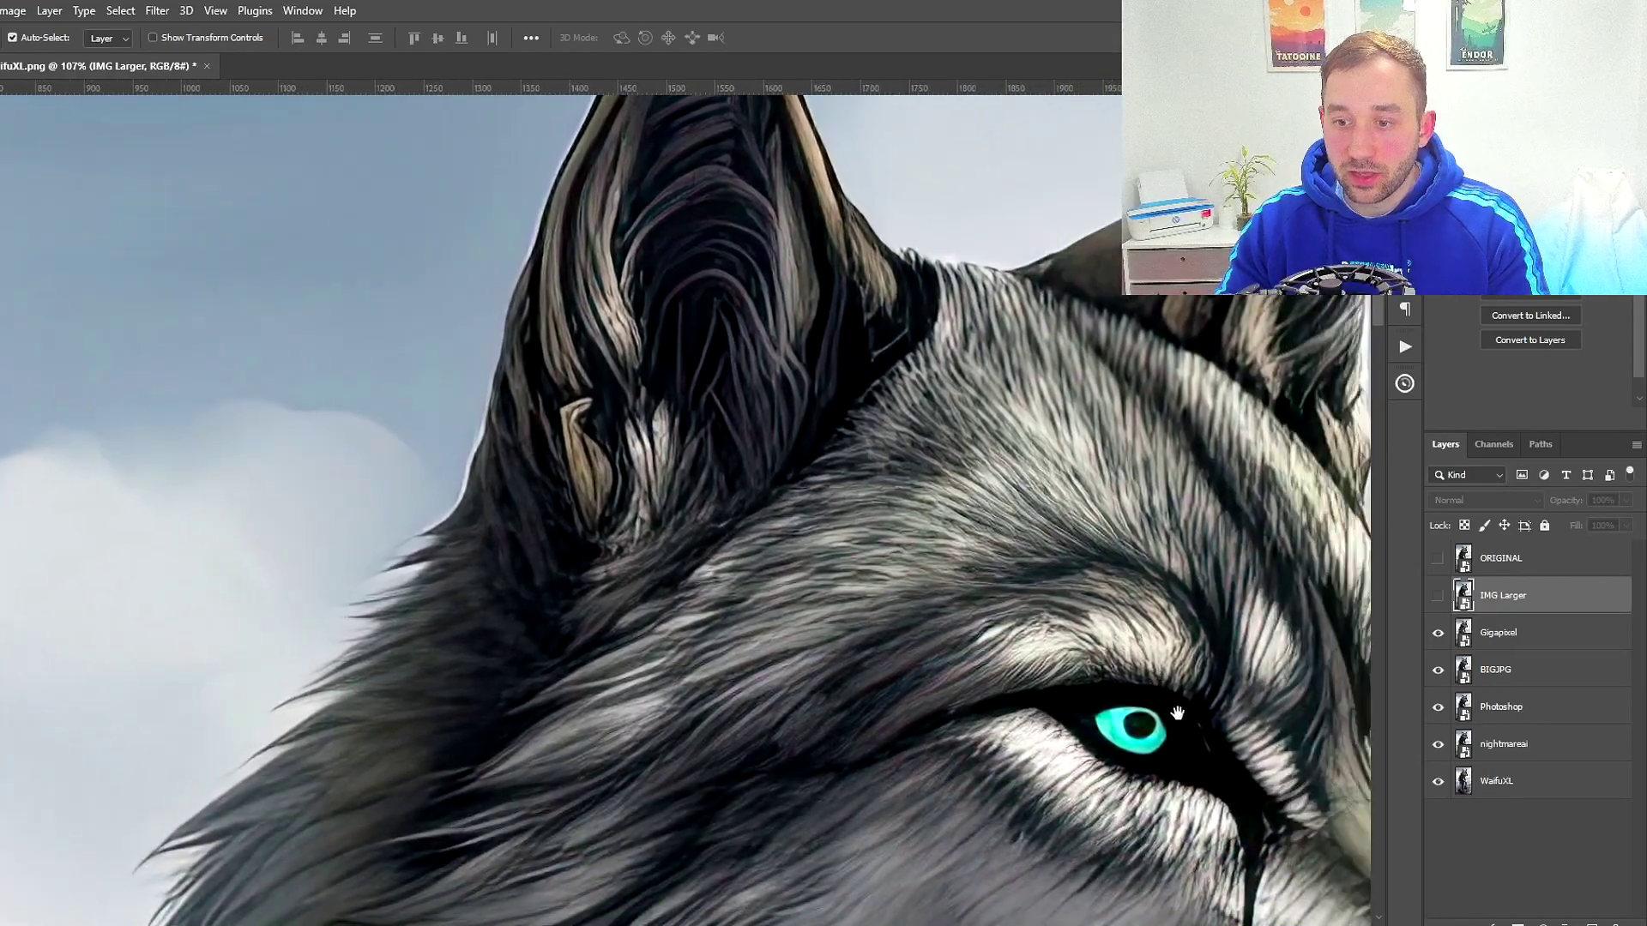
scroll(1131, 748, down, 1)
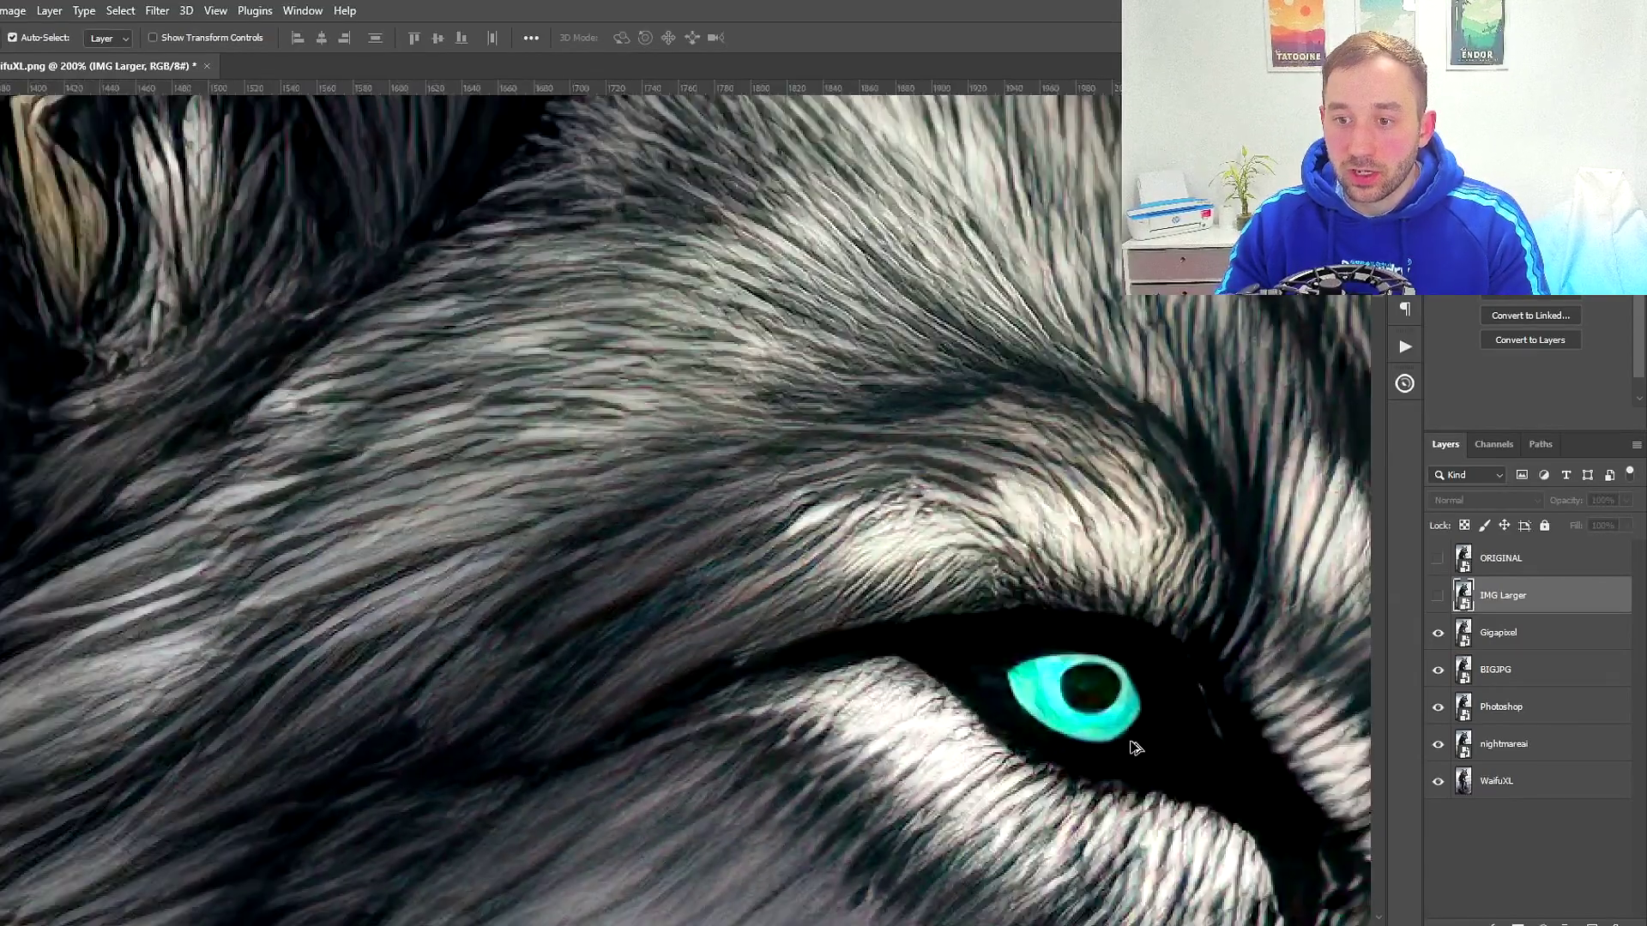
Toggle IMG Larger on and off around the wolf's eye against the Gigapixel render
click(1439, 595)
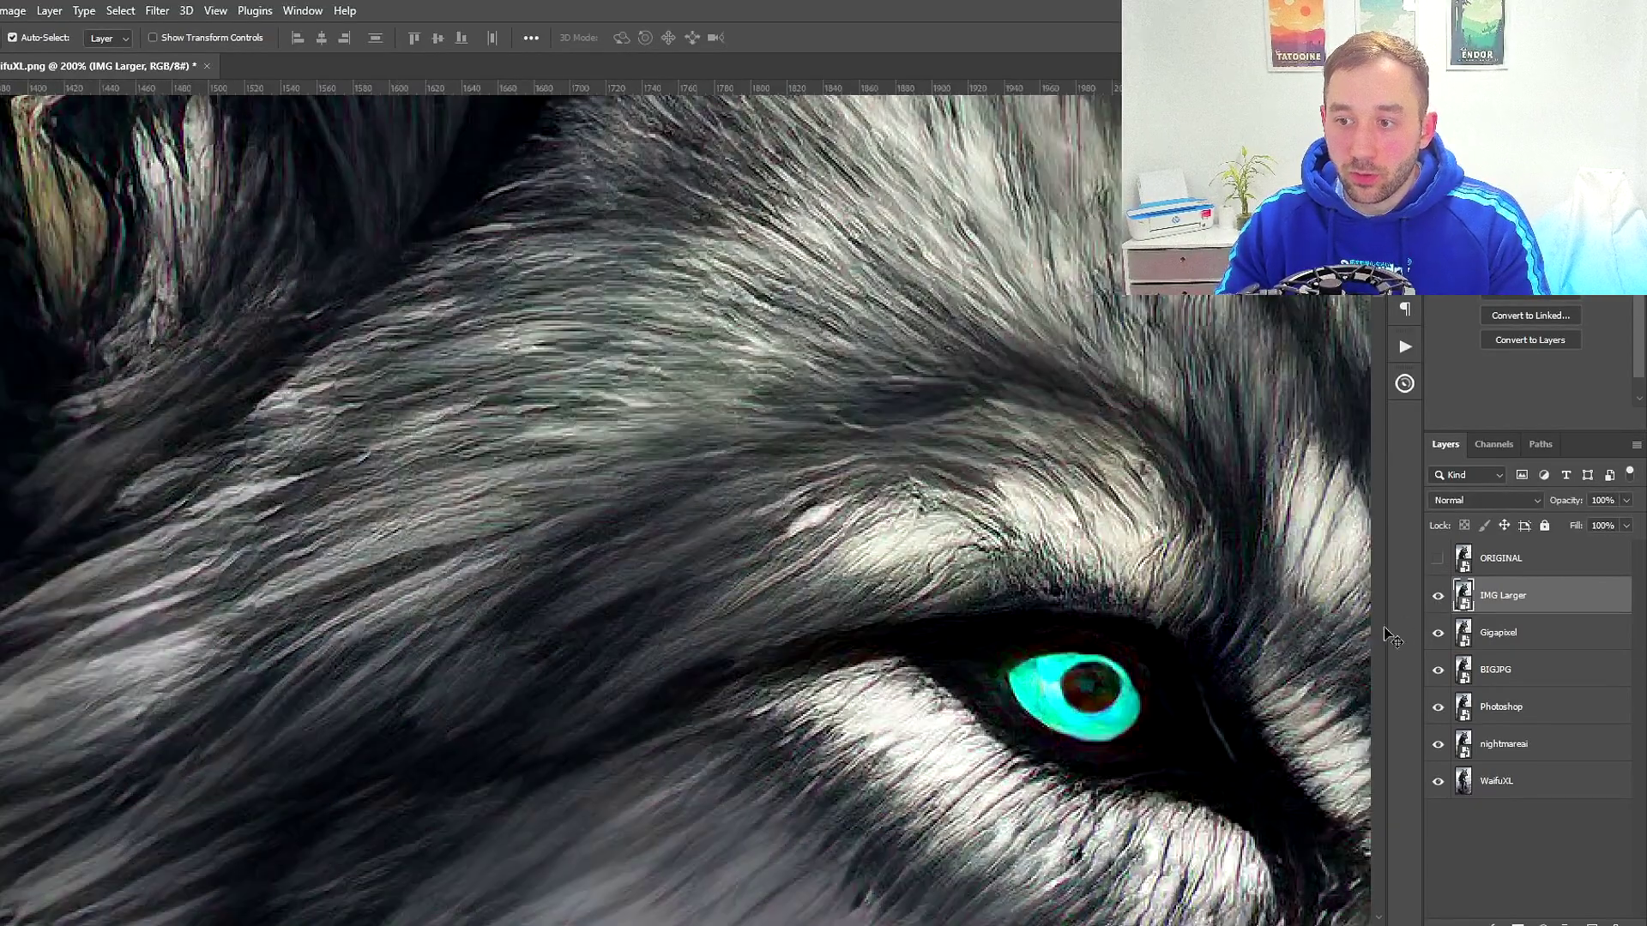
click(1438, 595)
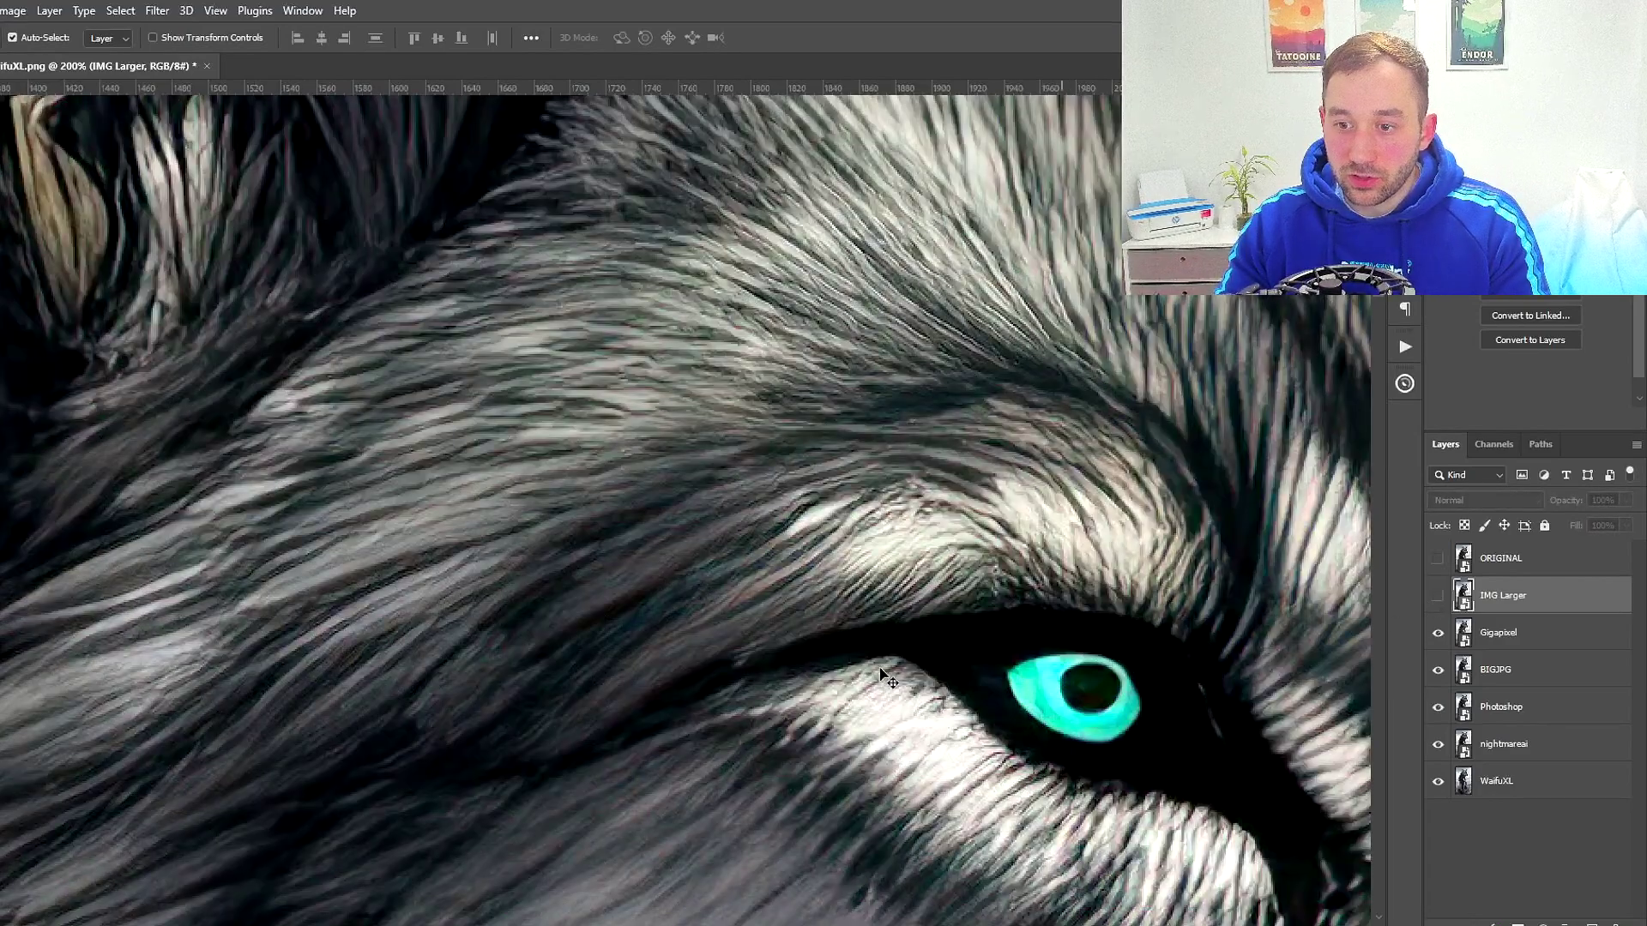
scroll(1159, 716, down, 1)
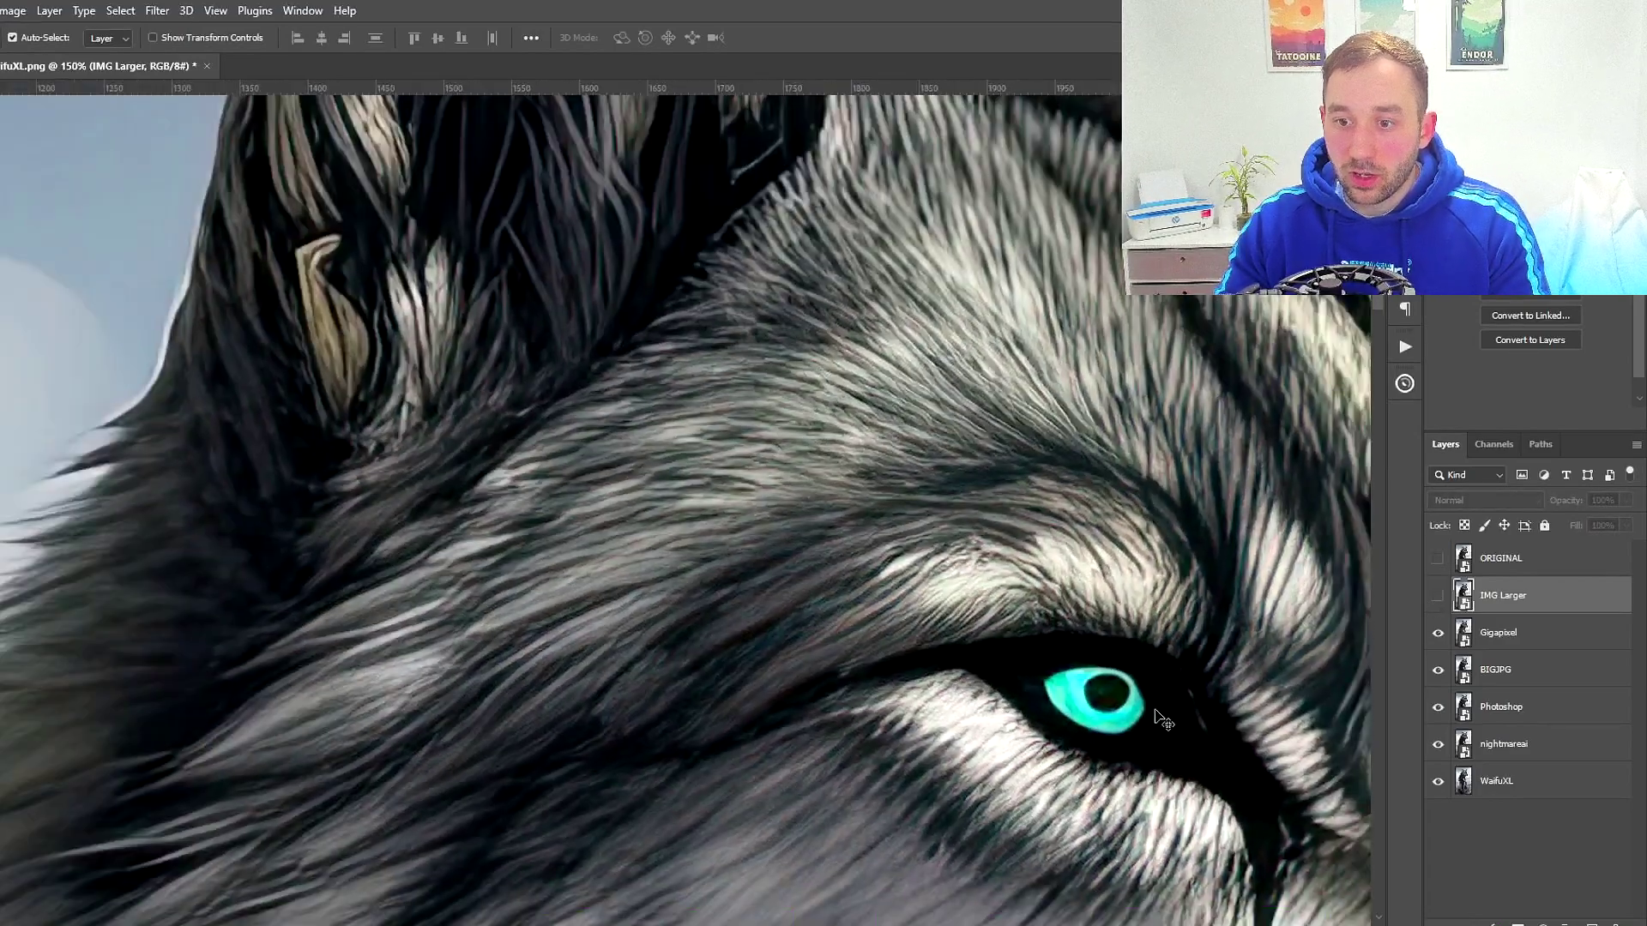
click(1439, 600)
scroll(1115, 703, up, 3)
scroll(1175, 733, down, 4)
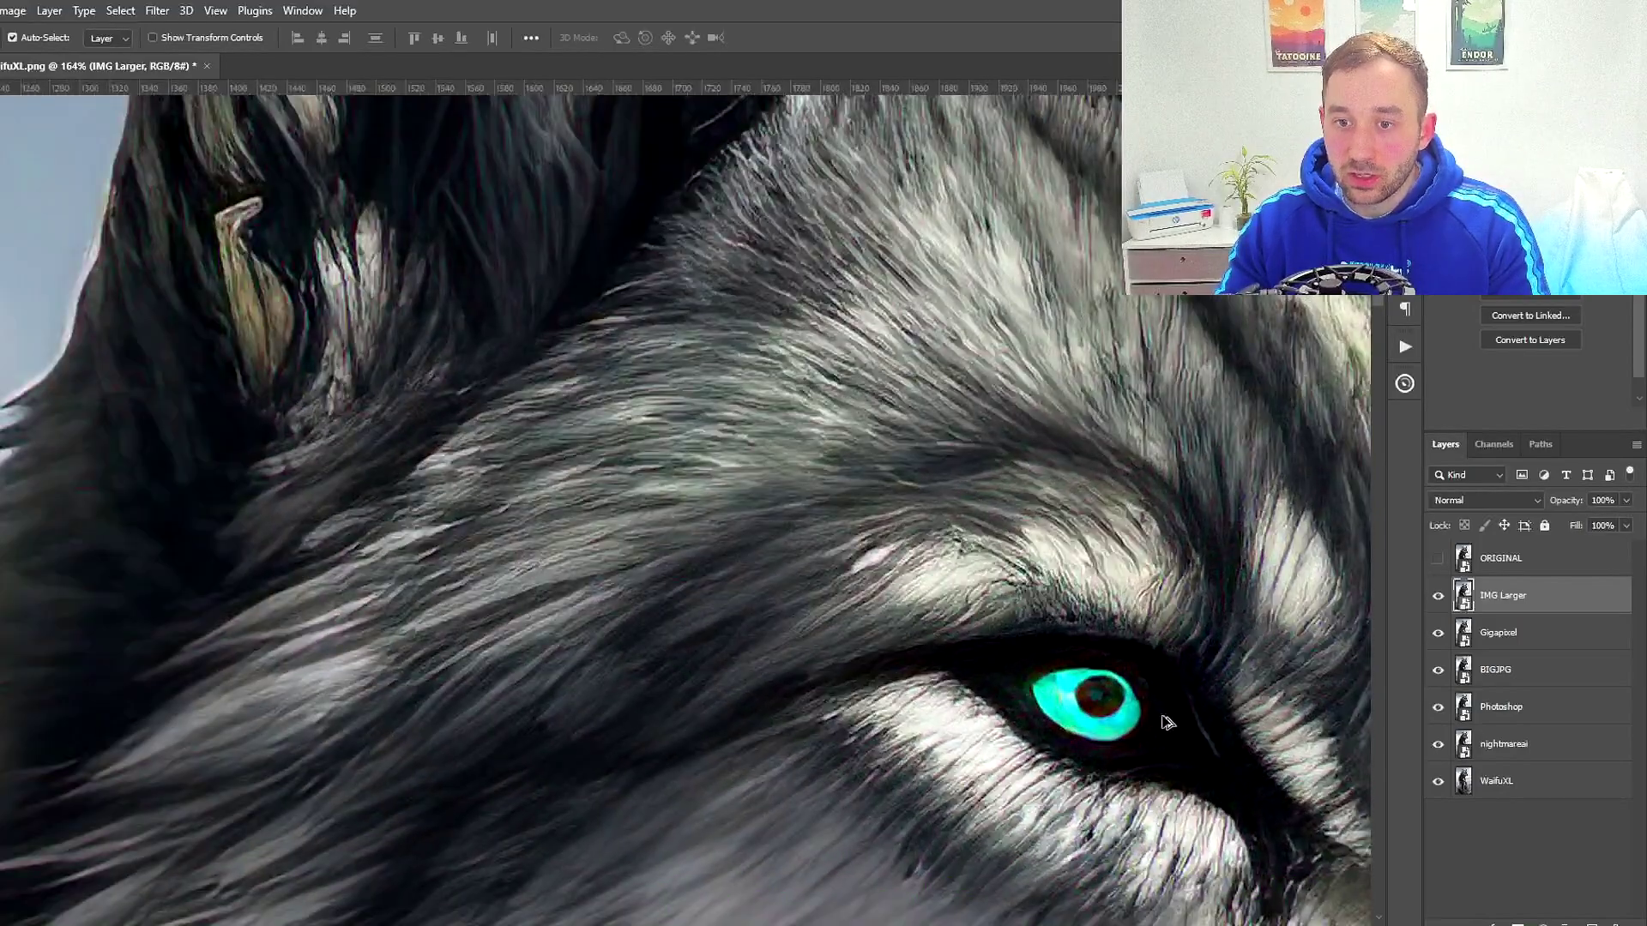
click(1438, 600)
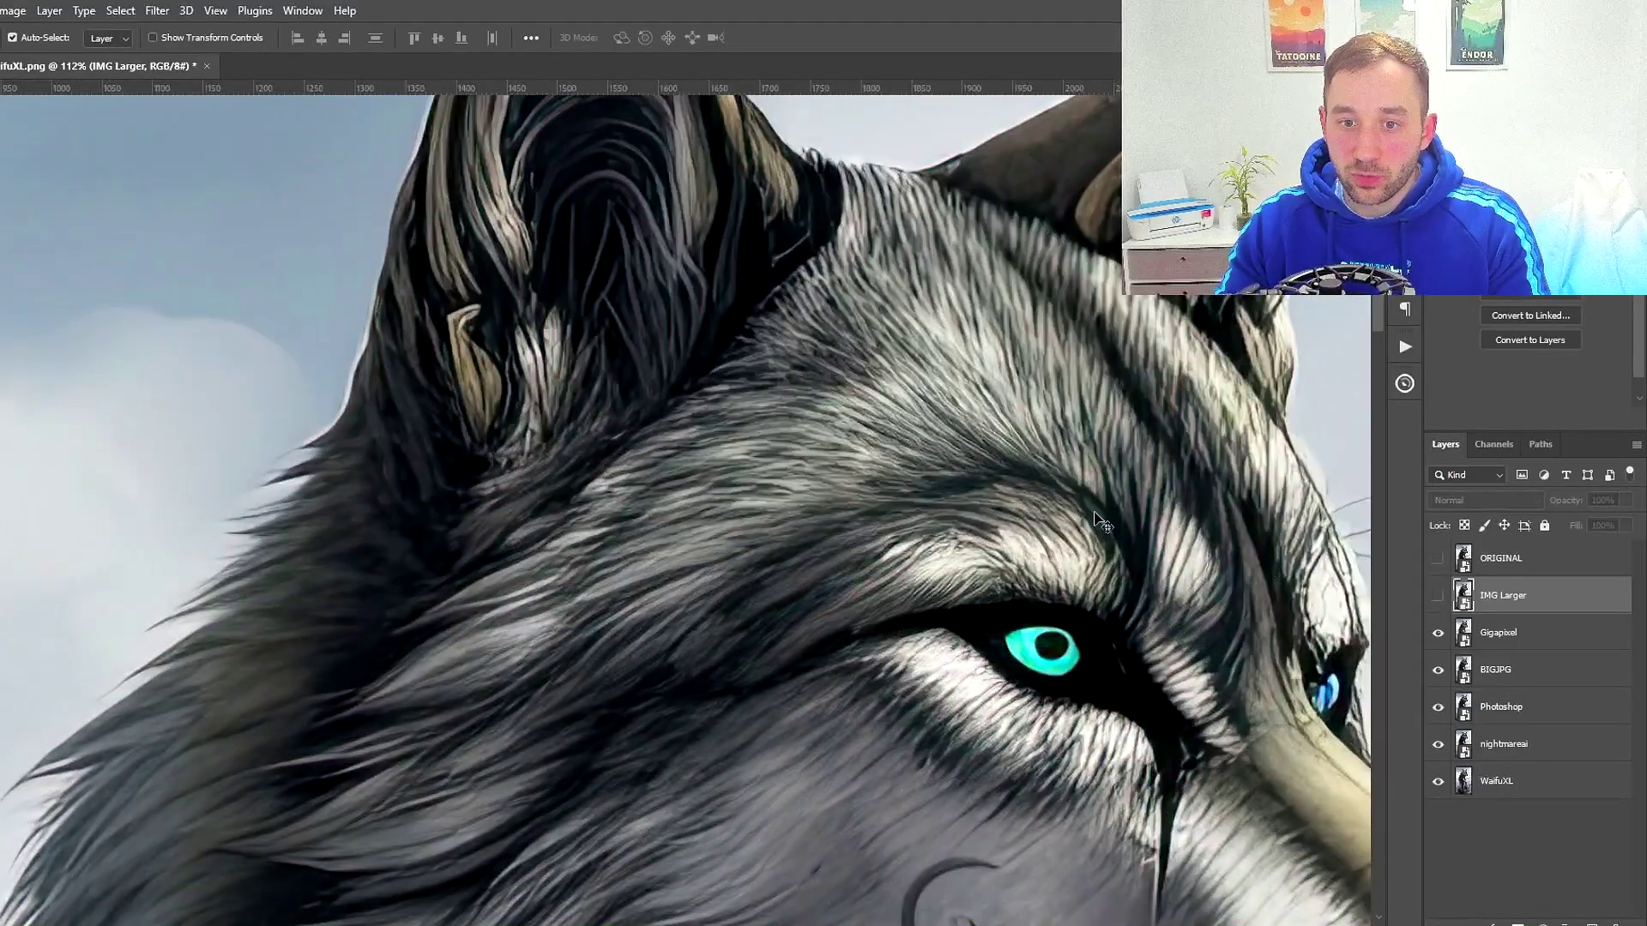
Compare IMG Larger on the ear, leave it hidden, and make Gigapixel the active layer
drag(1102, 523, 1100, 564)
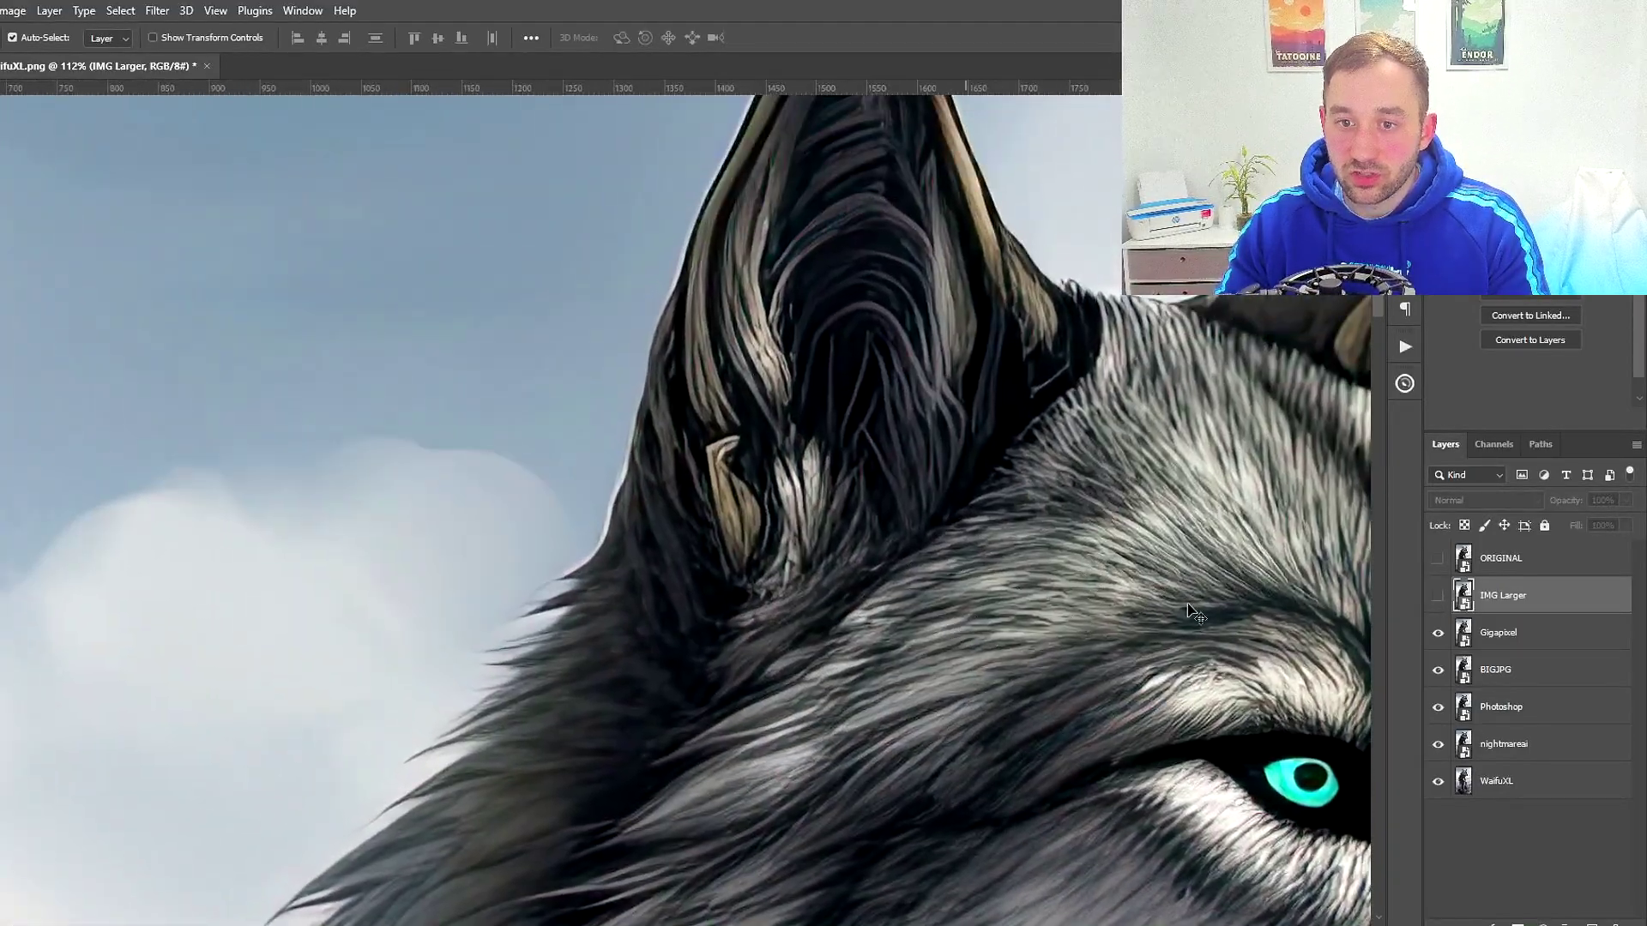
click(1437, 596)
click(1437, 595)
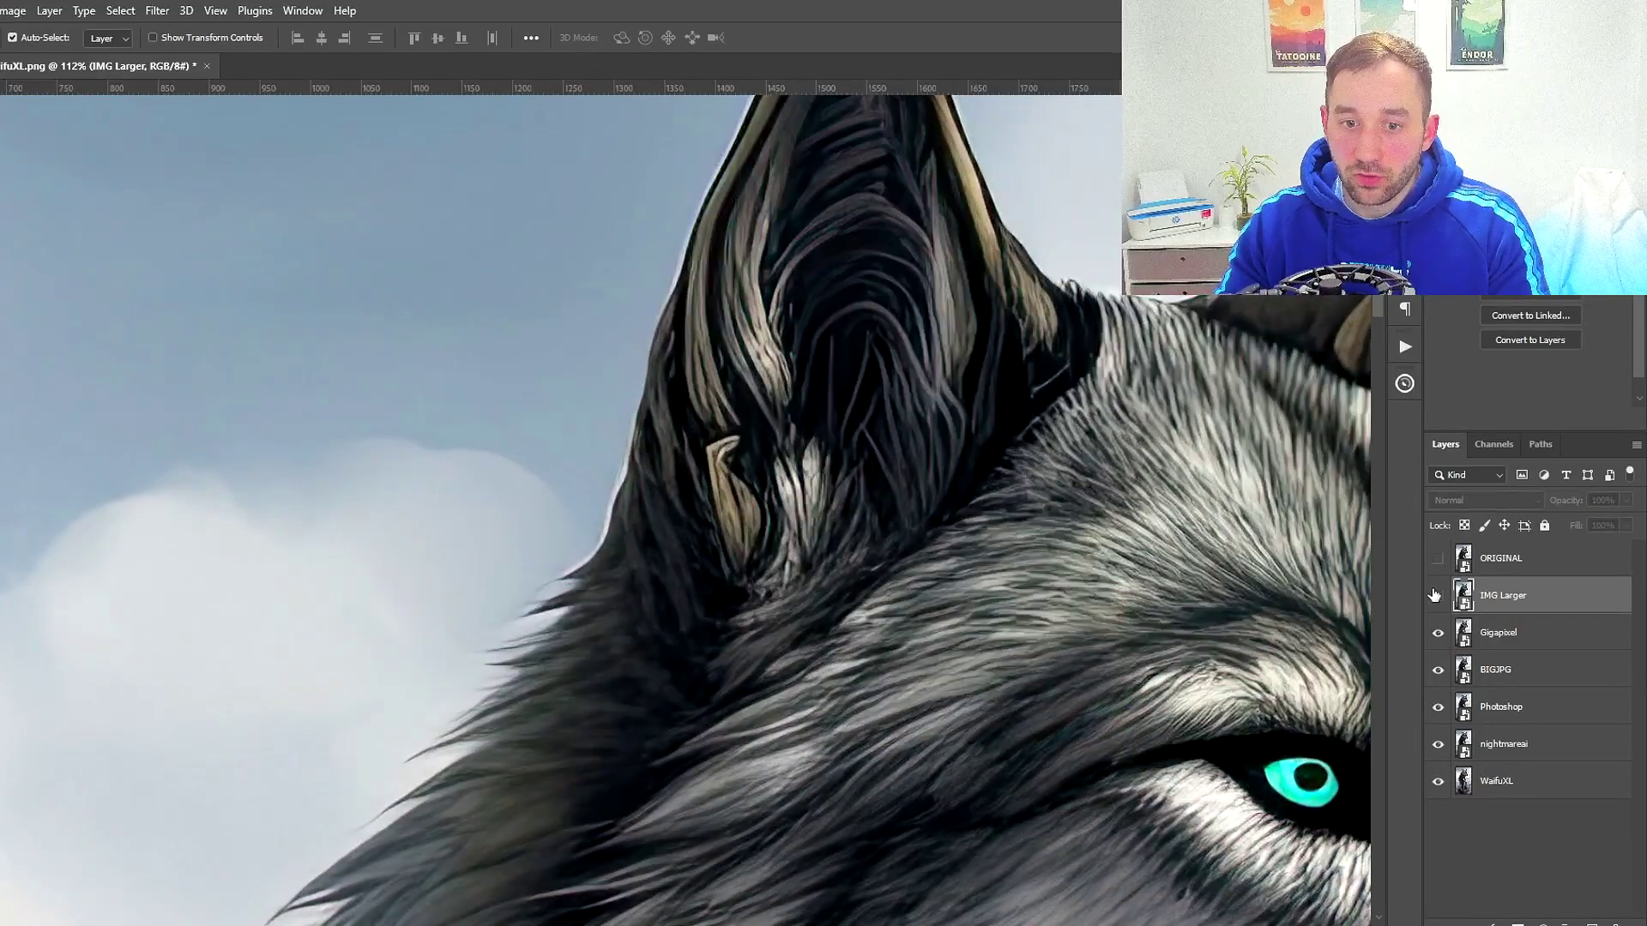
click(1437, 595)
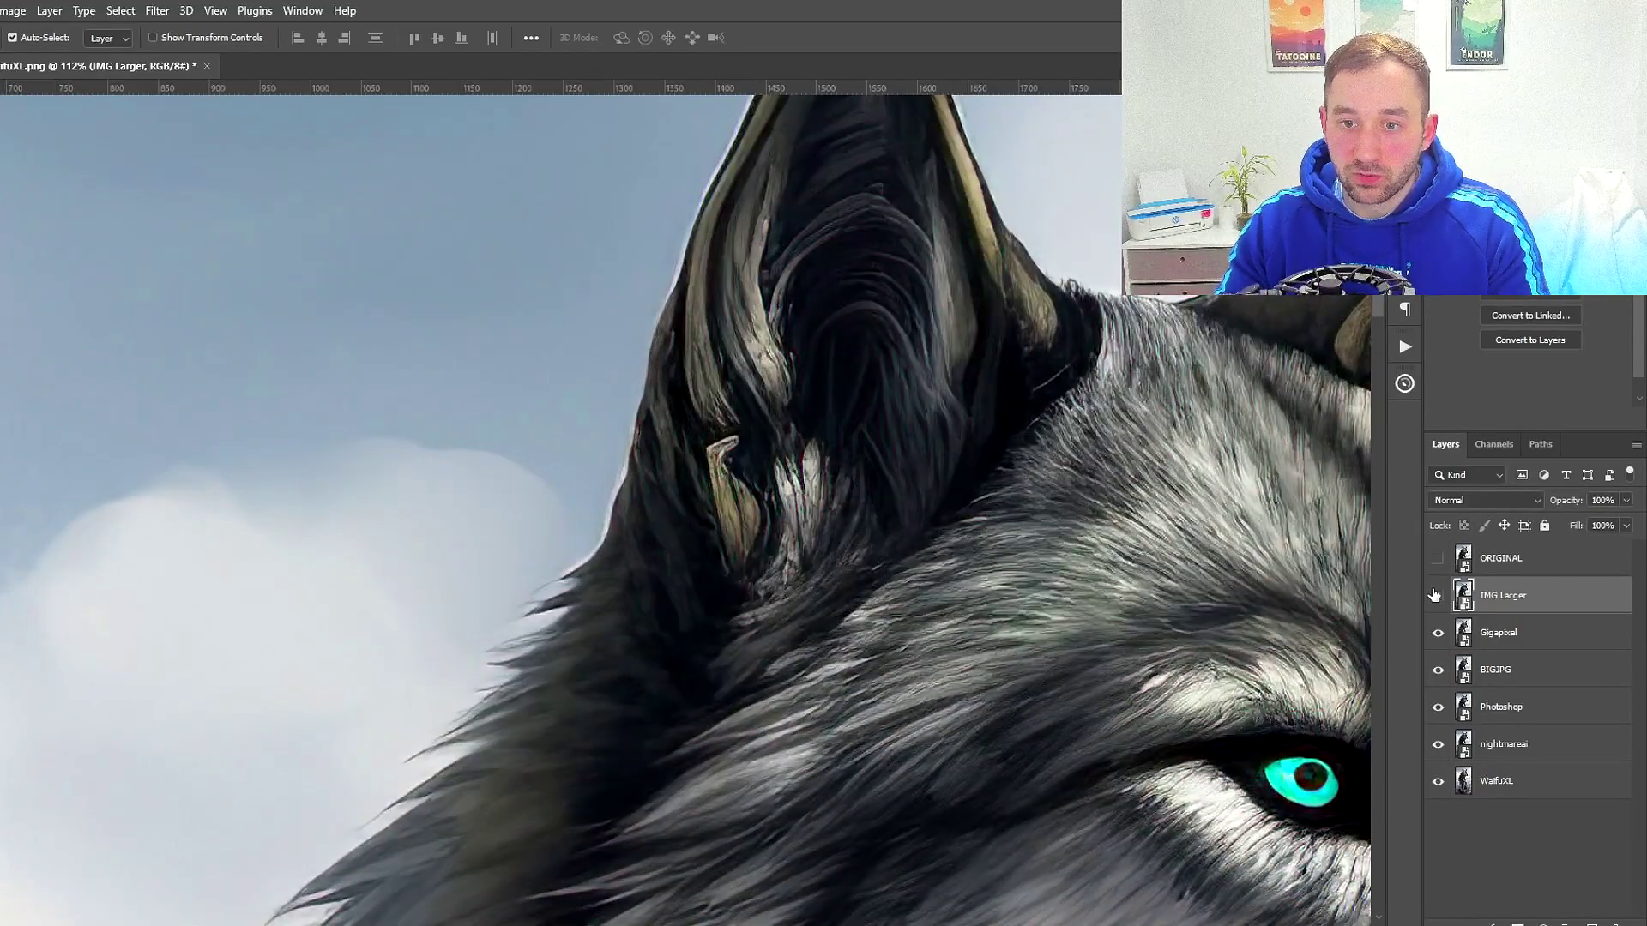
click(1435, 595)
click(1488, 632)
scroll(927, 320, down, 3)
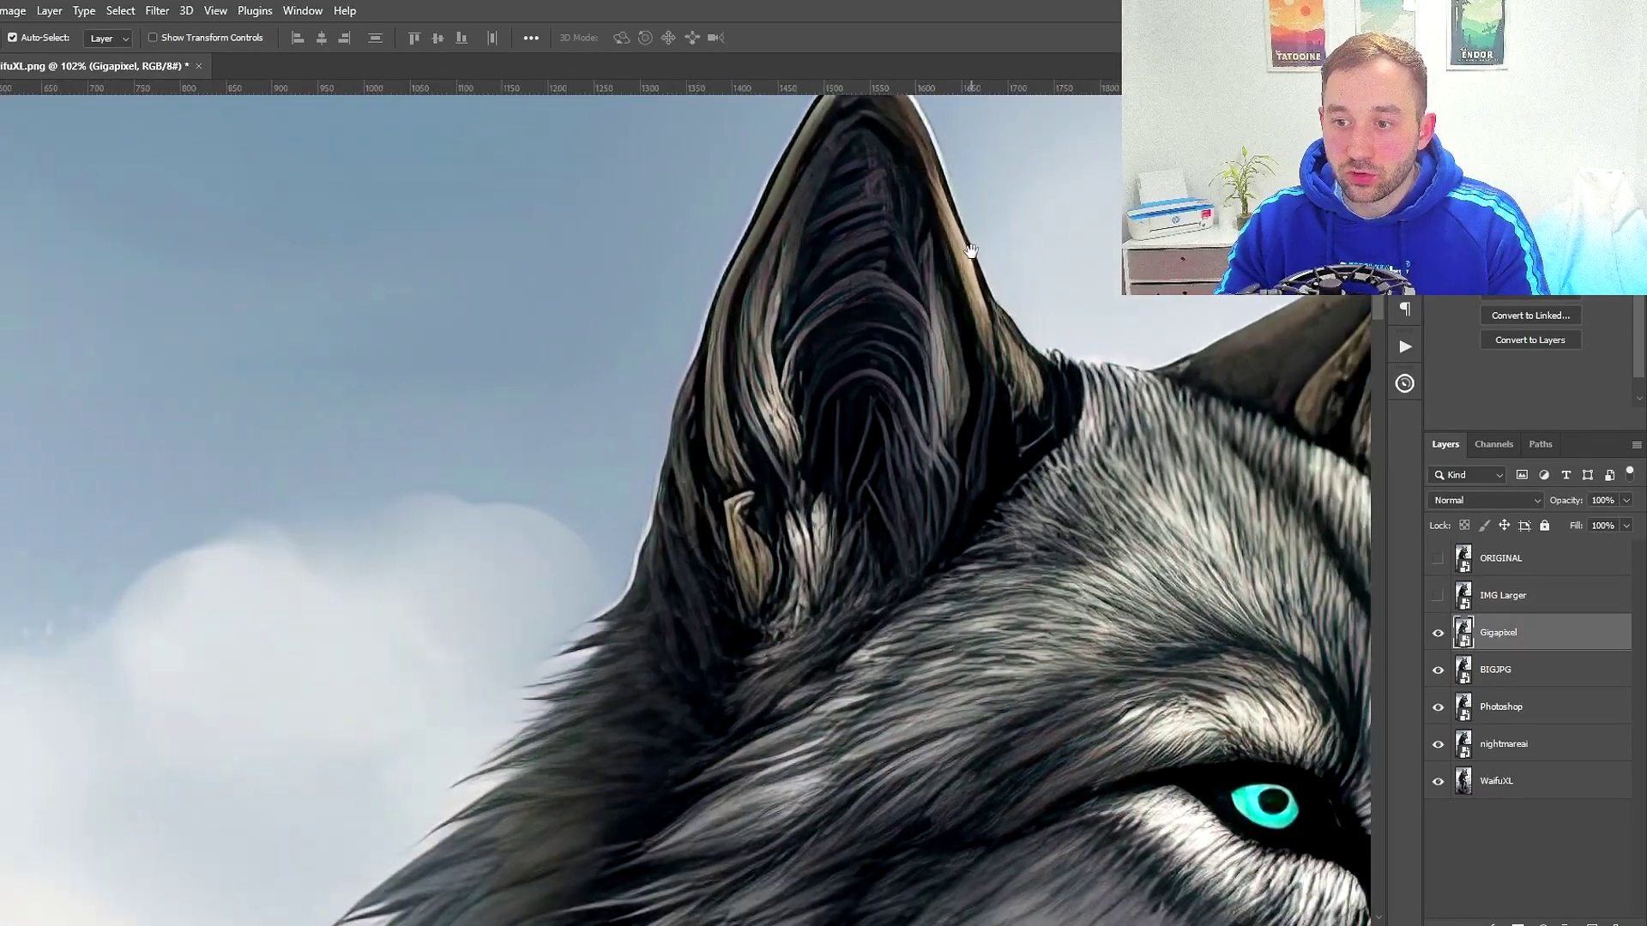
drag(970, 250, 971, 332)
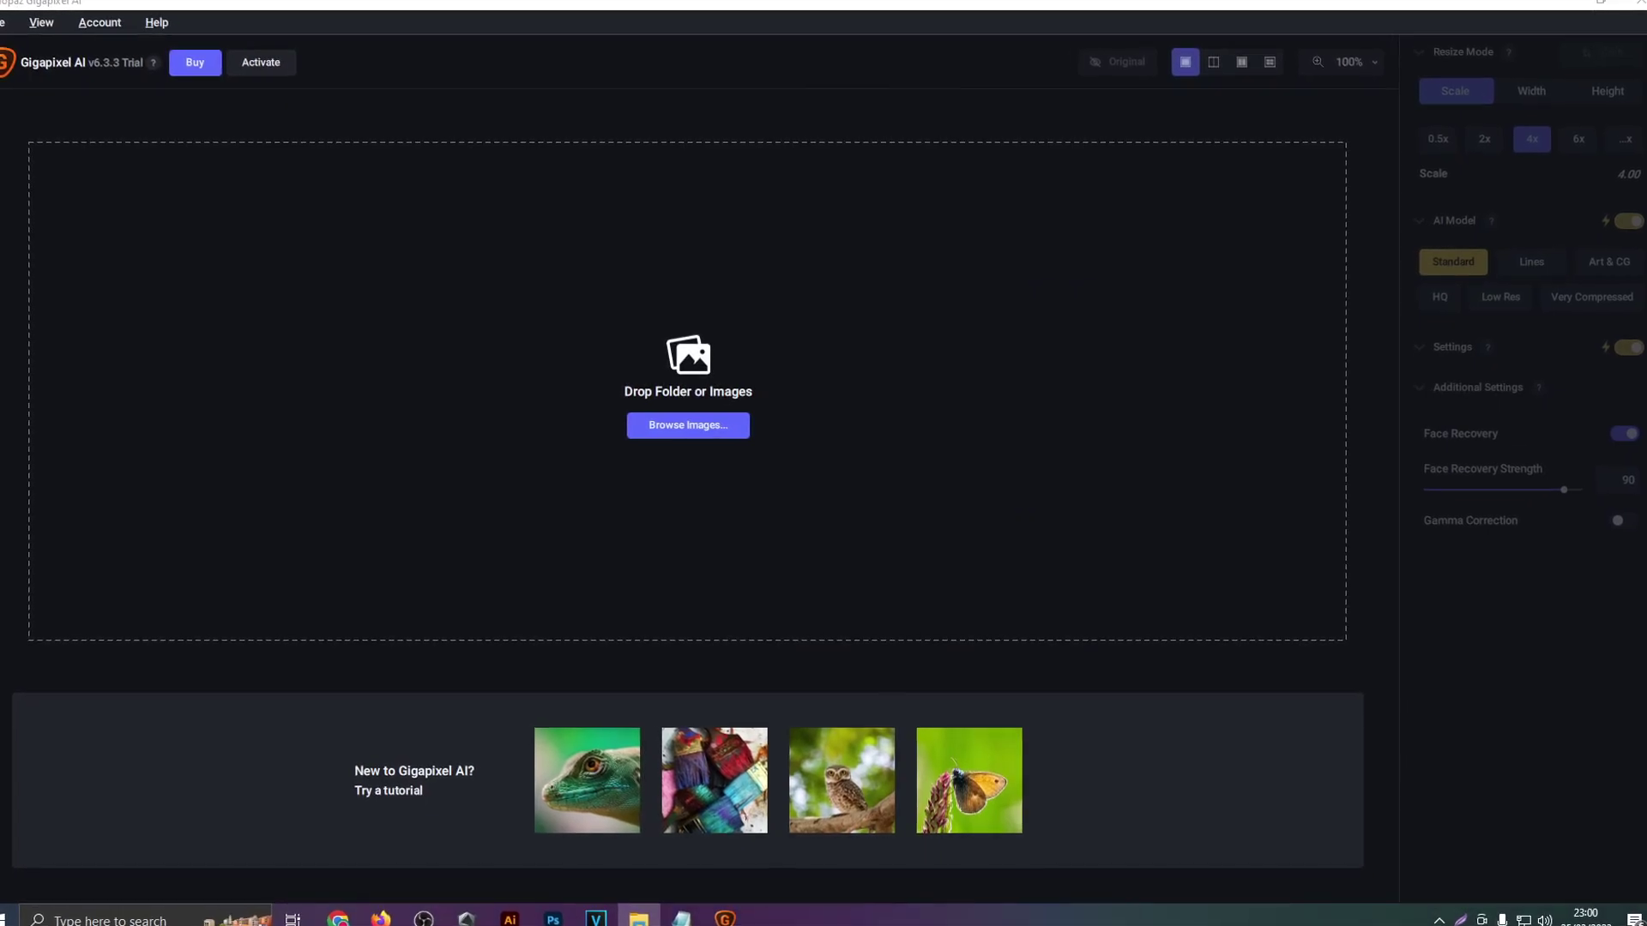
Load the wolf image into Gigapixel AI and move the preview to the ears and eye
drag(0, 558, 735, 397)
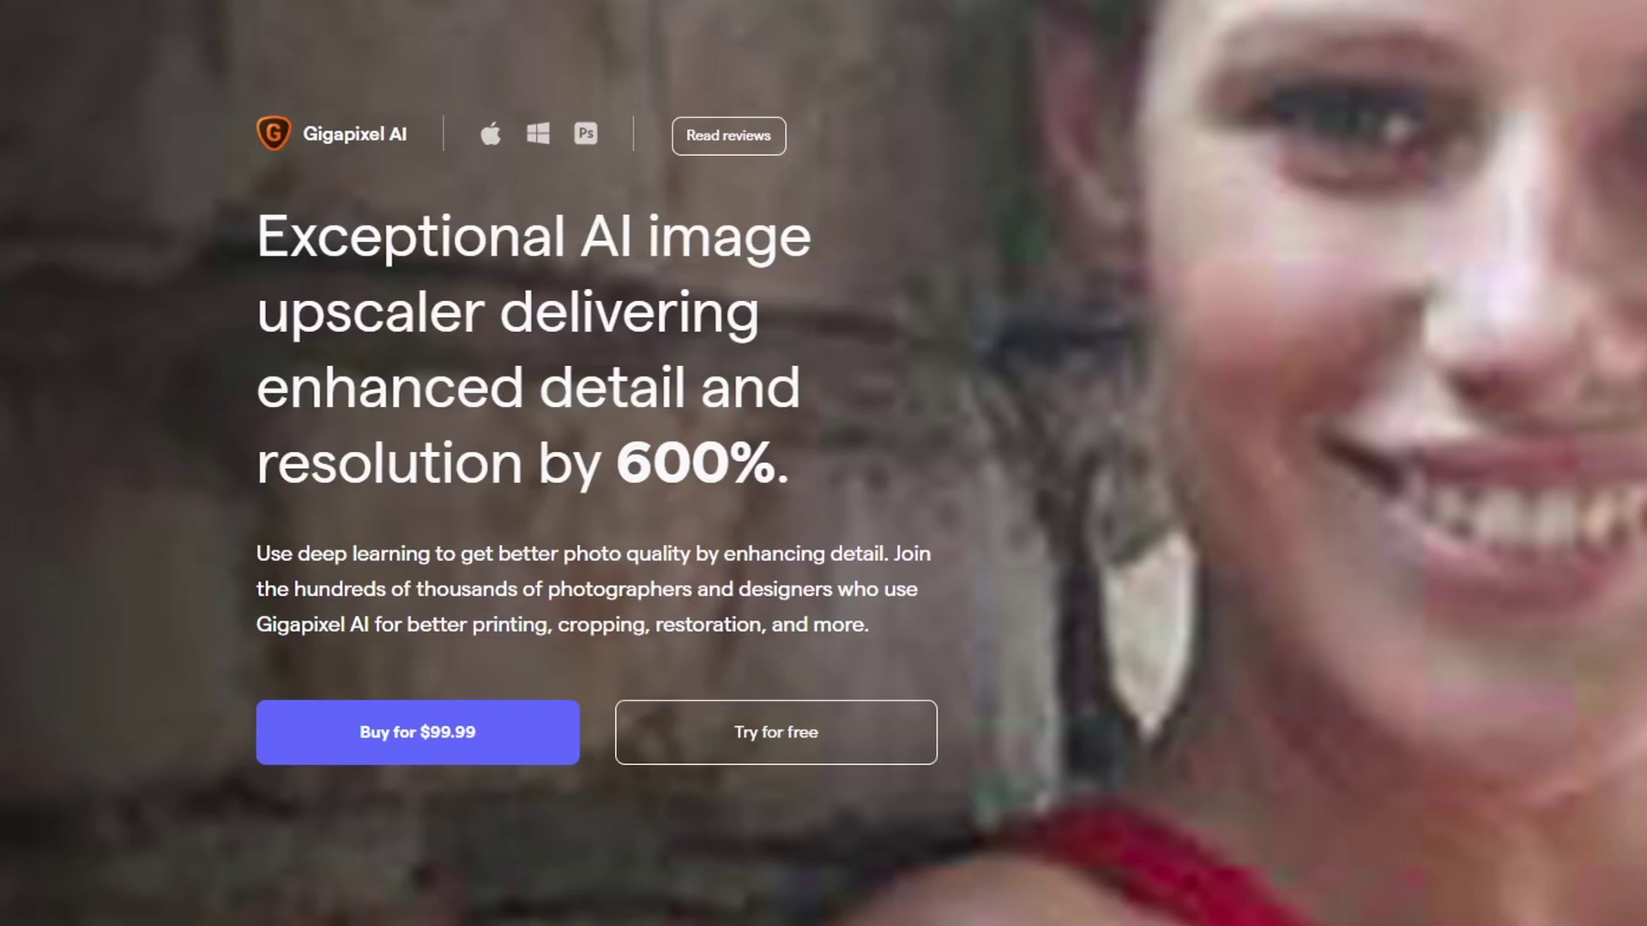
drag(1583, 442, 886, 438)
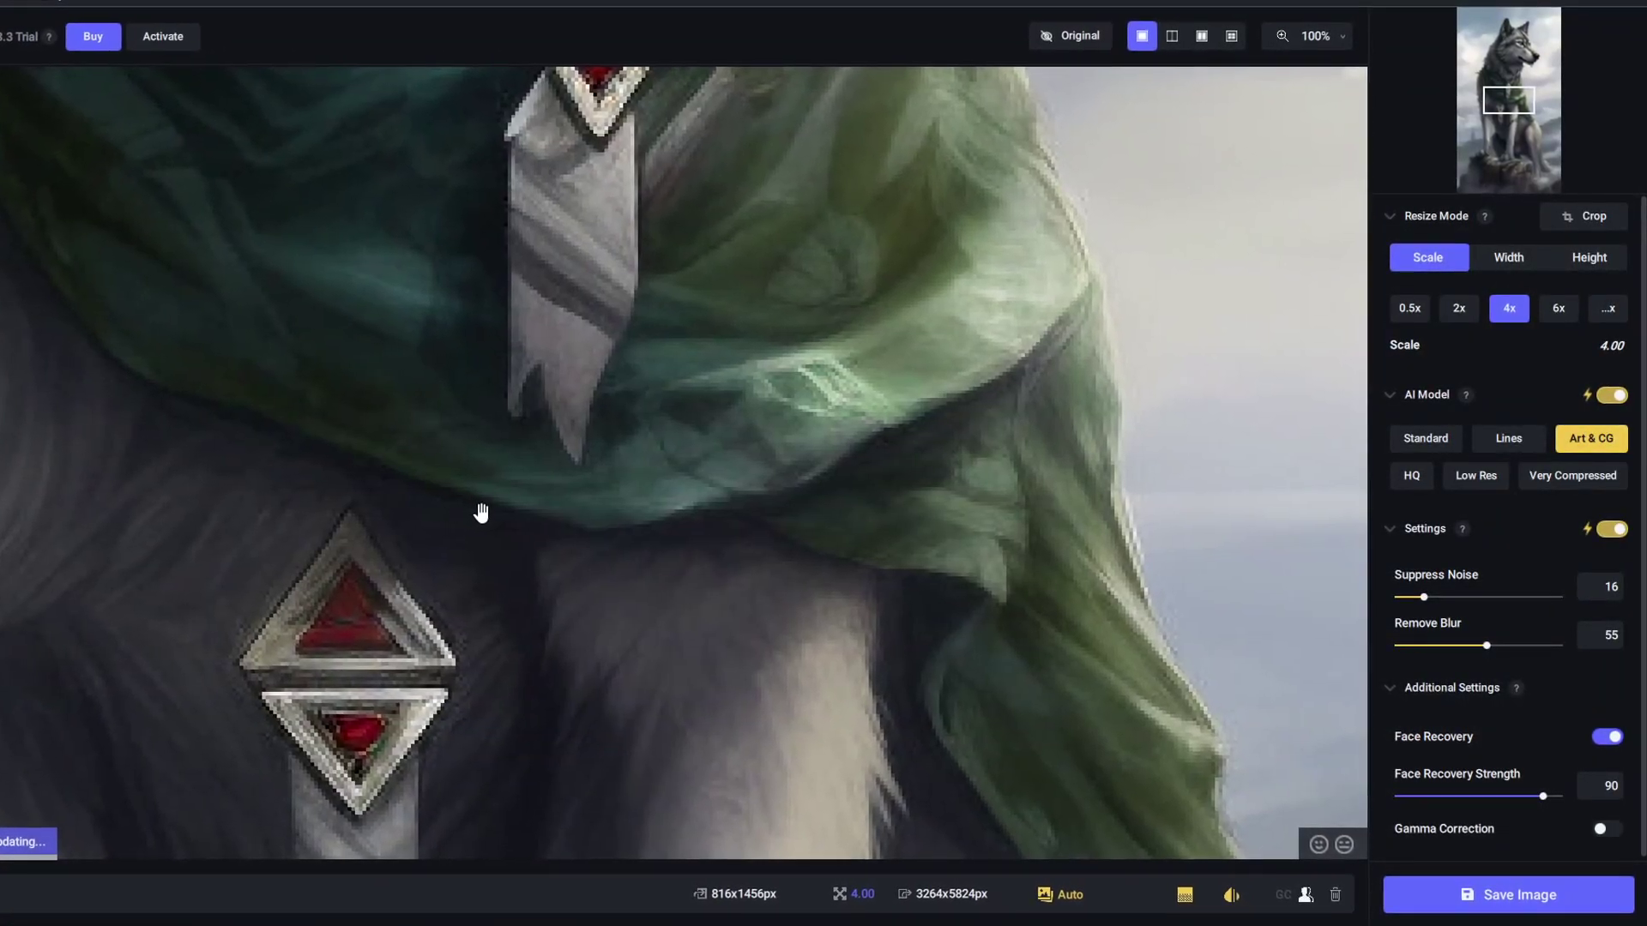
scroll(485, 513, up, 10)
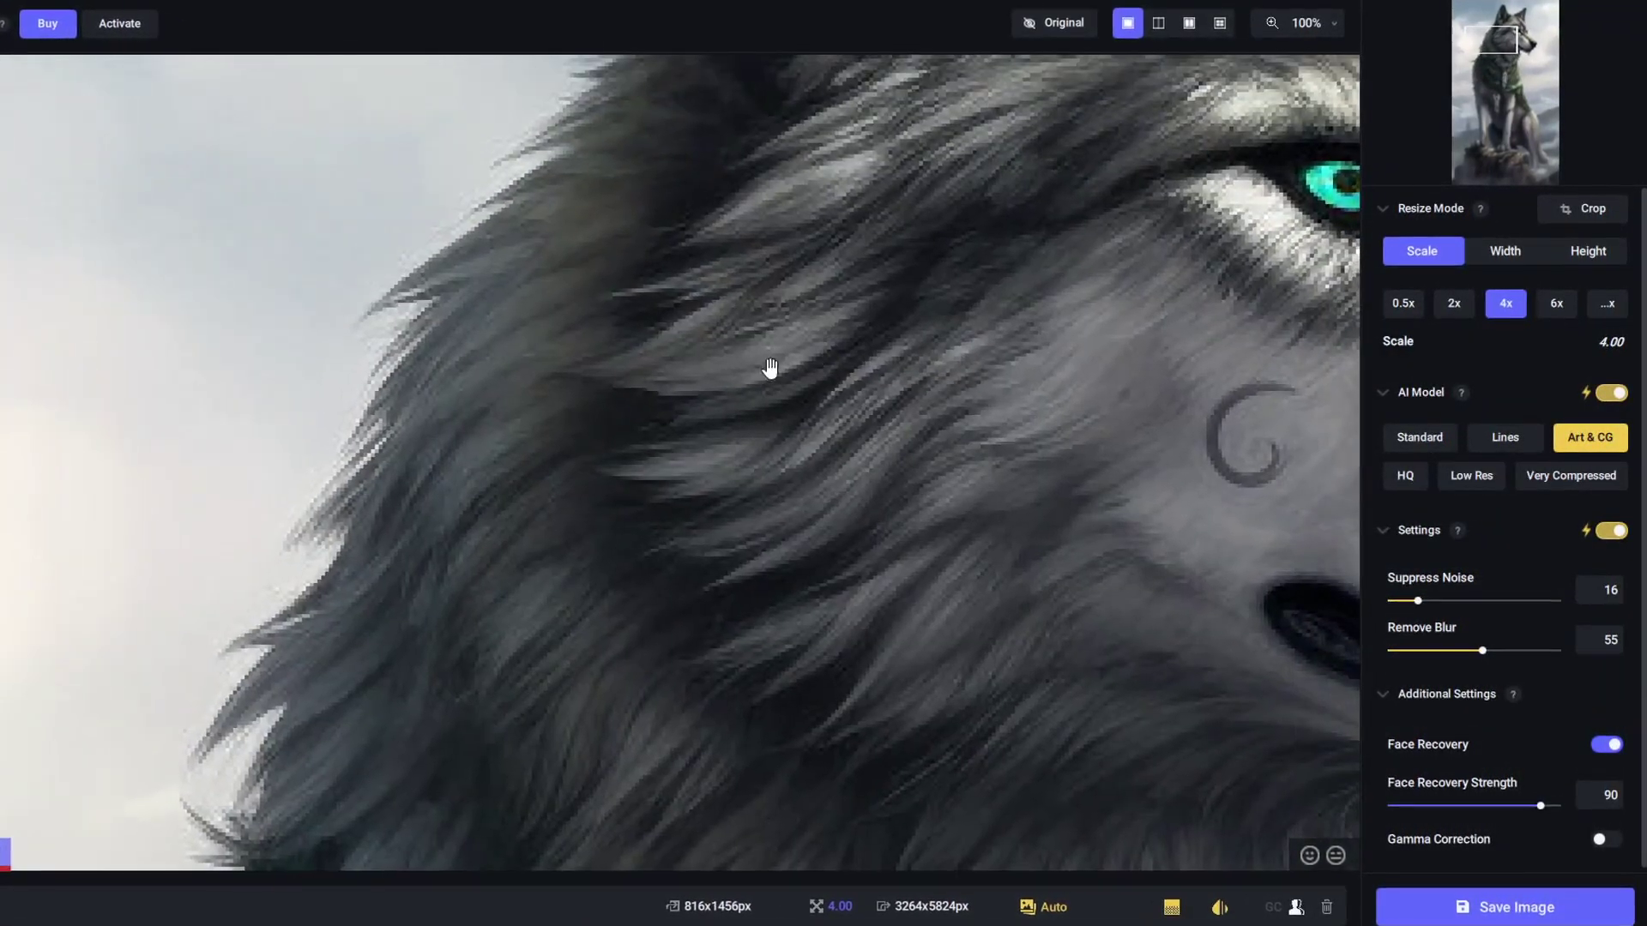
drag(770, 367, 742, 564)
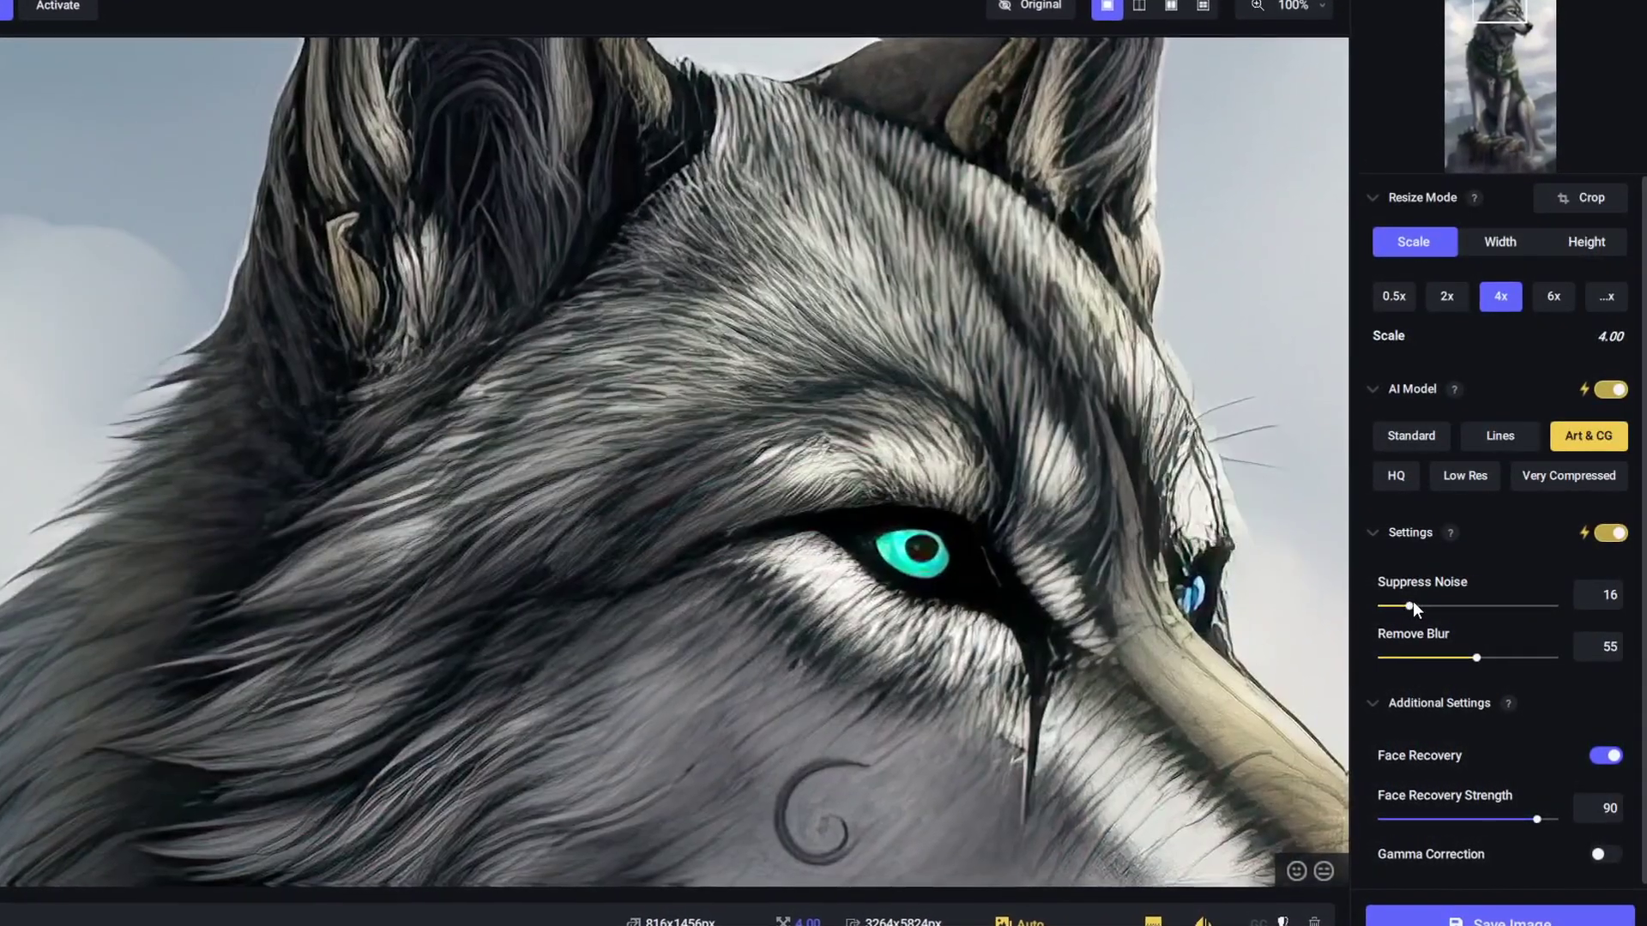
Raise Suppress Noise, lower Remove Blur, and reduce Face Recovery Strength in manual settings
drag(1411, 606, 1482, 666)
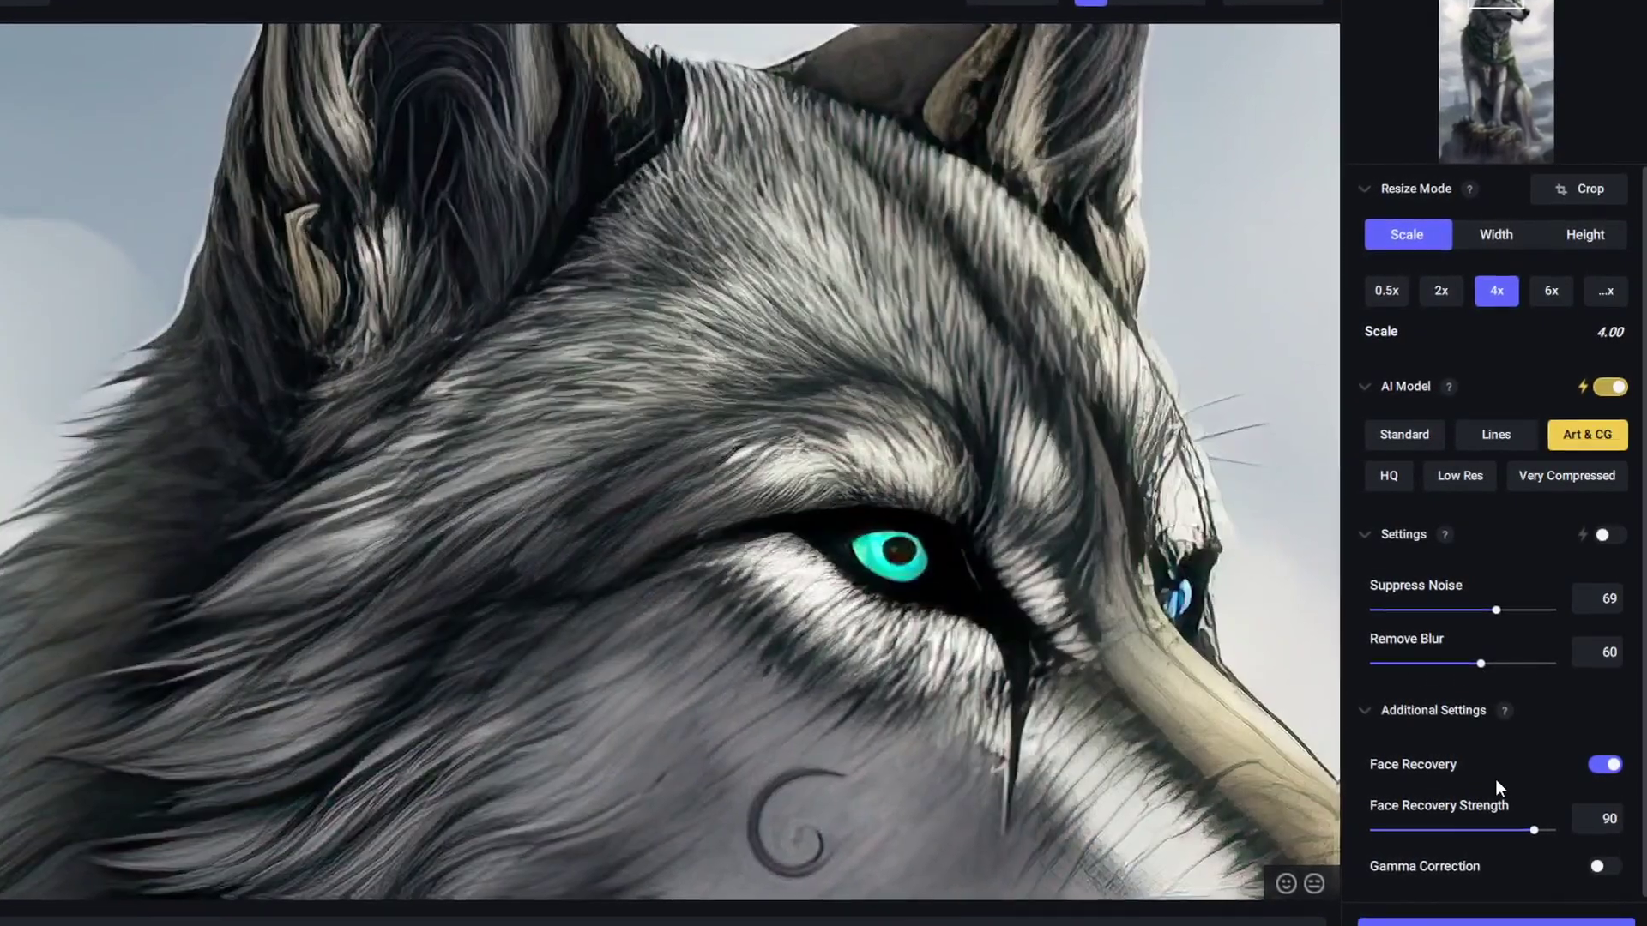
drag(1534, 826, 1477, 829)
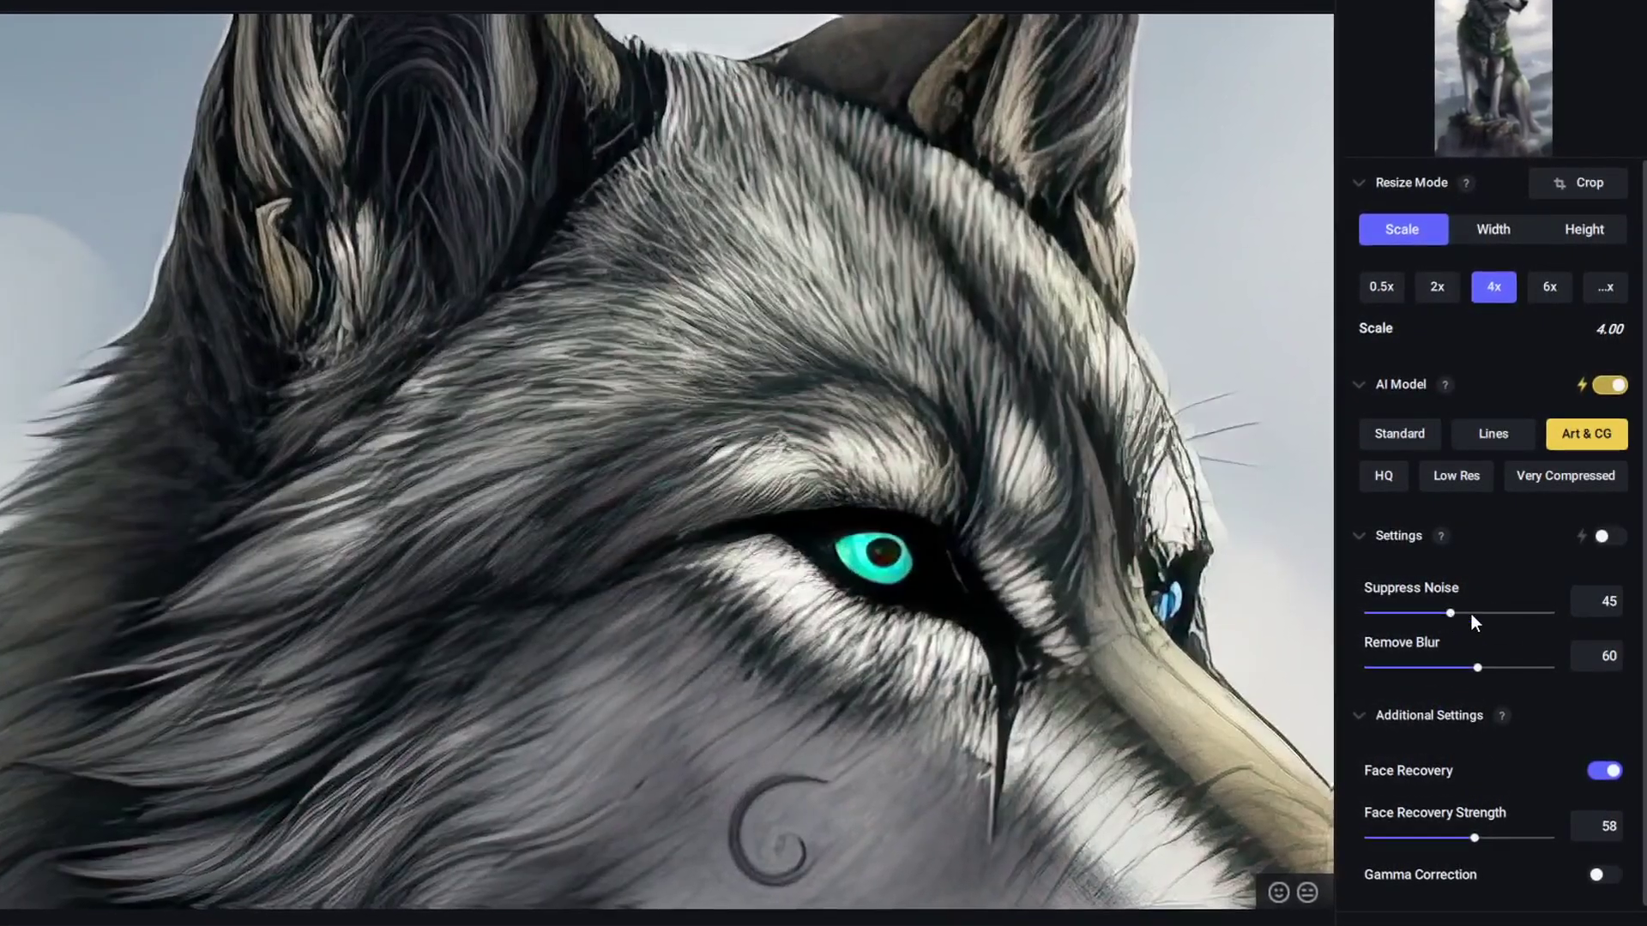
drag(1493, 612, 1506, 614)
drag(1476, 669, 1413, 666)
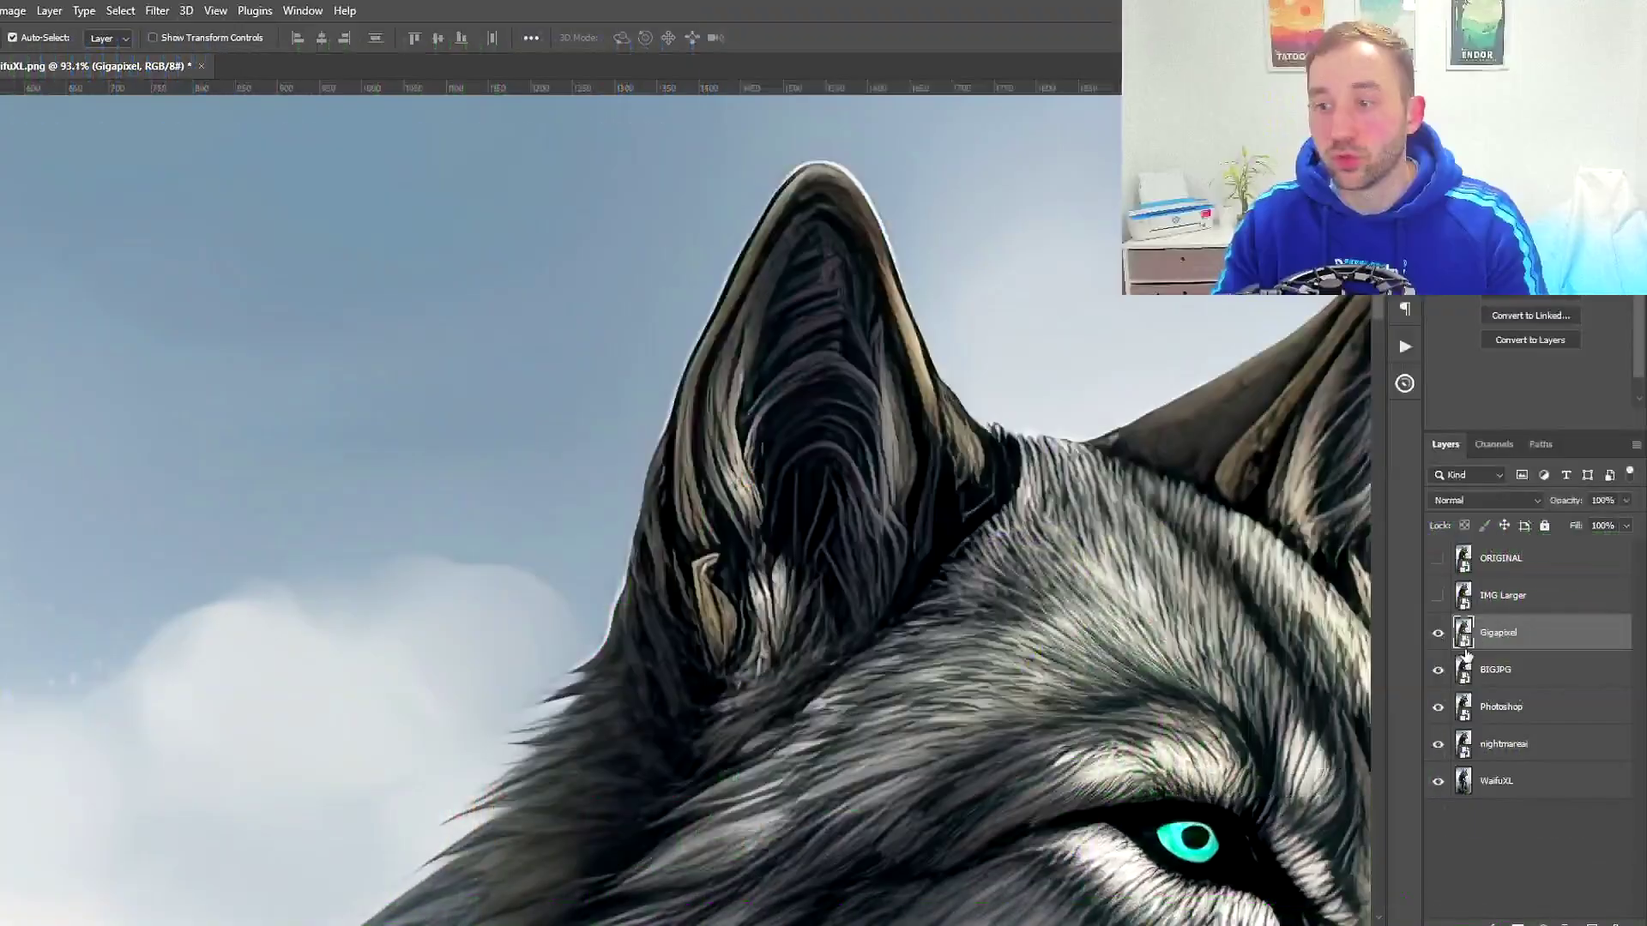
Hide Gigapixel to show BIGJPG, then flash ORIGINAL while panning across the ear
click(1438, 636)
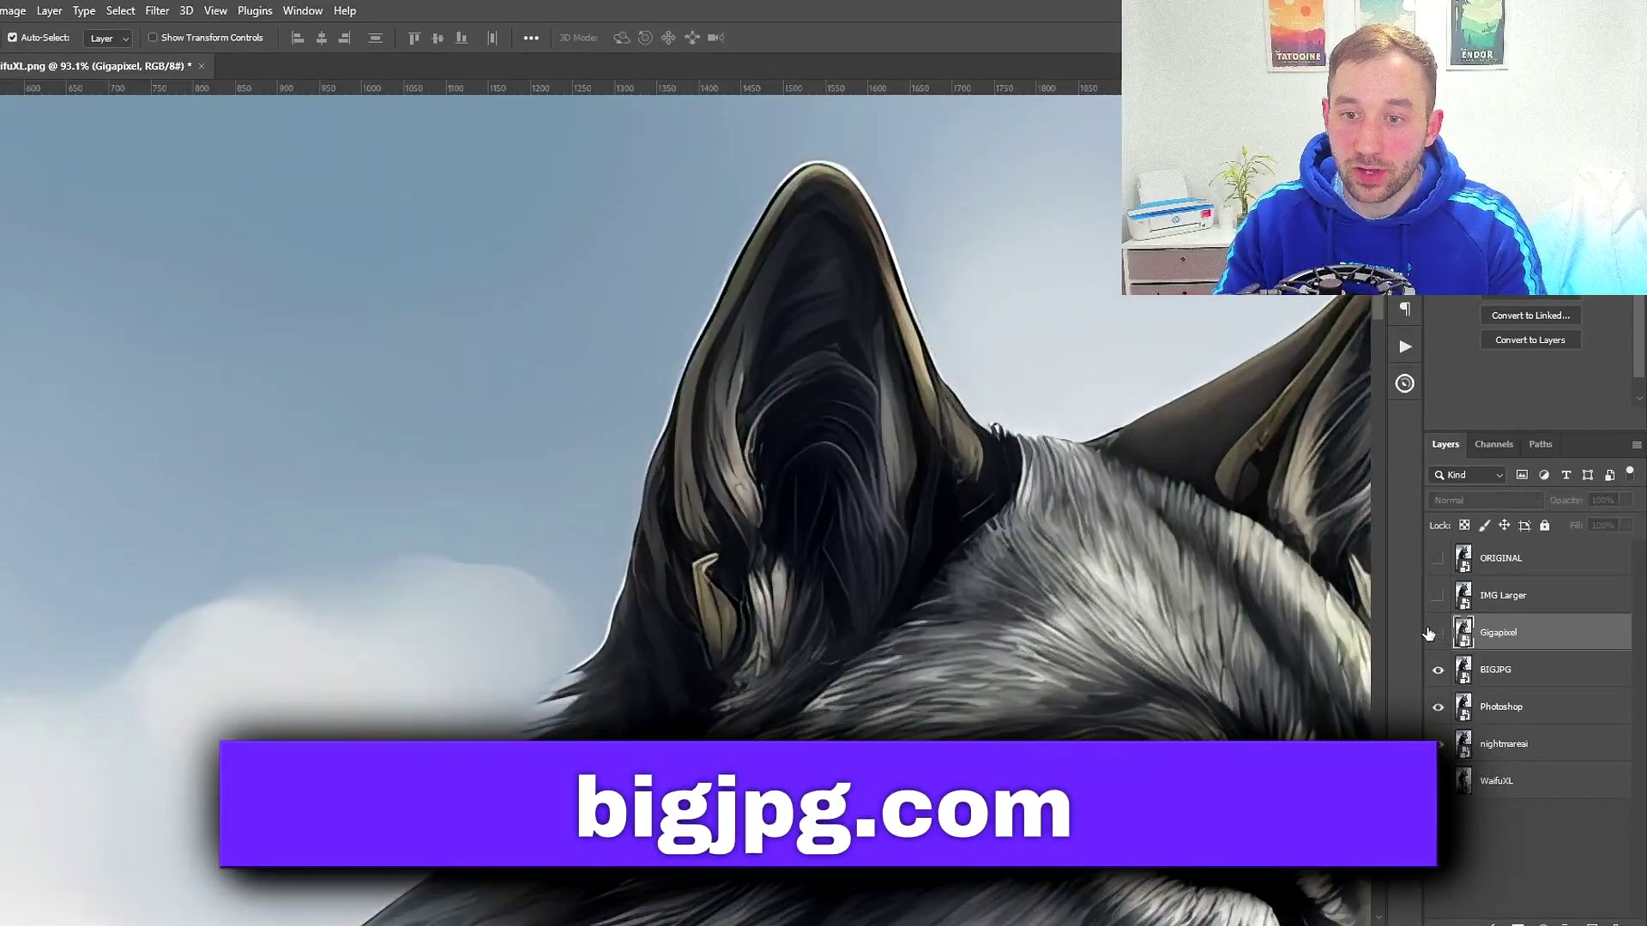
scroll(1158, 539, up, 4)
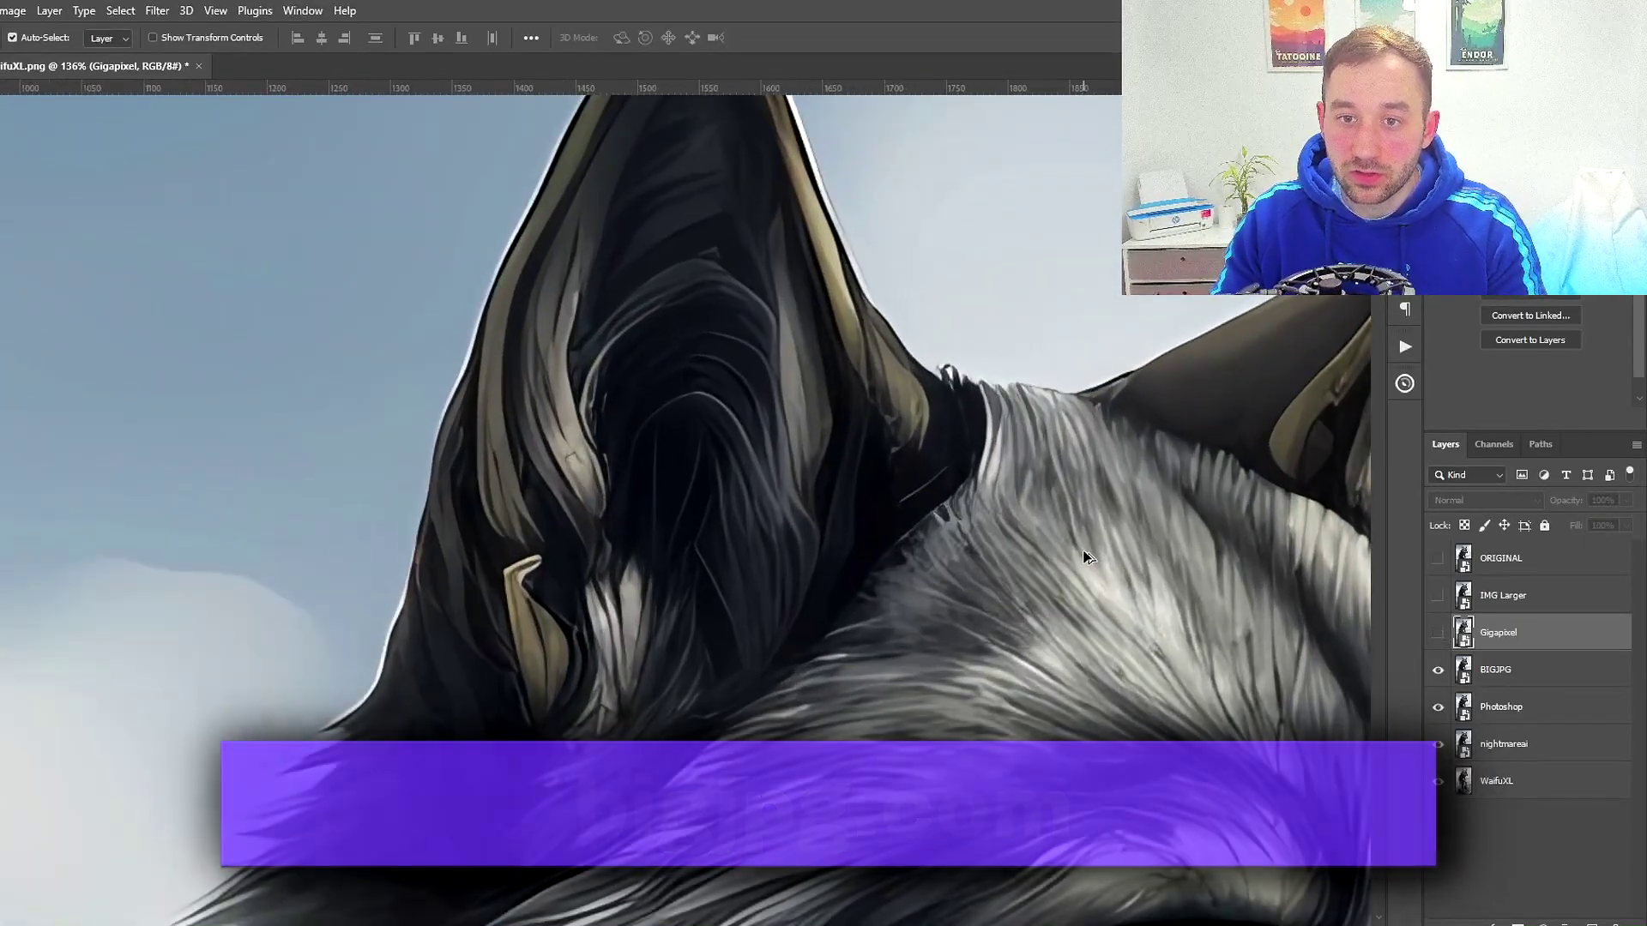
scroll(972, 449, up, 3)
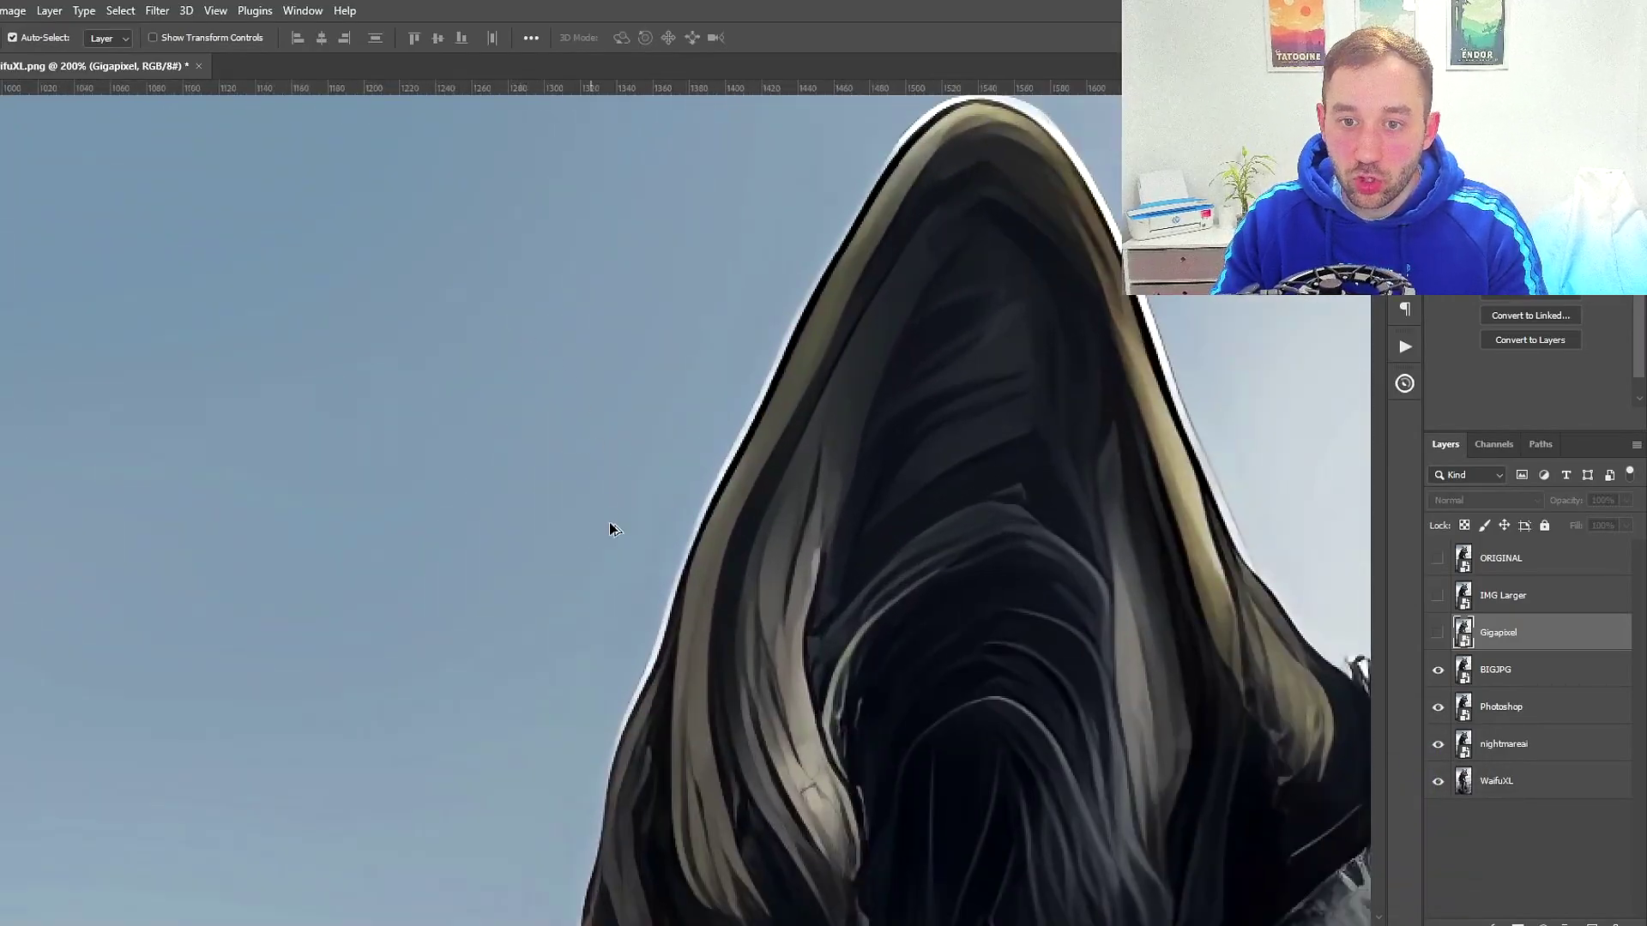
drag(1246, 662, 1183, 456)
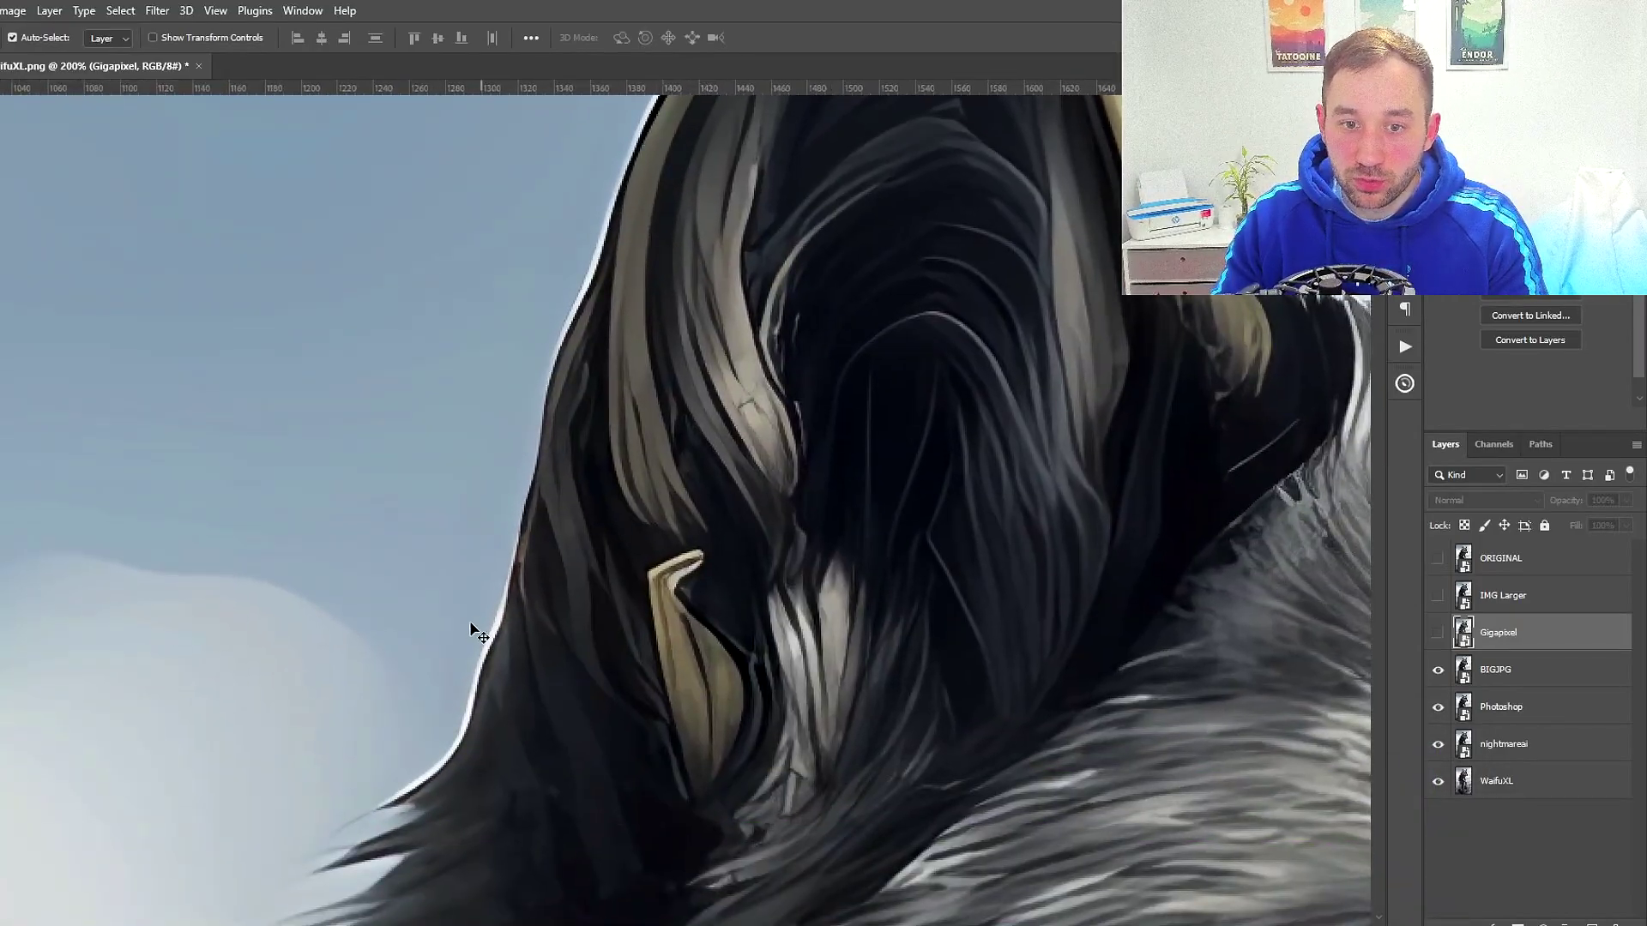
scroll(470, 631, up, 3)
click(1439, 560)
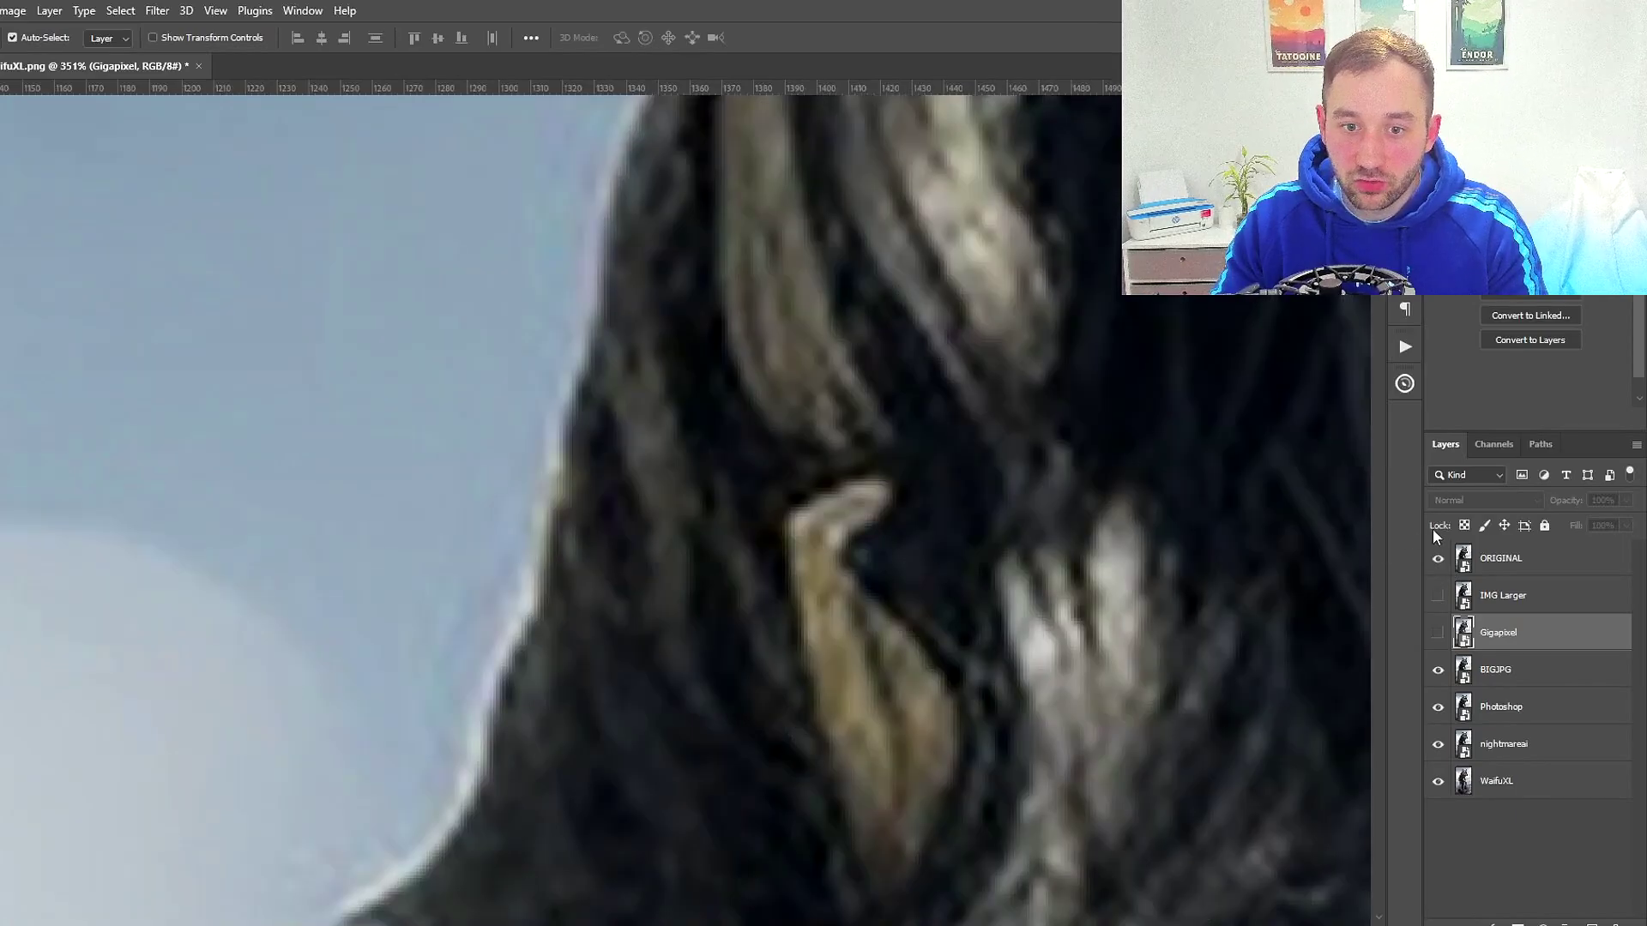
click(1438, 557)
scroll(1301, 588, down, 4)
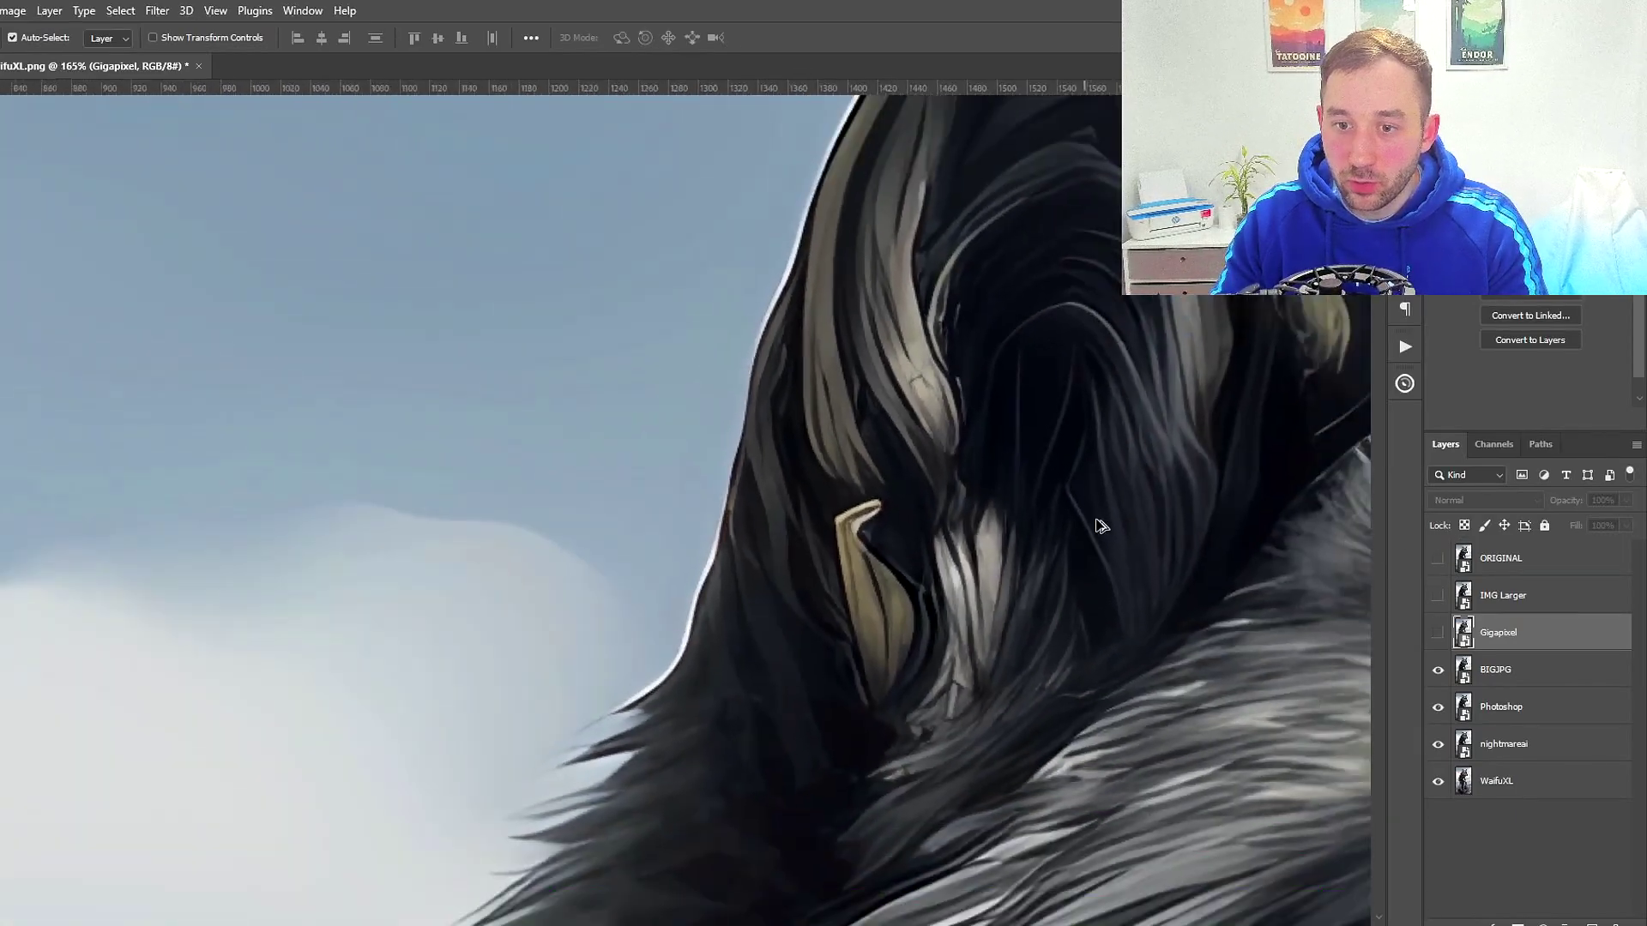
drag(1101, 526, 923, 552)
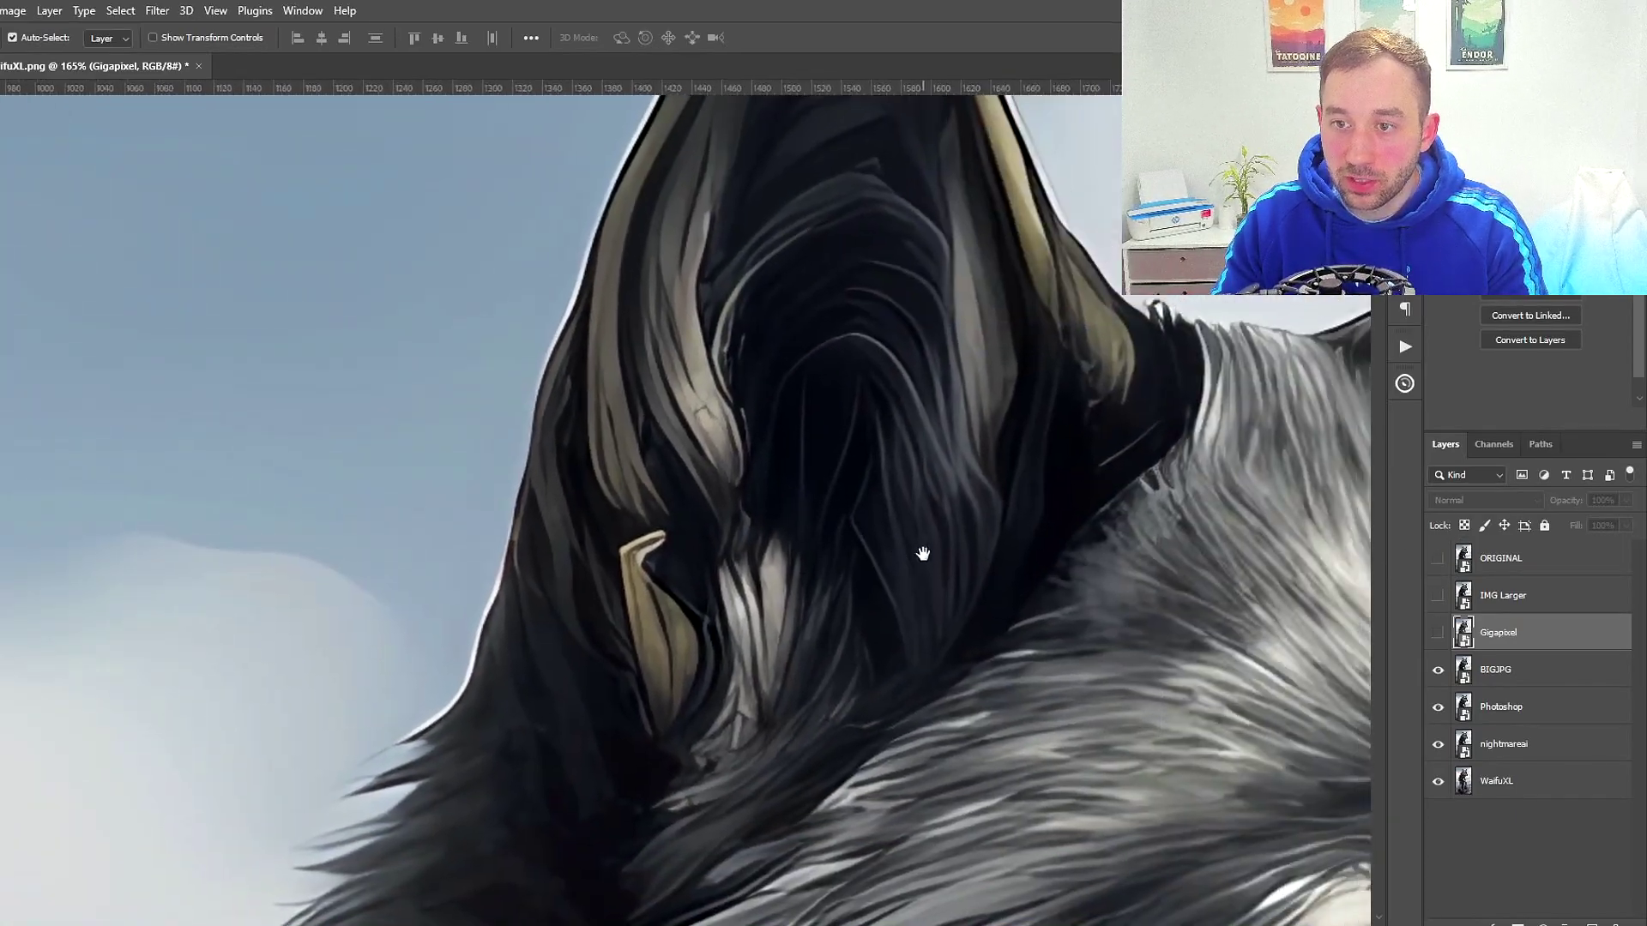
Toggle Gigapixel against BIGJPG while moving between the wolf's eye, head and ear tip
click(1438, 633)
scroll(832, 540, down, 2)
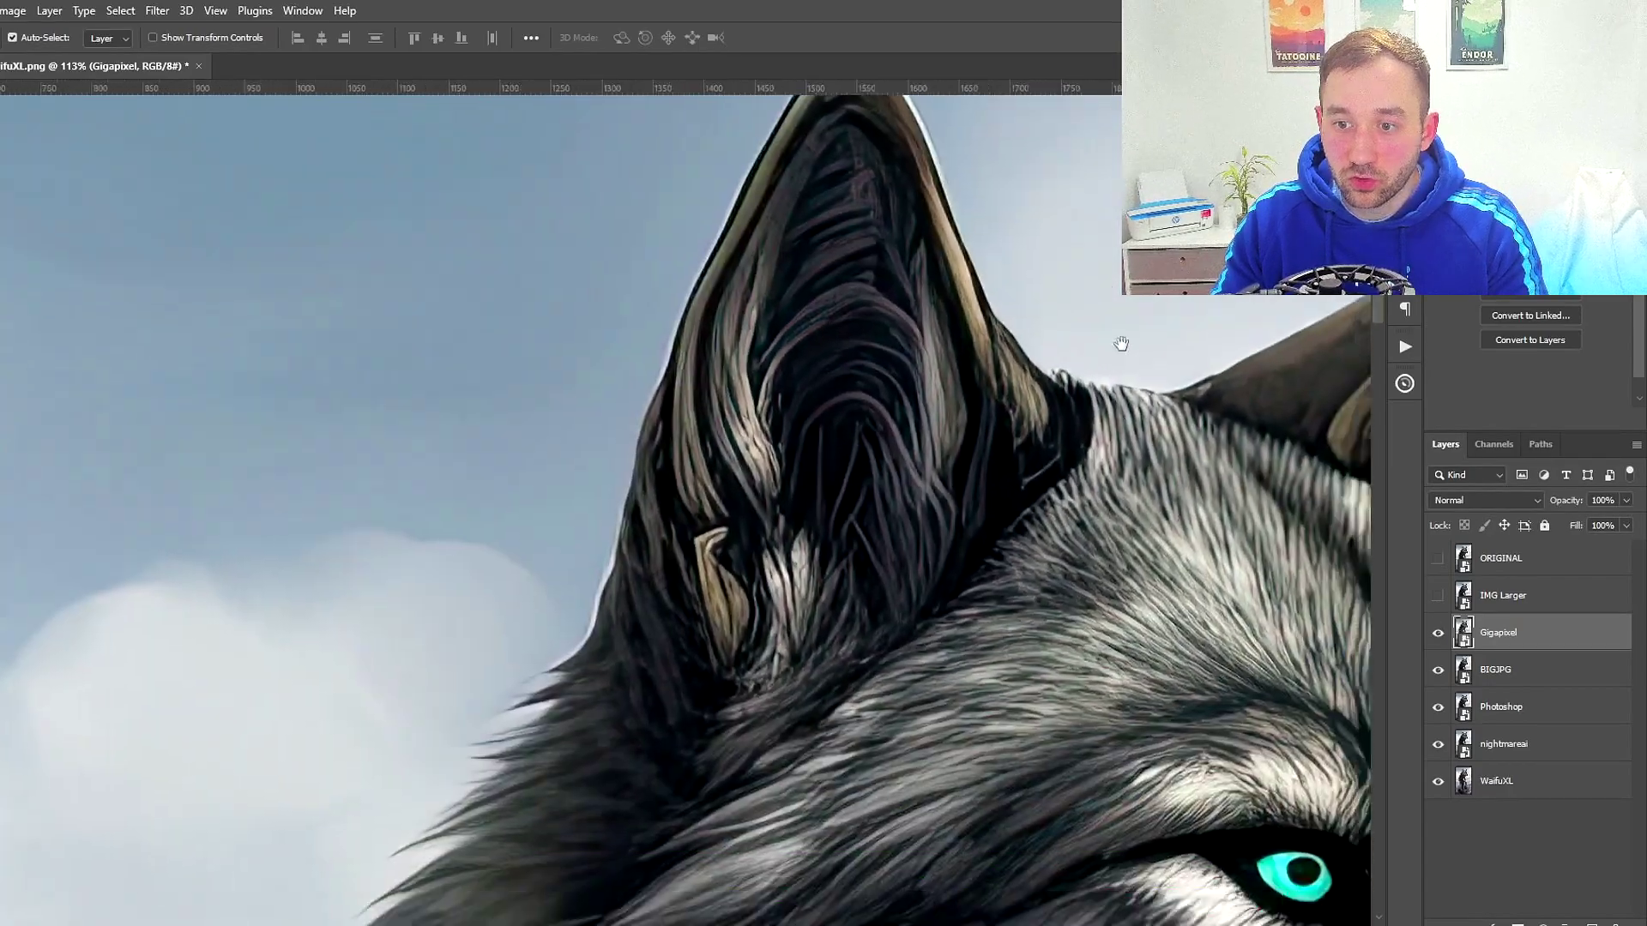
drag(1121, 343, 1053, 121)
click(1438, 633)
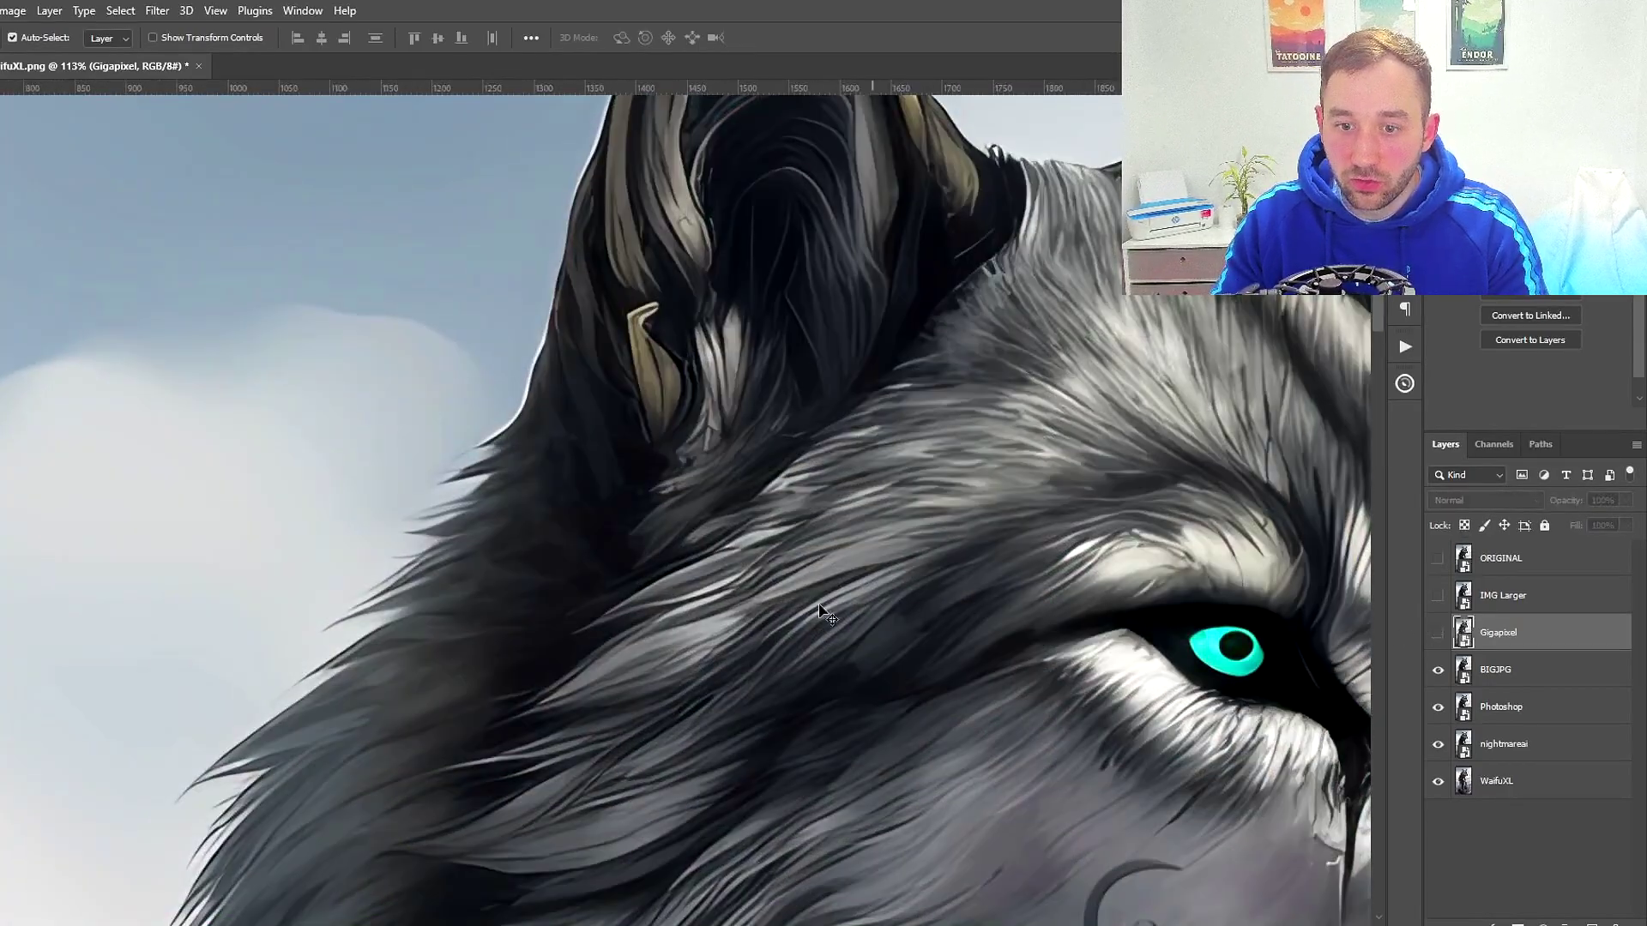
scroll(884, 532, down, 2)
drag(1018, 429, 898, 375)
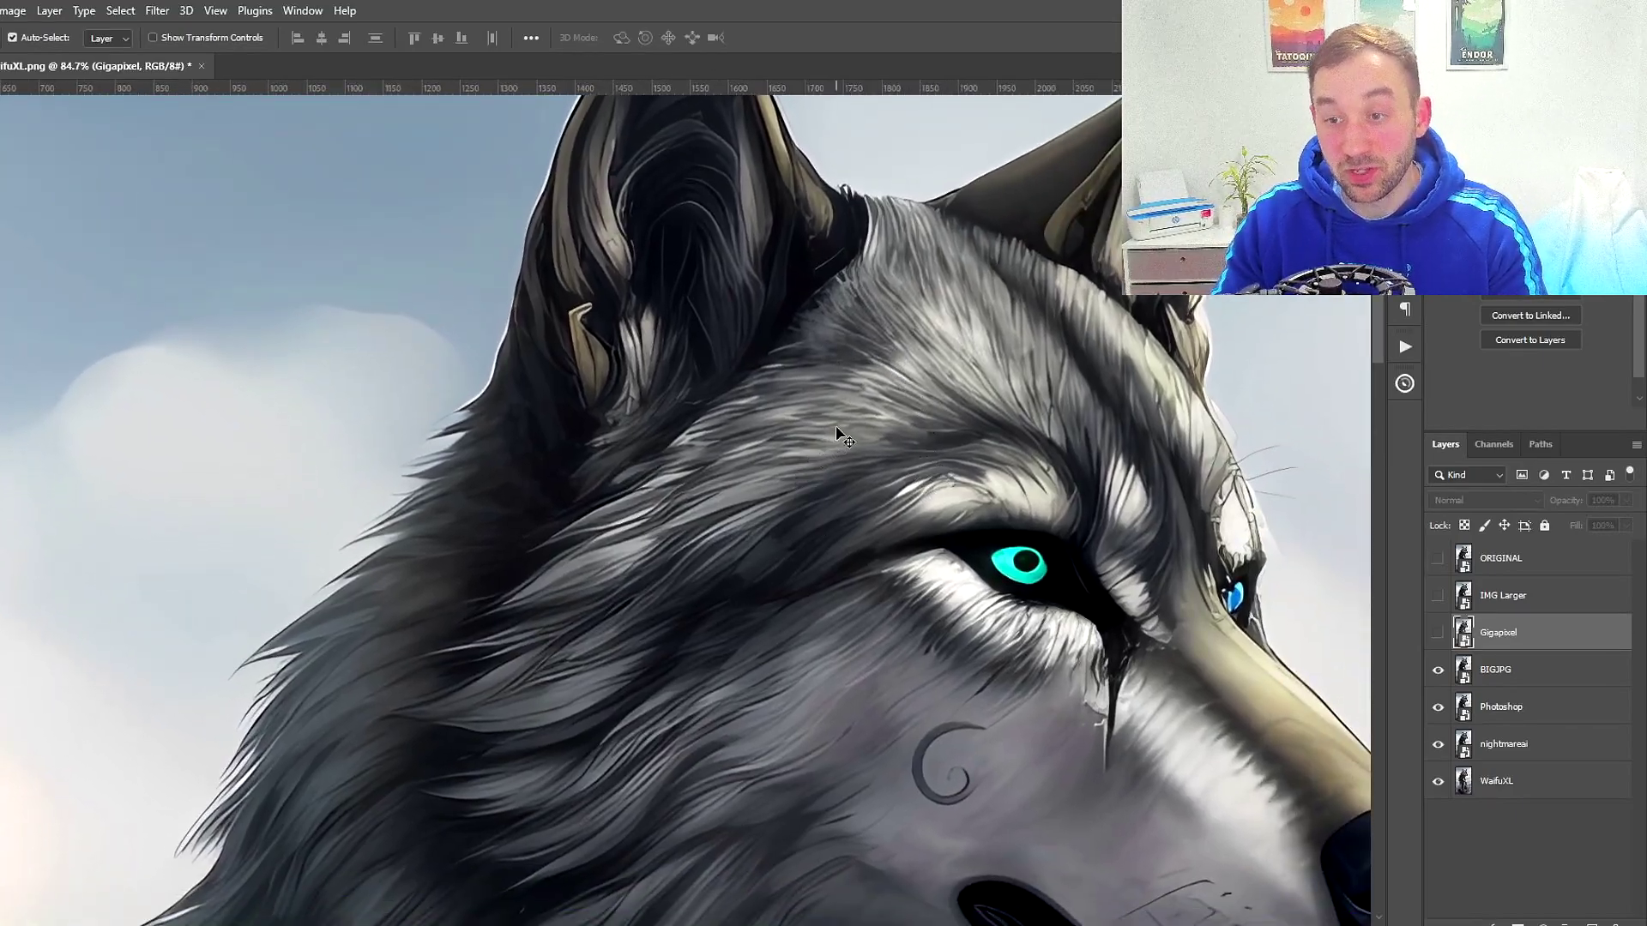
drag(802, 384, 821, 485)
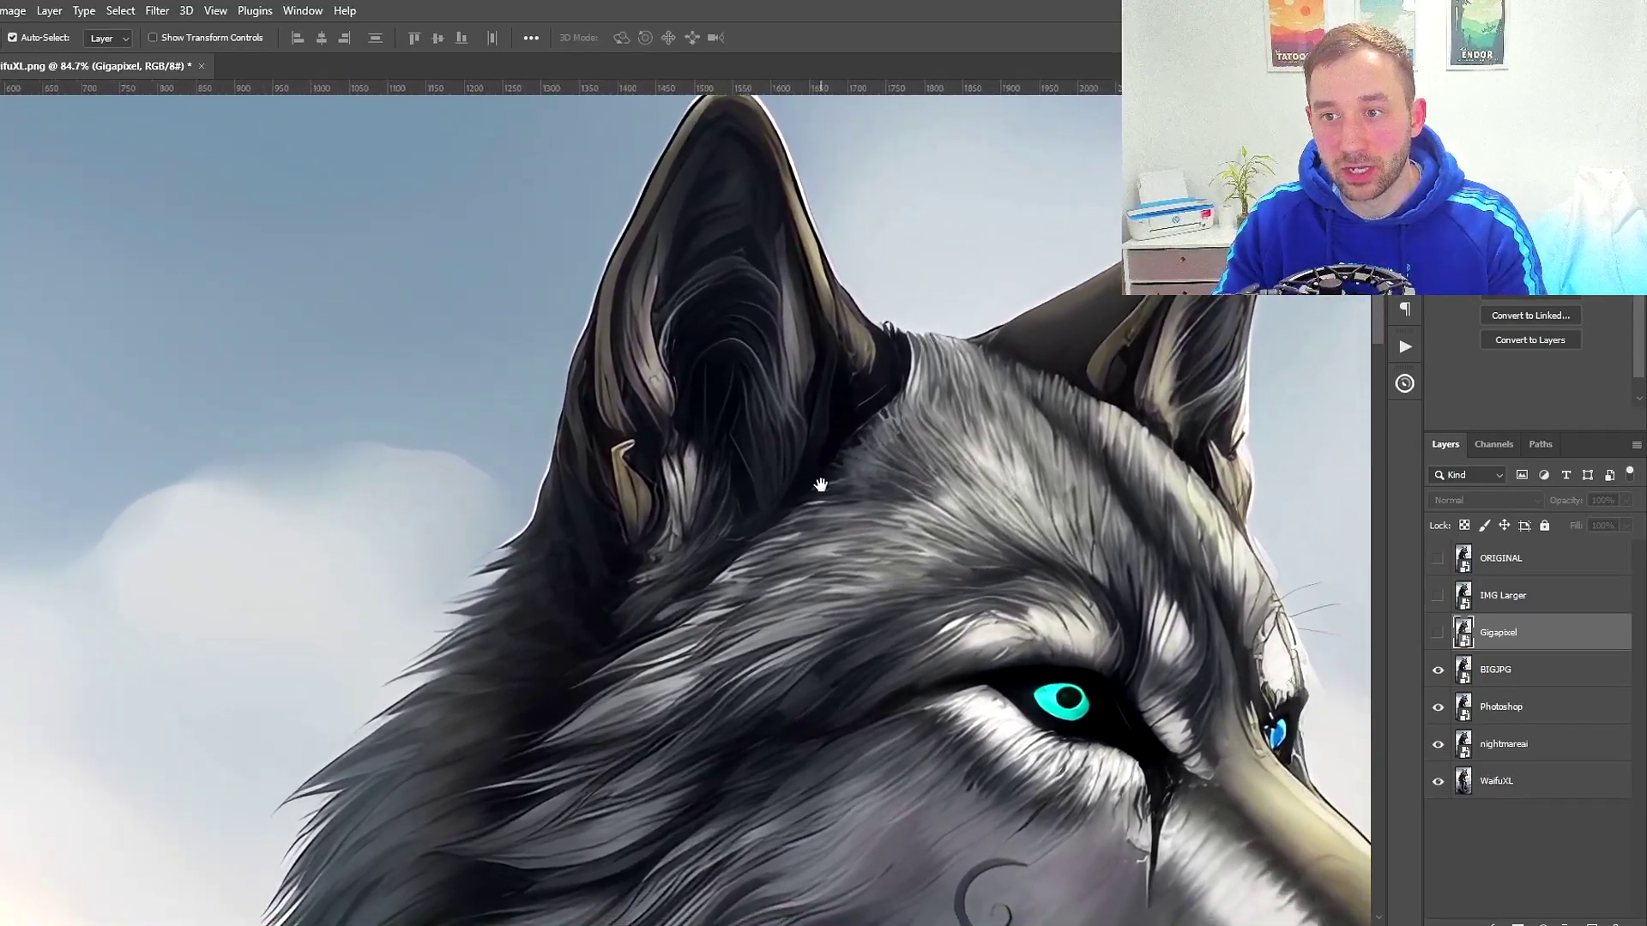
Recheck Gigapixel and ORIGINAL, leave both hidden, and drop ORIGINAL.png into bigjpg's enlarger
click(1438, 636)
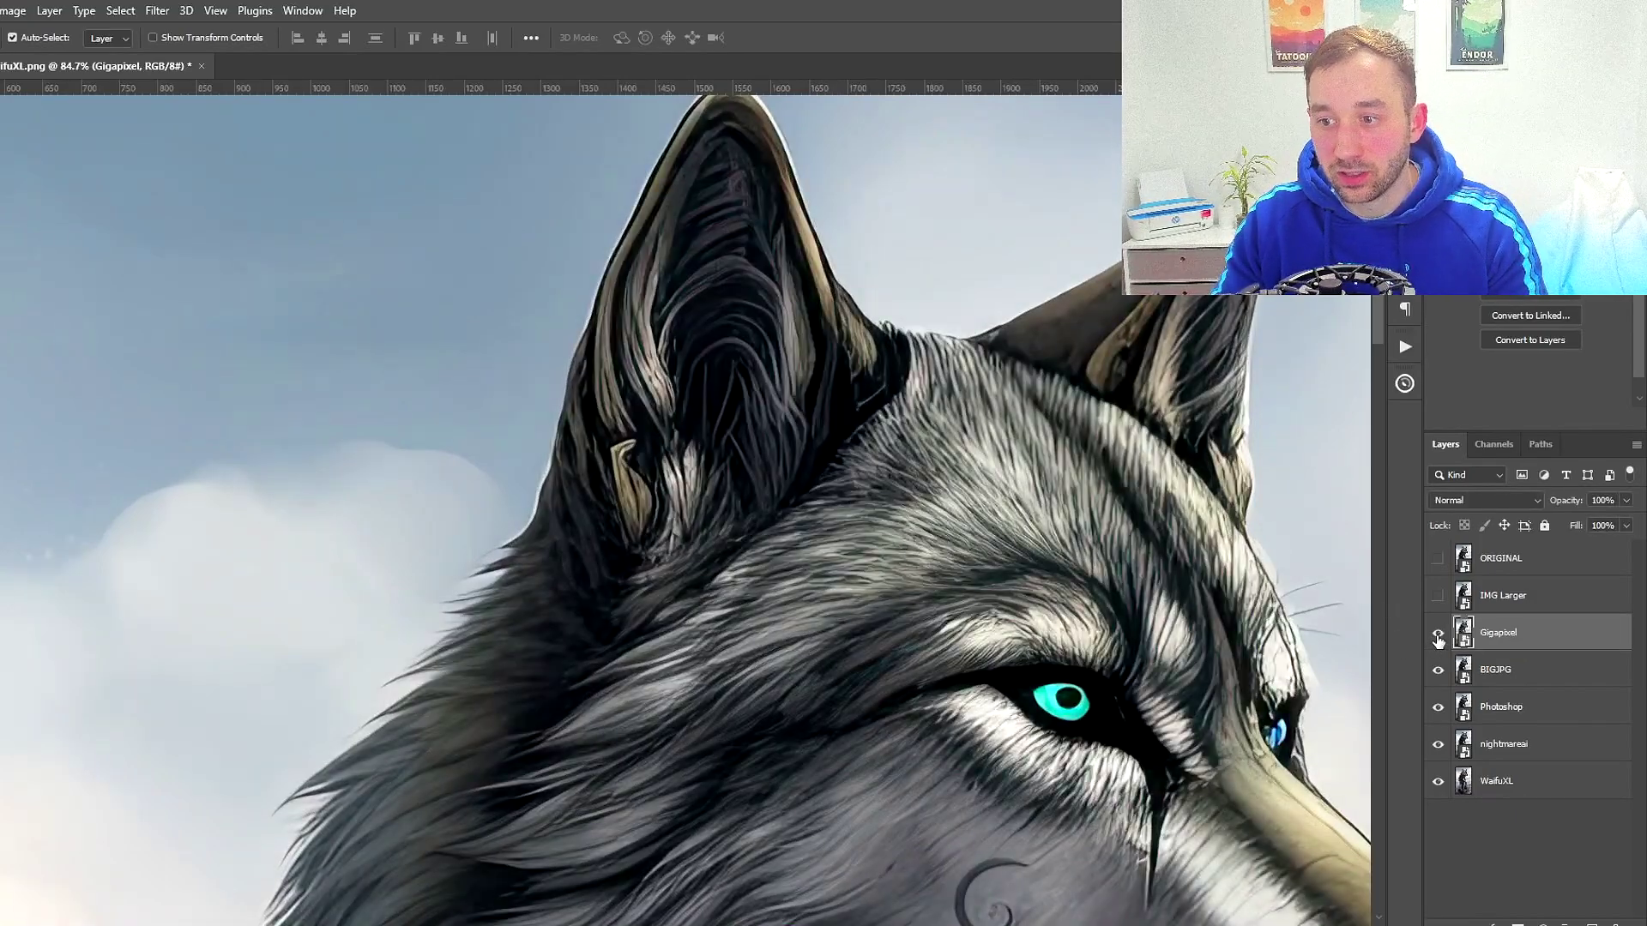
drag(830, 337, 1042, 311)
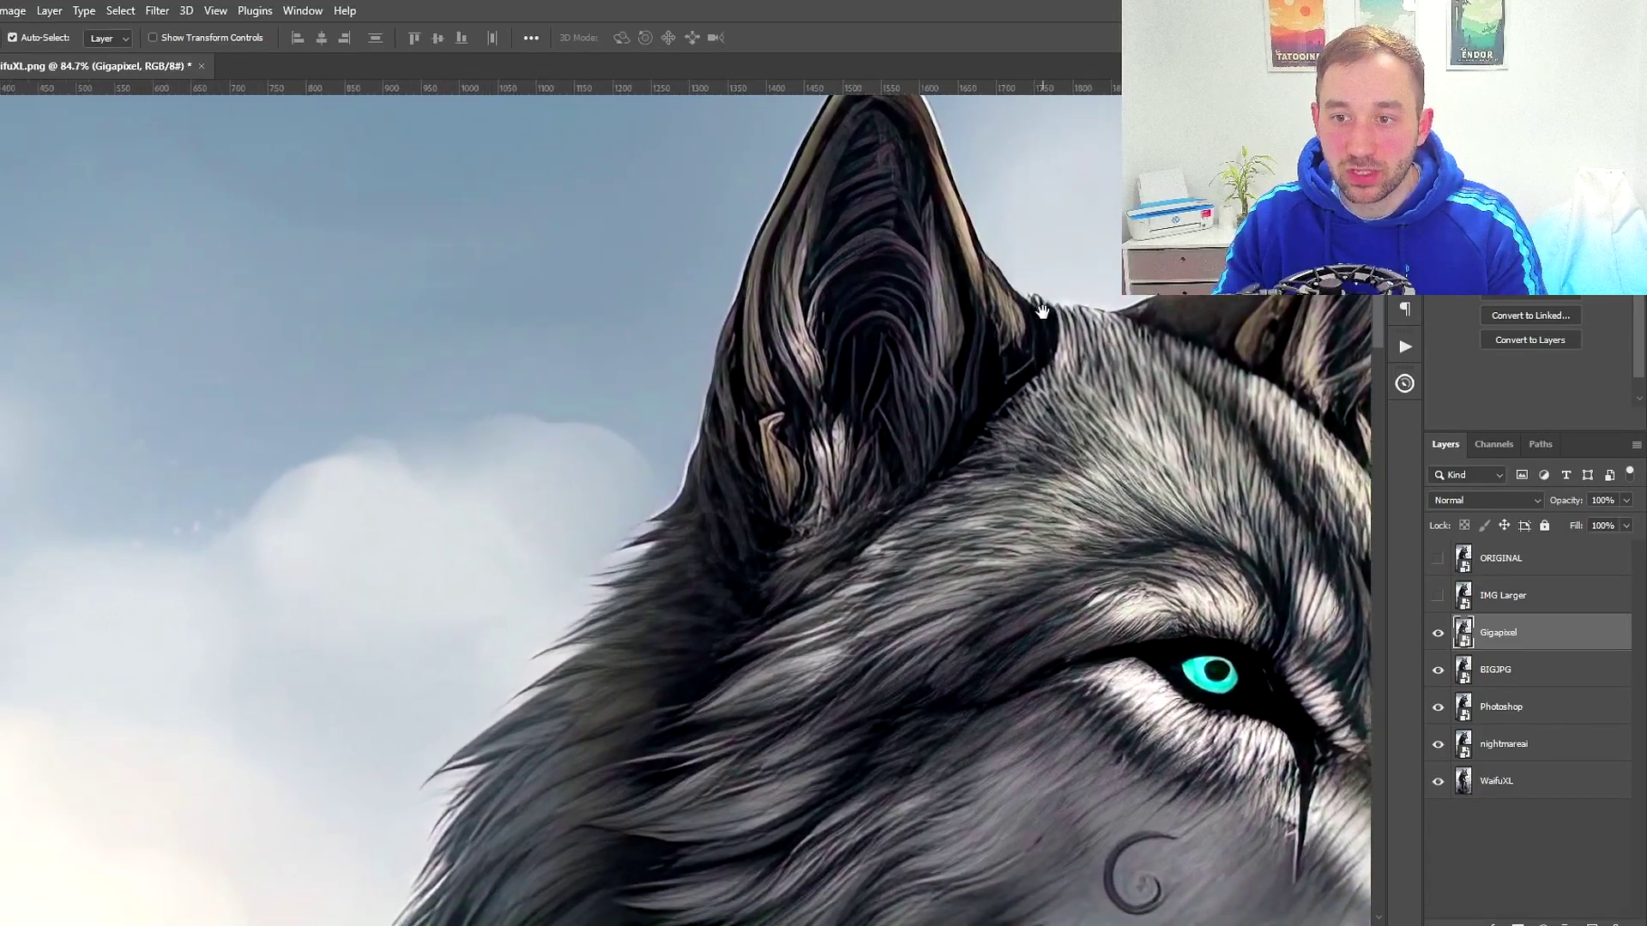
scroll(985, 703, down, 2)
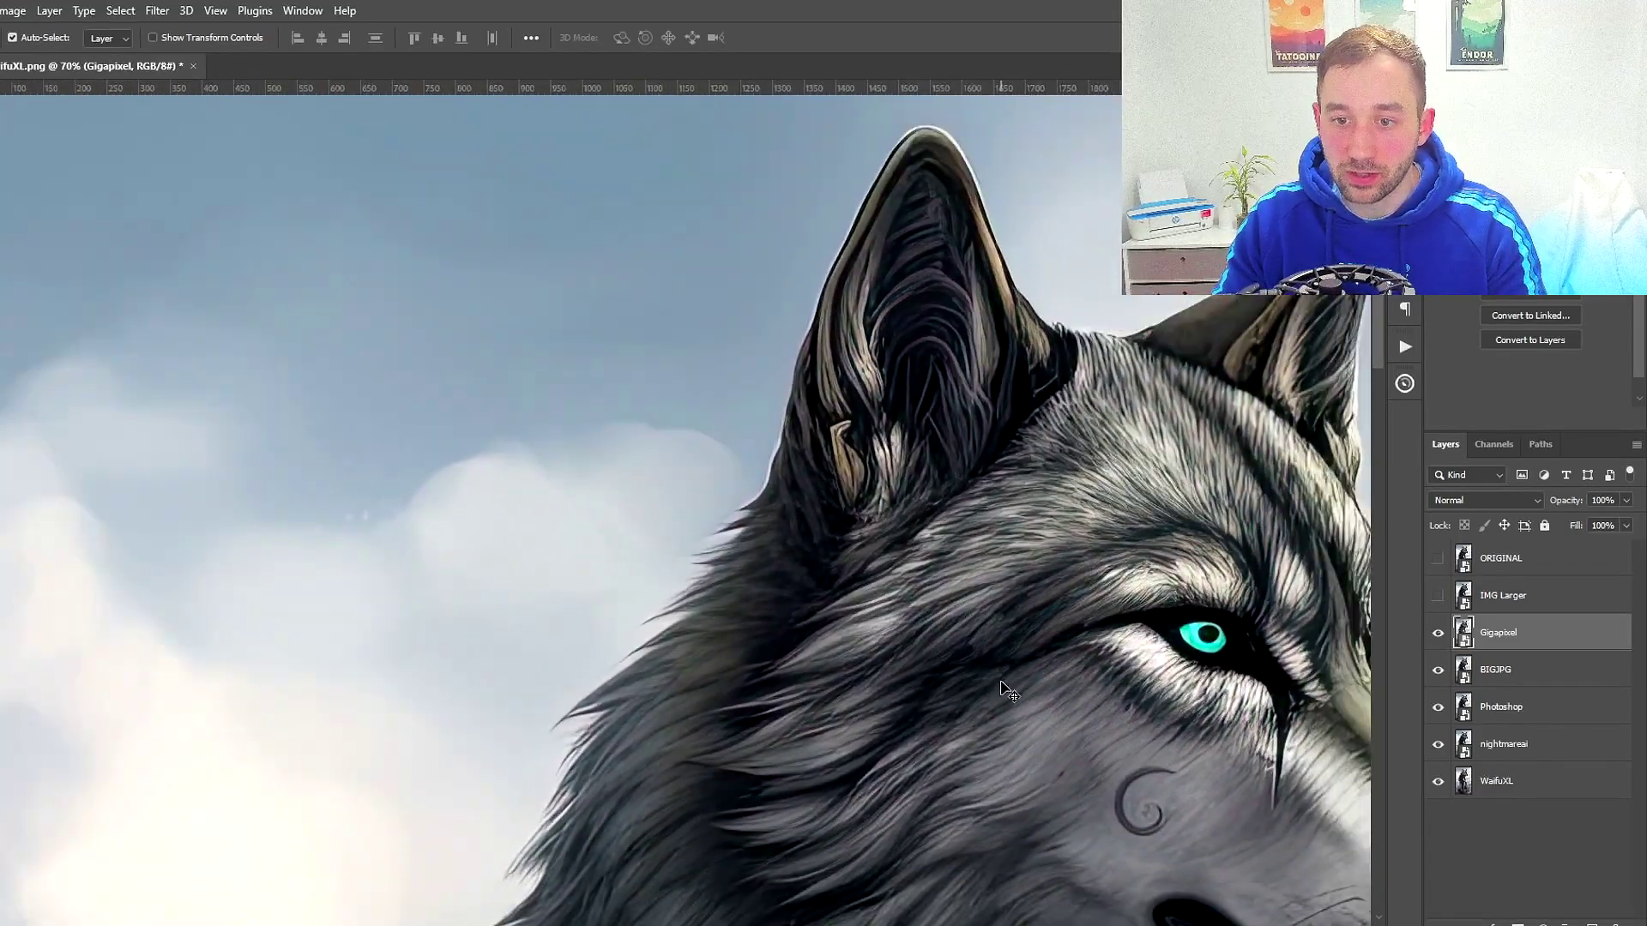
click(1438, 634)
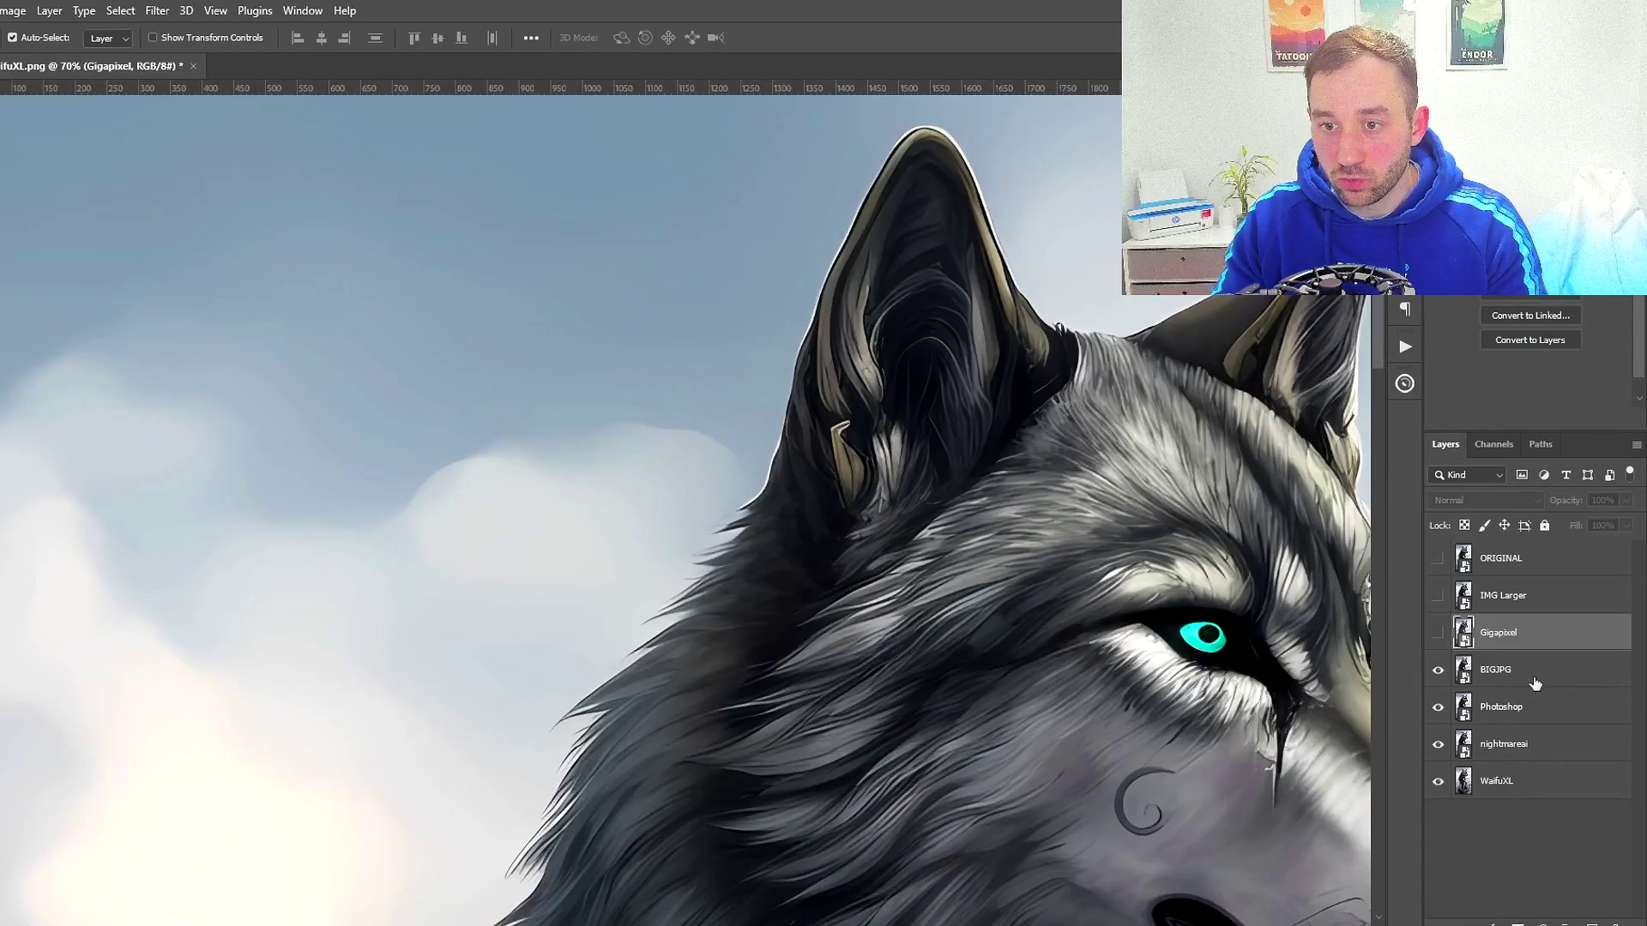
click(1439, 642)
click(1439, 631)
click(1438, 558)
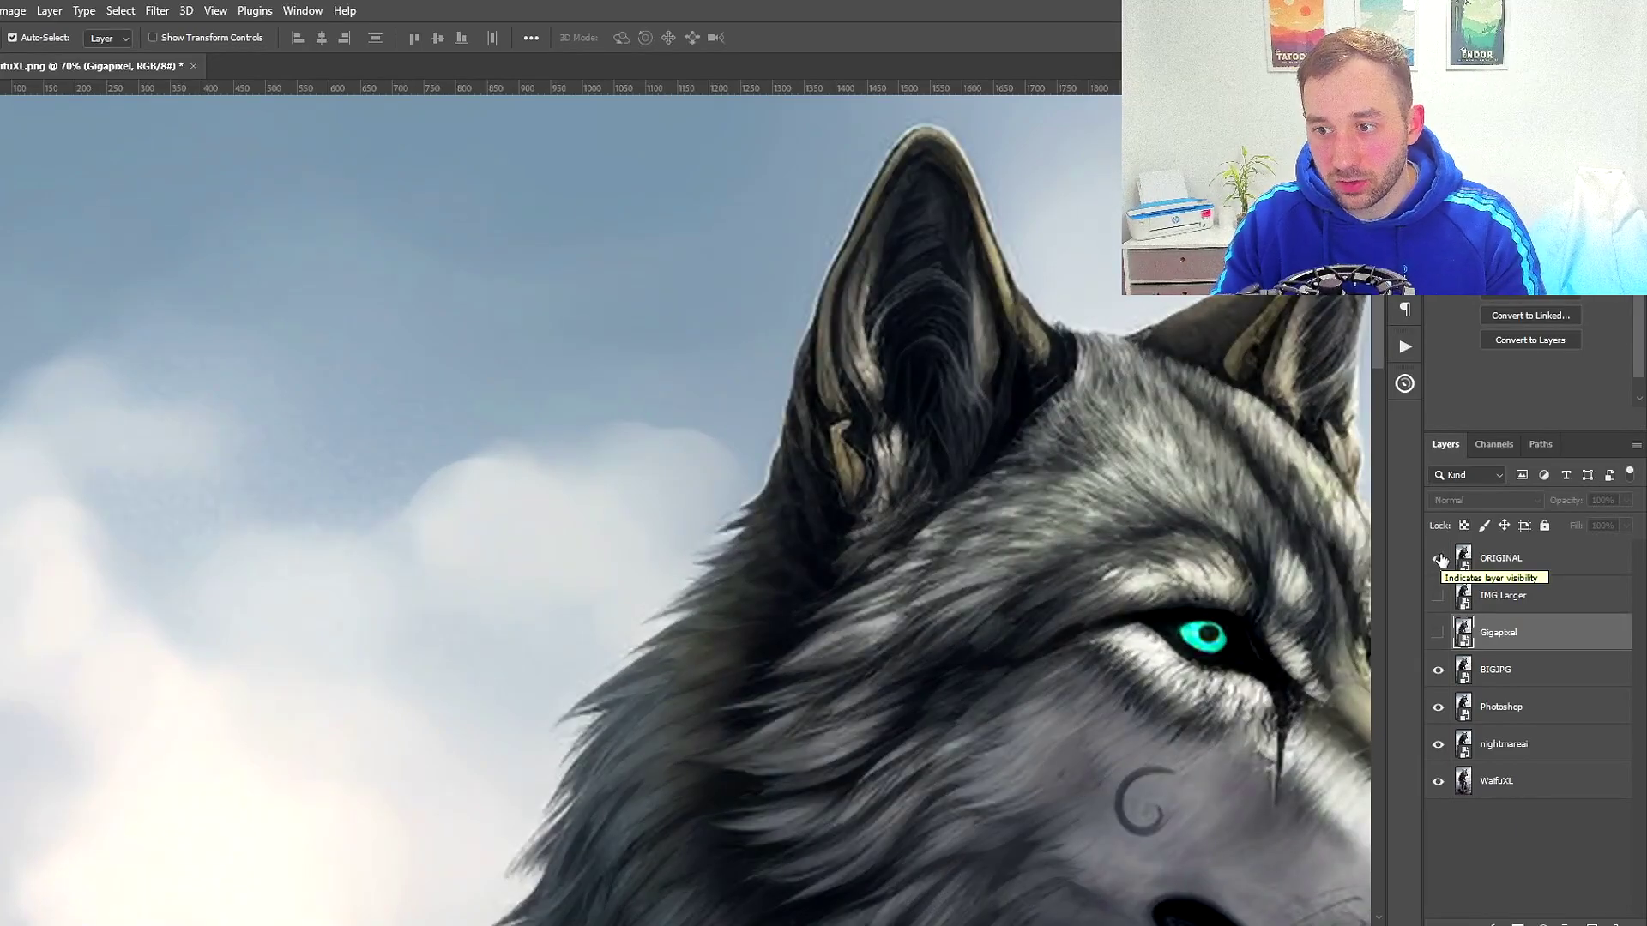
click(1440, 560)
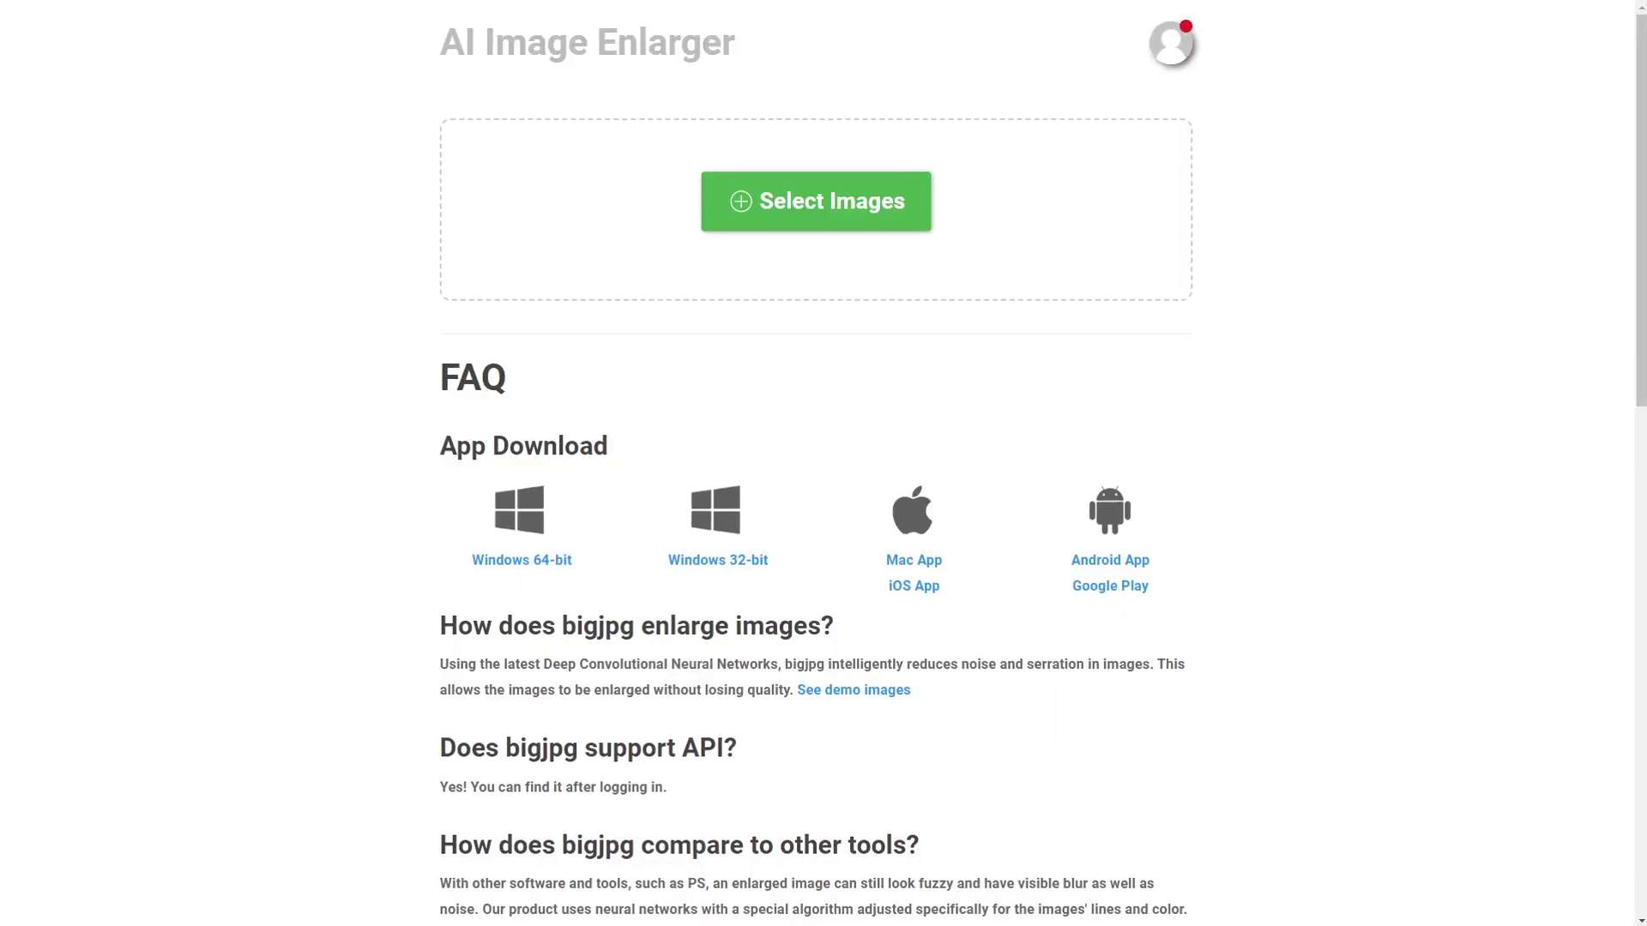
drag(679, 470, 798, 257)
Set bigjpg to Artwork, 4x upscaling and Highest noise reduction, then start enlarging
click(631, 416)
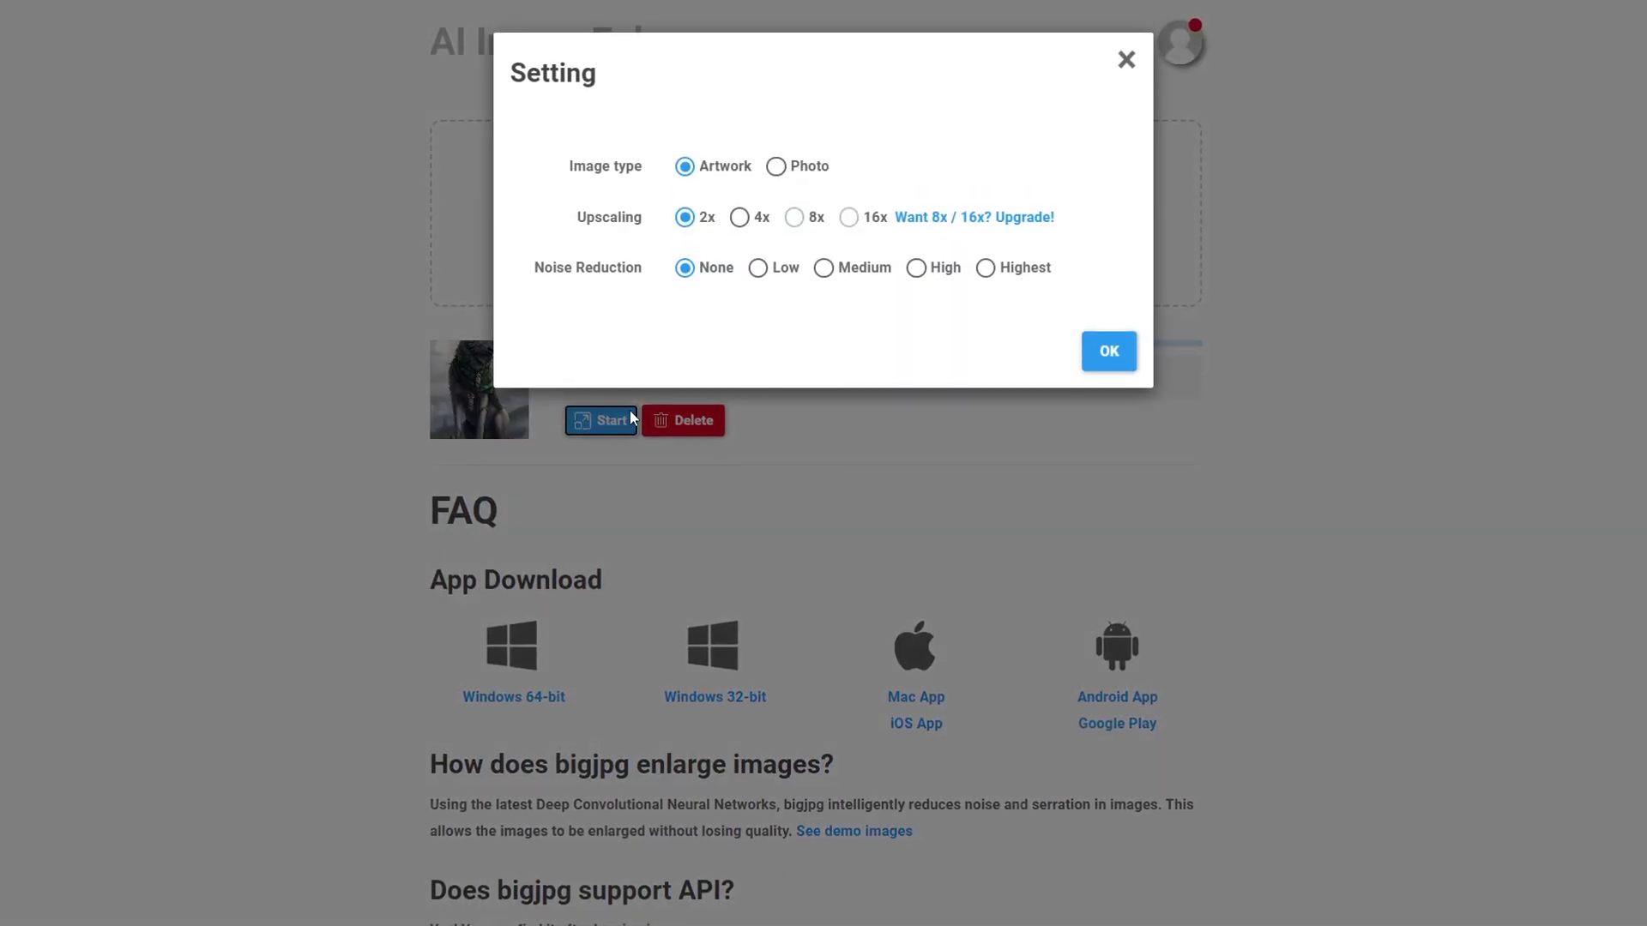
click(755, 226)
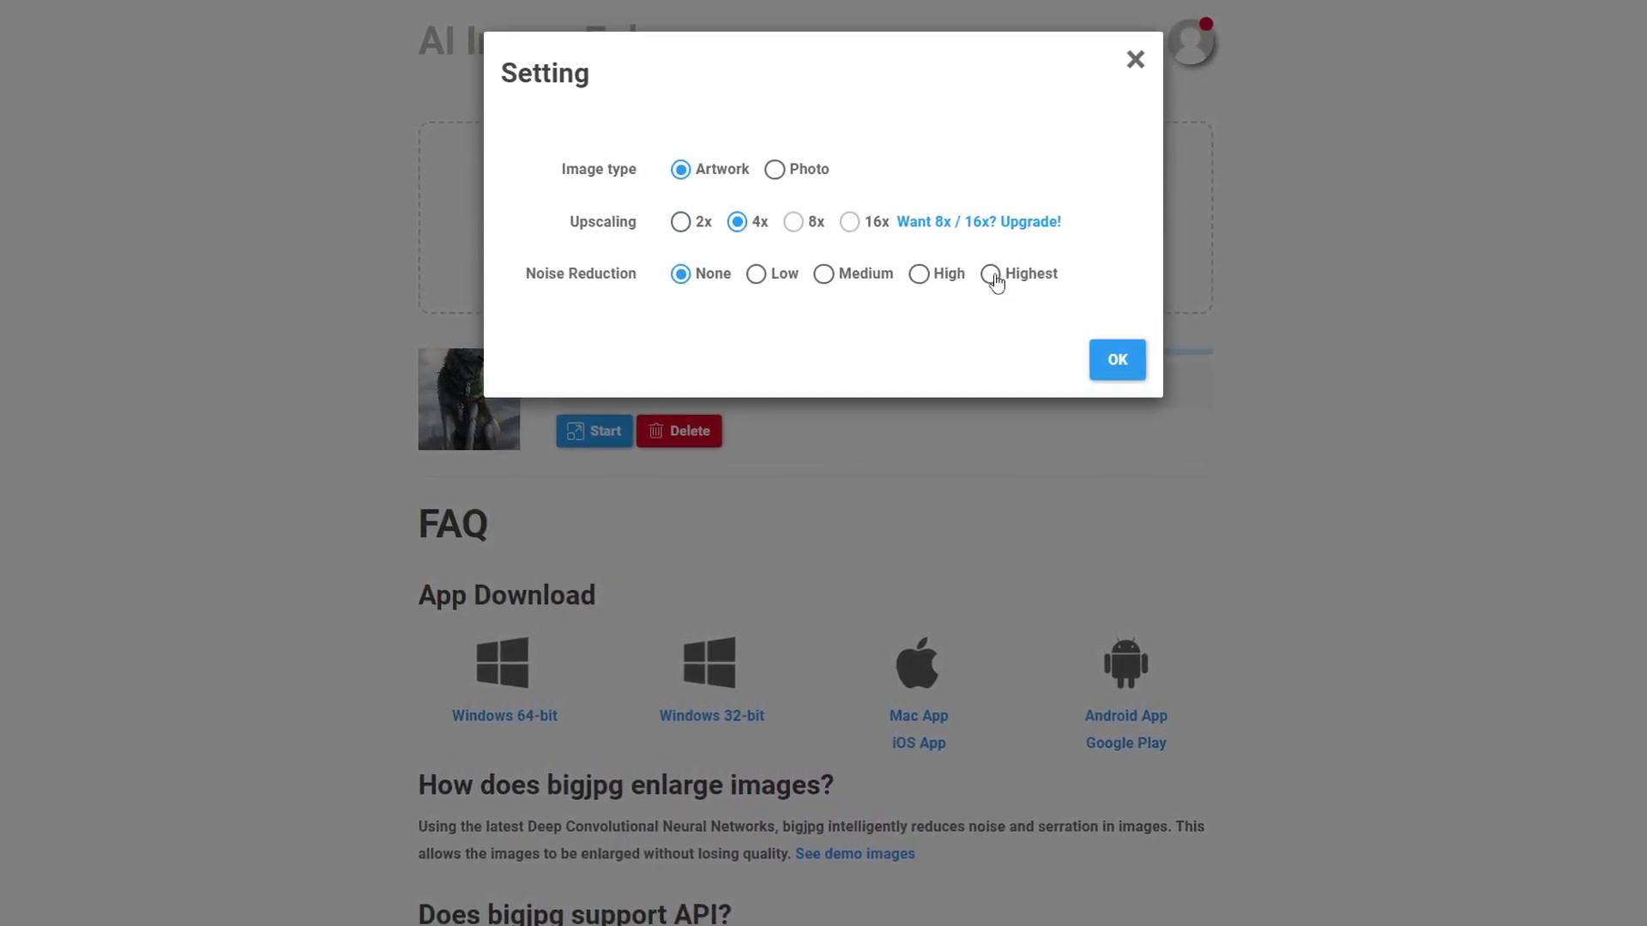
click(991, 274)
click(1123, 361)
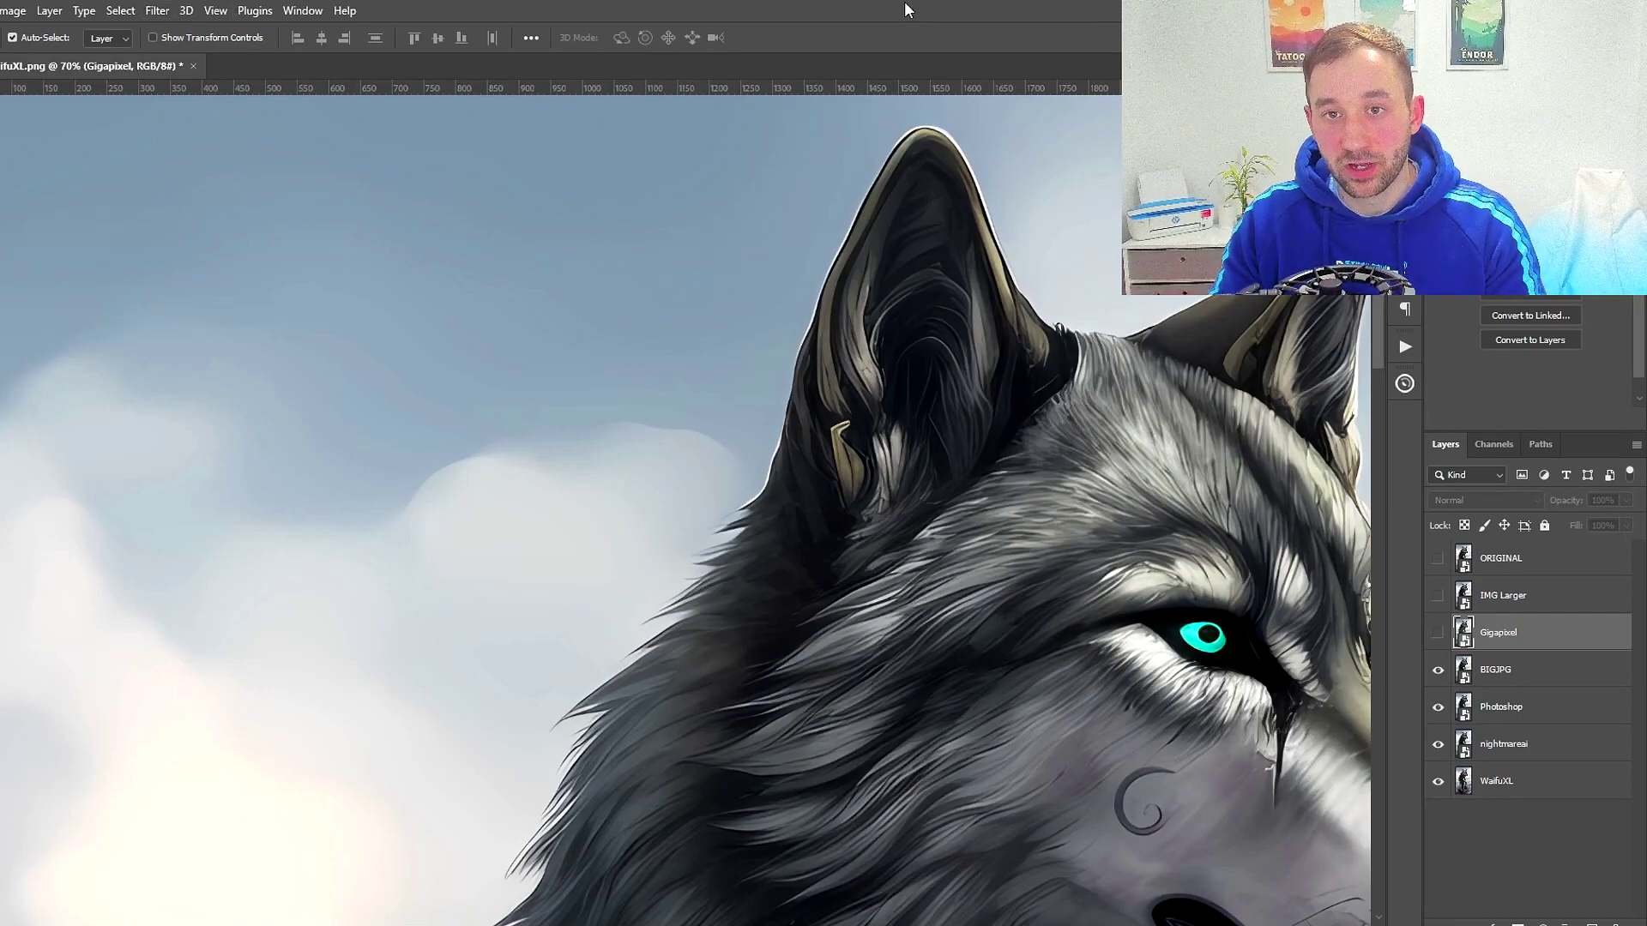
scroll(911, 265, up, 2)
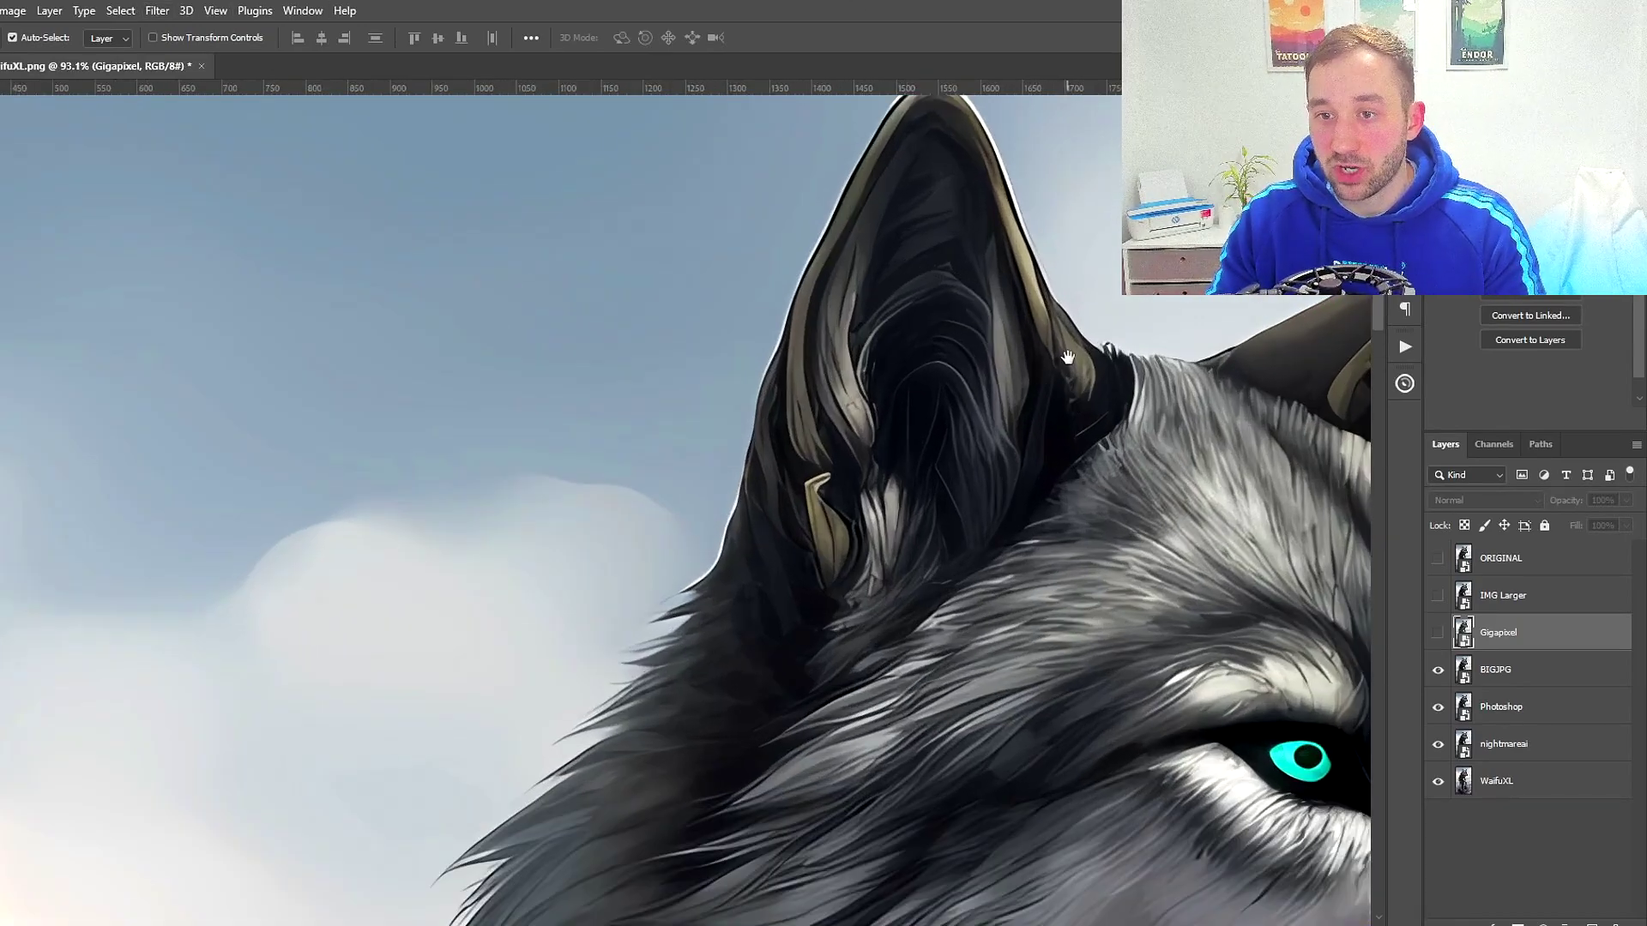
drag(1068, 358, 1048, 390)
scroll(913, 197, up, 2)
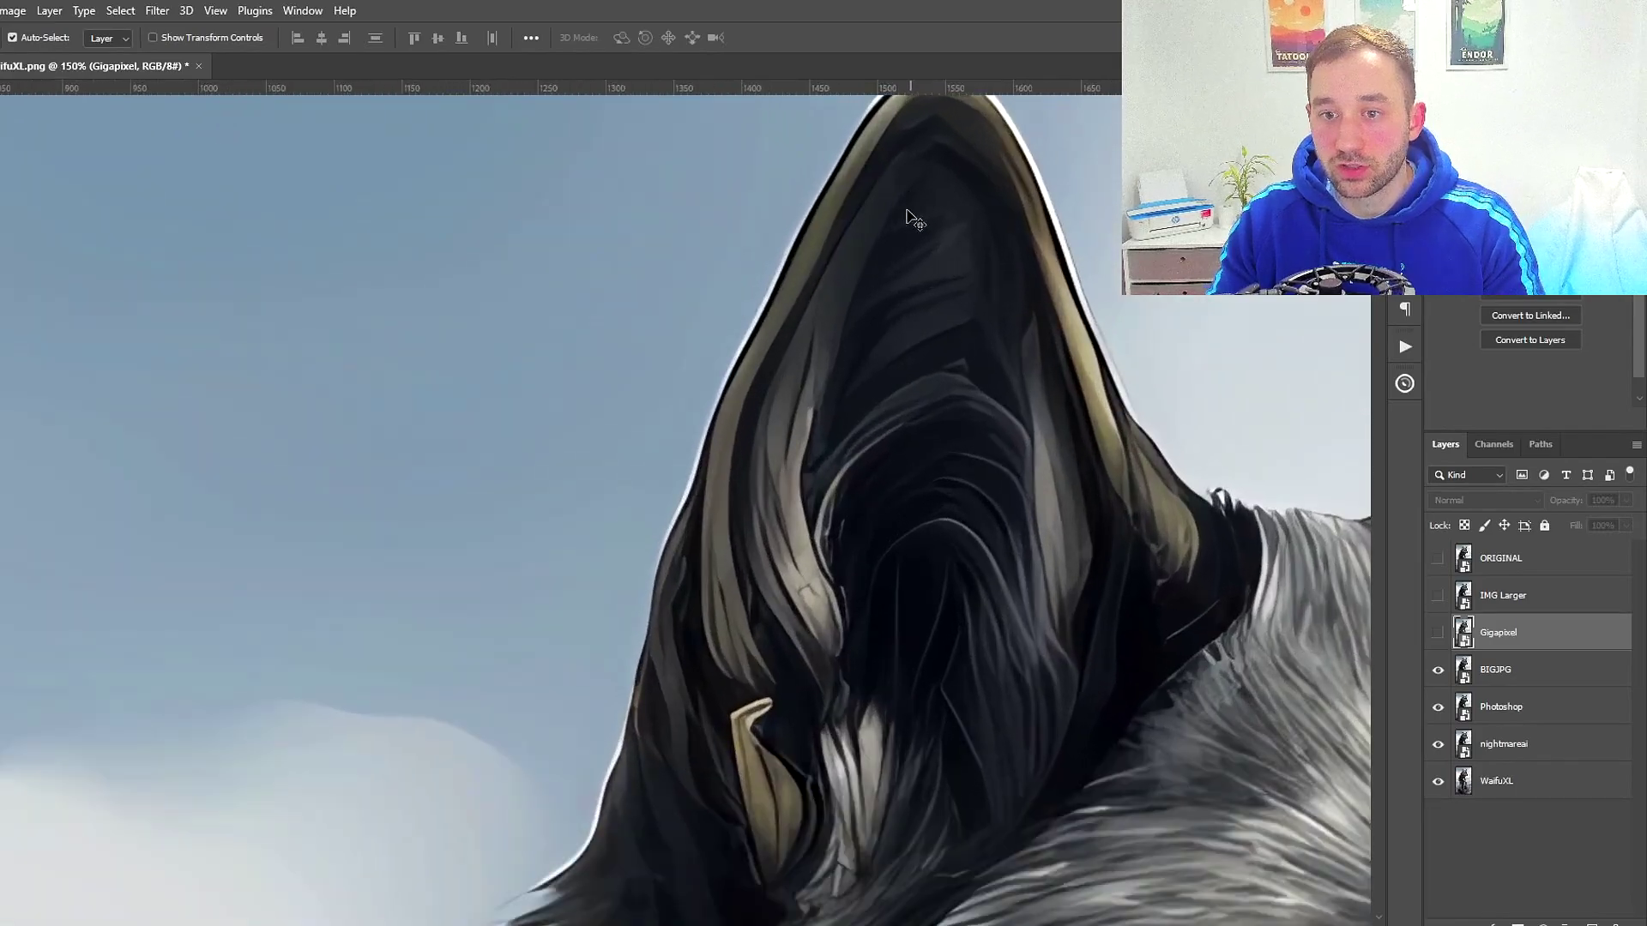
scroll(989, 361, down, 1)
scroll(1124, 432, down, 1)
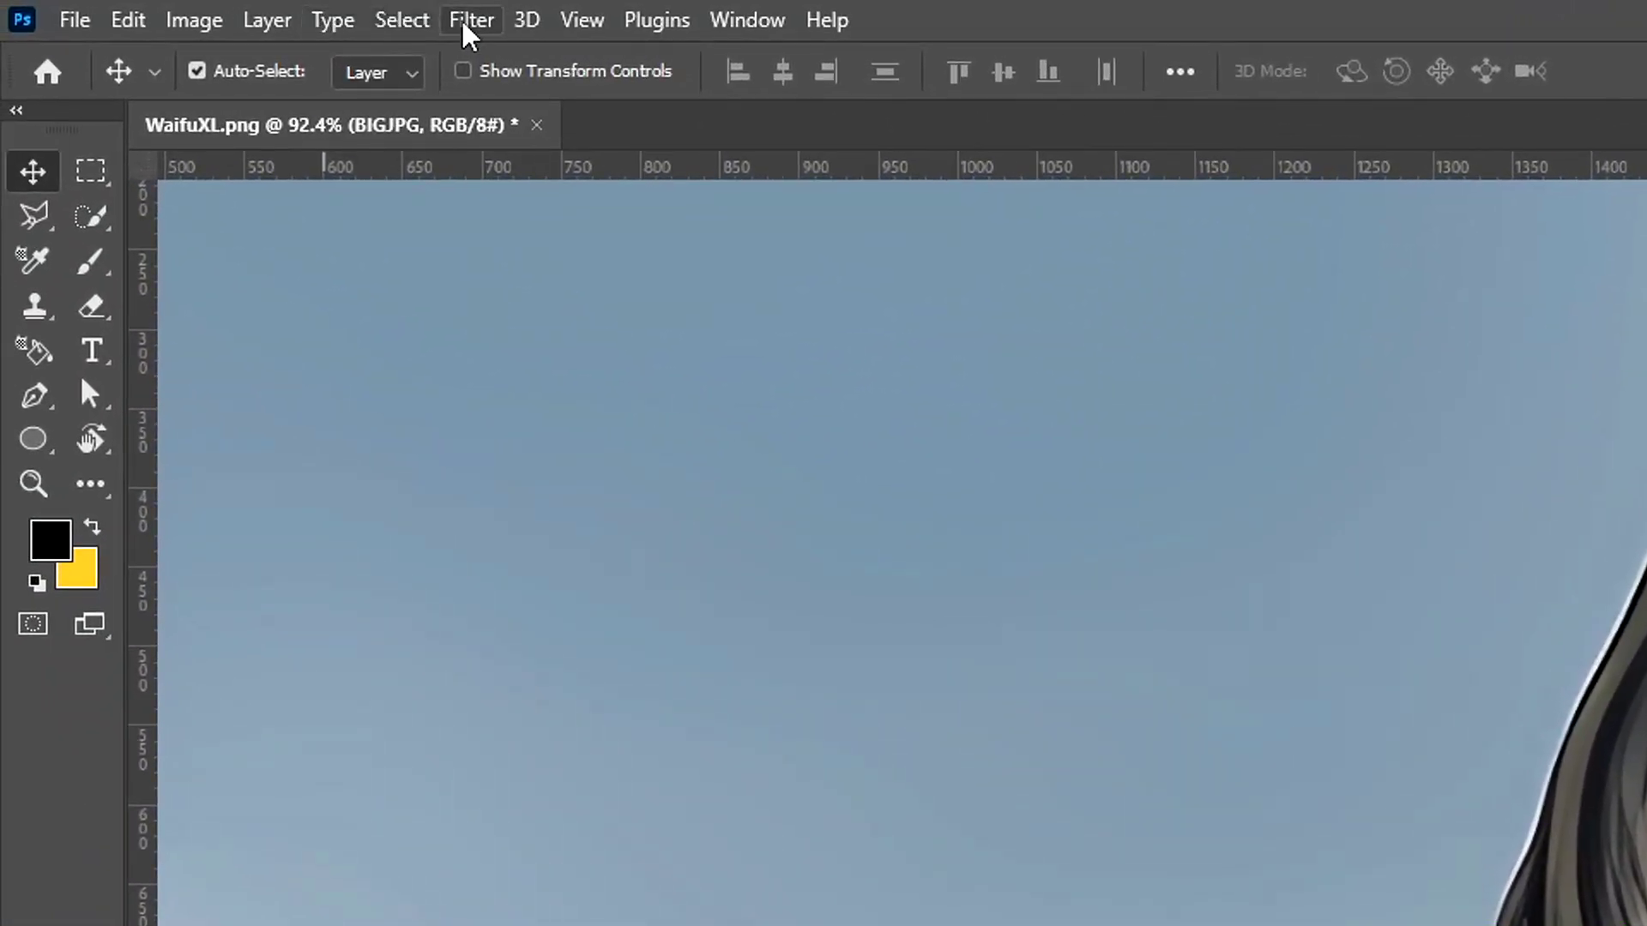
click(470, 24)
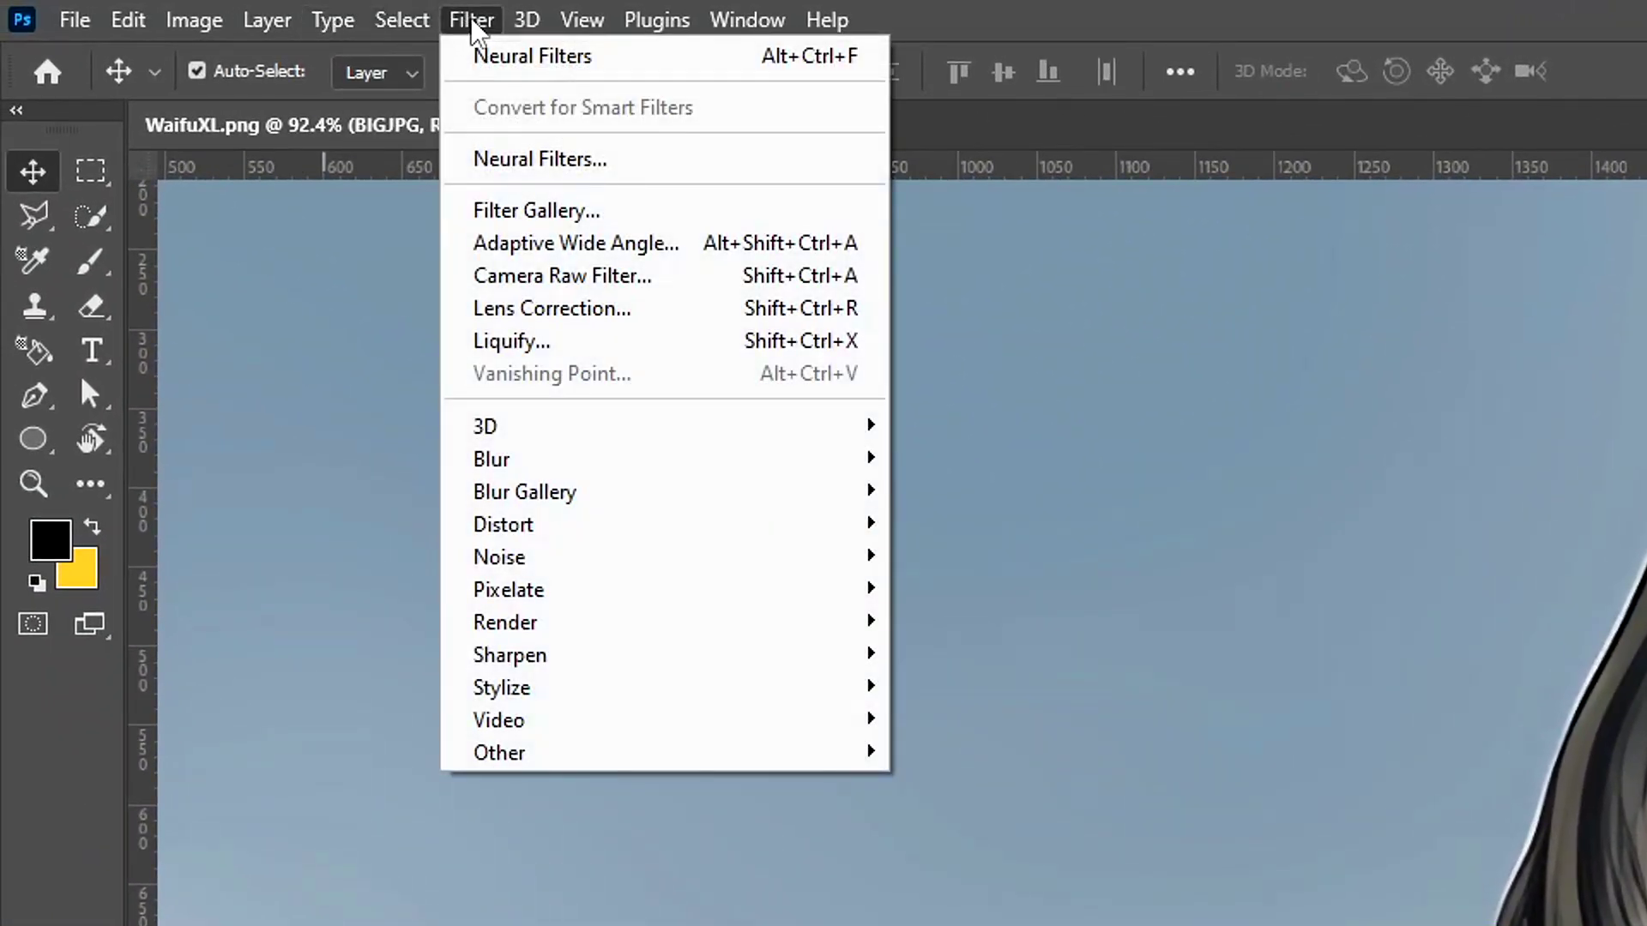
click(522, 163)
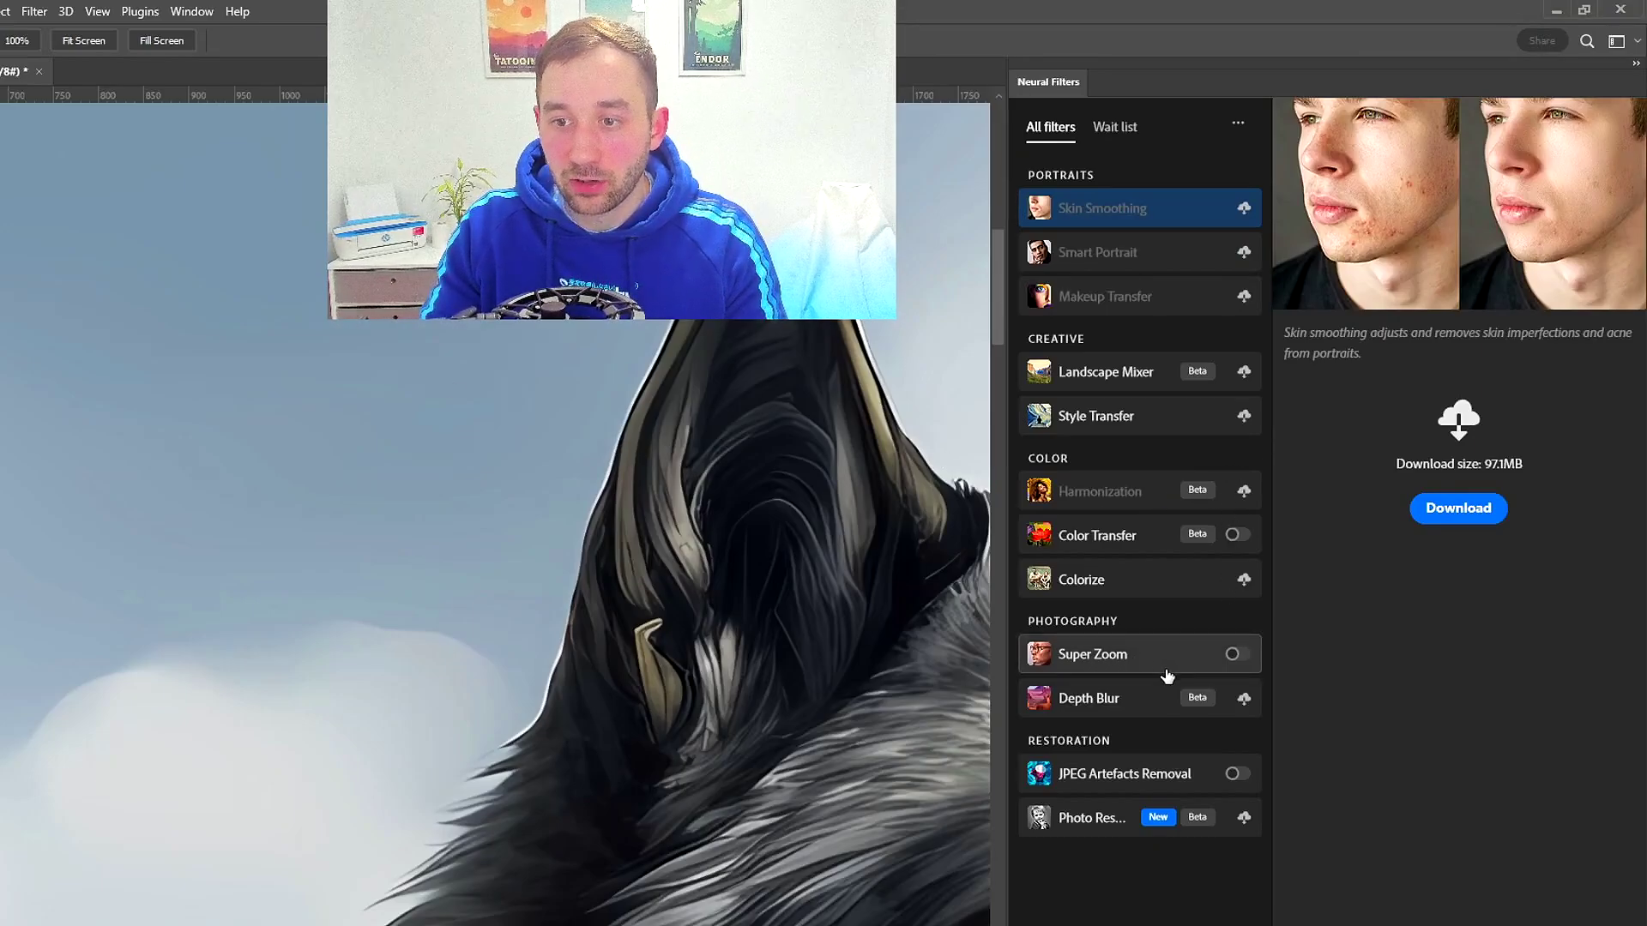
mouse_move(1169, 676)
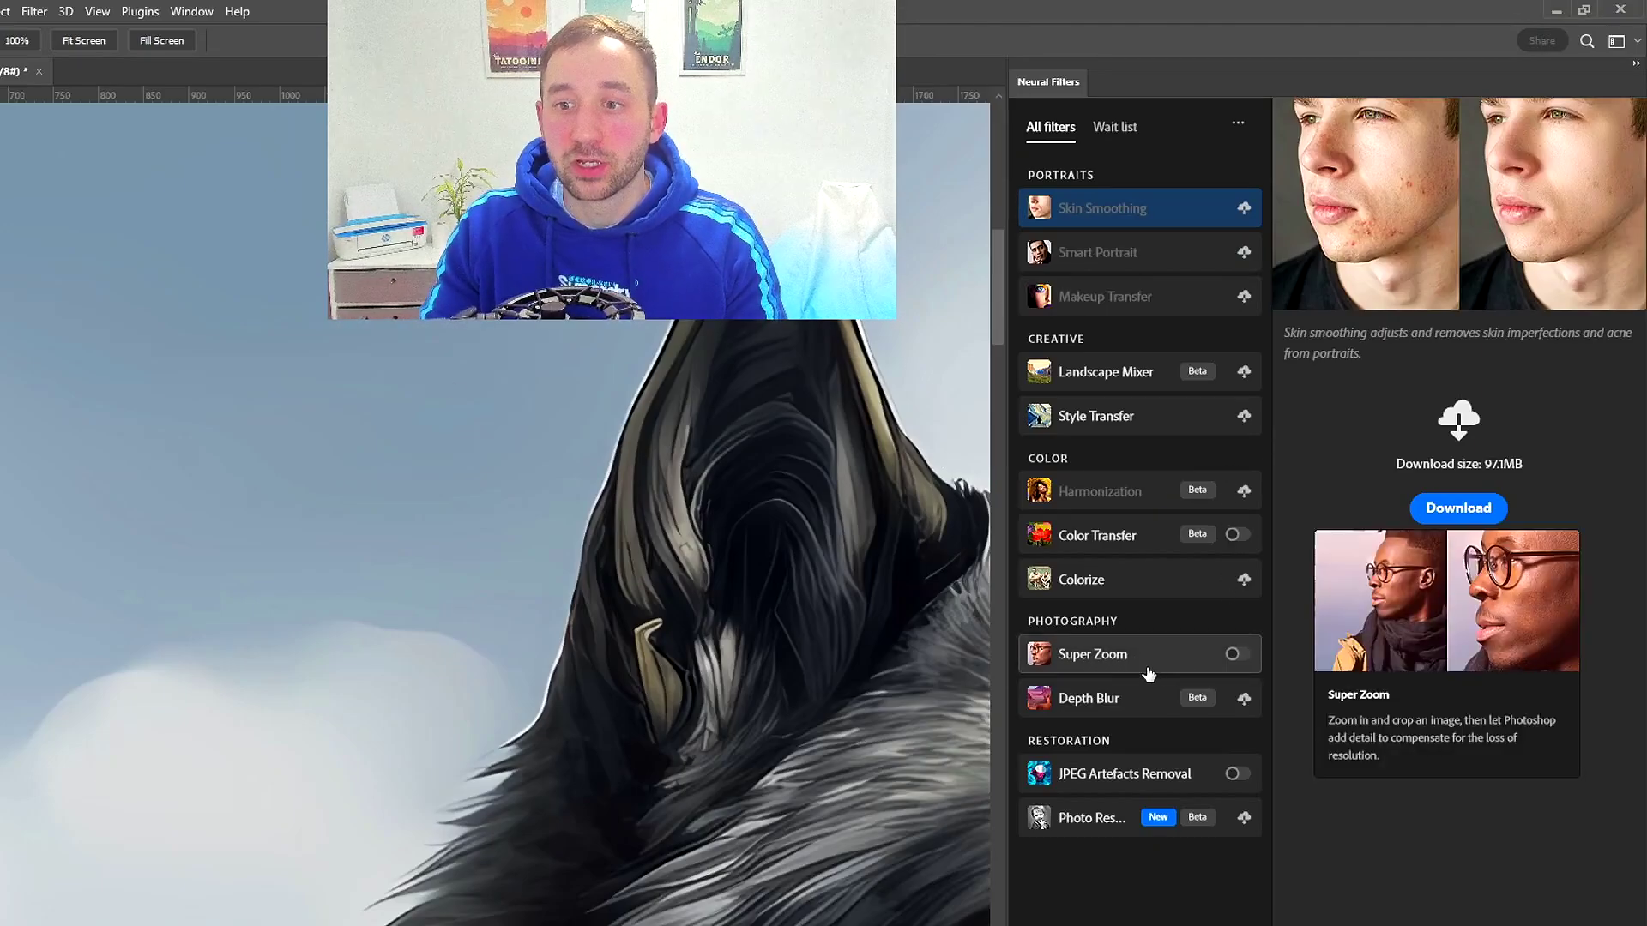
click(1236, 655)
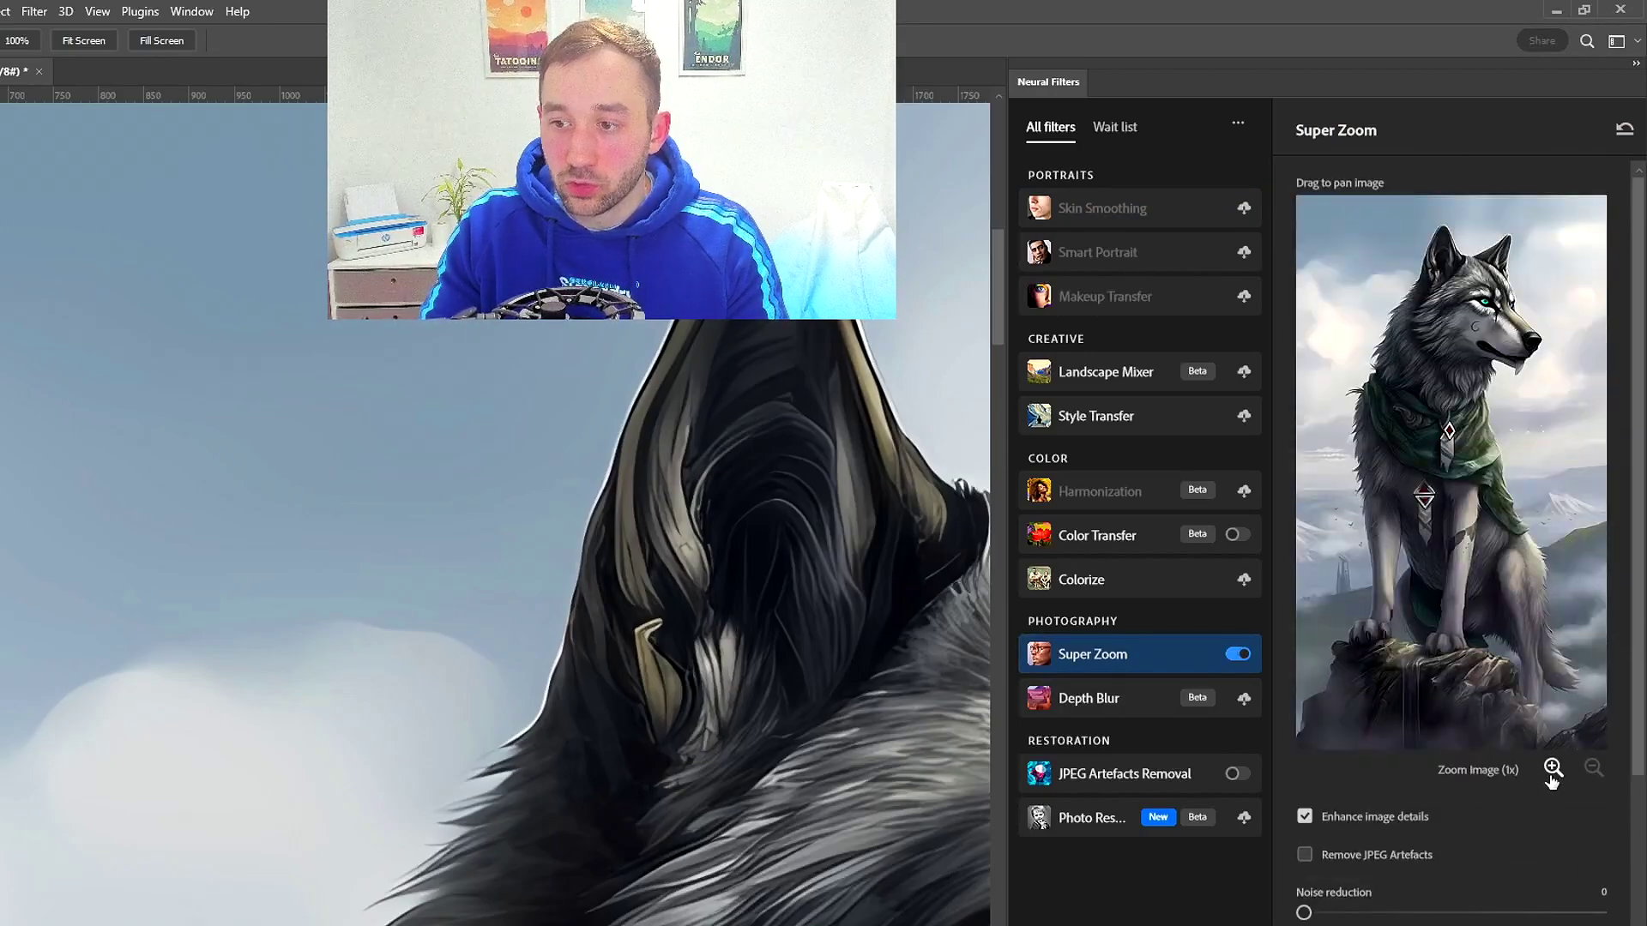
scroll(1553, 707, down, 2)
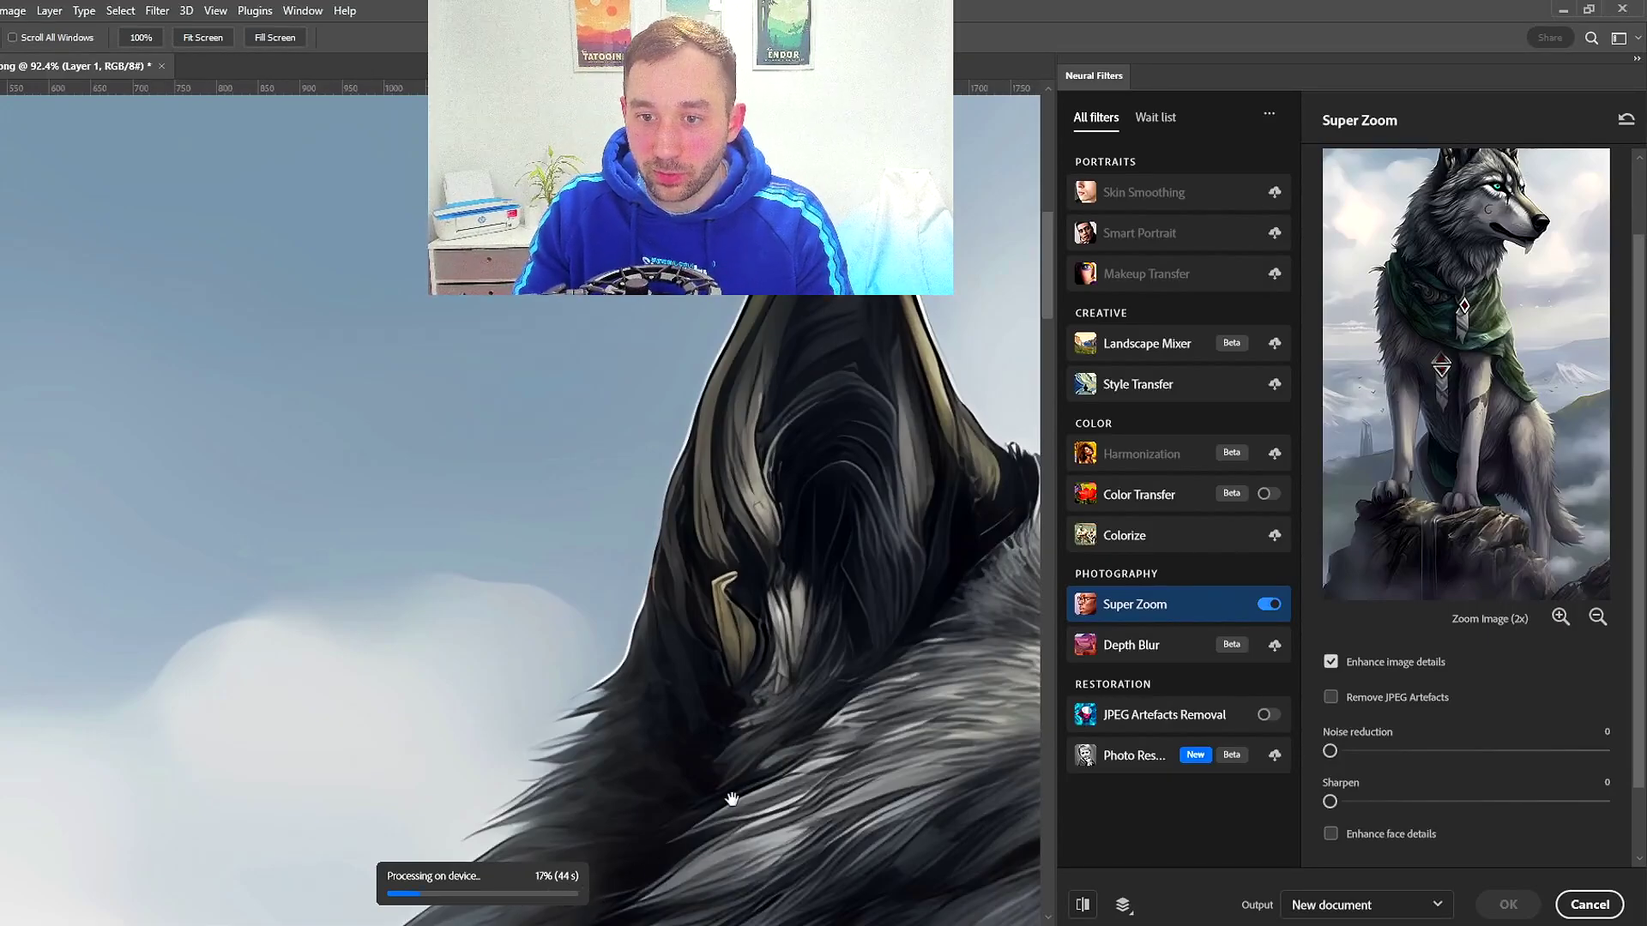
scroll(1384, 717, down, 1)
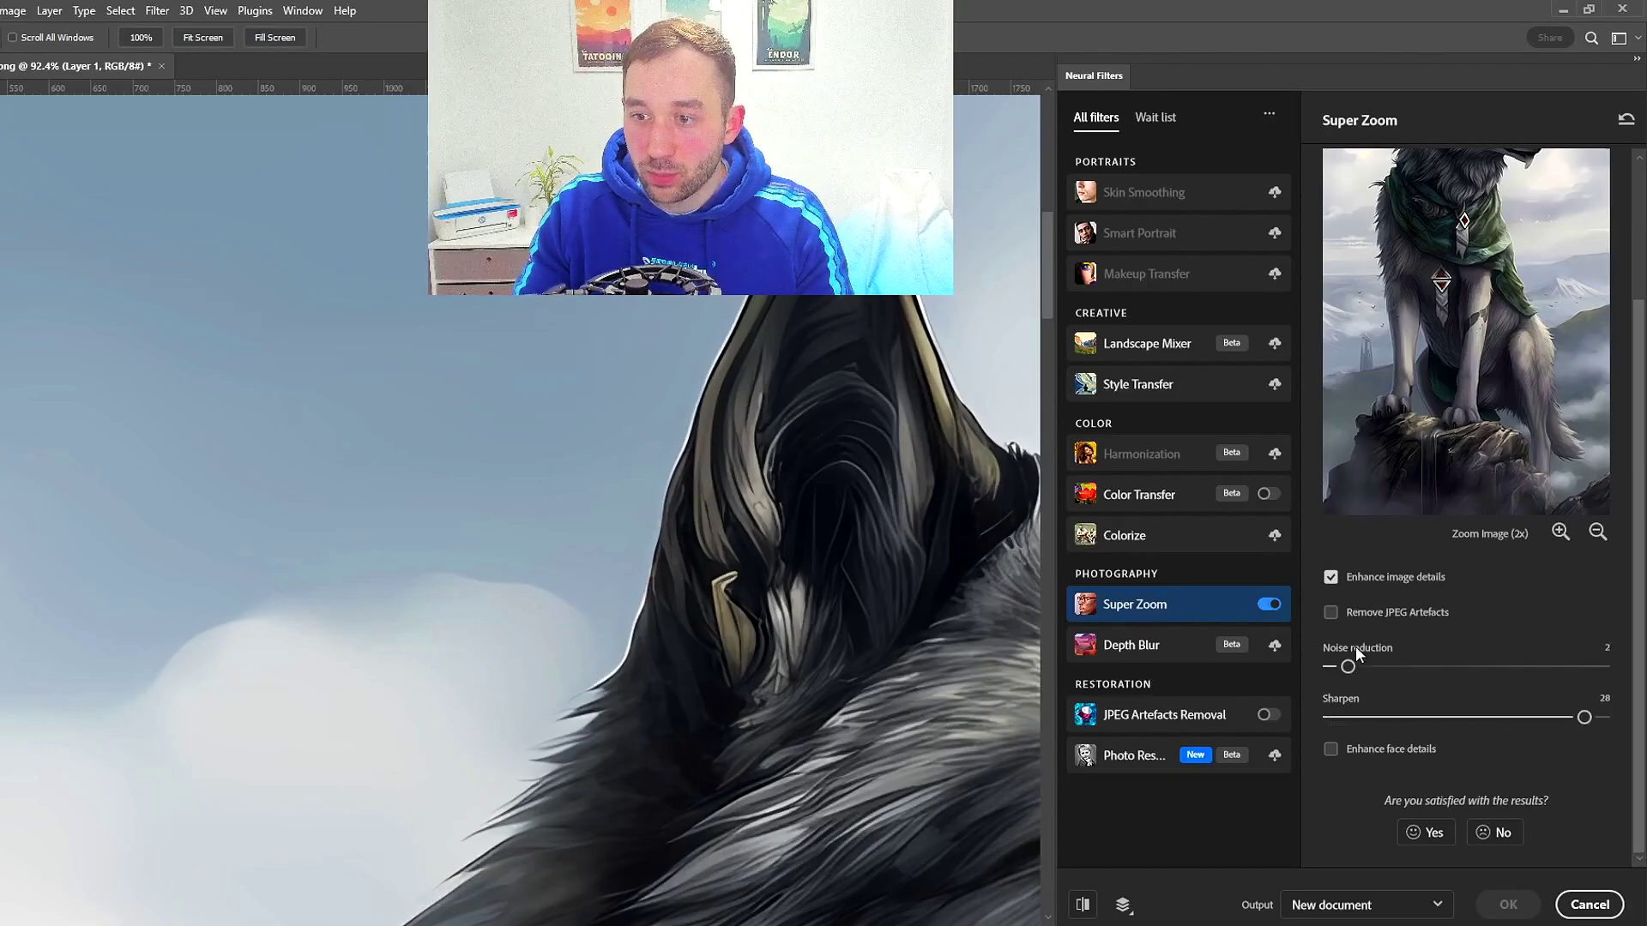
click(1370, 620)
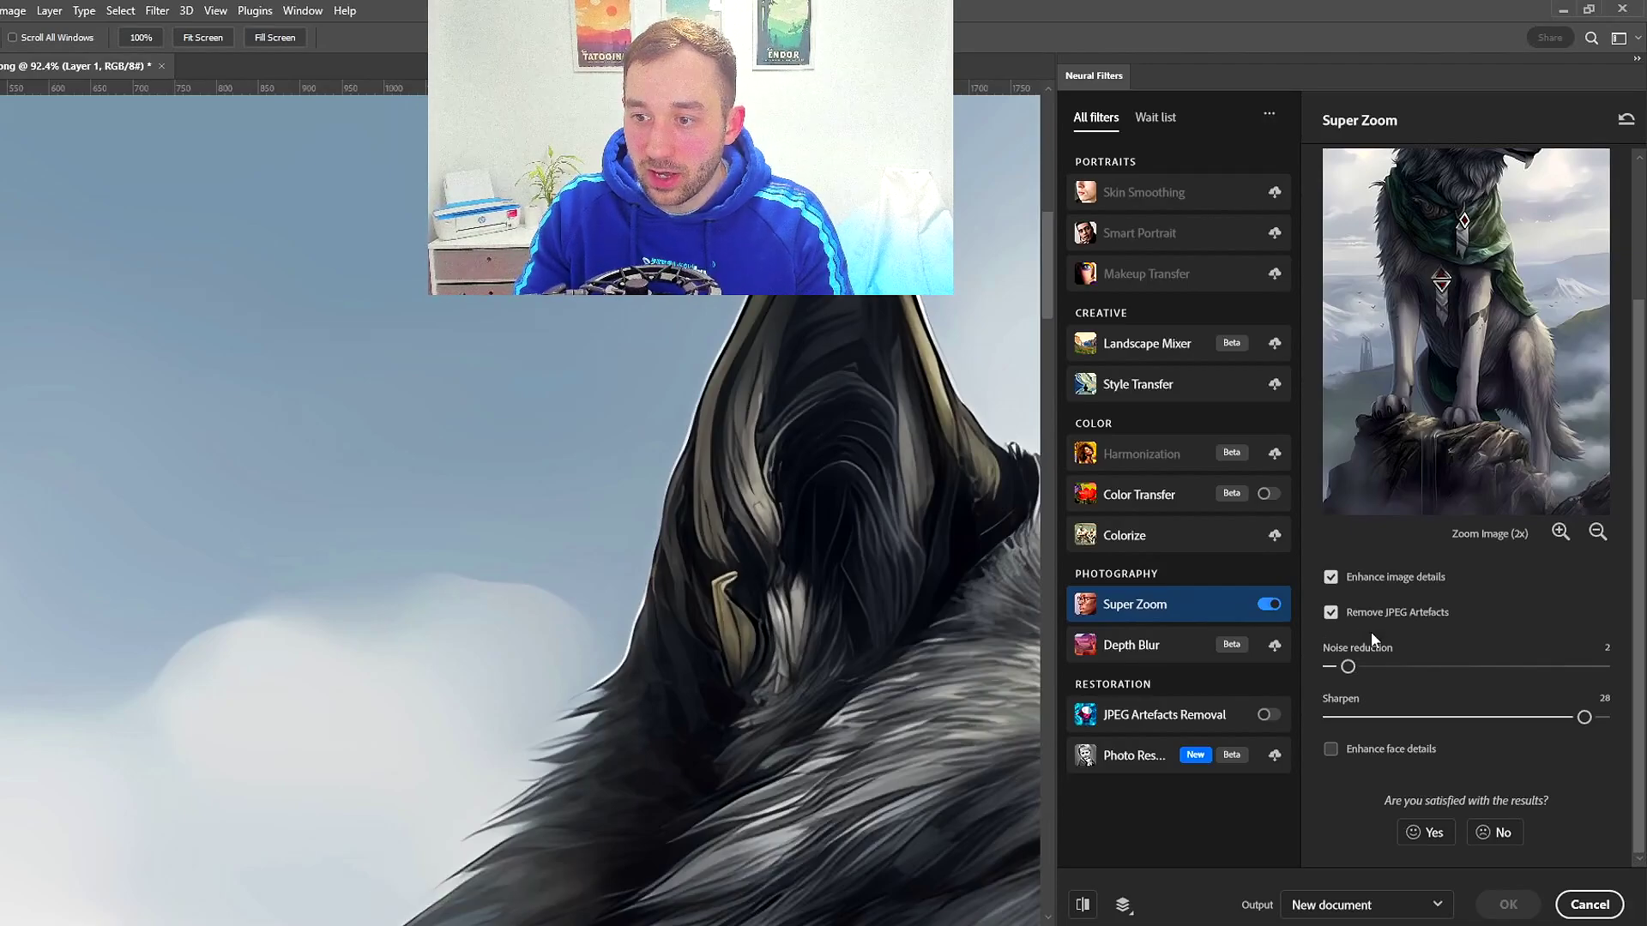
click(1357, 667)
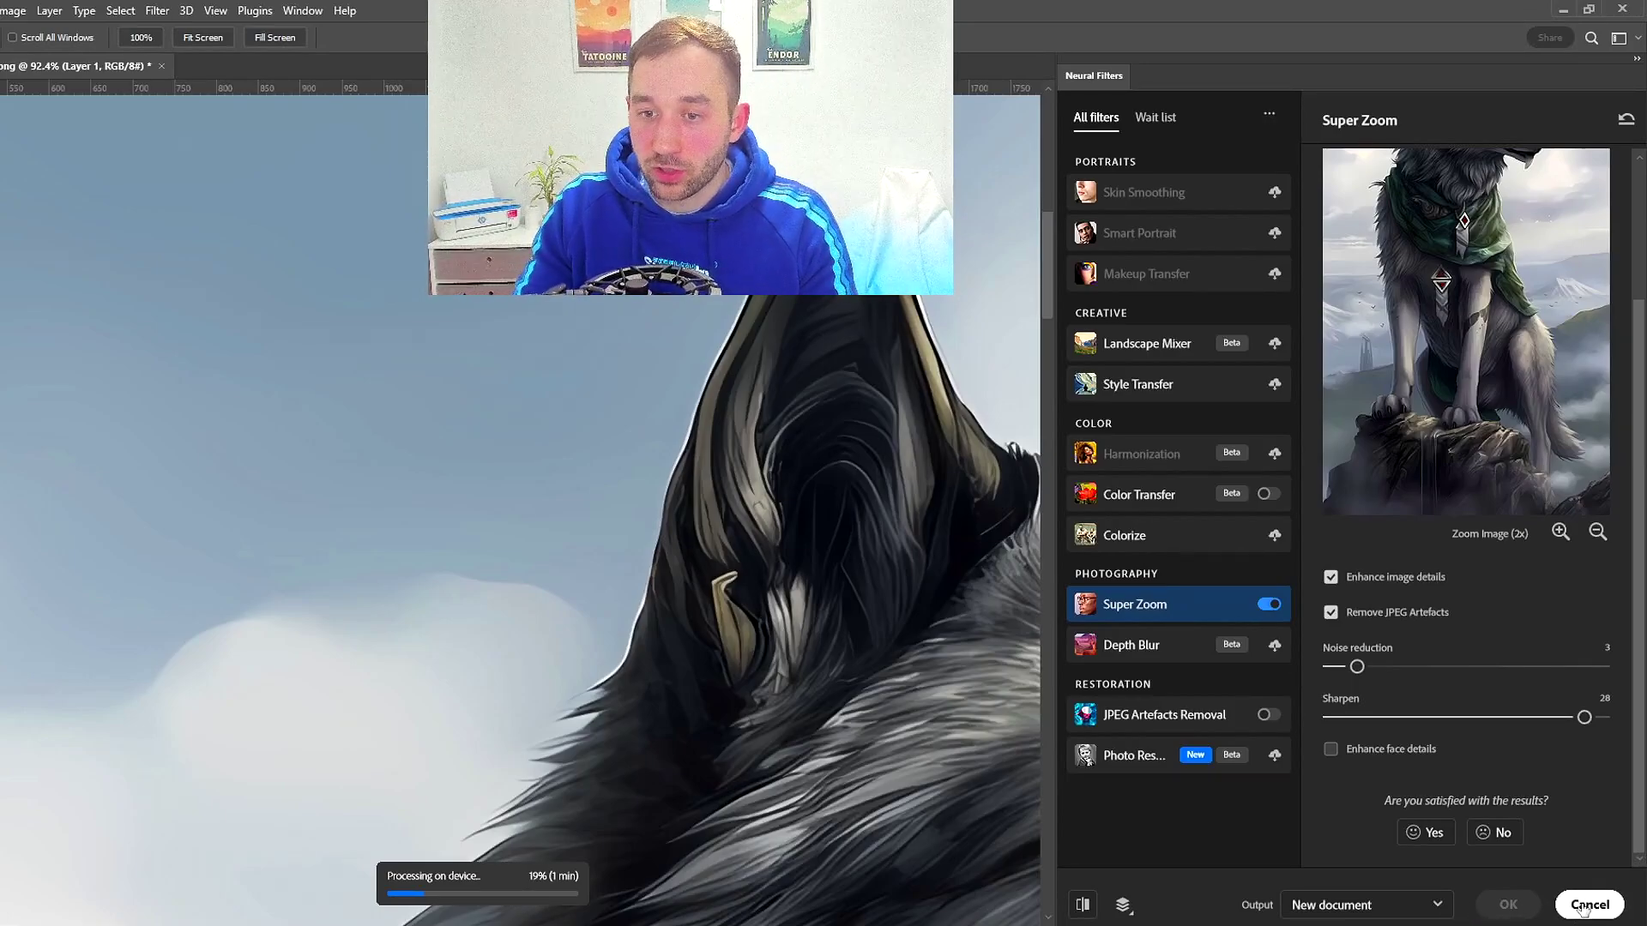
click(1587, 905)
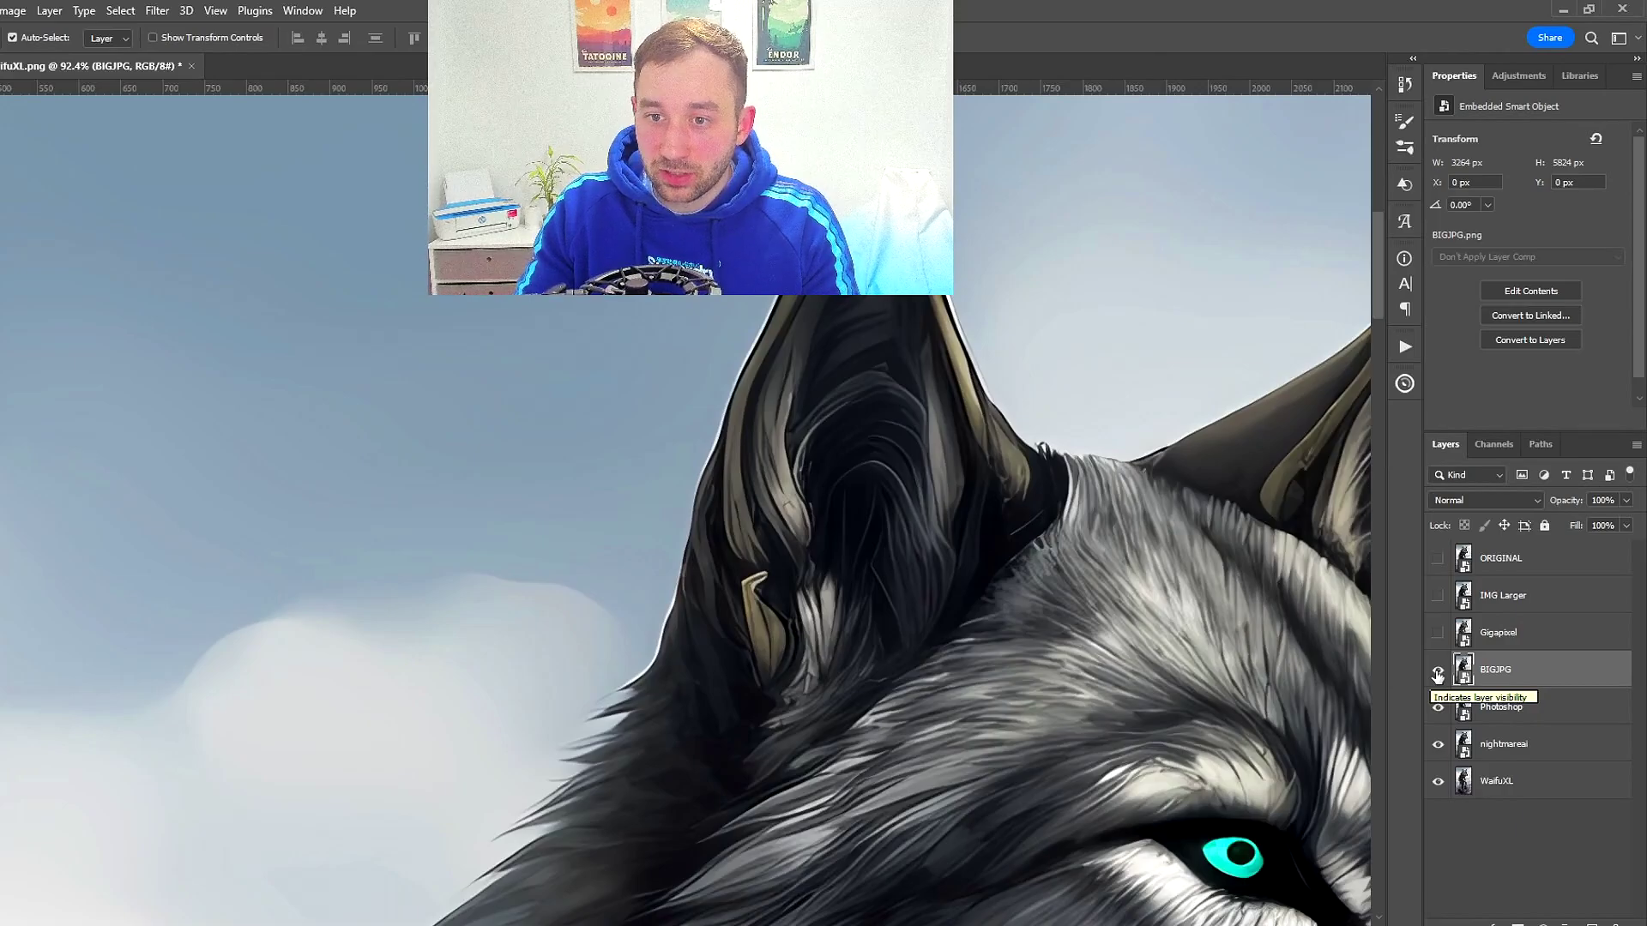
Hide the BIGJPG layer and zoom in to view the Photoshop upscale of the ear
click(1438, 671)
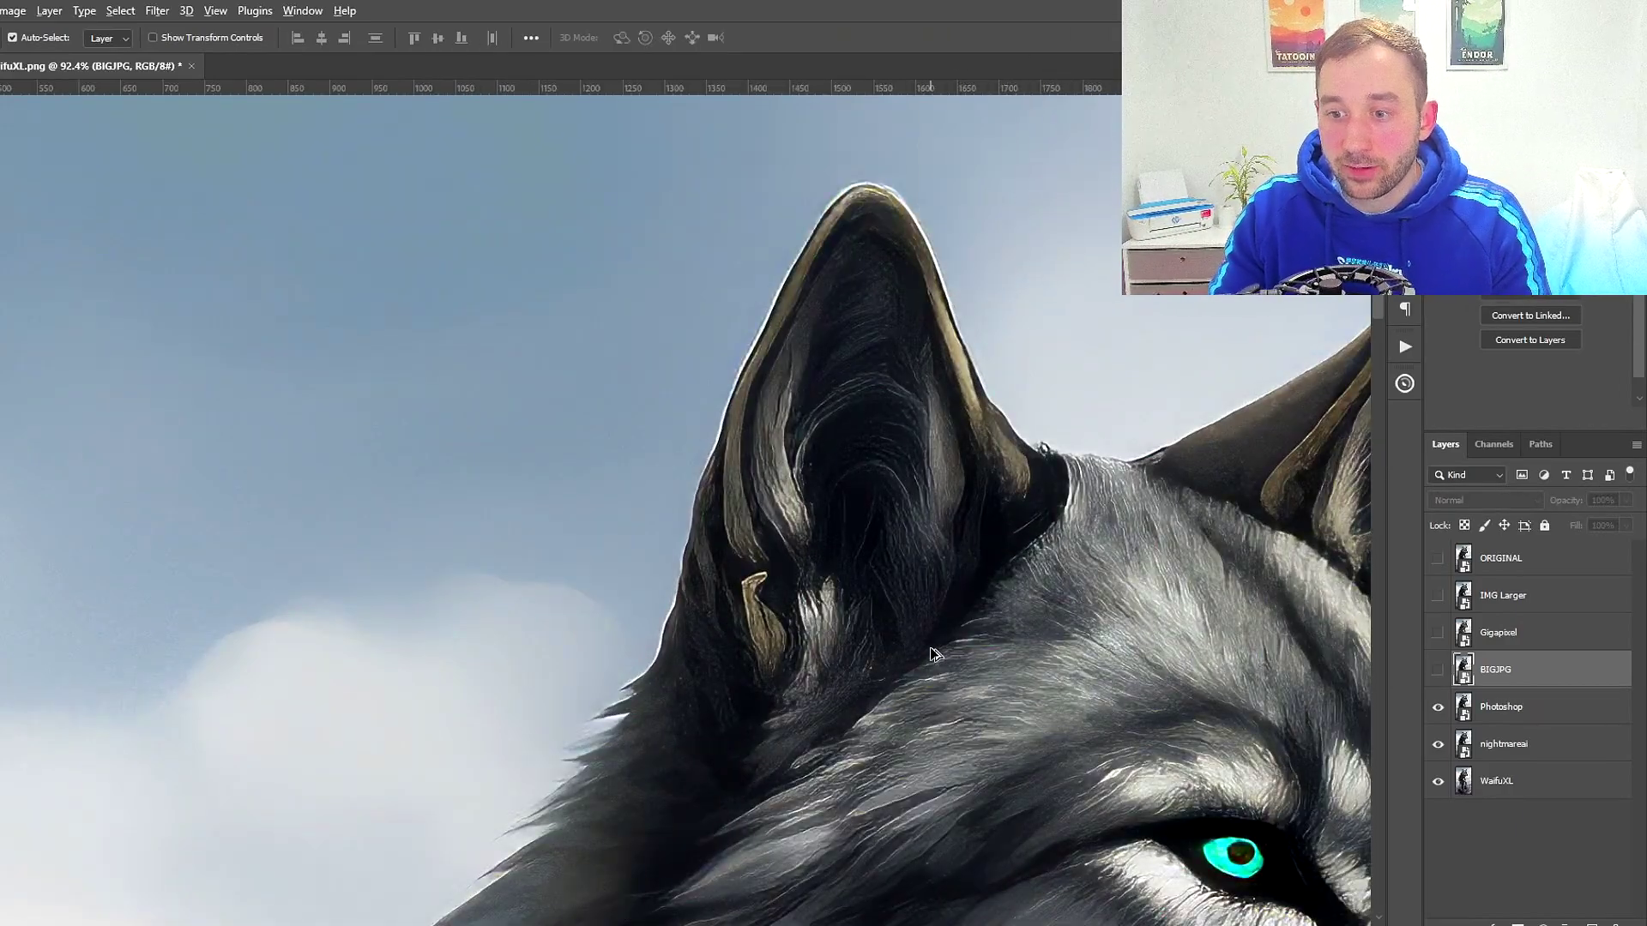
scroll(934, 655, up, 2)
scroll(901, 570, right, 2)
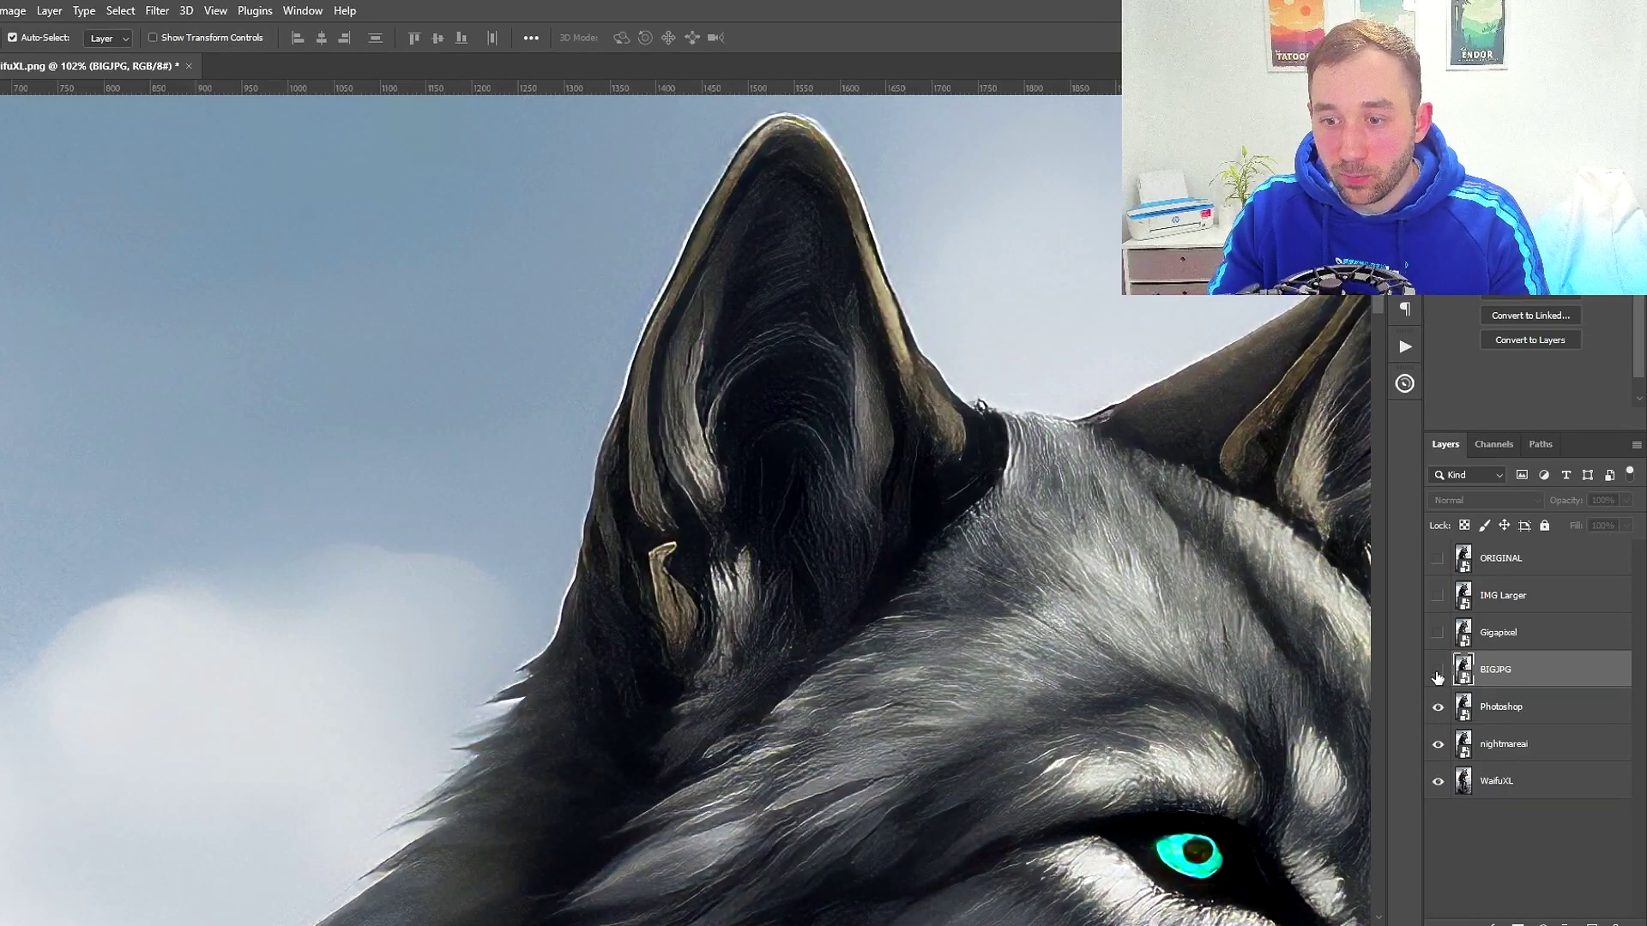
scroll(798, 434, up, 1)
scroll(937, 539, up, 1)
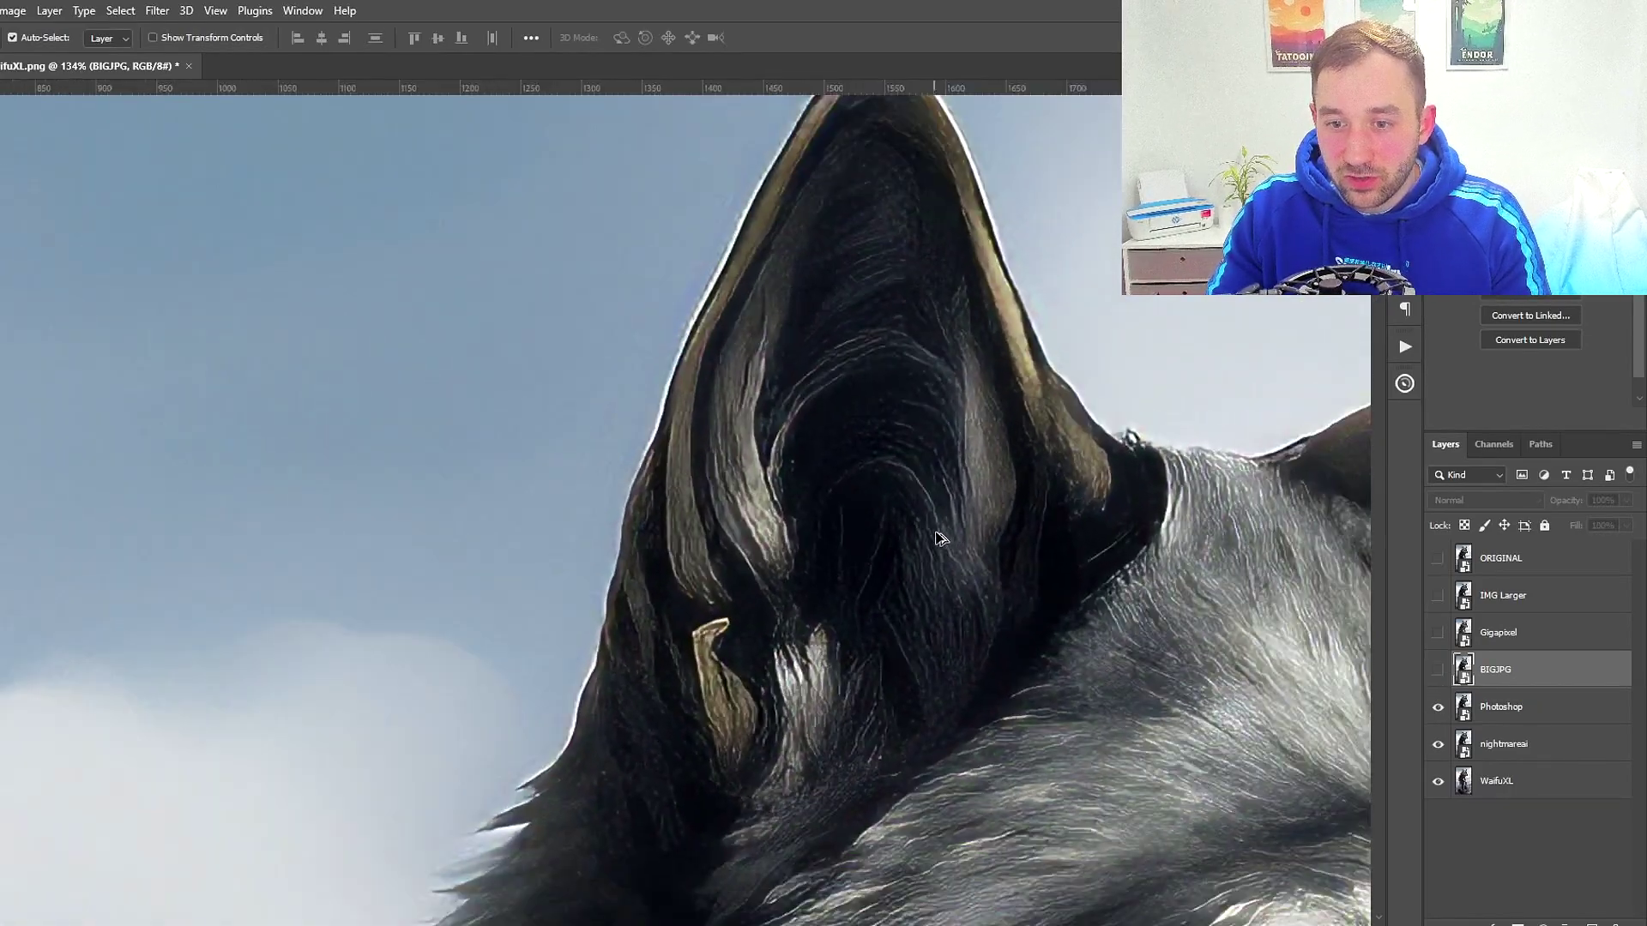
scroll(978, 600, down, 3)
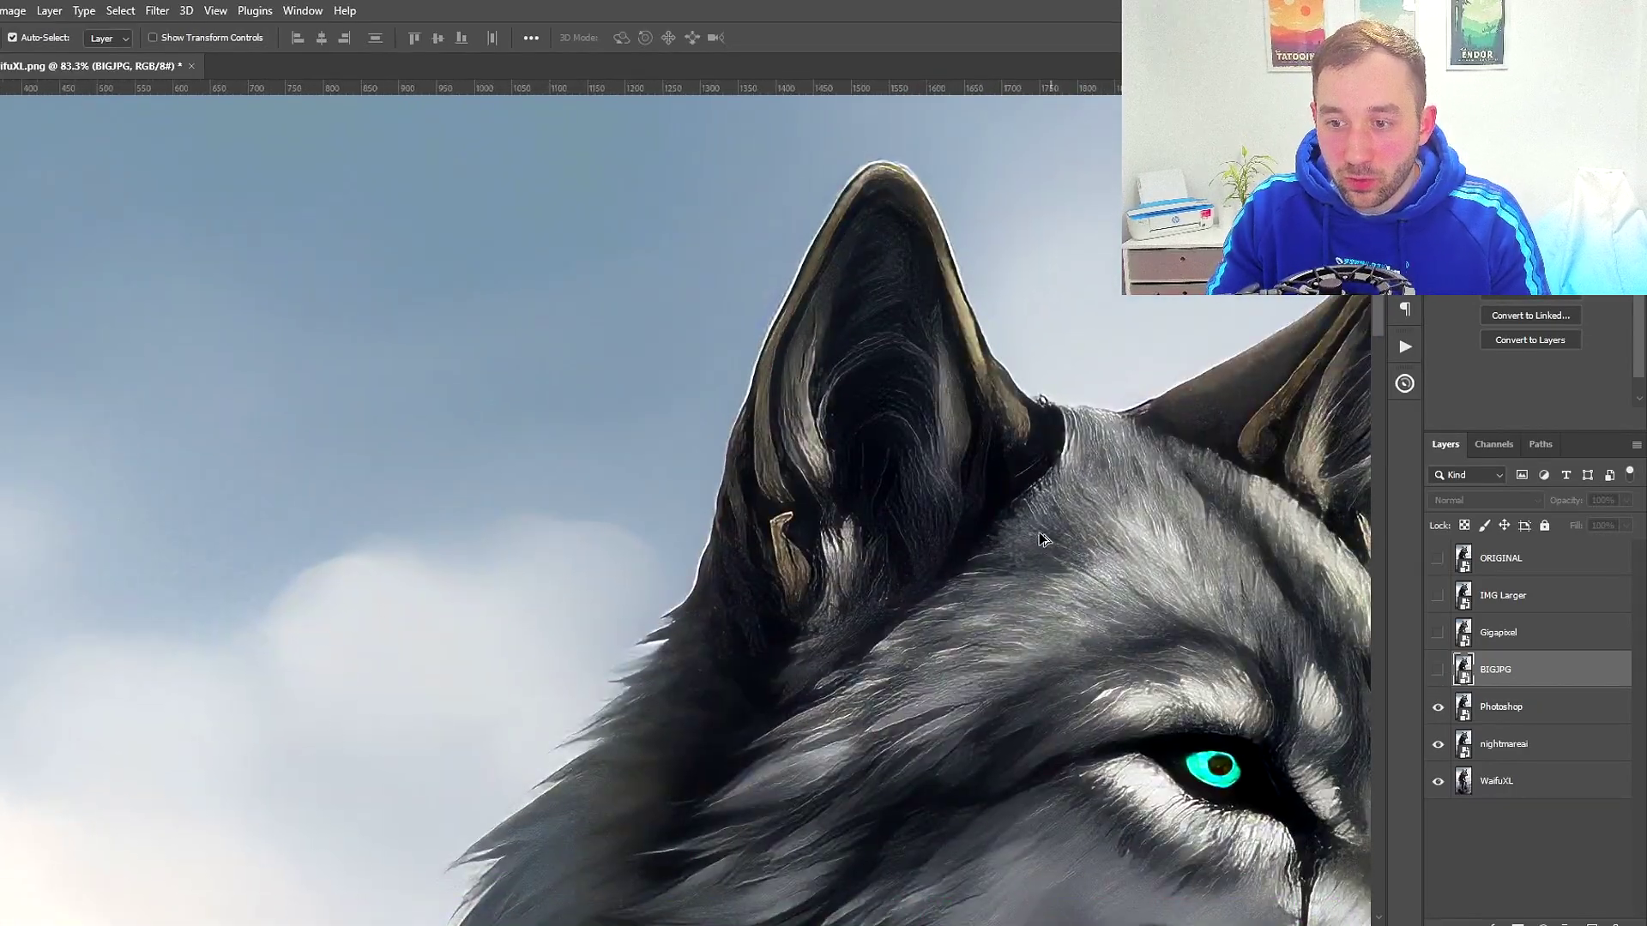
scroll(1041, 539, up, 3)
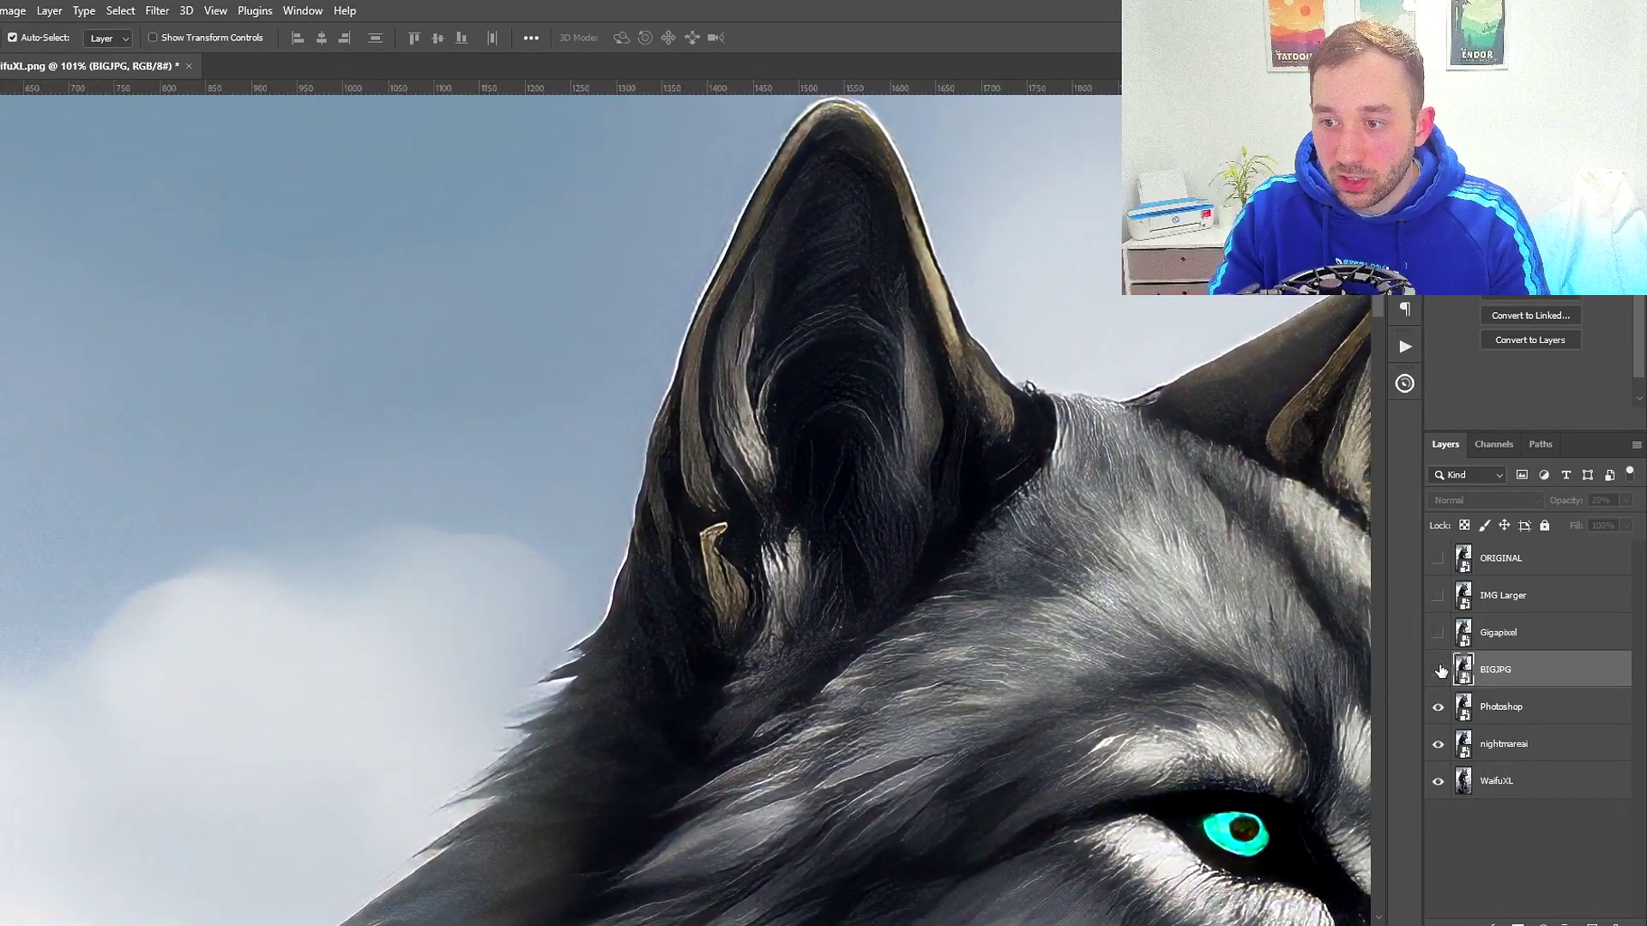
Show the Gigapixel layer briefly, then hide it and zoom around the fur
click(1437, 633)
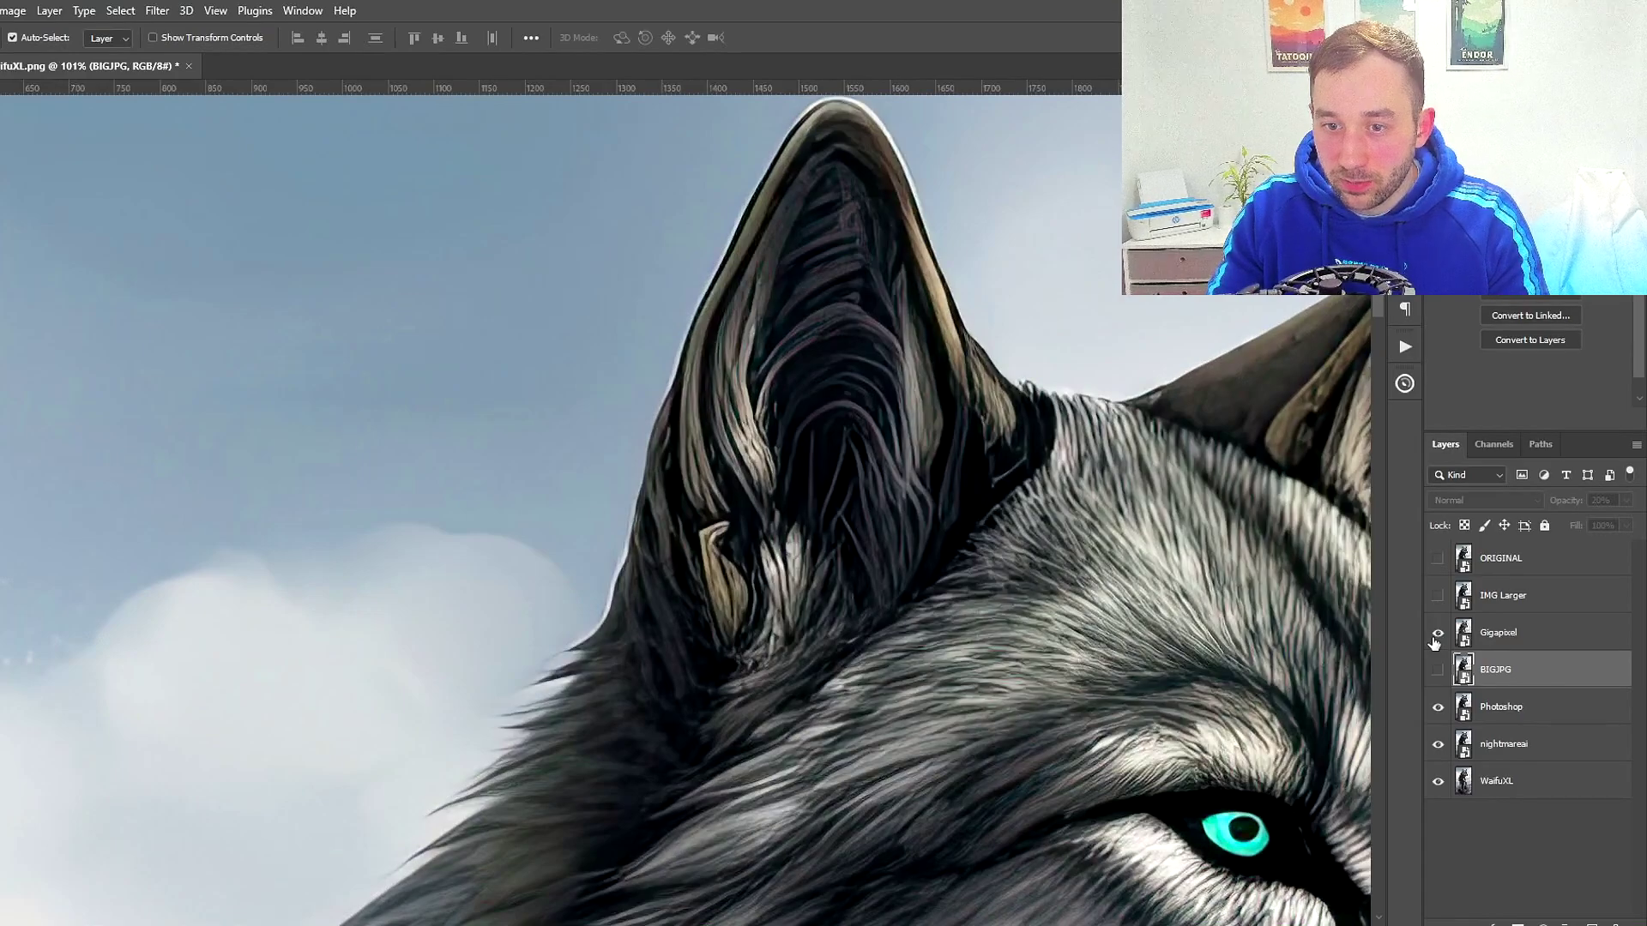
scroll(1158, 573, down, 1)
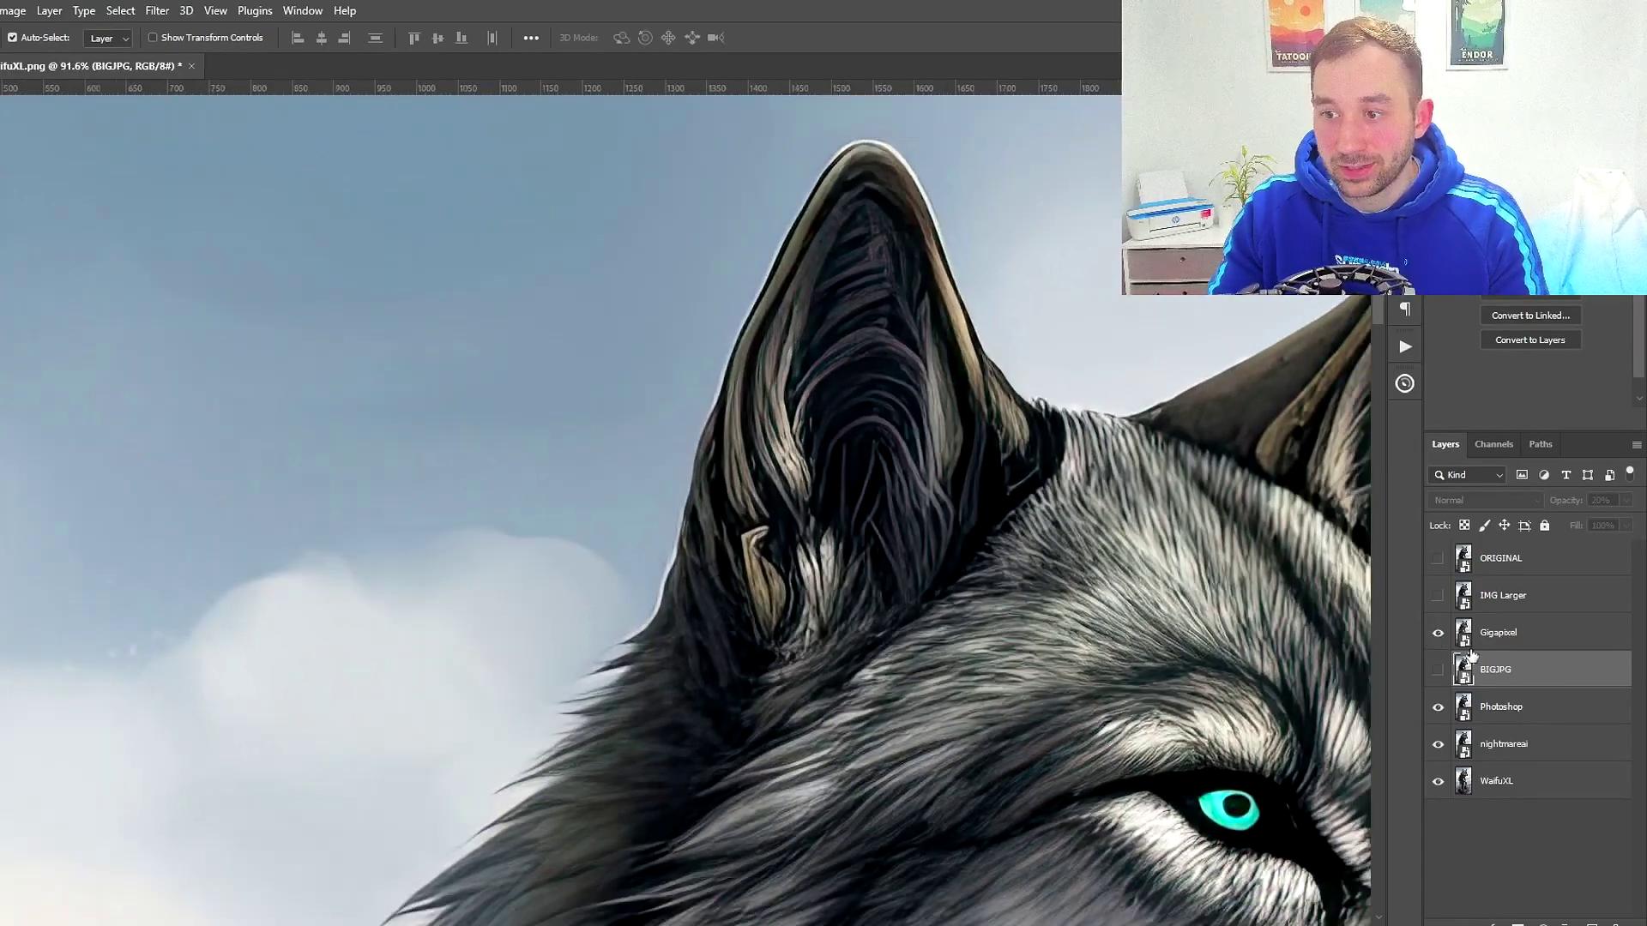
click(1438, 635)
scroll(1122, 559, down, 1)
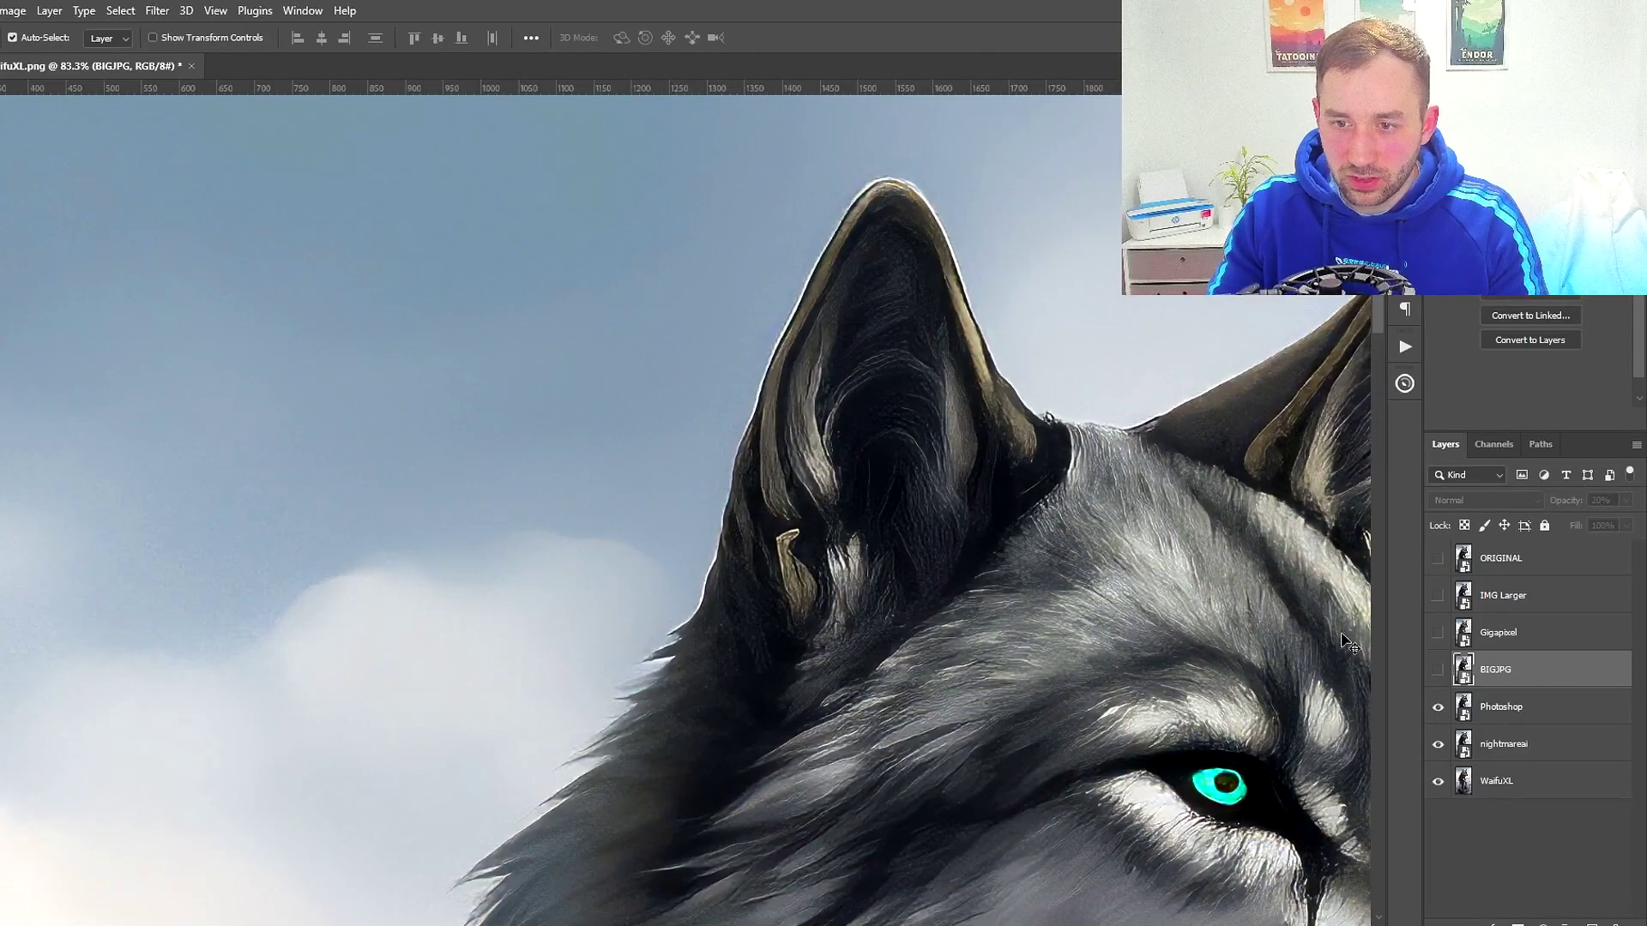
scroll(1045, 626, up, 12)
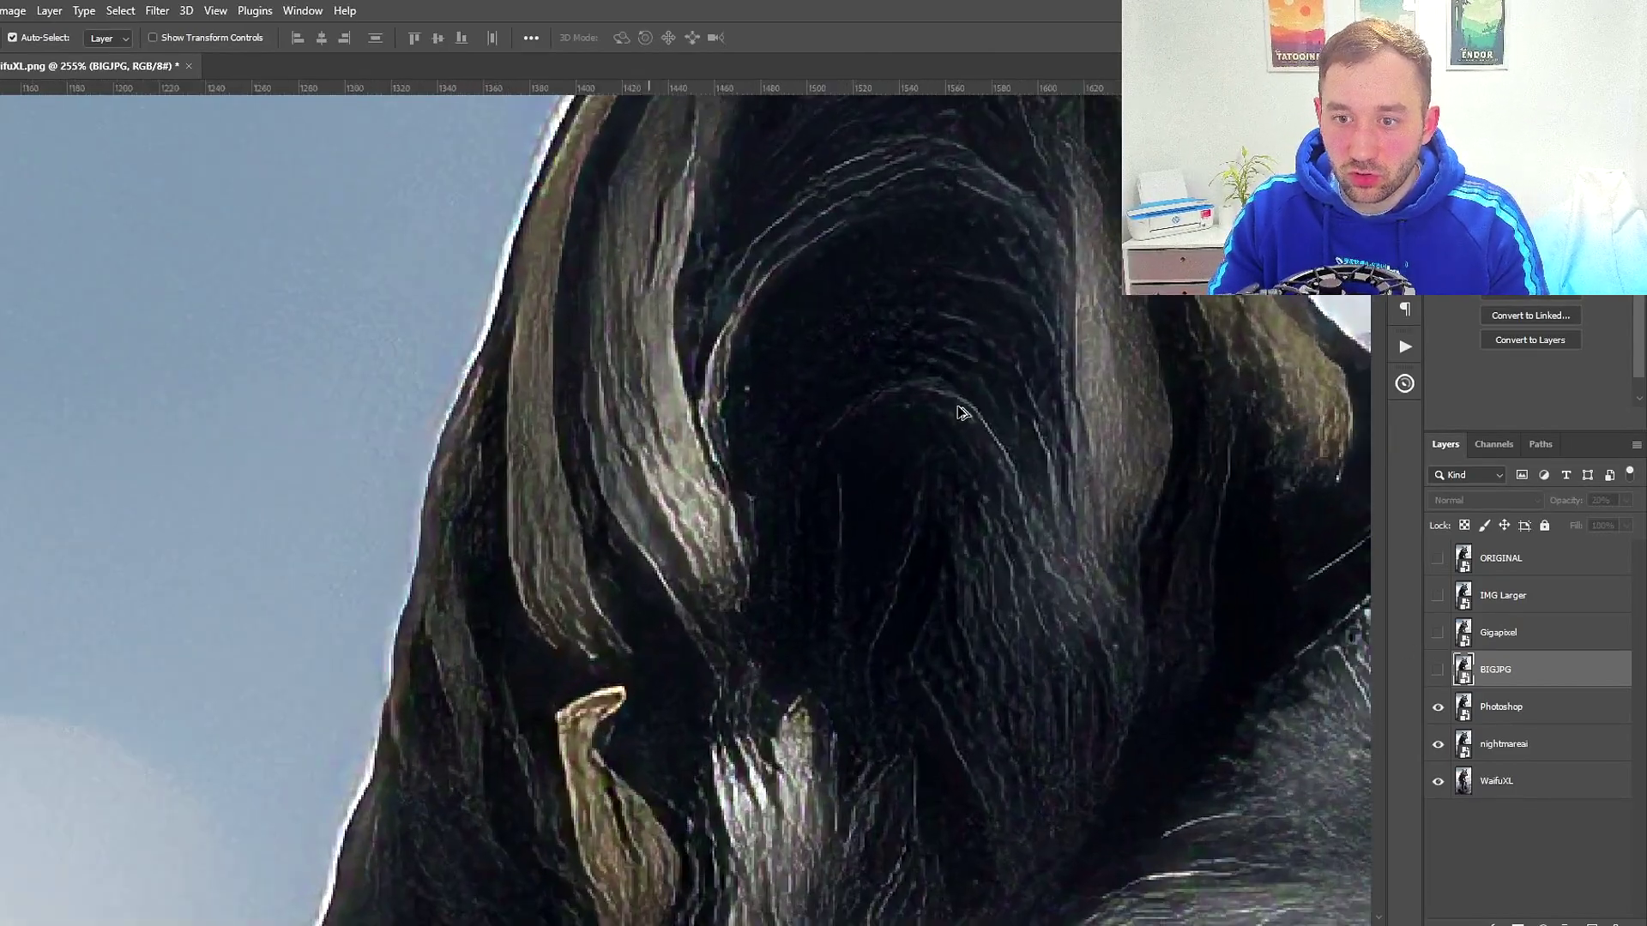
scroll(961, 413, down, 3)
scroll(1008, 442, down, 3)
scroll(1111, 515, down, 2)
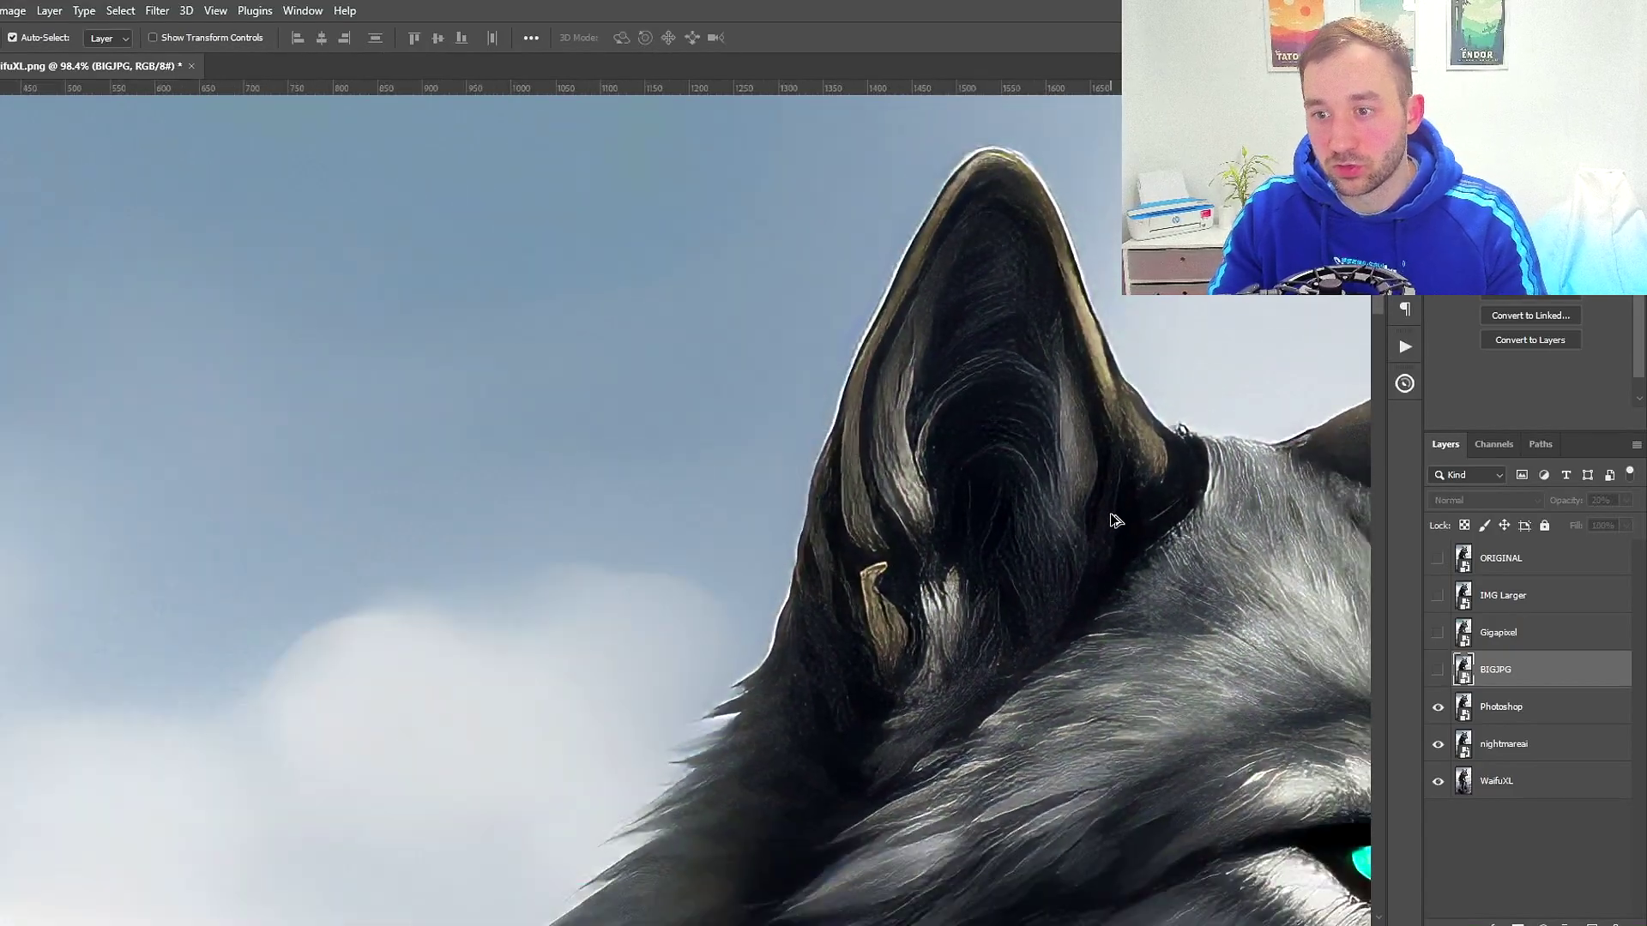
scroll(948, 434, up, 3)
scroll(1045, 592, up, 1)
scroll(986, 566, up, 1)
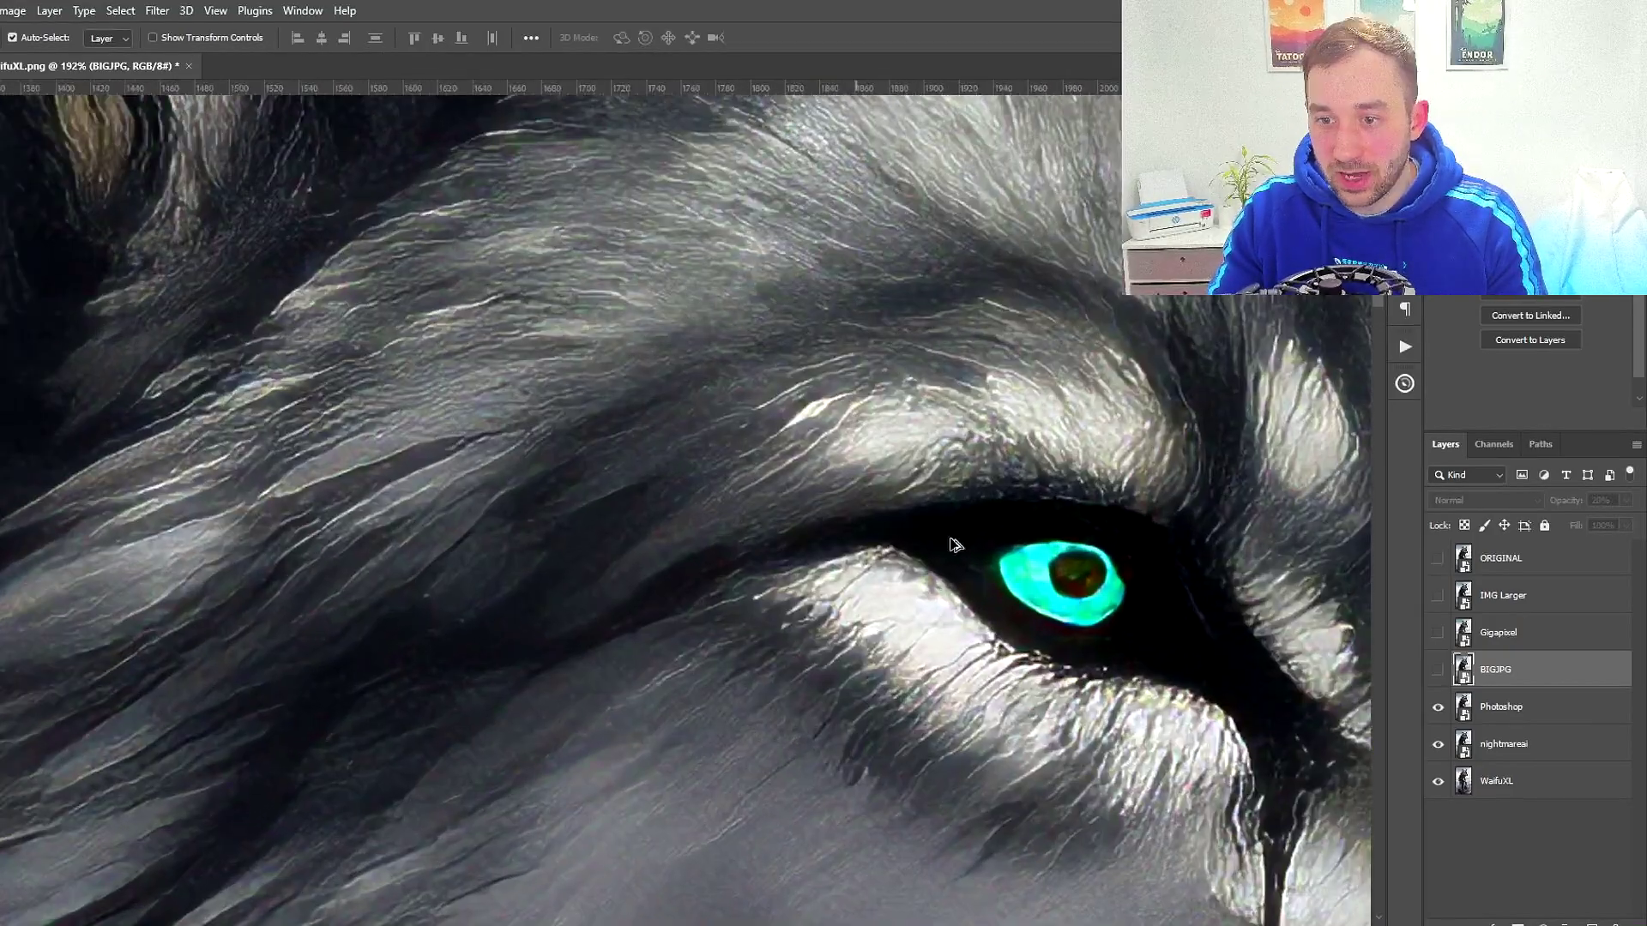
scroll(1081, 592, down, 1)
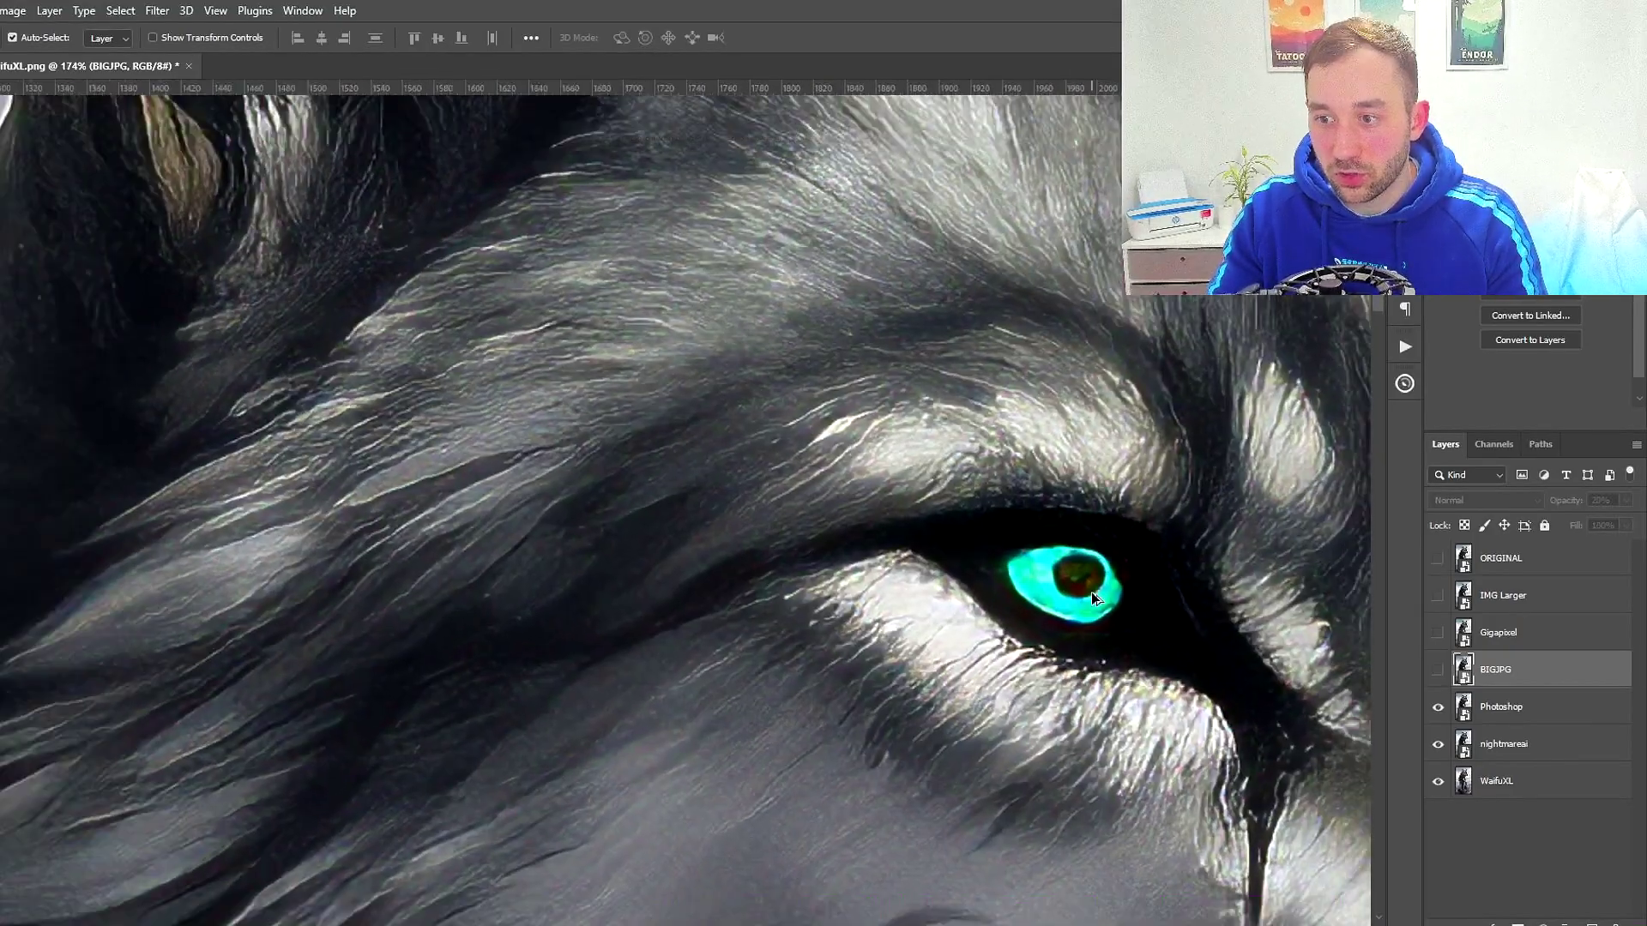
Turn BIGJPG, Gigapixel and IMG Larger back on, then hide all three together
click(1437, 673)
click(1438, 633)
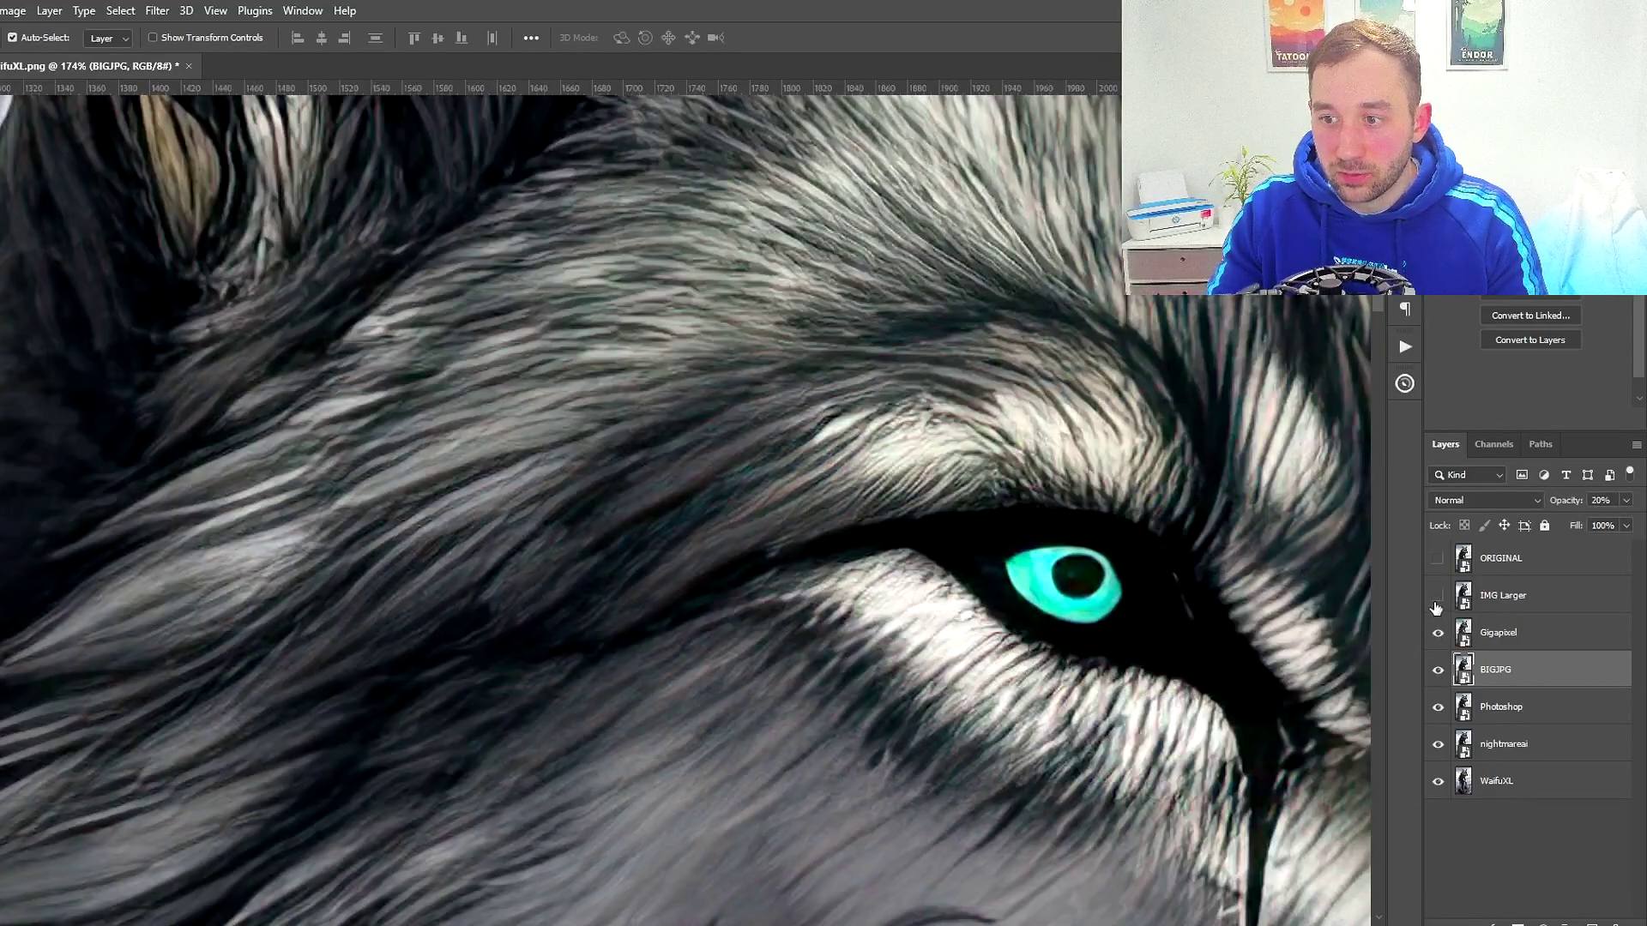
click(1437, 597)
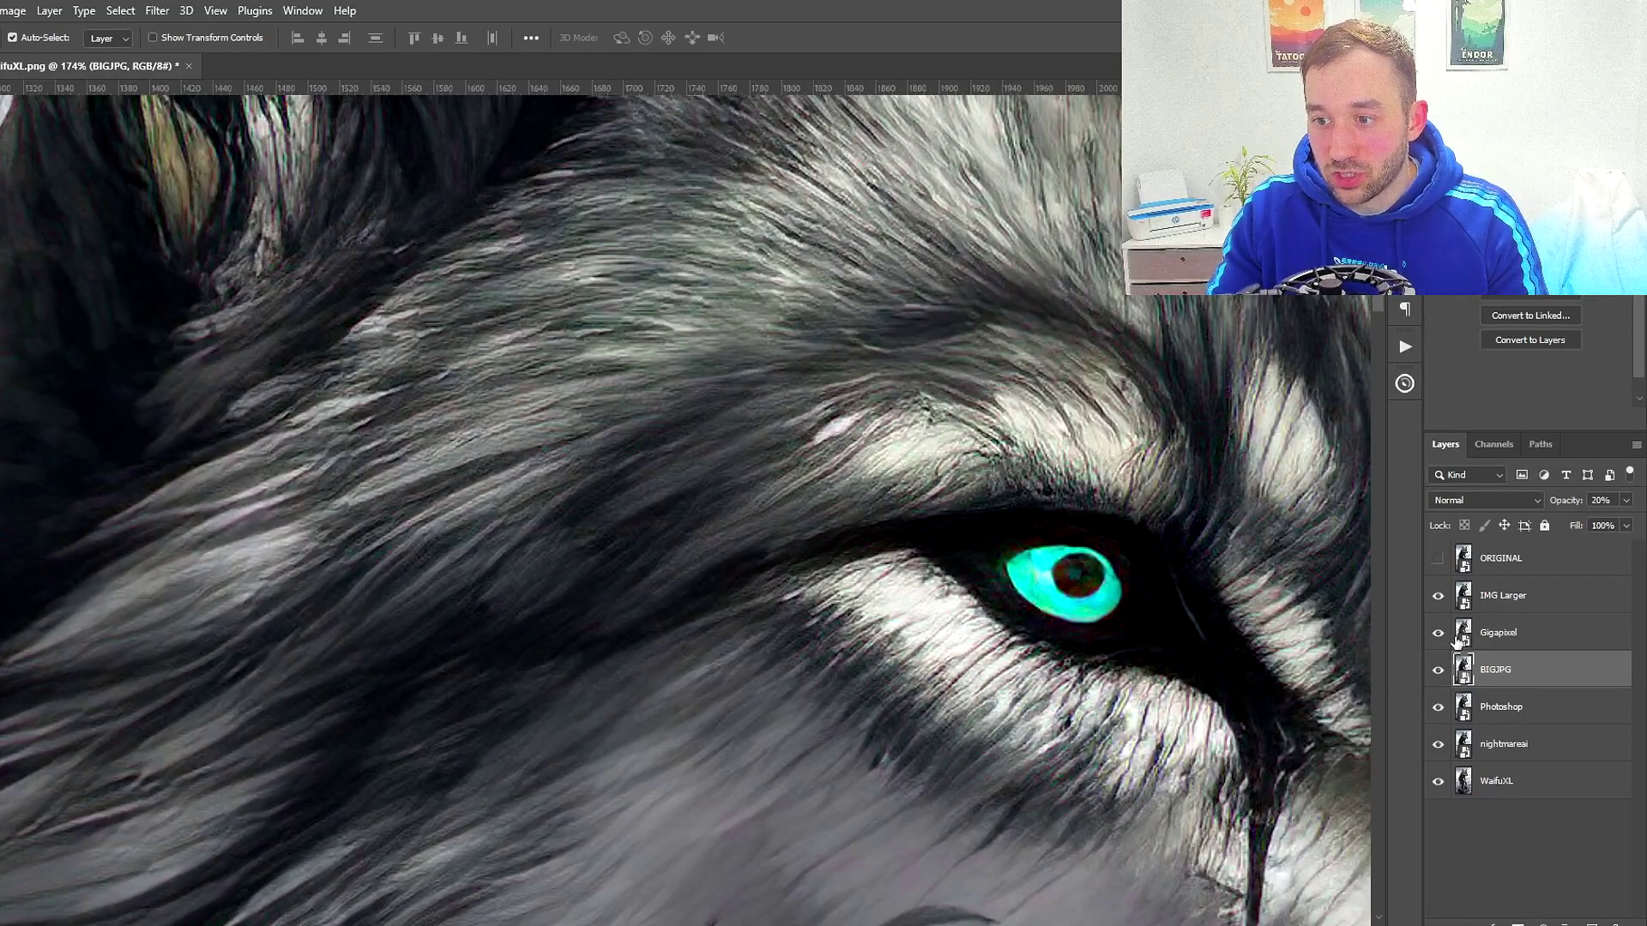
drag(1445, 669, 1438, 615)
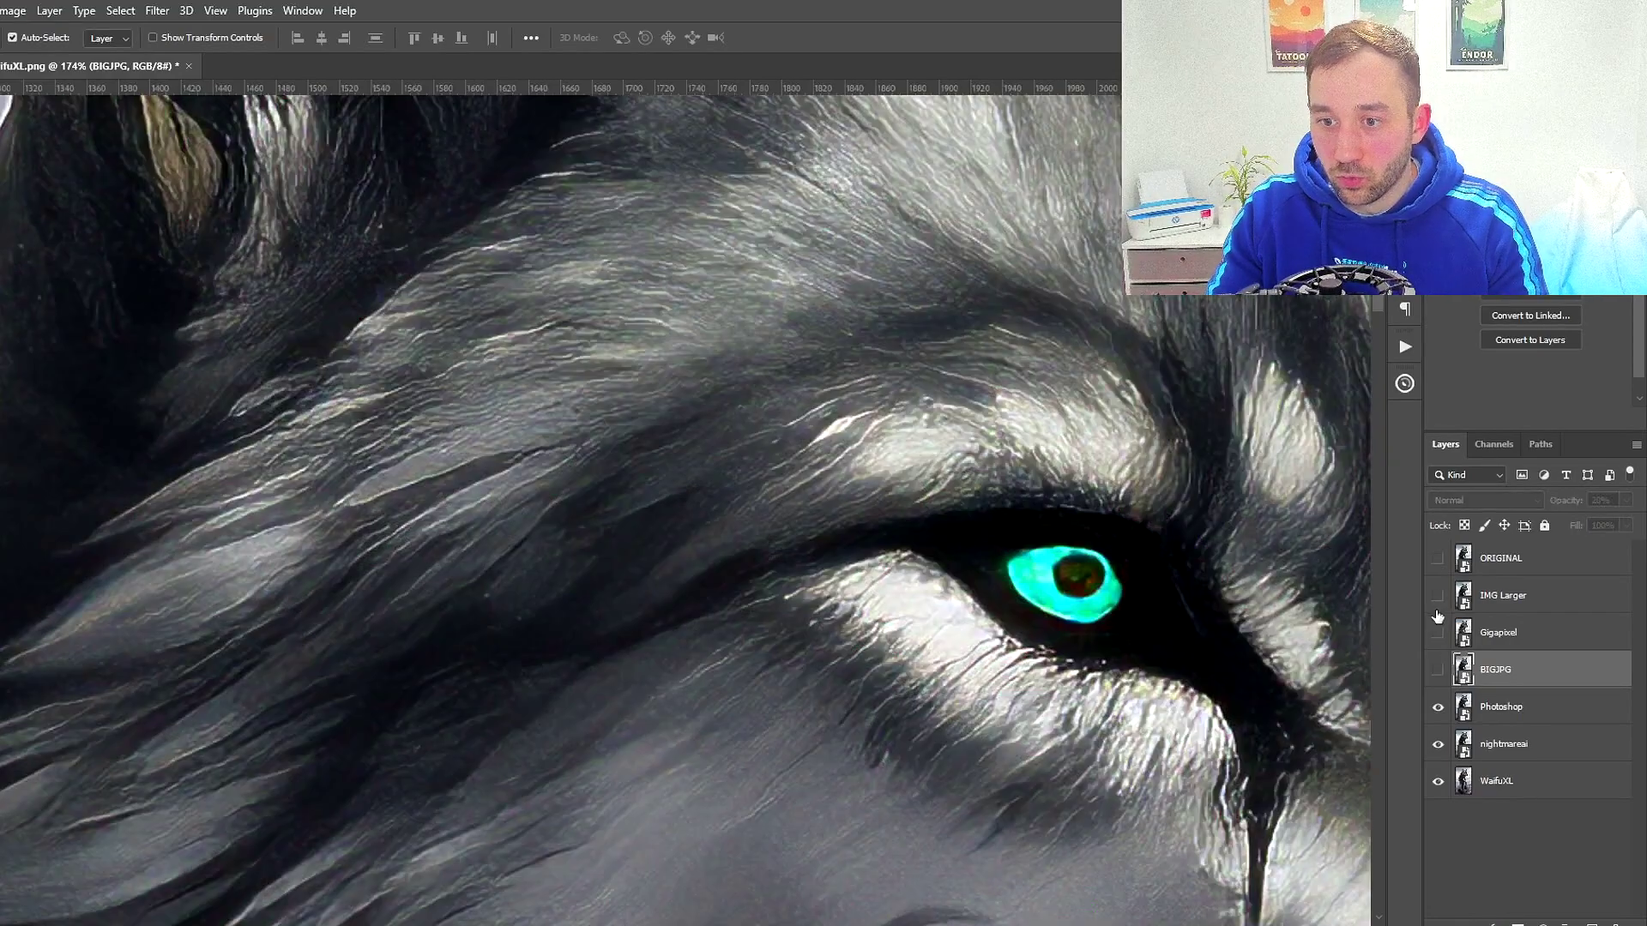
scroll(1064, 484, down, 2)
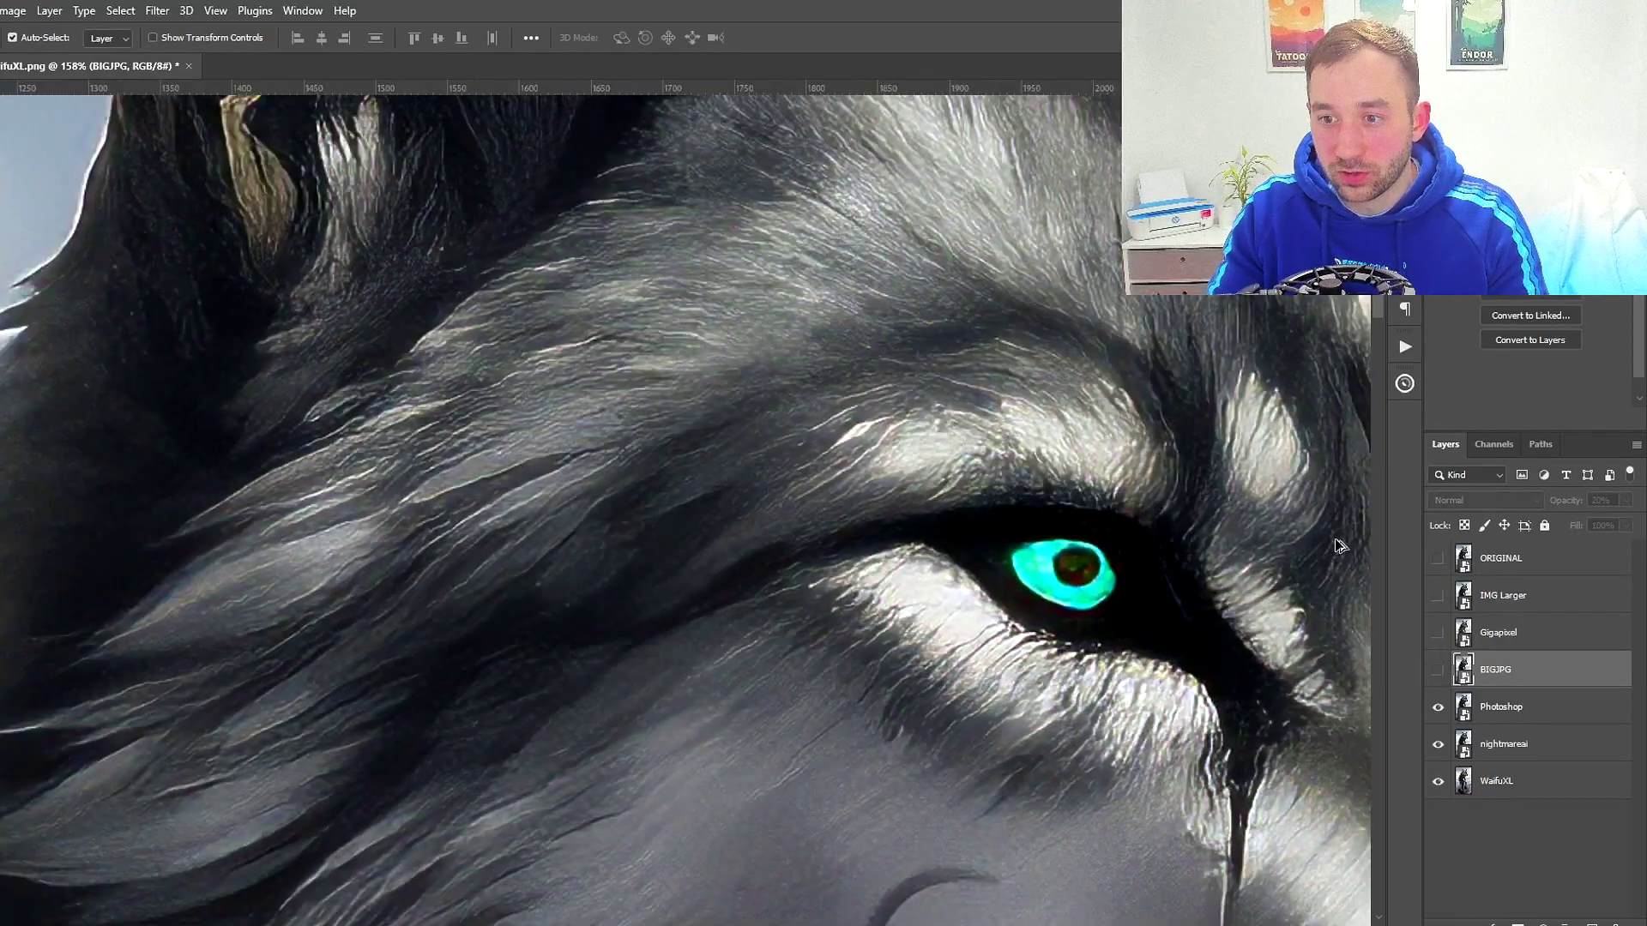
scroll(1061, 455, up, 5)
scroll(785, 300, up, 4)
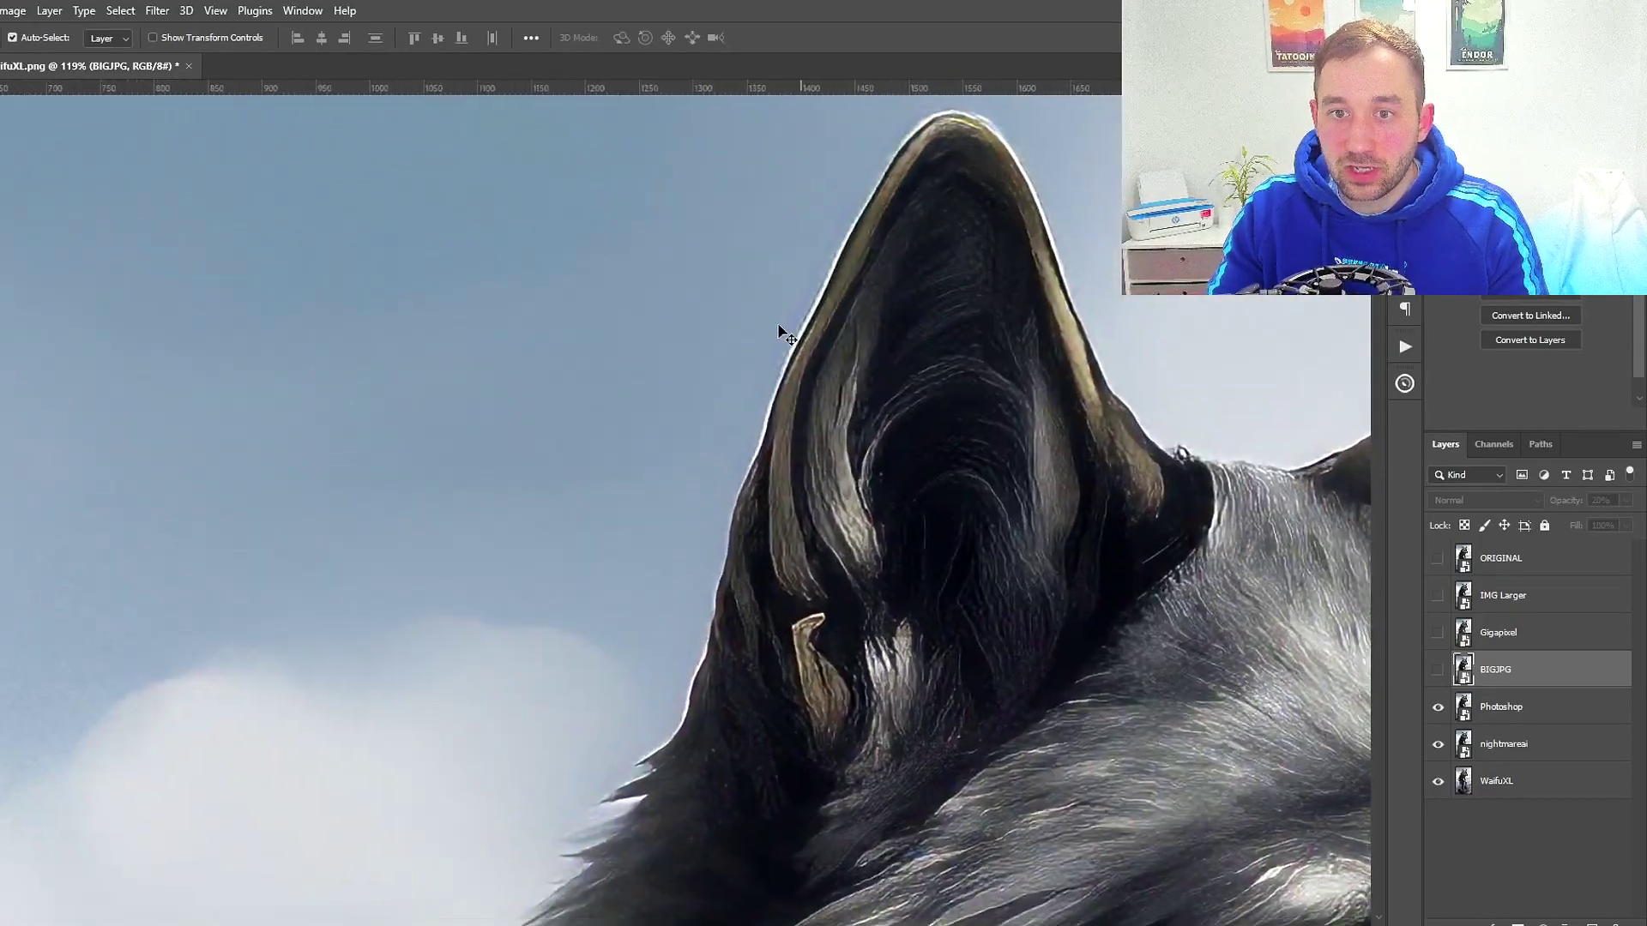
scroll(767, 313, down, 5)
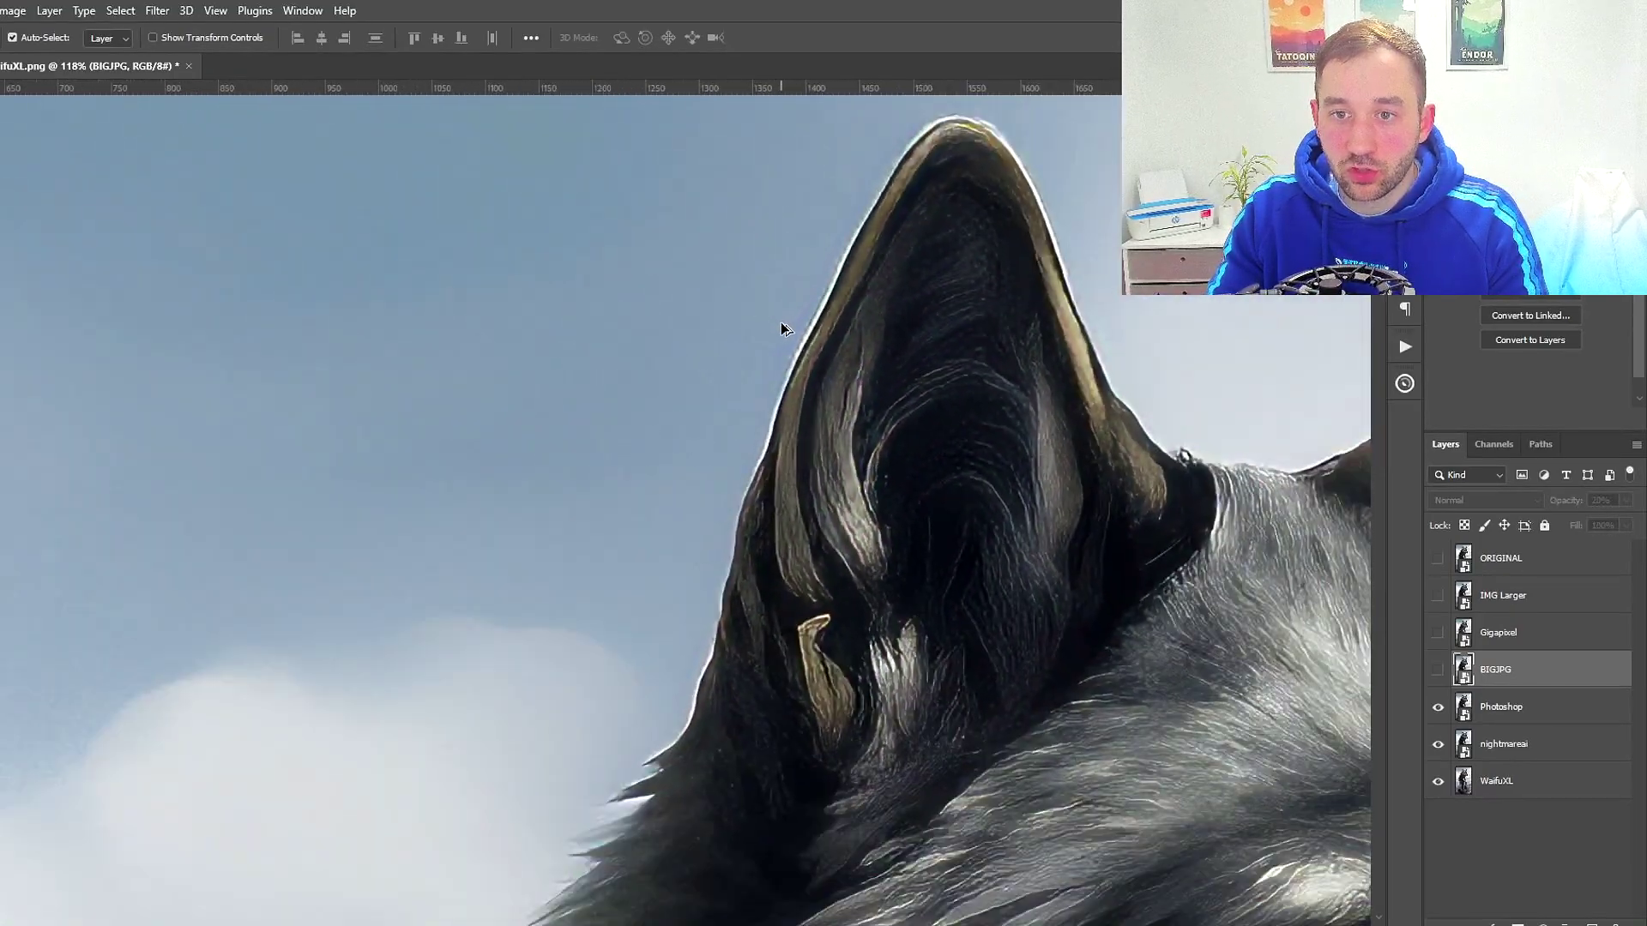
scroll(901, 266, up, 2)
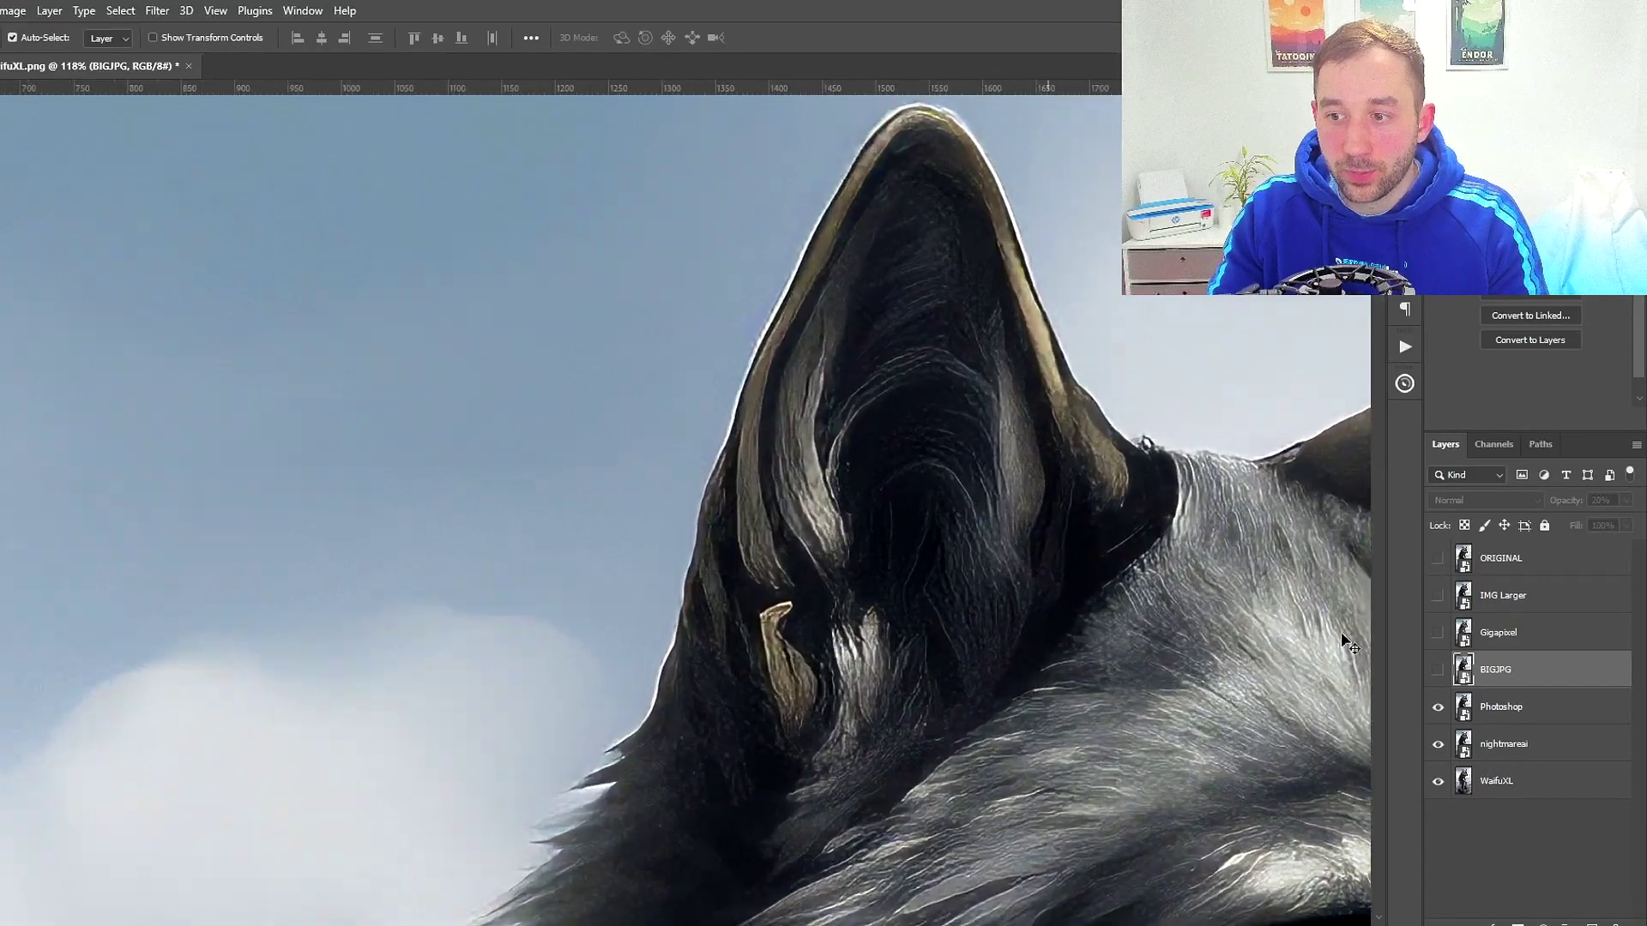
Flick BIGJPG on and off on a magnified ear close-up, leaving it hidden
click(1439, 671)
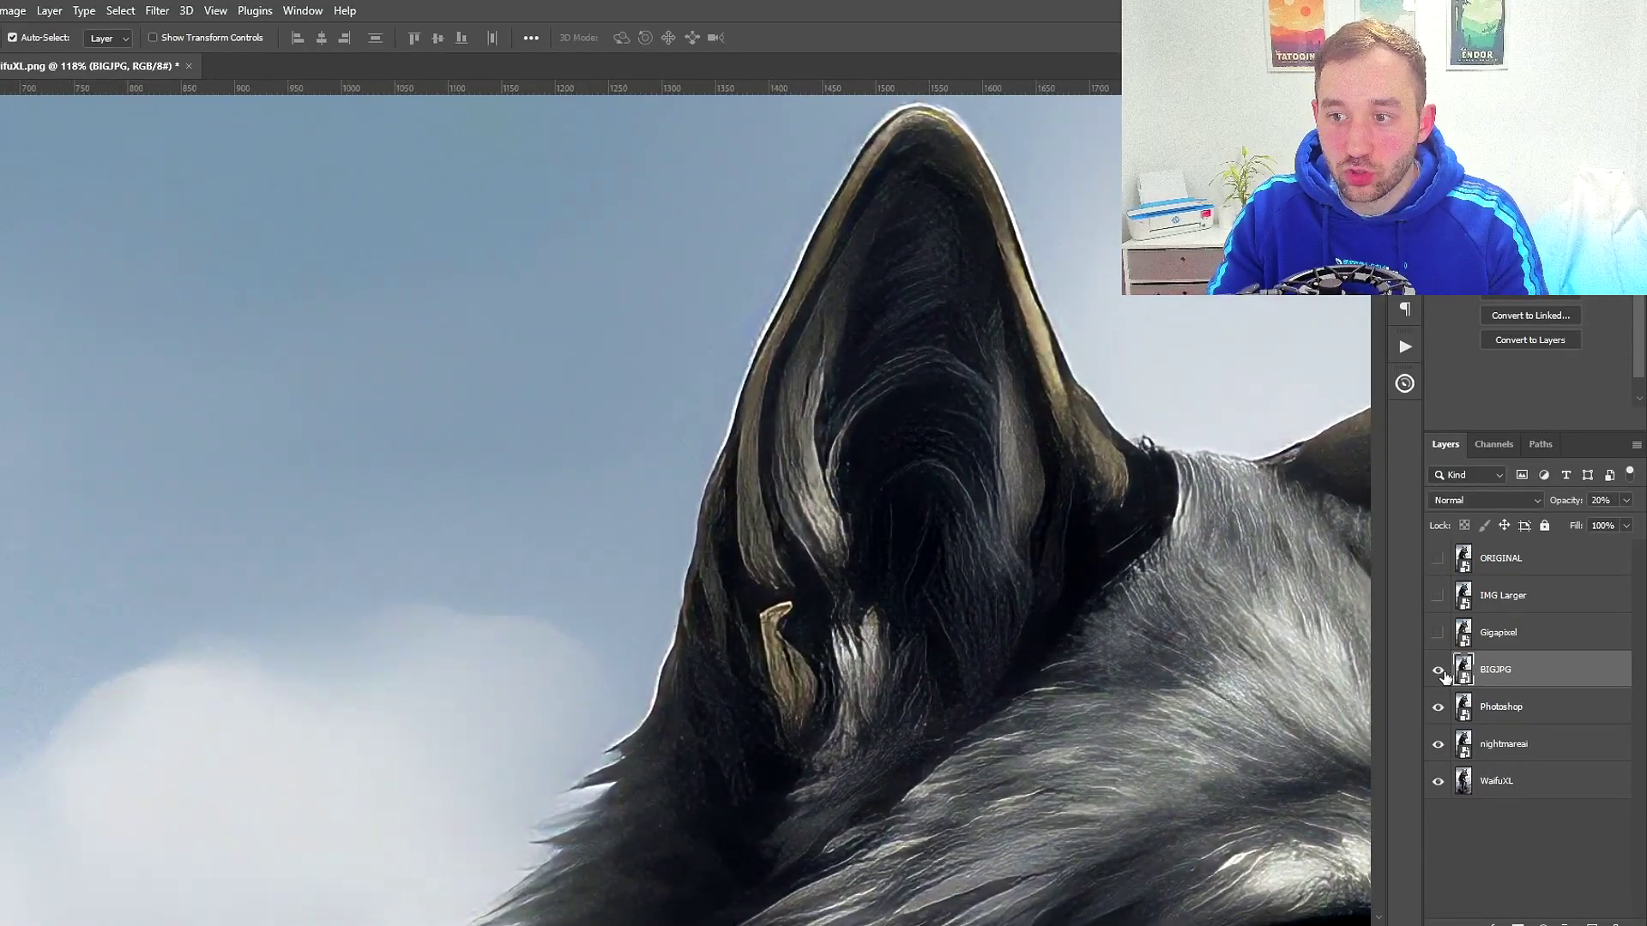
click(1439, 671)
key(ctrl+plus)
click(1438, 671)
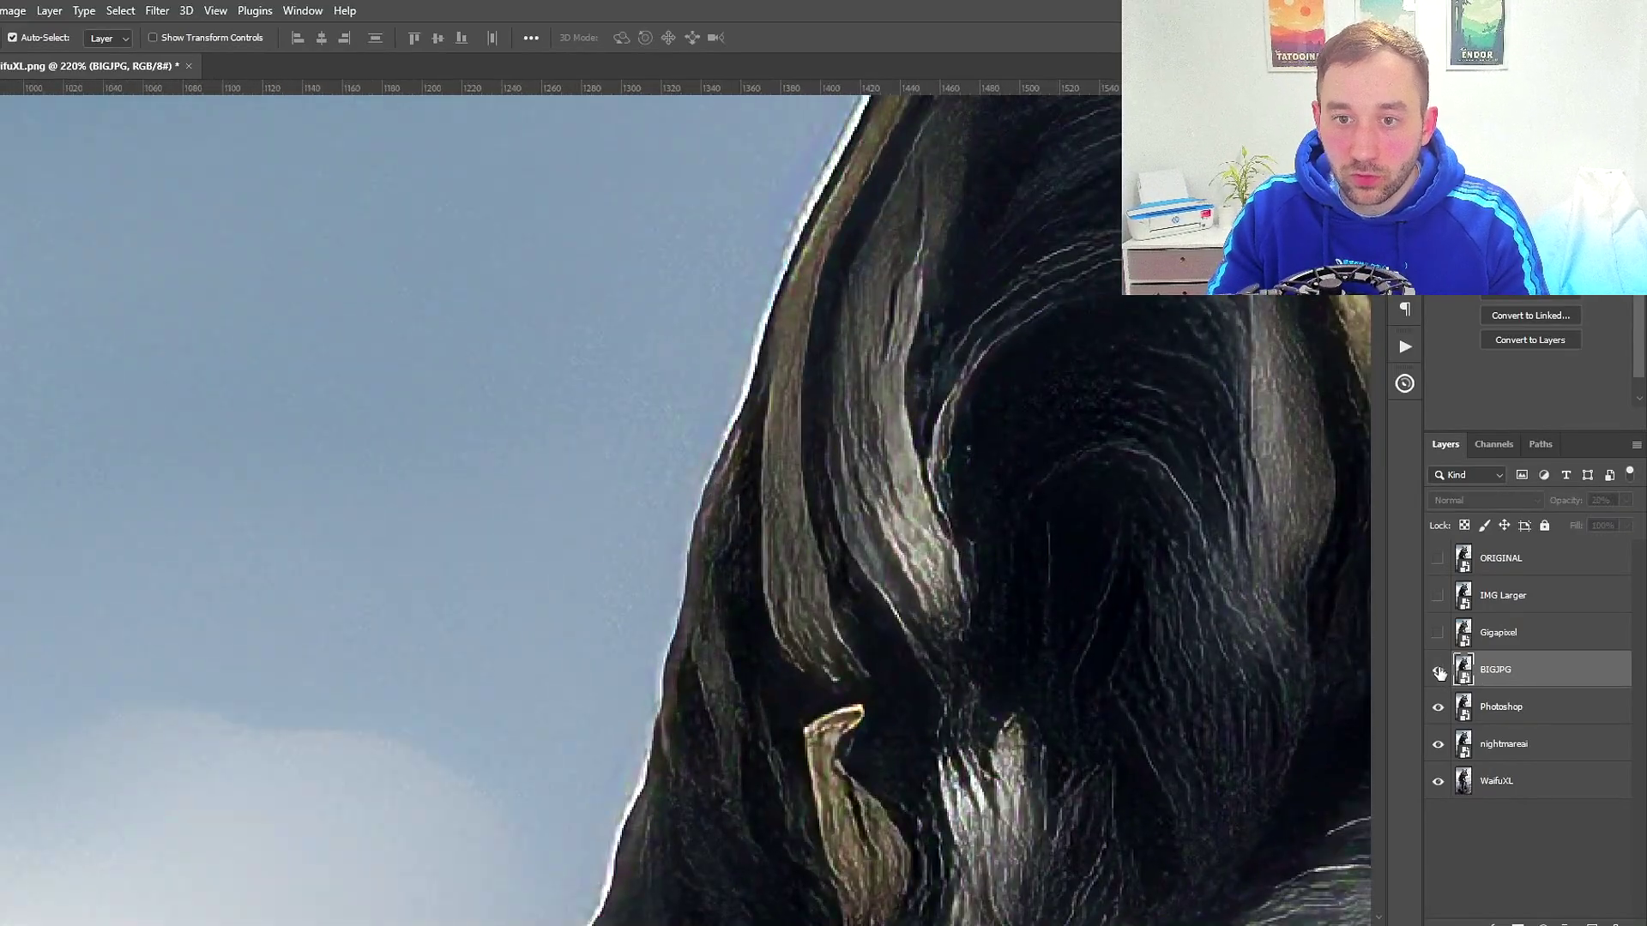
click(1438, 671)
click(1440, 674)
scroll(1140, 570, down, 3)
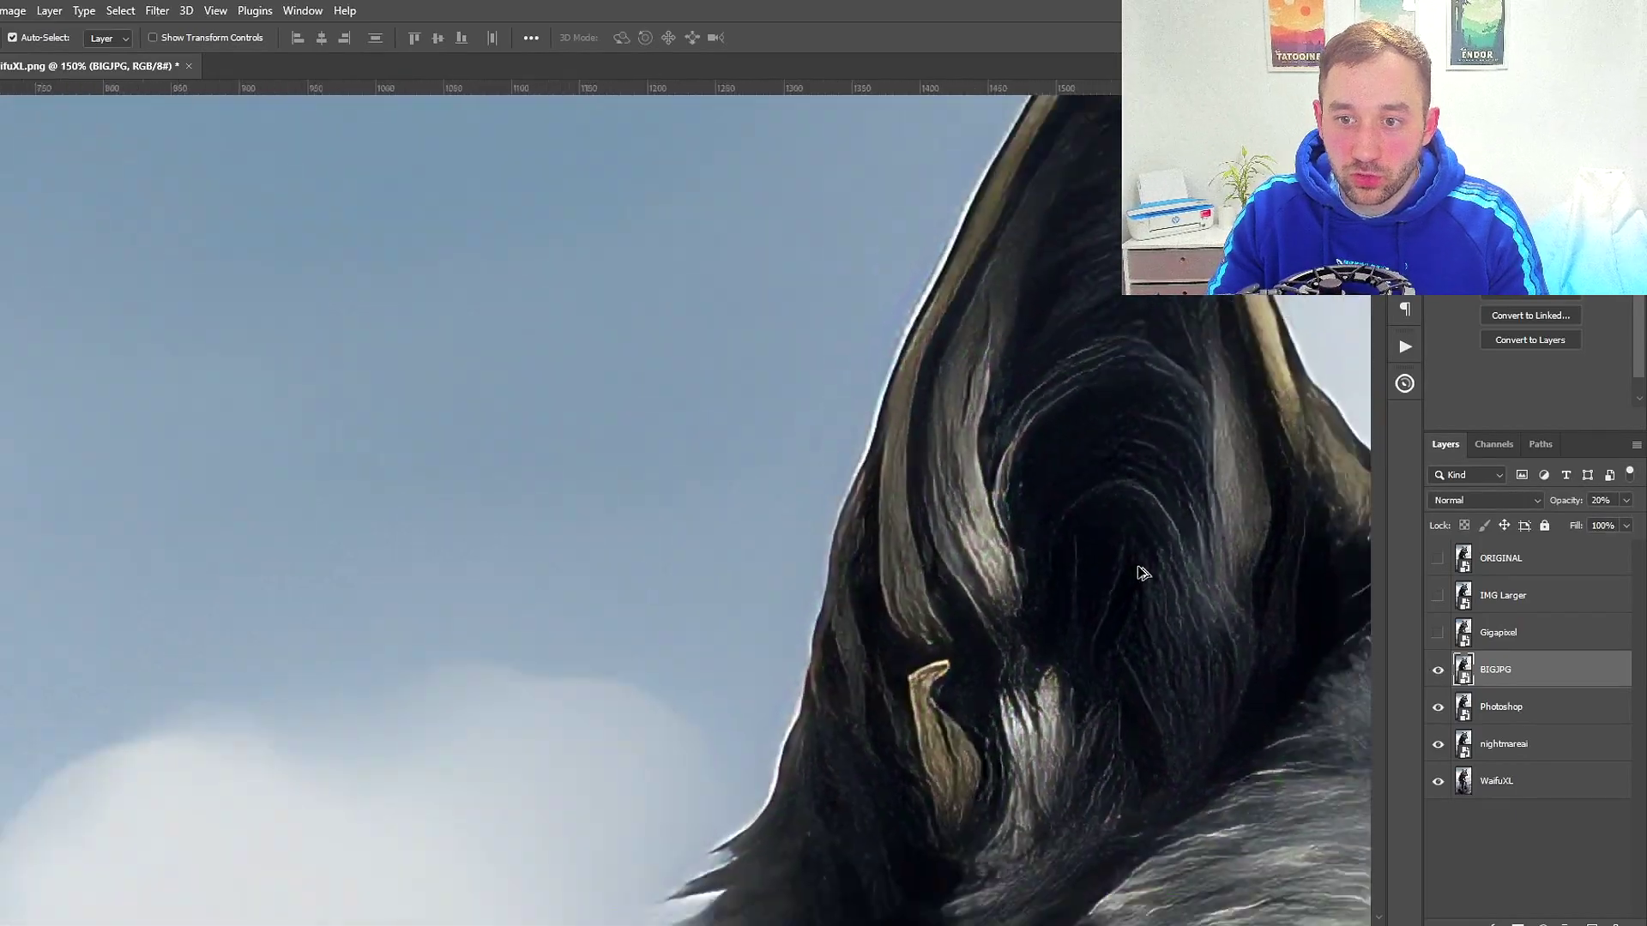
click(1440, 674)
scroll(788, 396, down, 1)
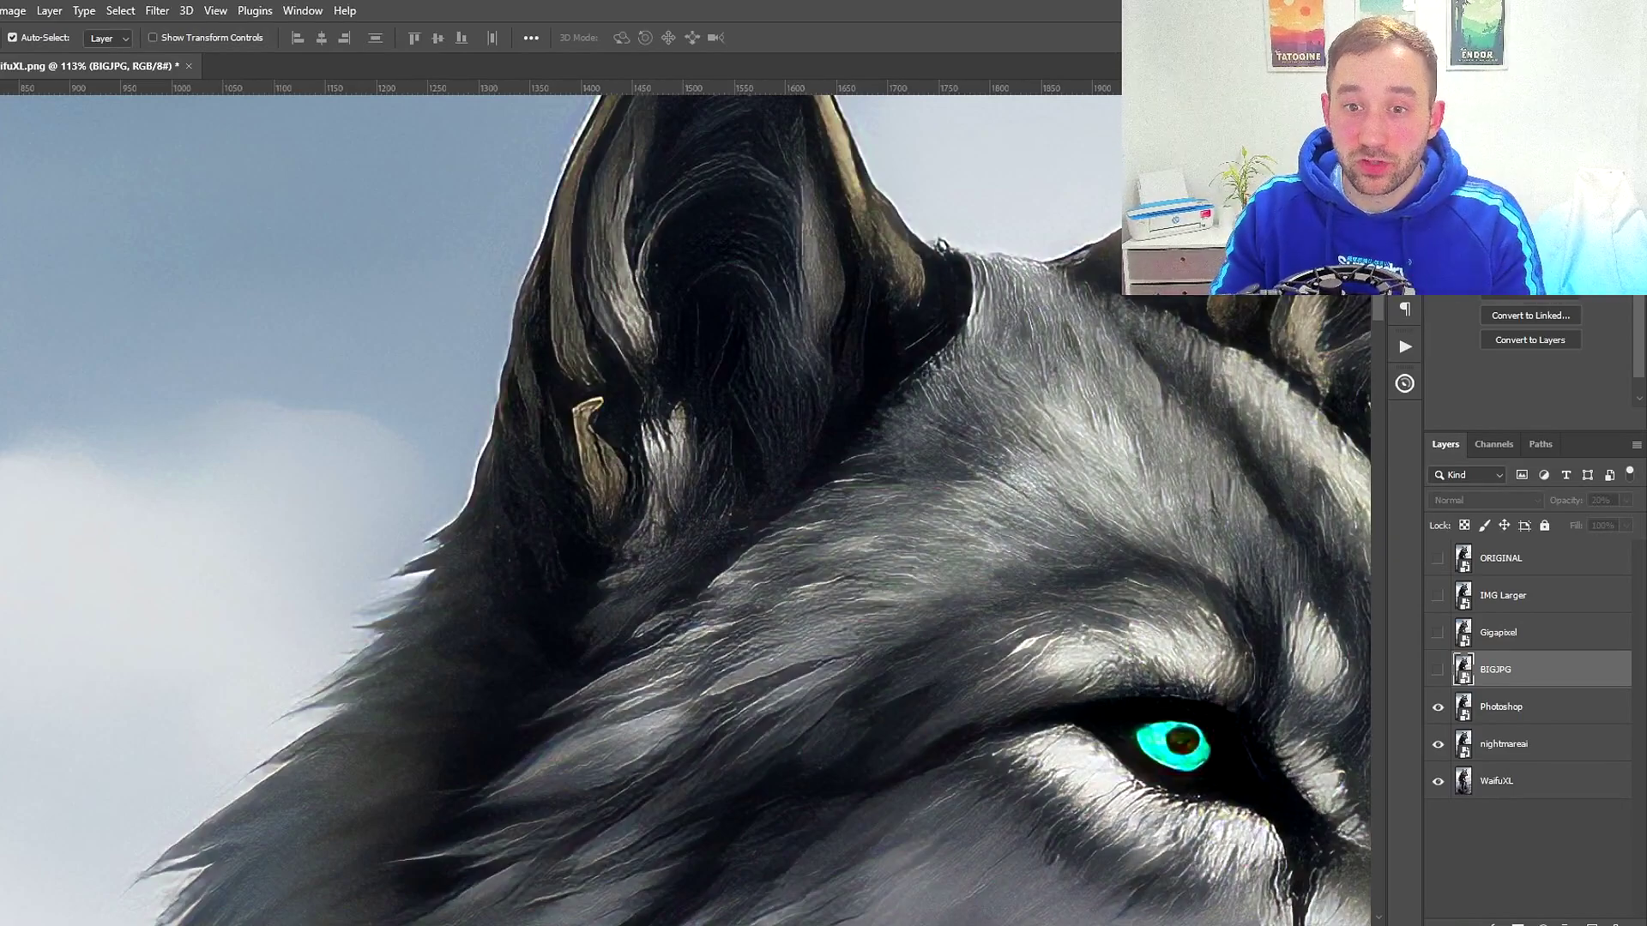
scroll(824, 430, down, 1)
drag(824, 430, 875, 443)
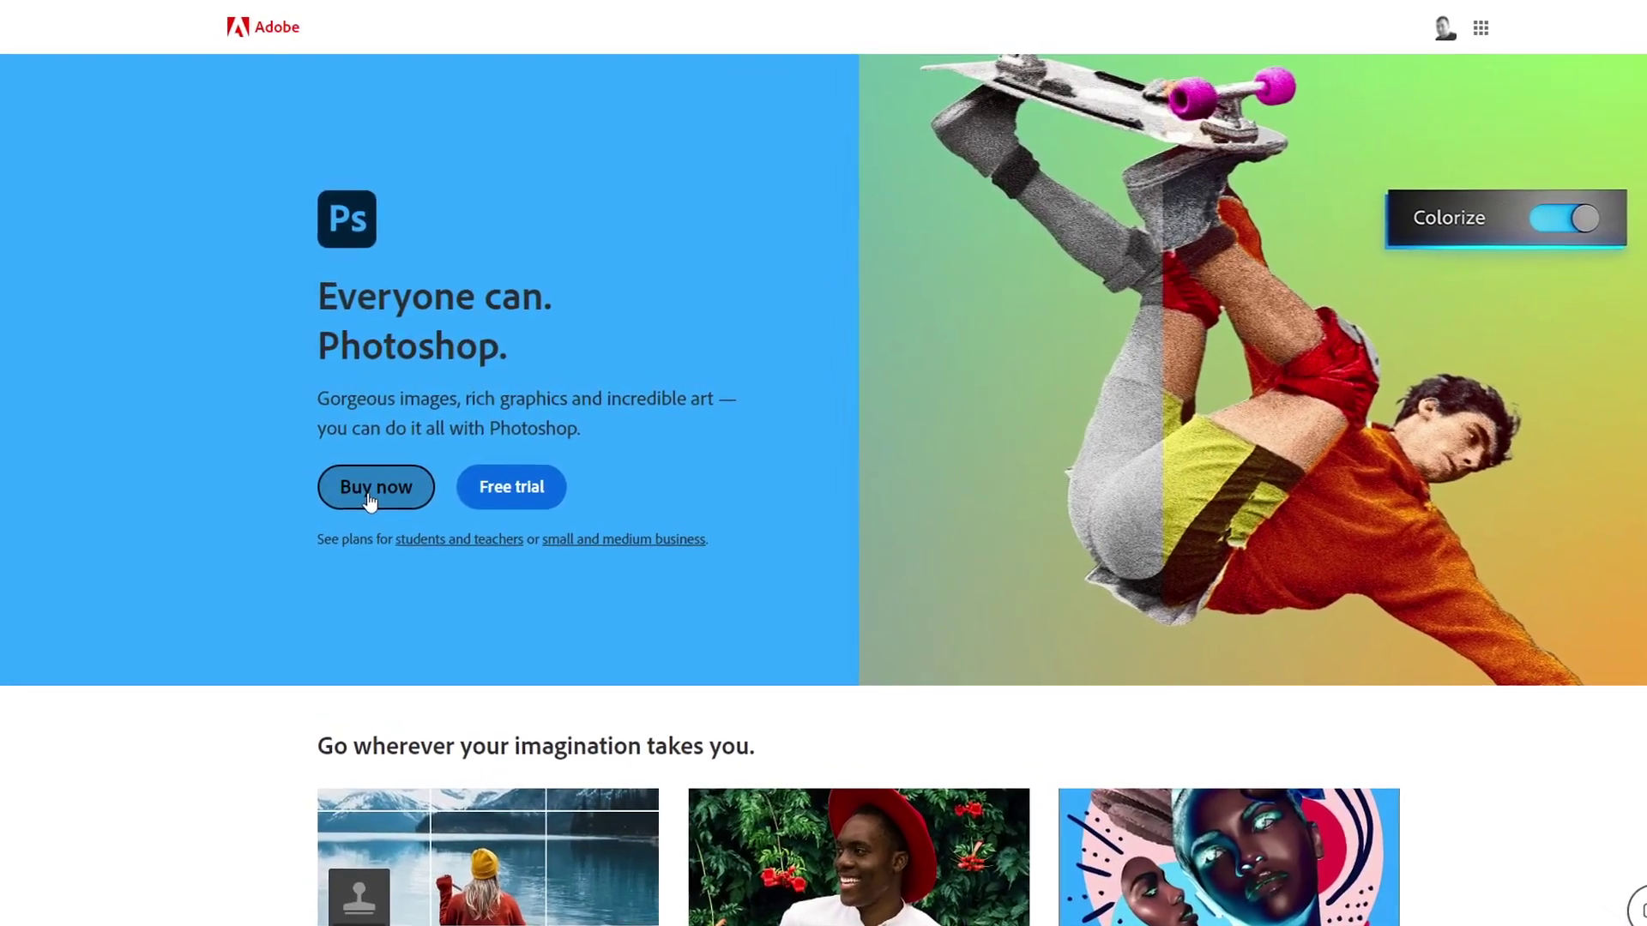
Go to Adobe's plans and pricing page and highlight the £9.98/mo Photography plan details
click(369, 485)
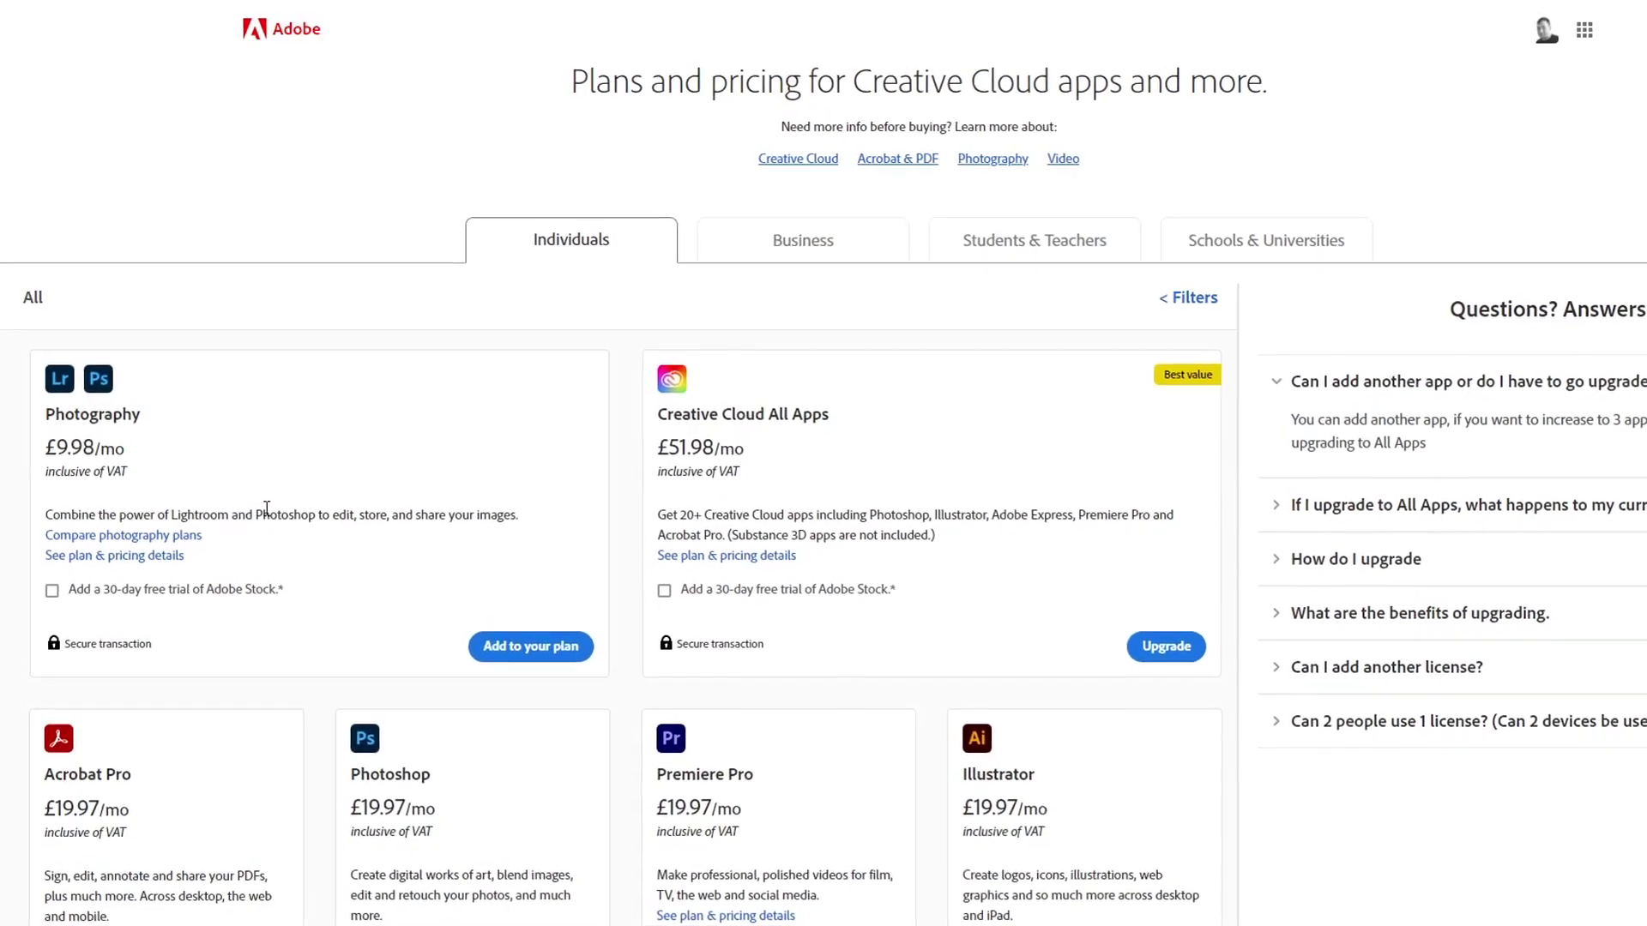
scroll(176, 473, down, 1)
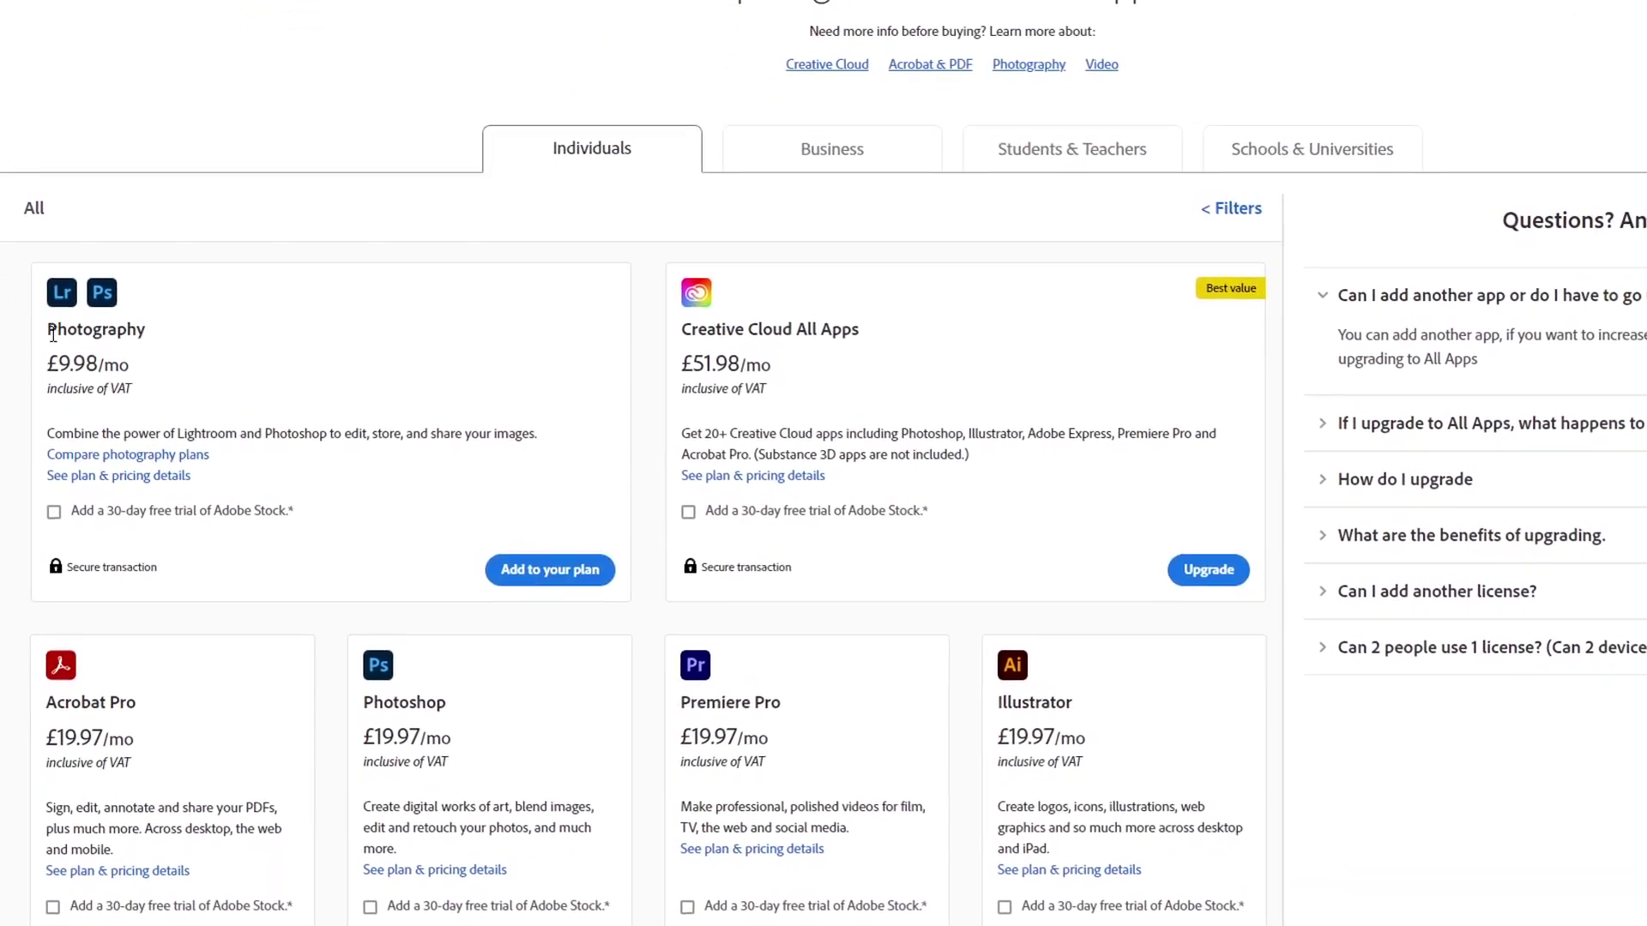
drag(47, 327, 537, 535)
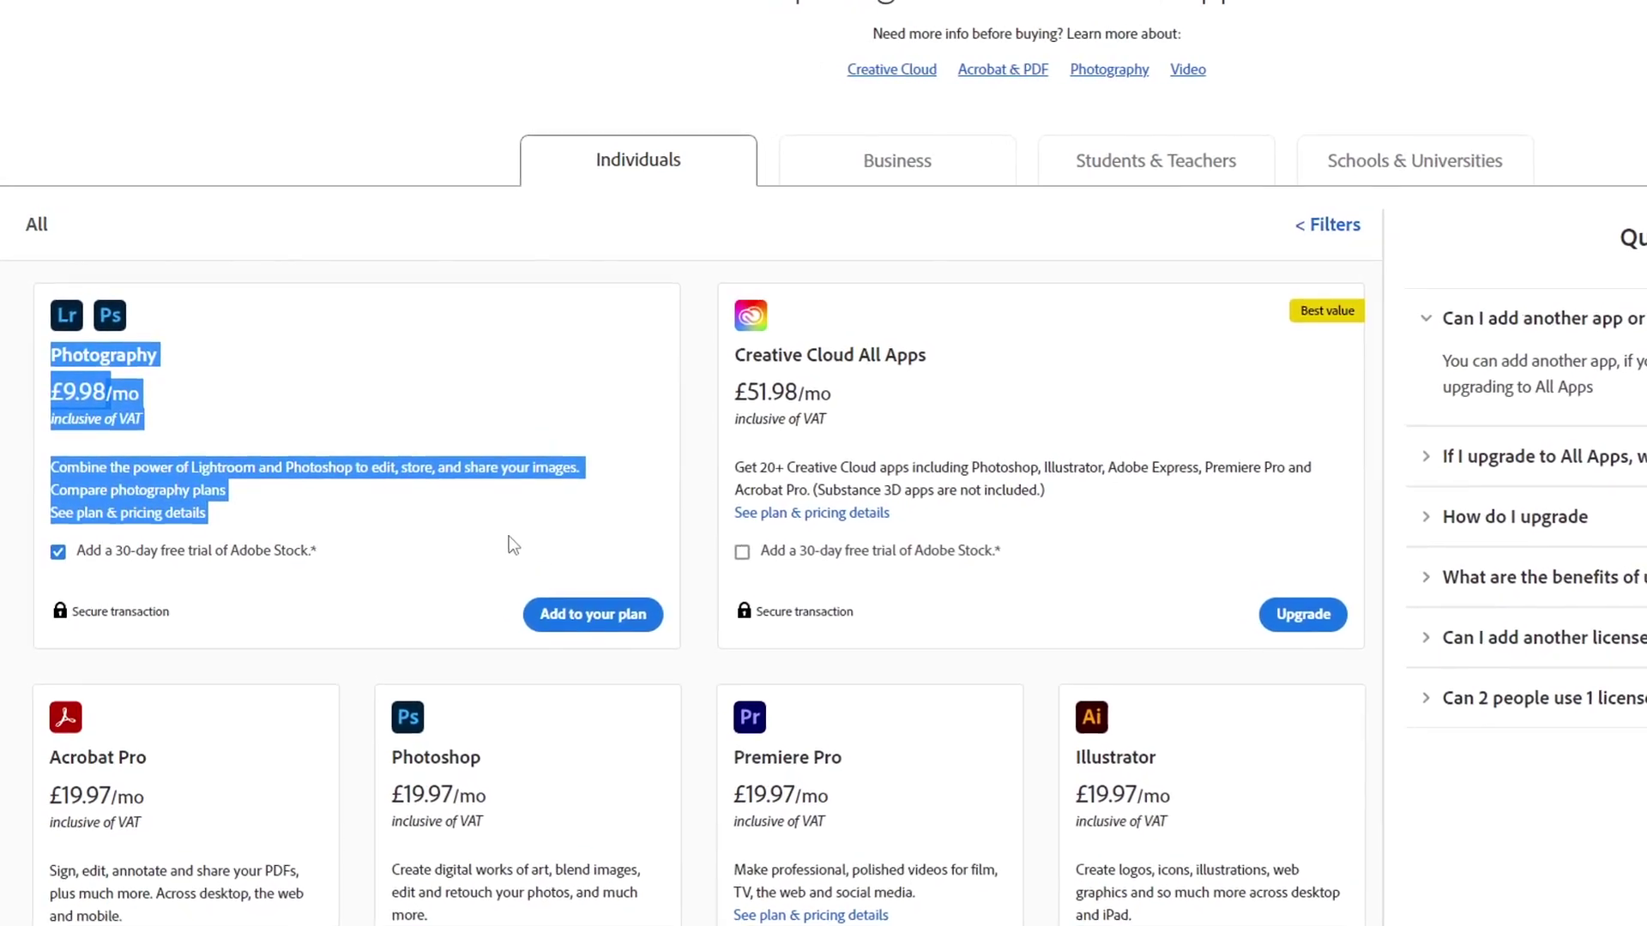
click(242, 601)
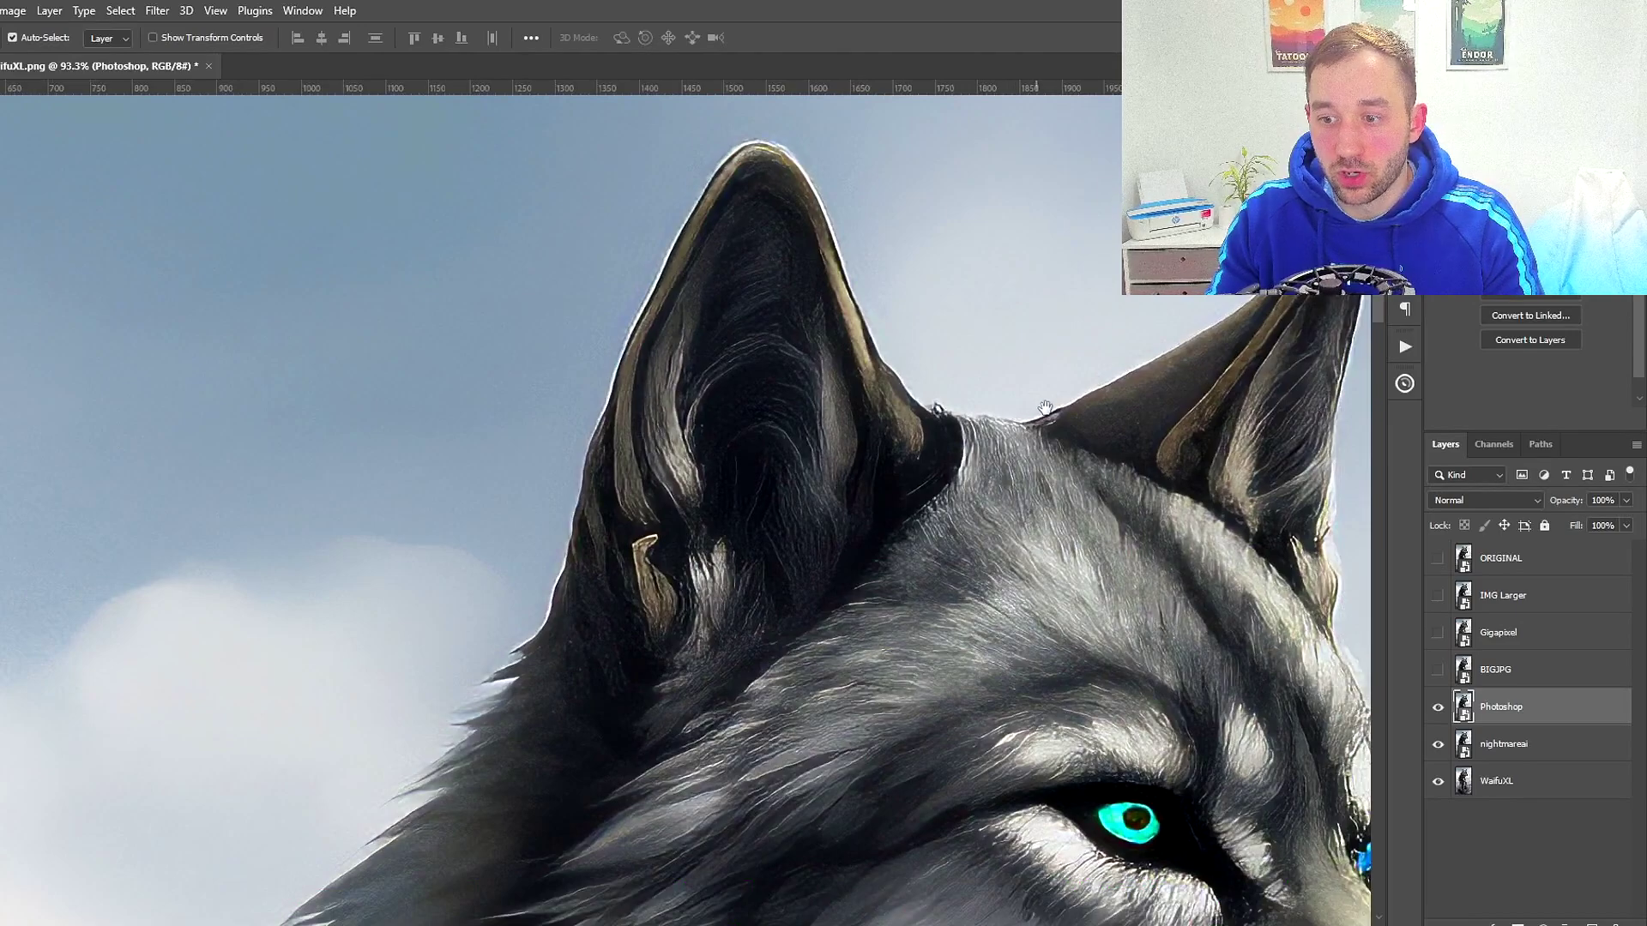
drag(1037, 408, 1061, 406)
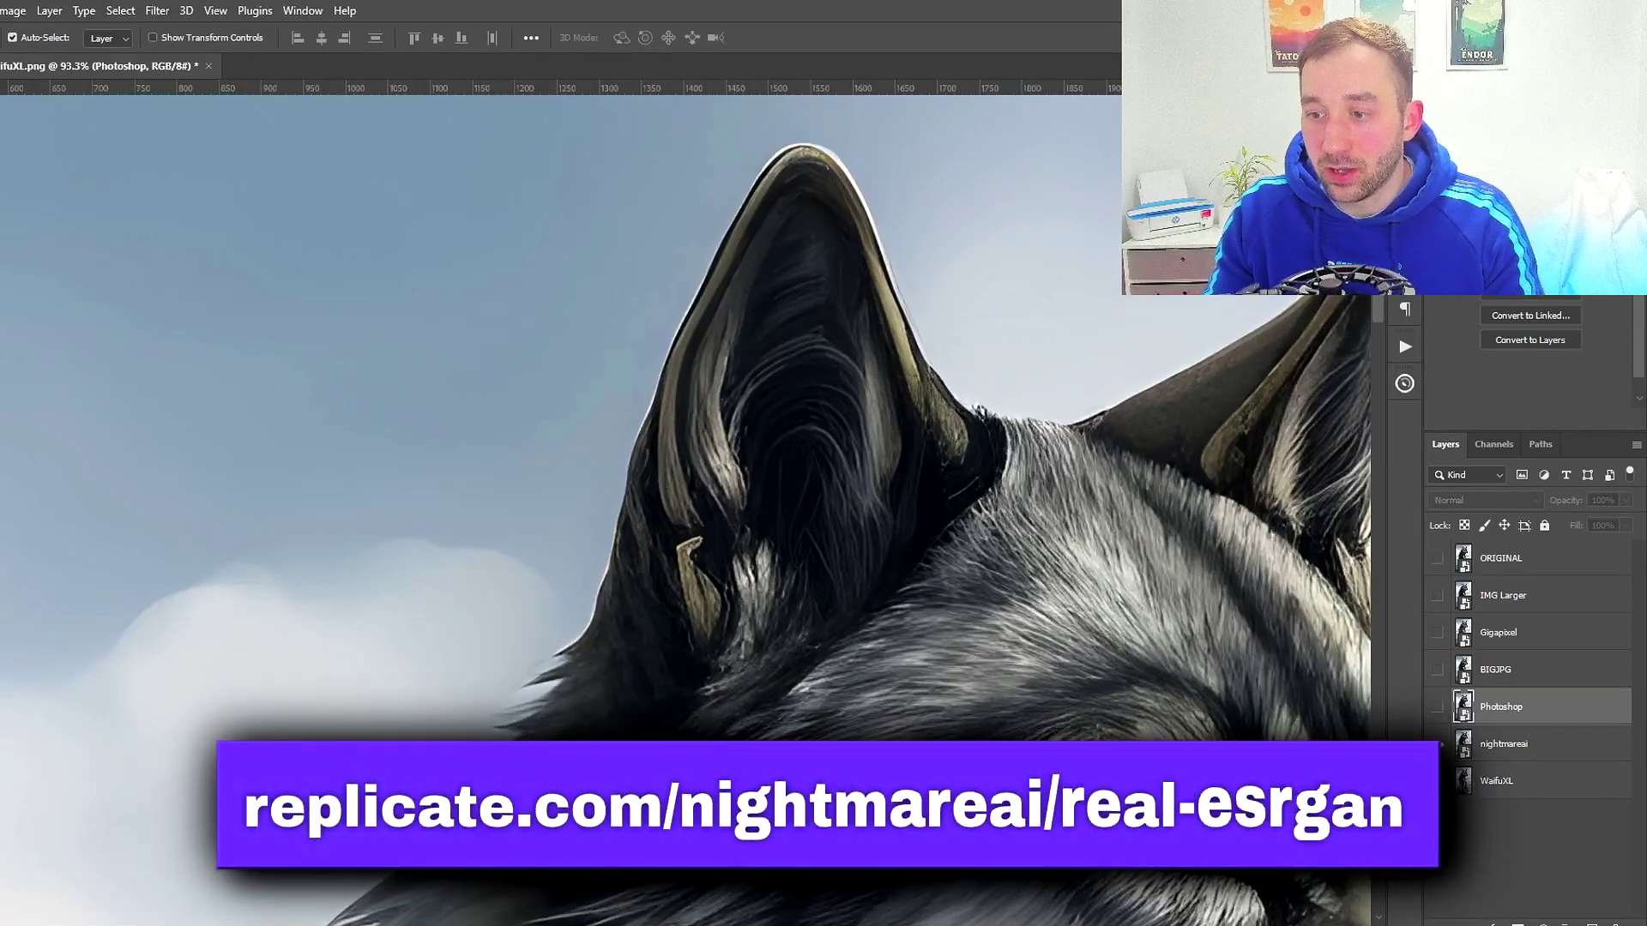
scroll(1025, 723, up, 1)
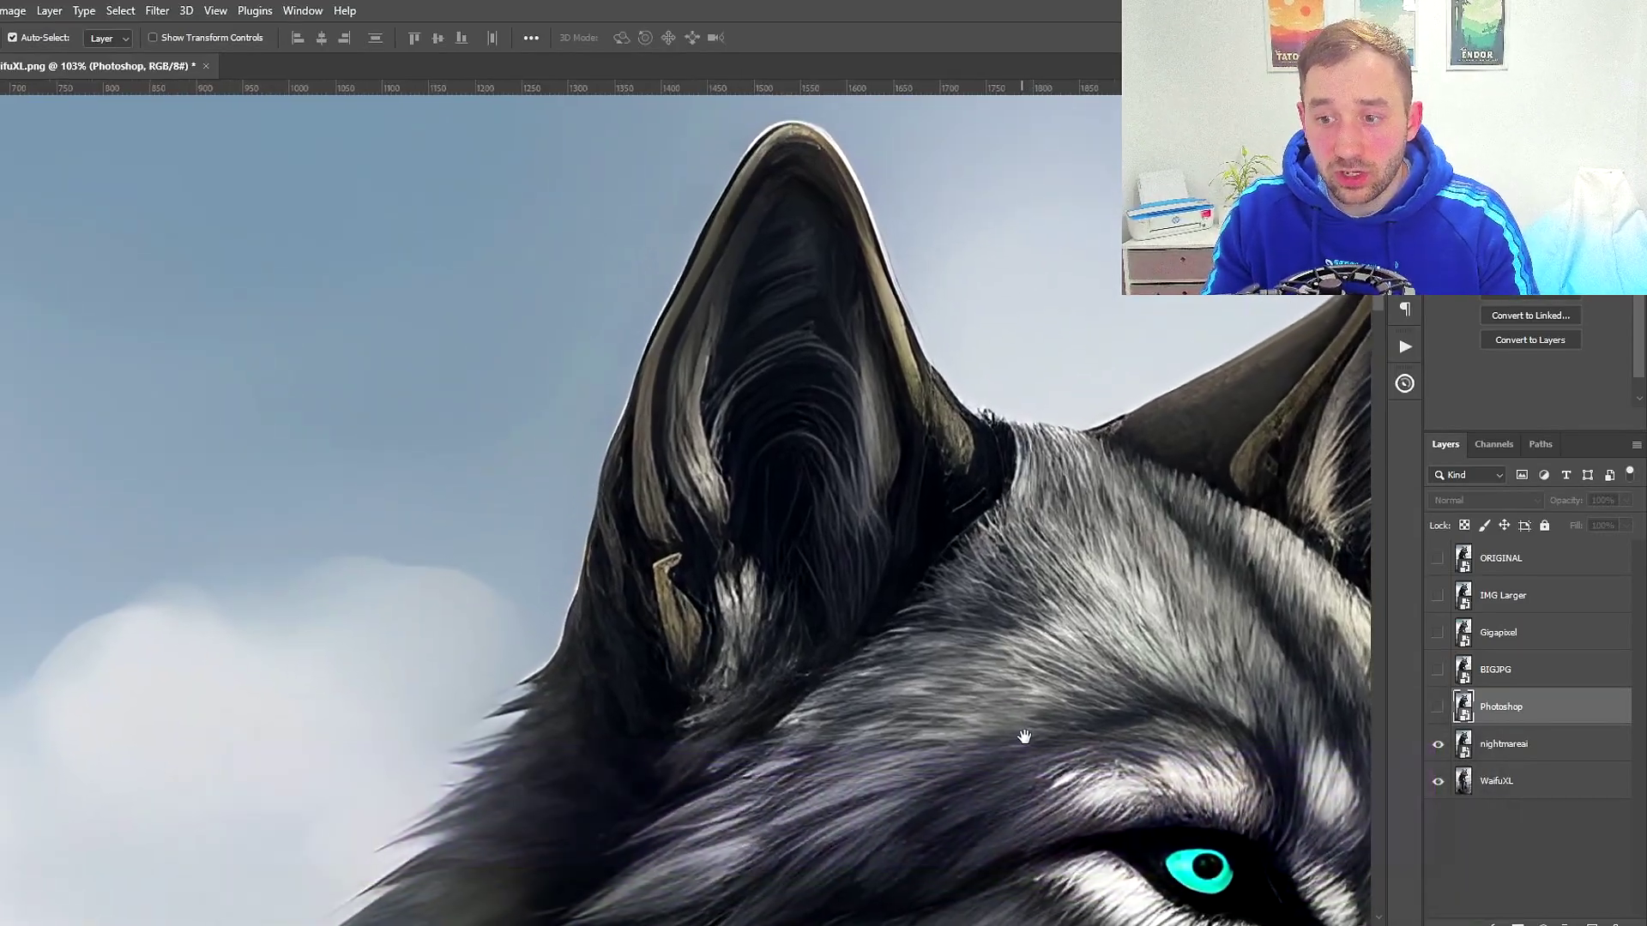
drag(1025, 737, 1050, 730)
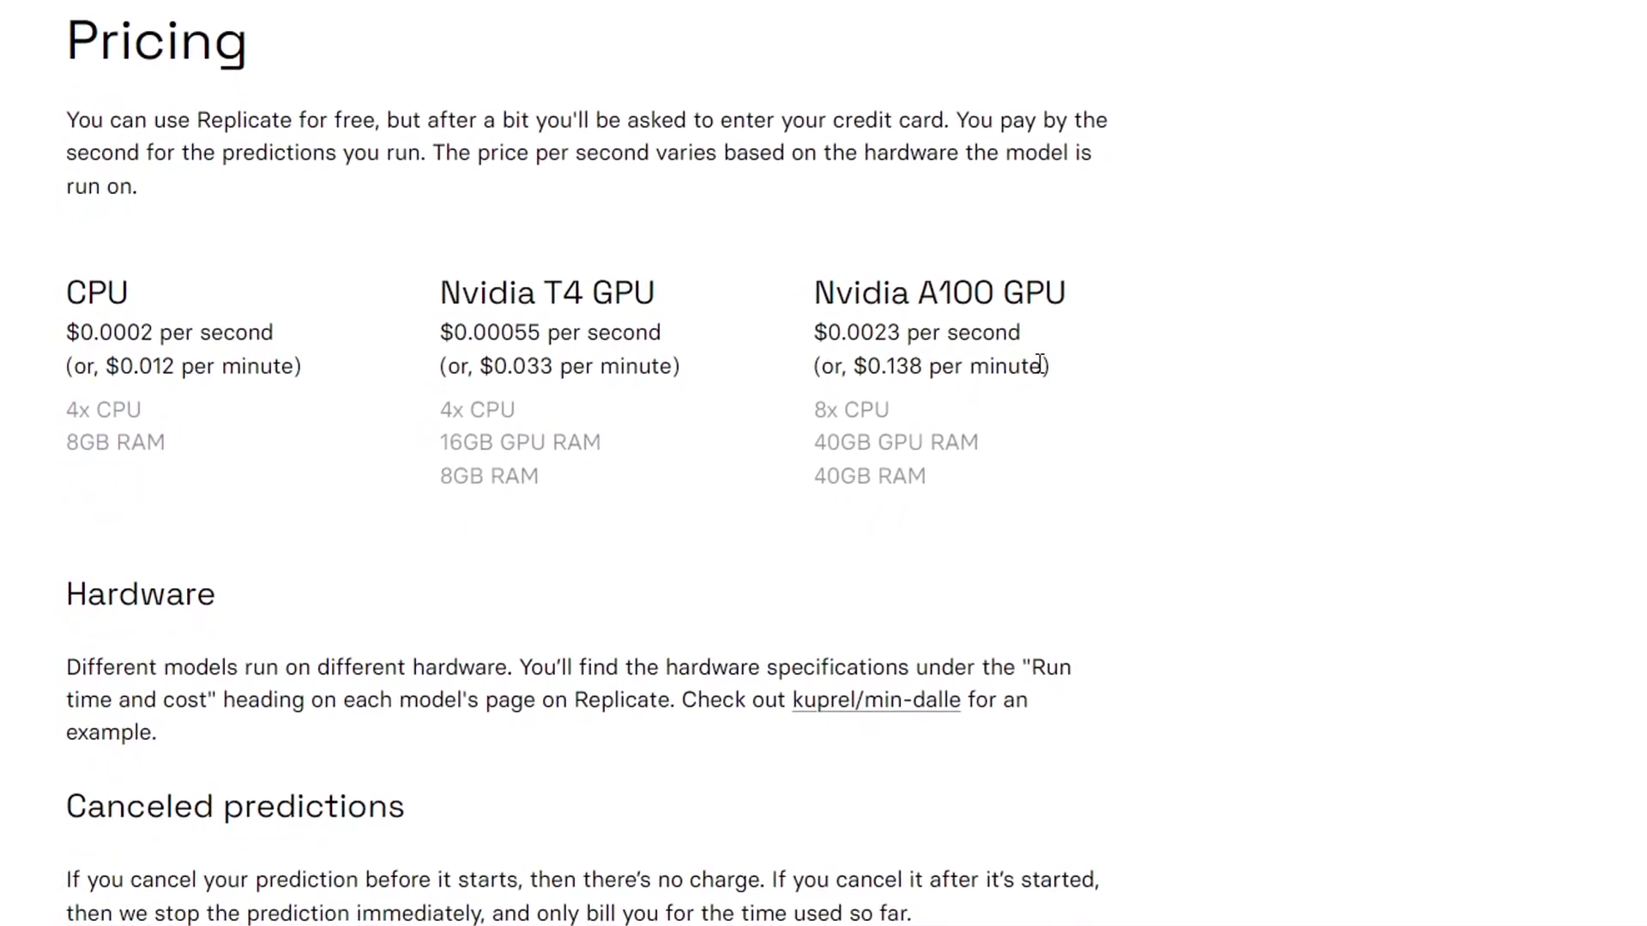
Scroll Replicate's pricing page to Billing and select its first paragraph
scroll(1050, 355, down, 3)
scroll(1052, 346, down, 4)
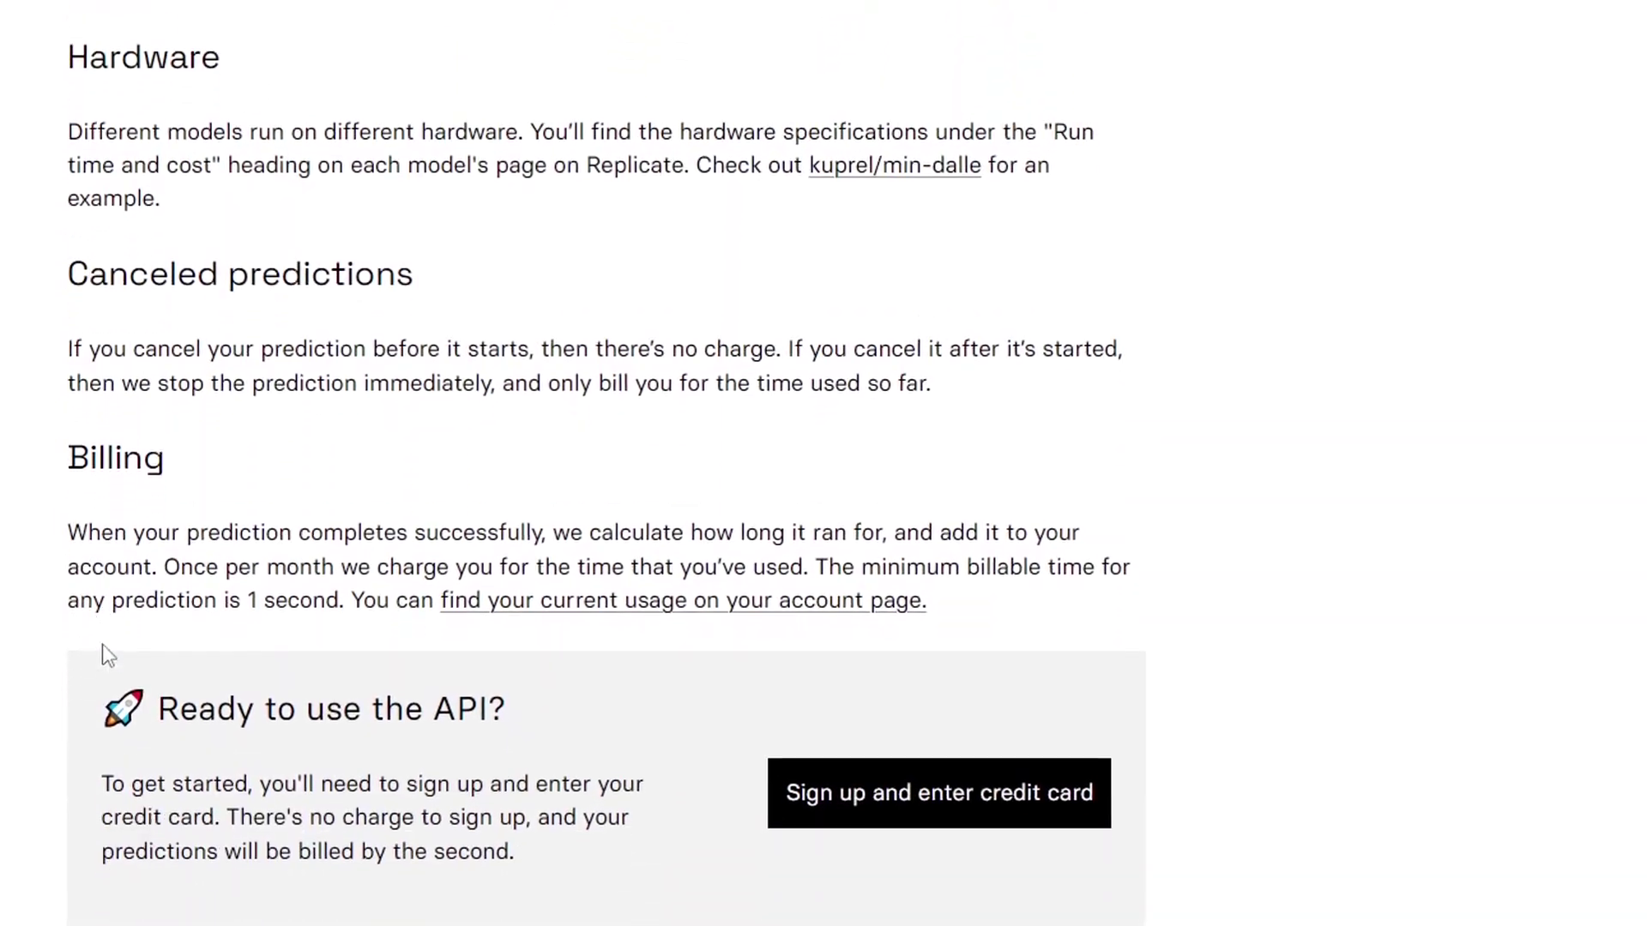
drag(71, 518, 360, 562)
Show the ORIGINAL layer against nightmareai, then hide it again
click(467, 572)
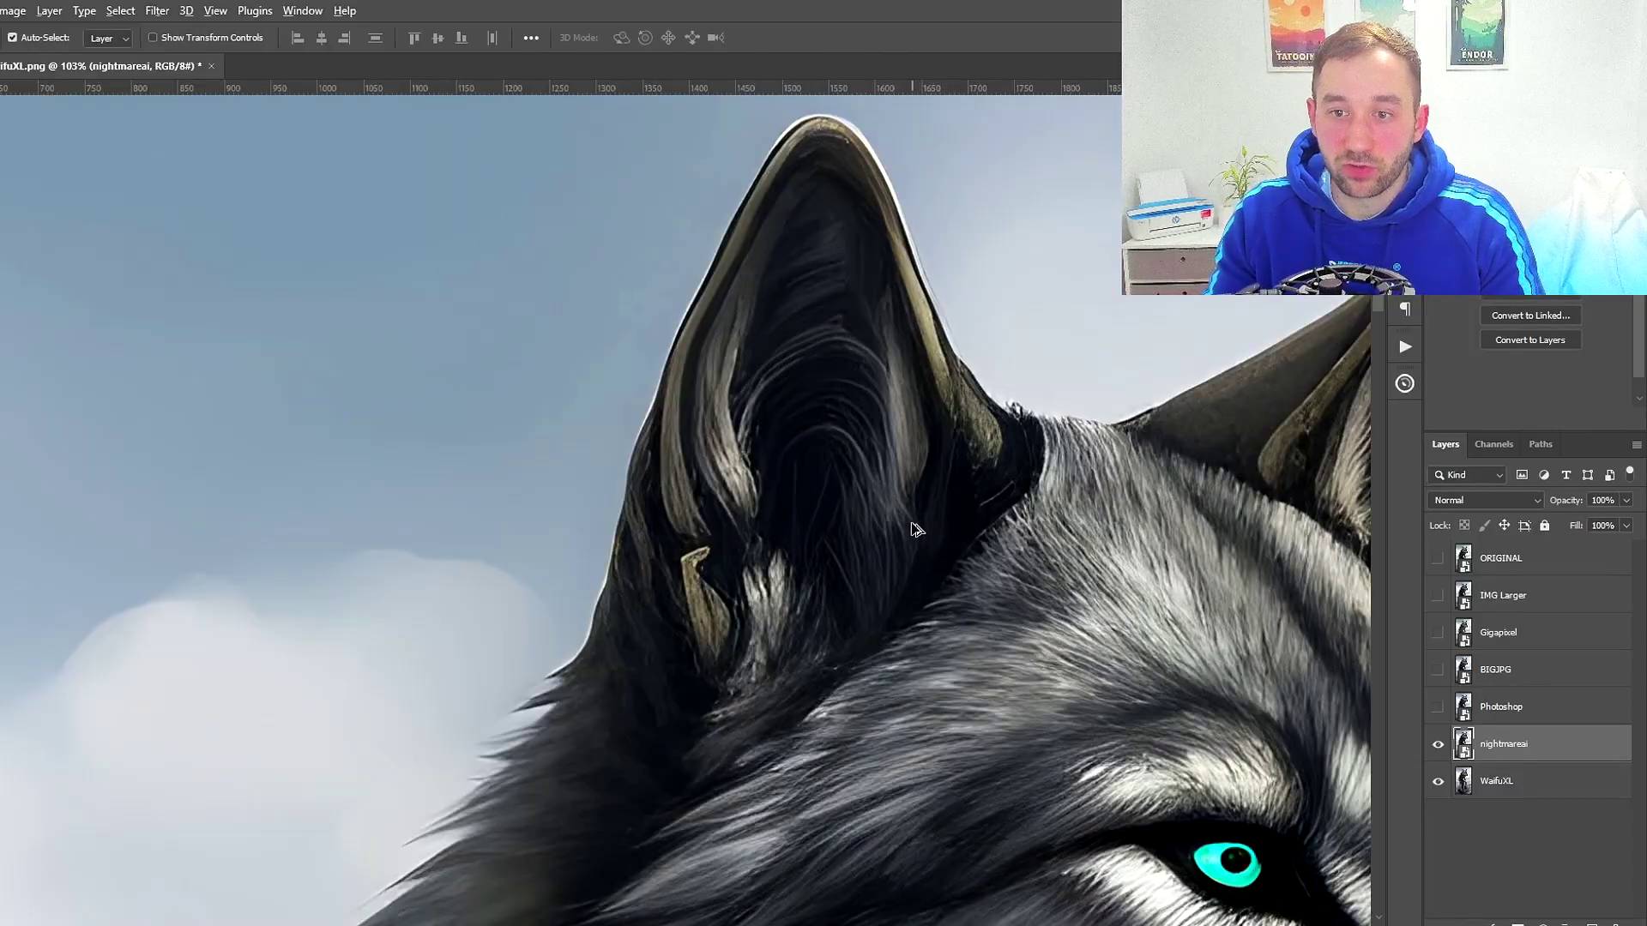
scroll(916, 530, up, 1)
scroll(916, 474, up, 3)
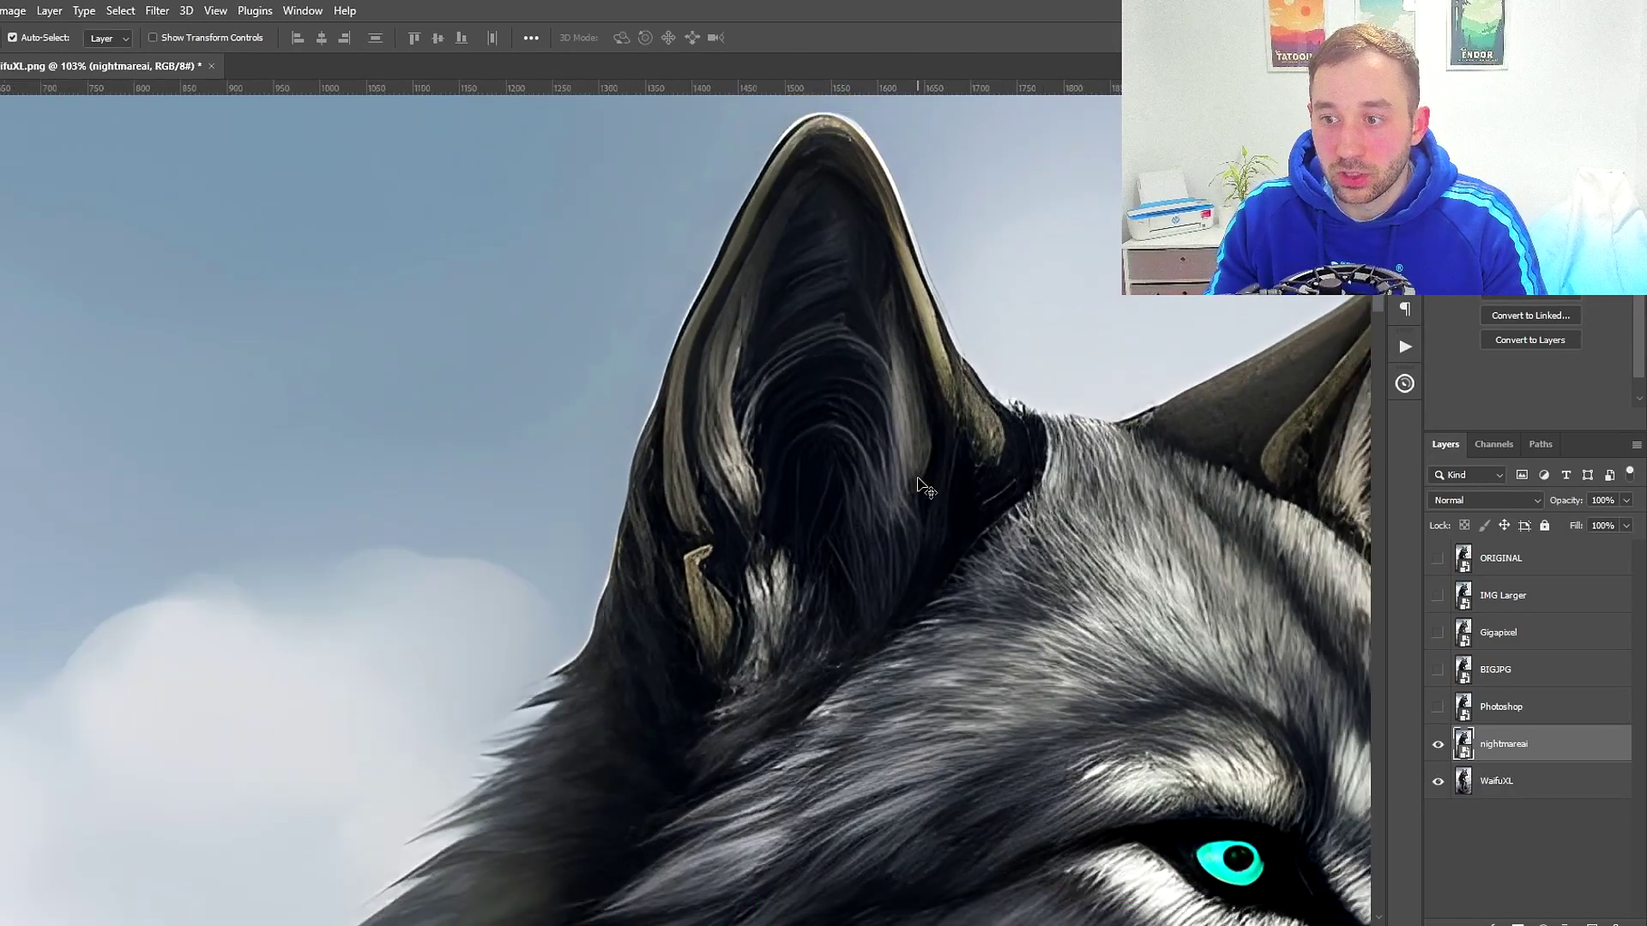
scroll(761, 296, up, 3)
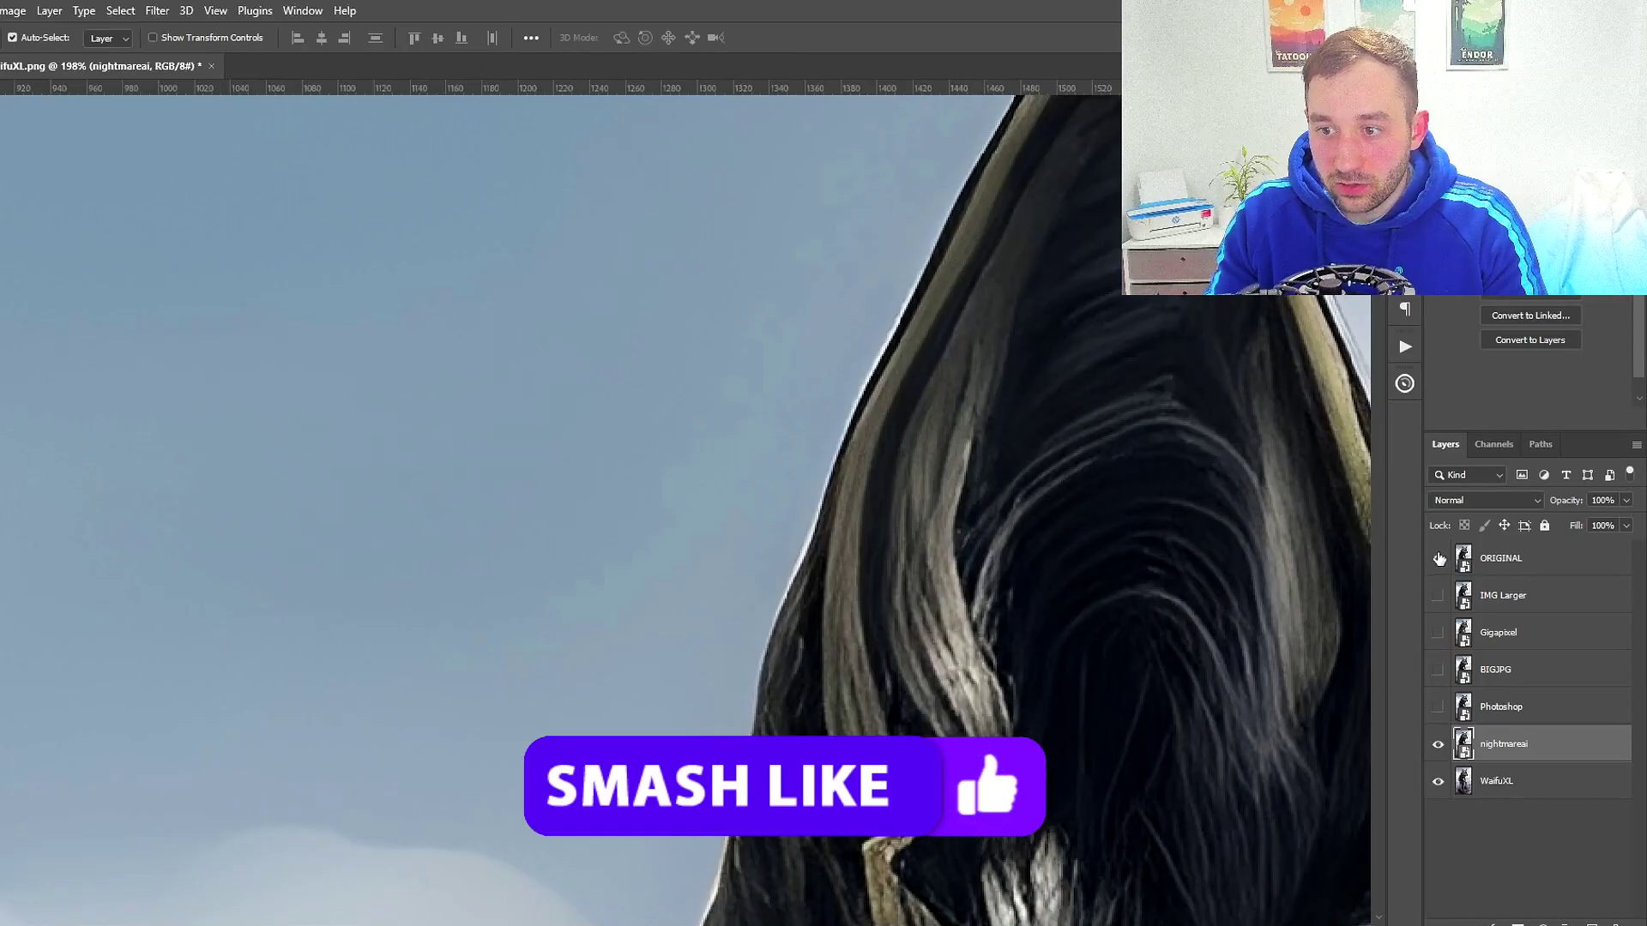
click(1438, 559)
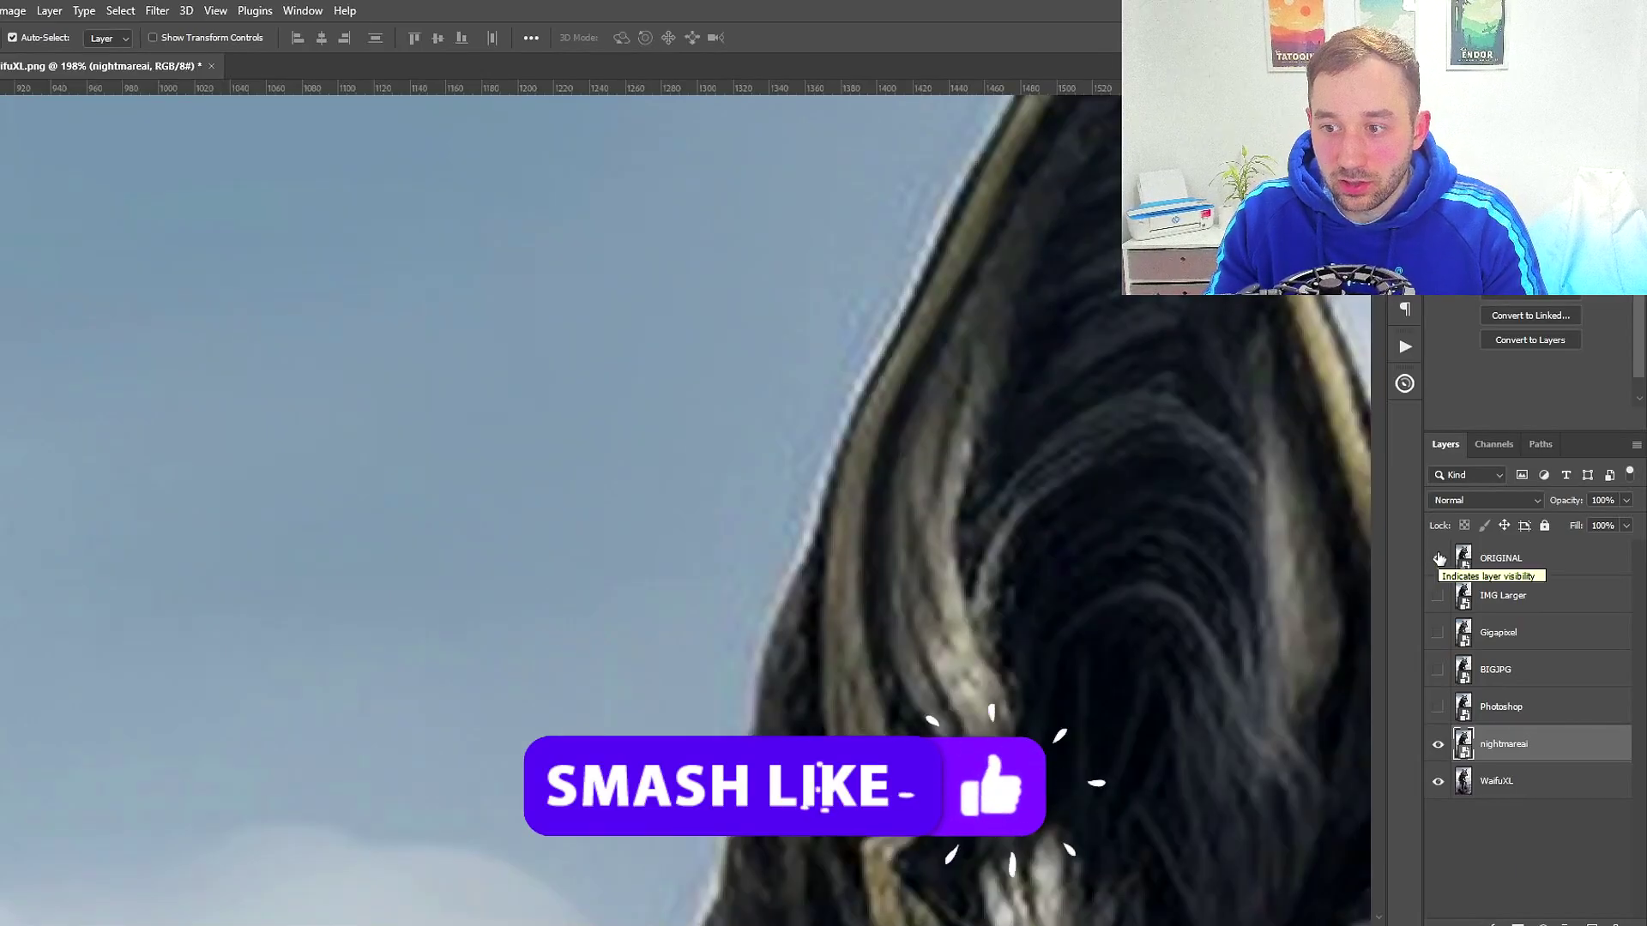
click(1438, 558)
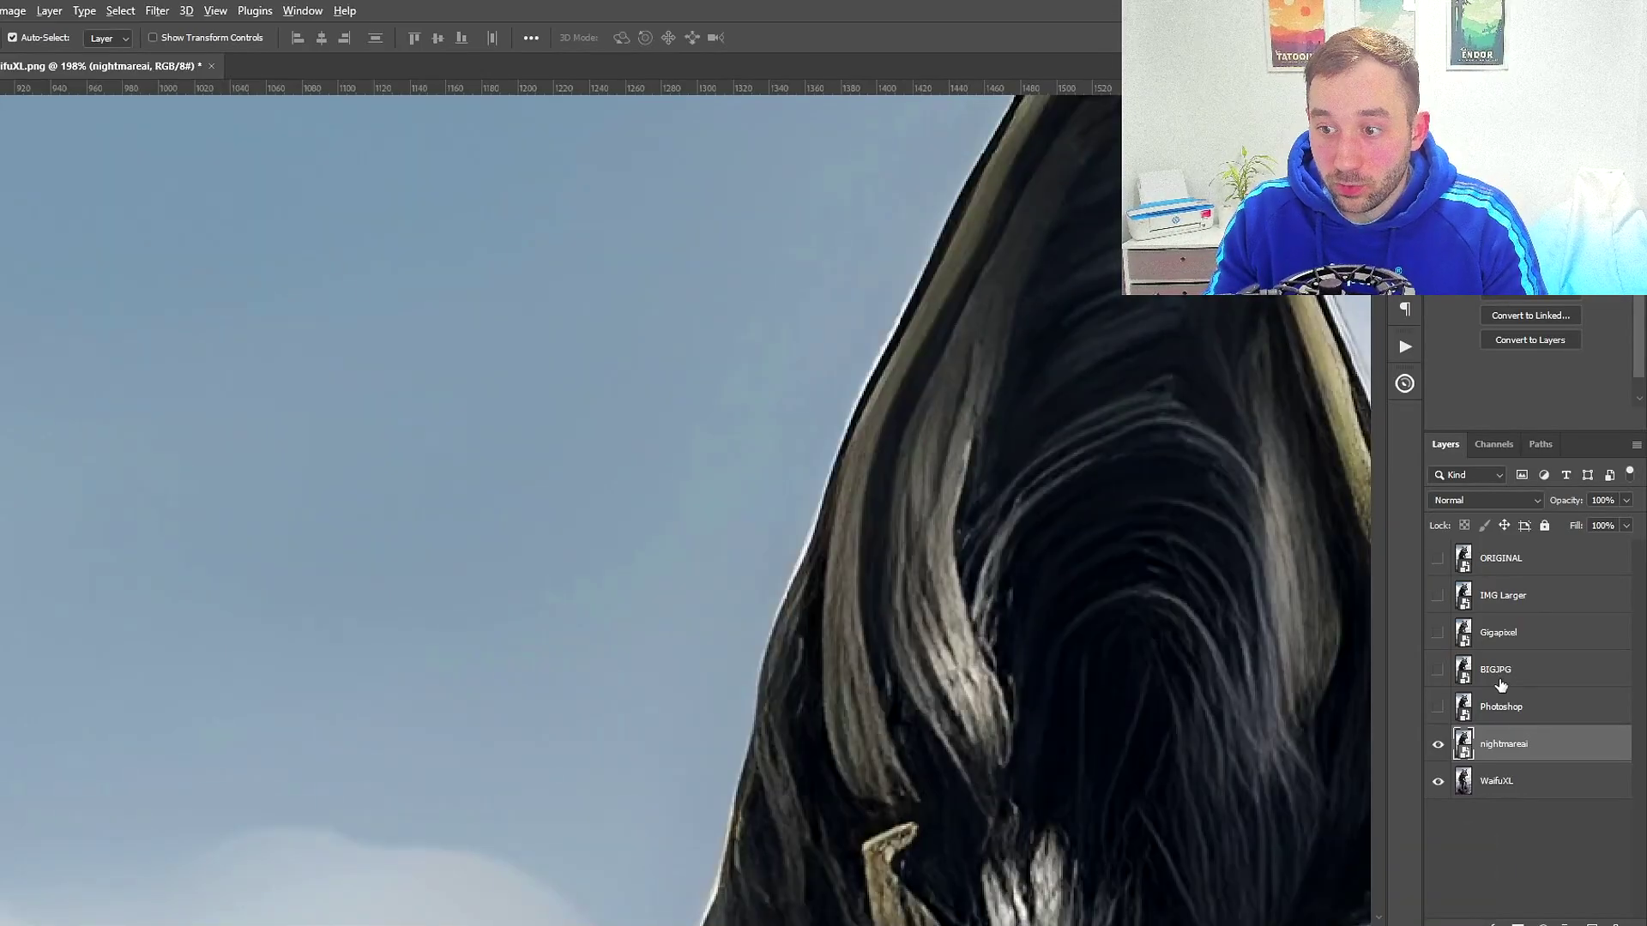
Toggle the Photoshop layer over nightmareai and pan from the ear tip to the eye
click(1438, 707)
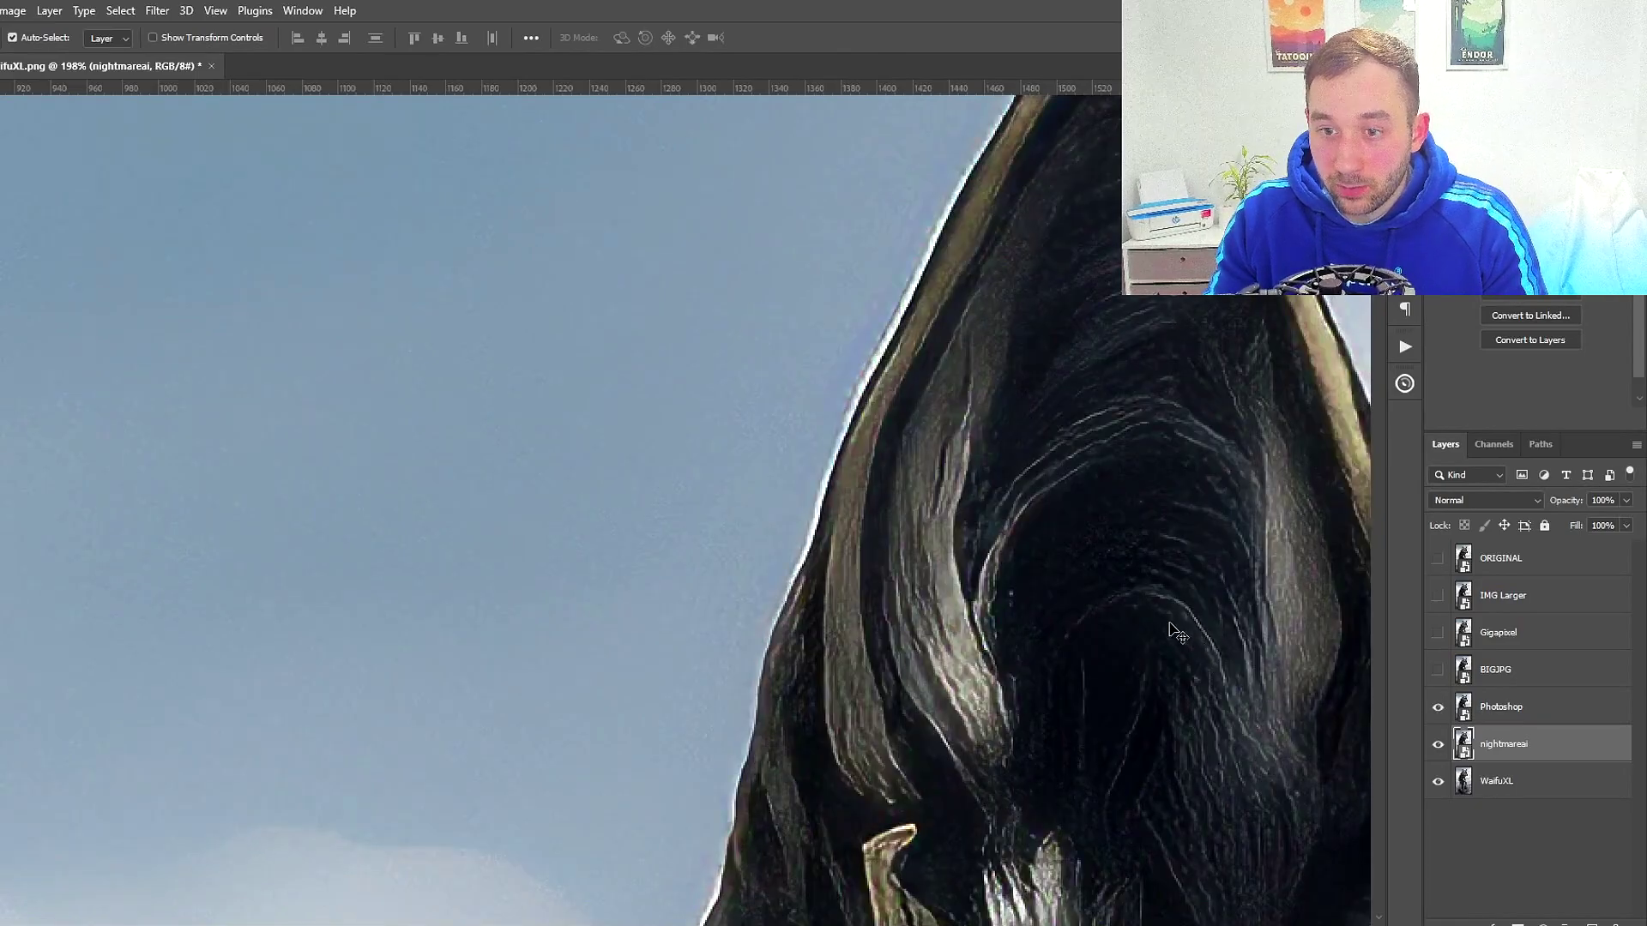
click(1437, 708)
click(1438, 708)
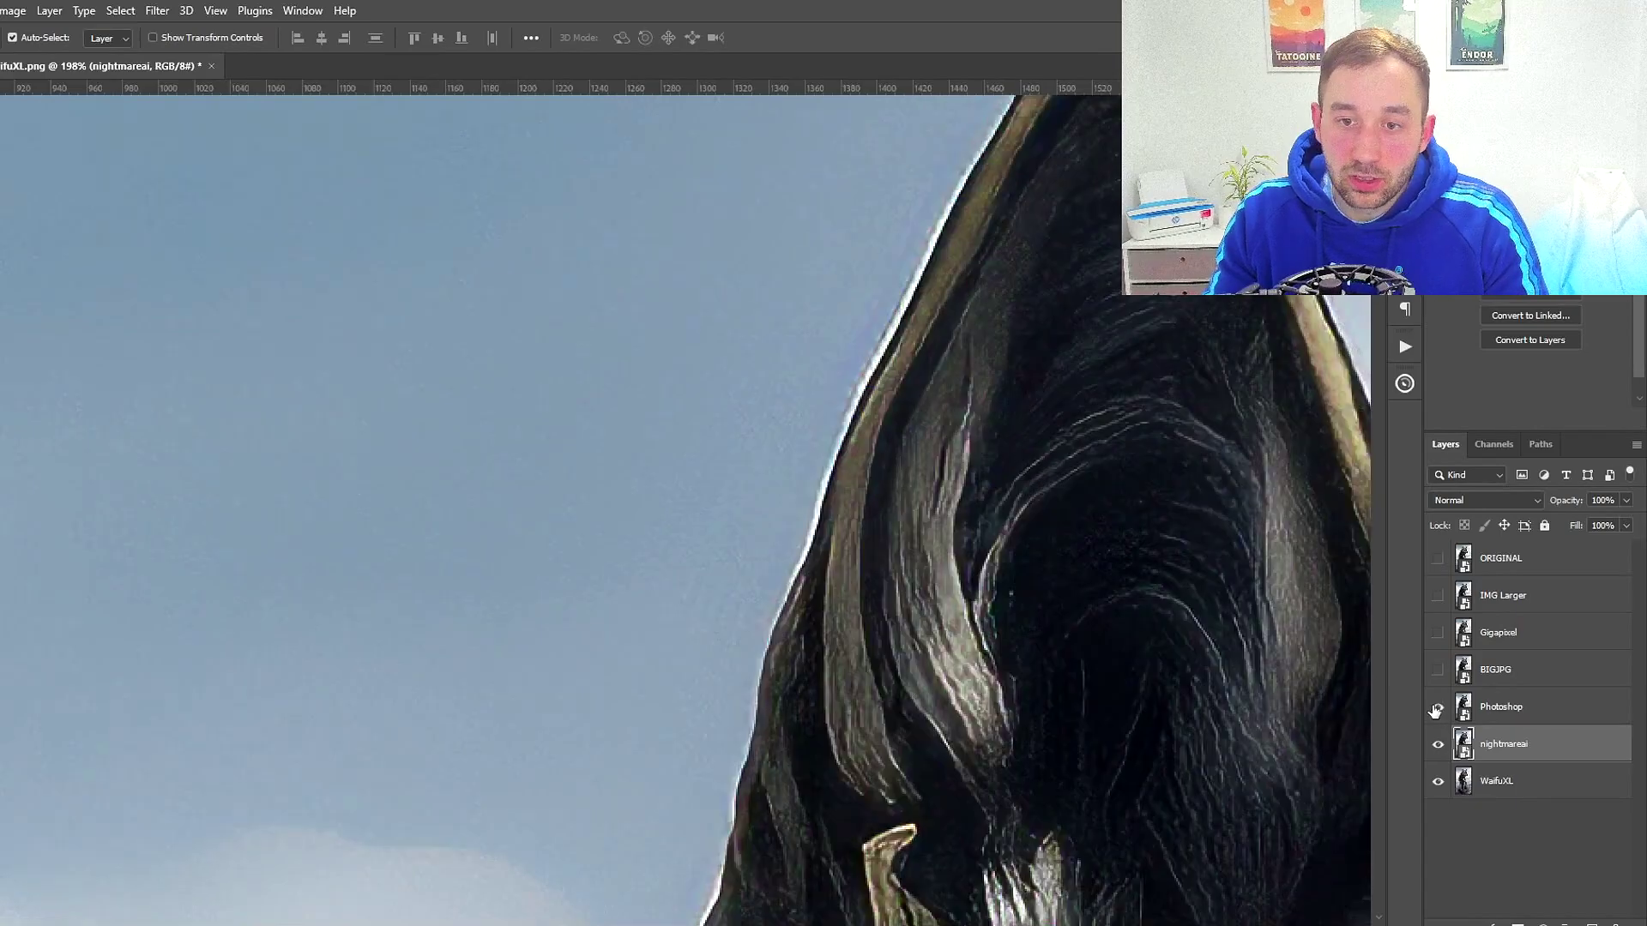
scroll(1044, 592, down, 3)
drag(1164, 652, 1068, 578)
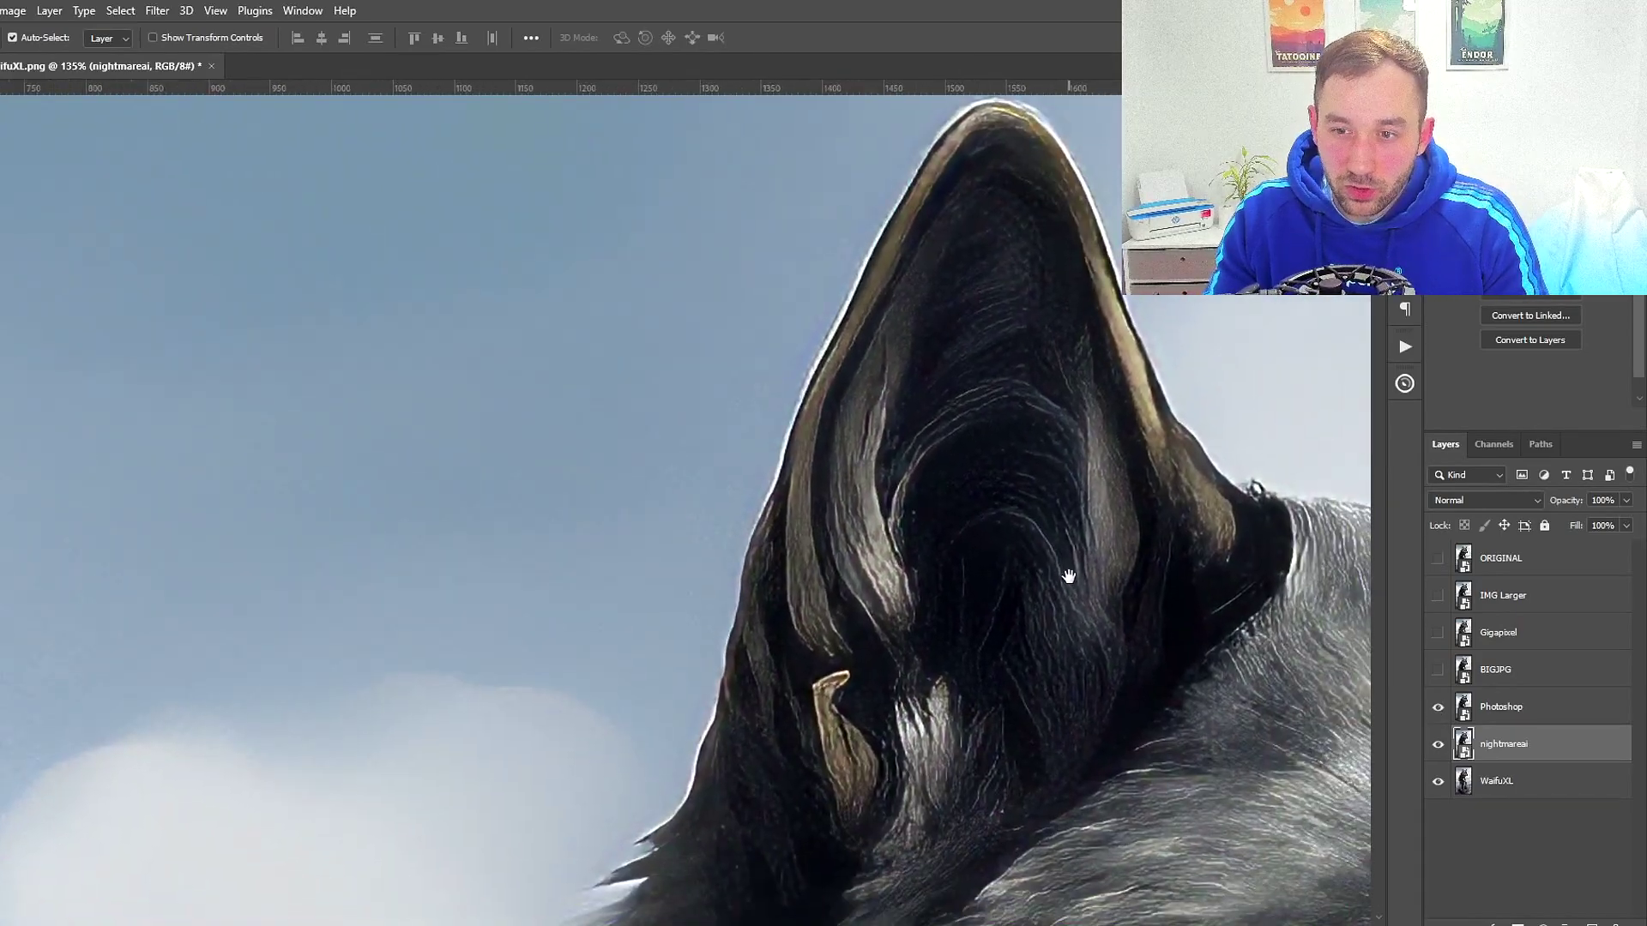
drag(1196, 656, 1145, 630)
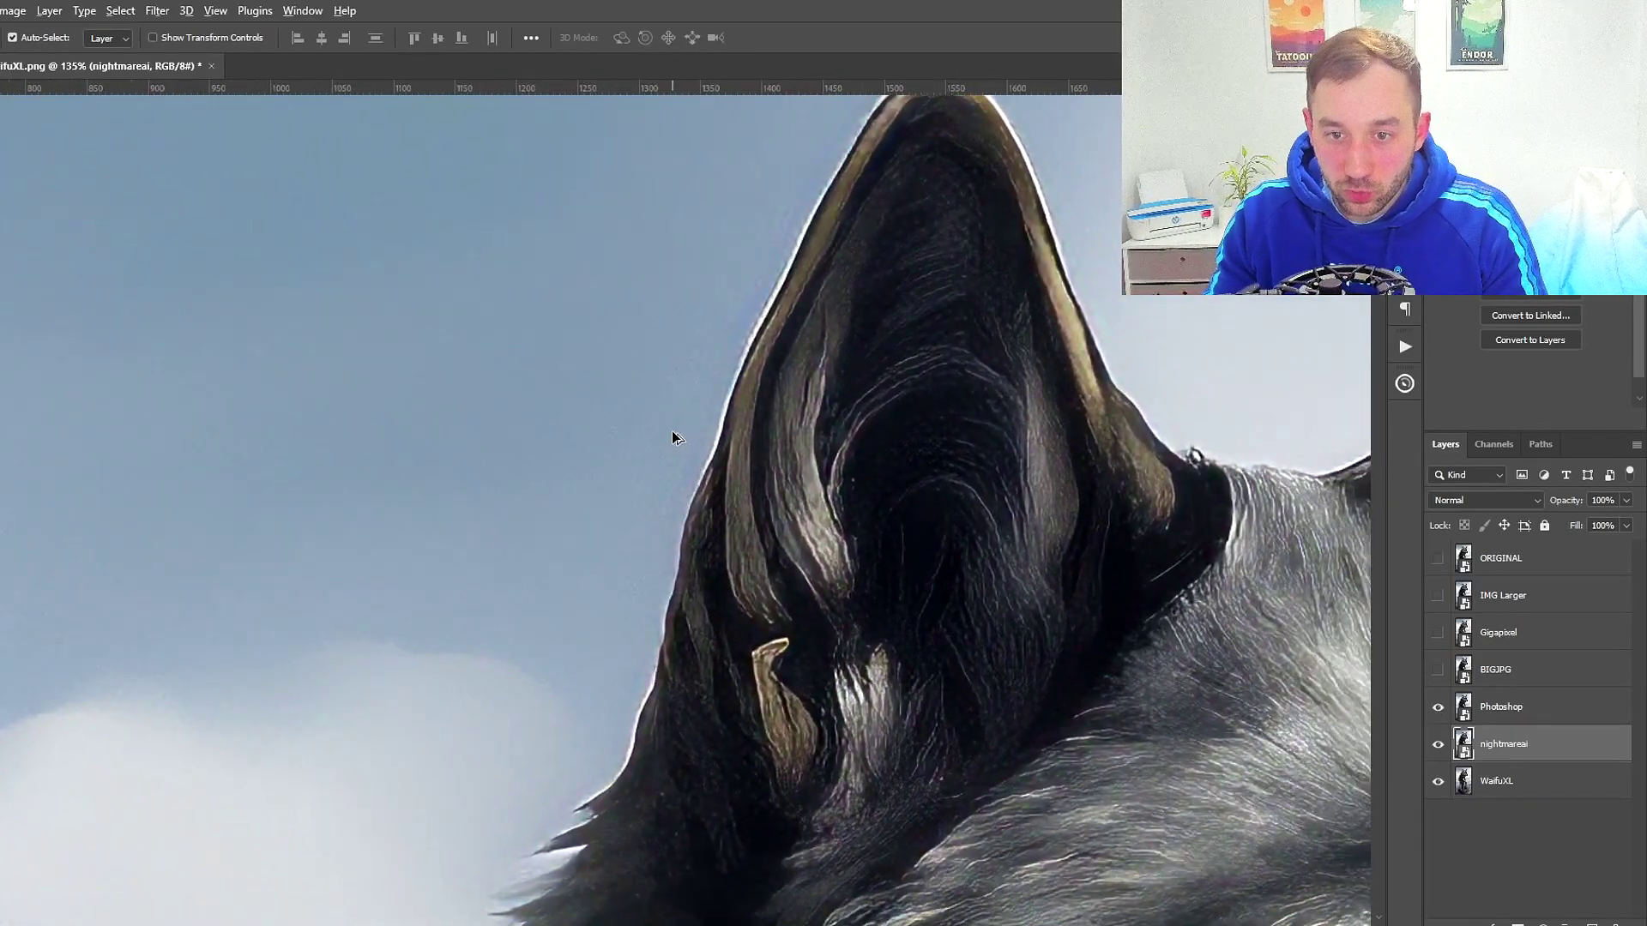
scroll(673, 437, up, 3)
scroll(673, 438, down, 3)
drag(1305, 675, 1112, 577)
scroll(1112, 577, down, 3)
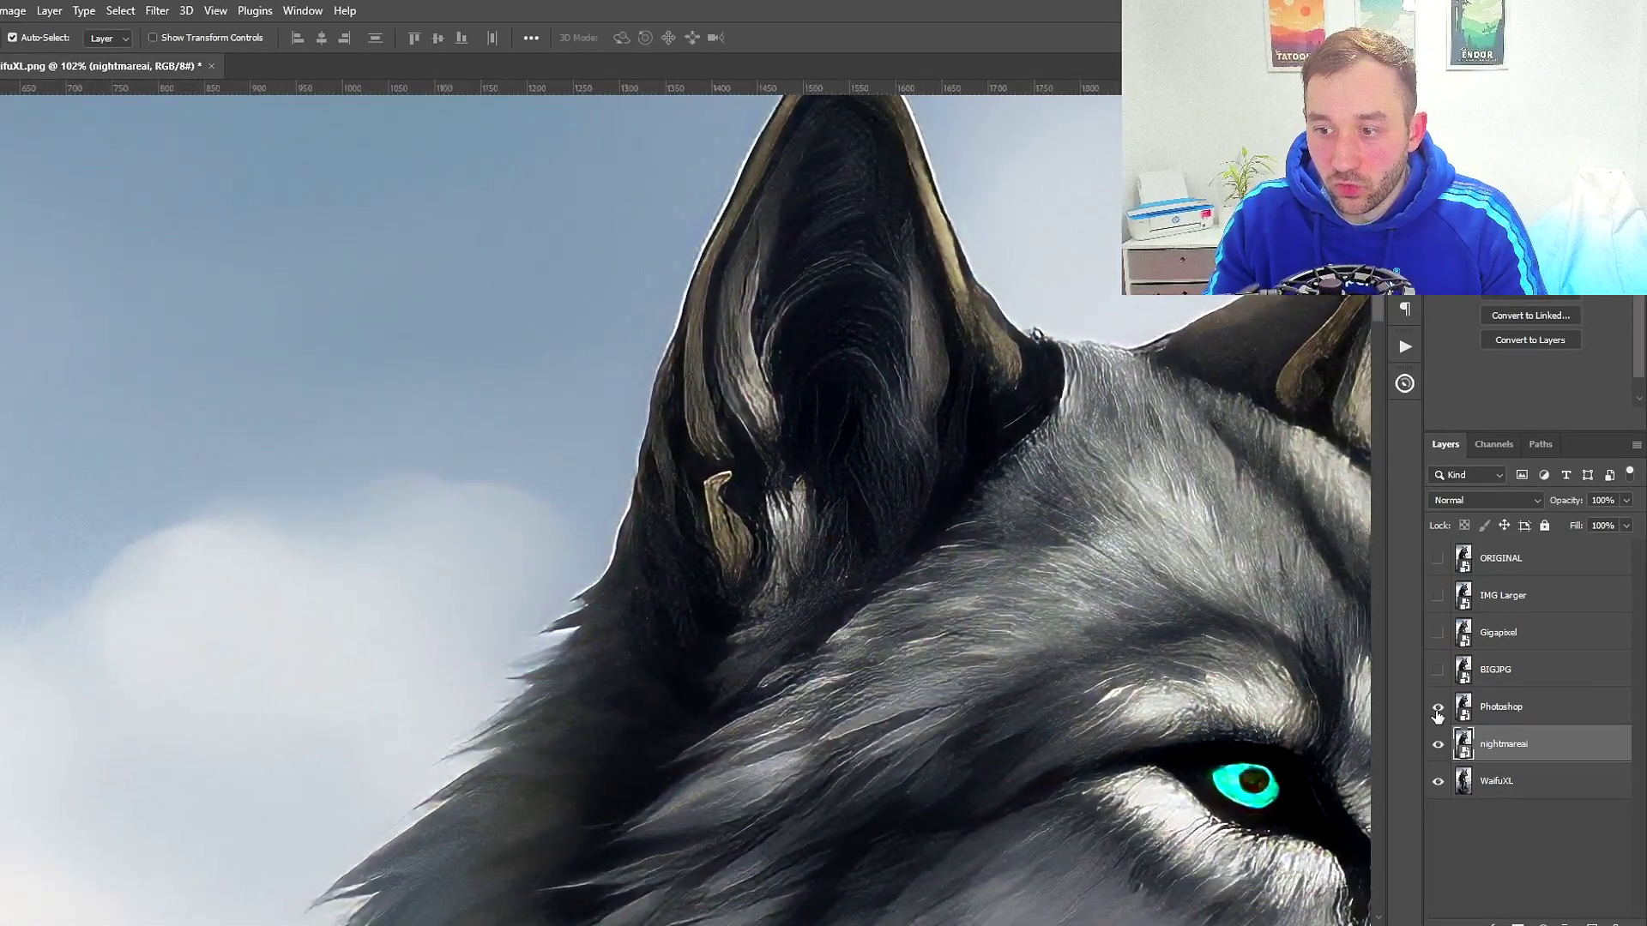
Hide the Photoshop layer, compare the fur, and recentre on the ear and eye
click(1438, 712)
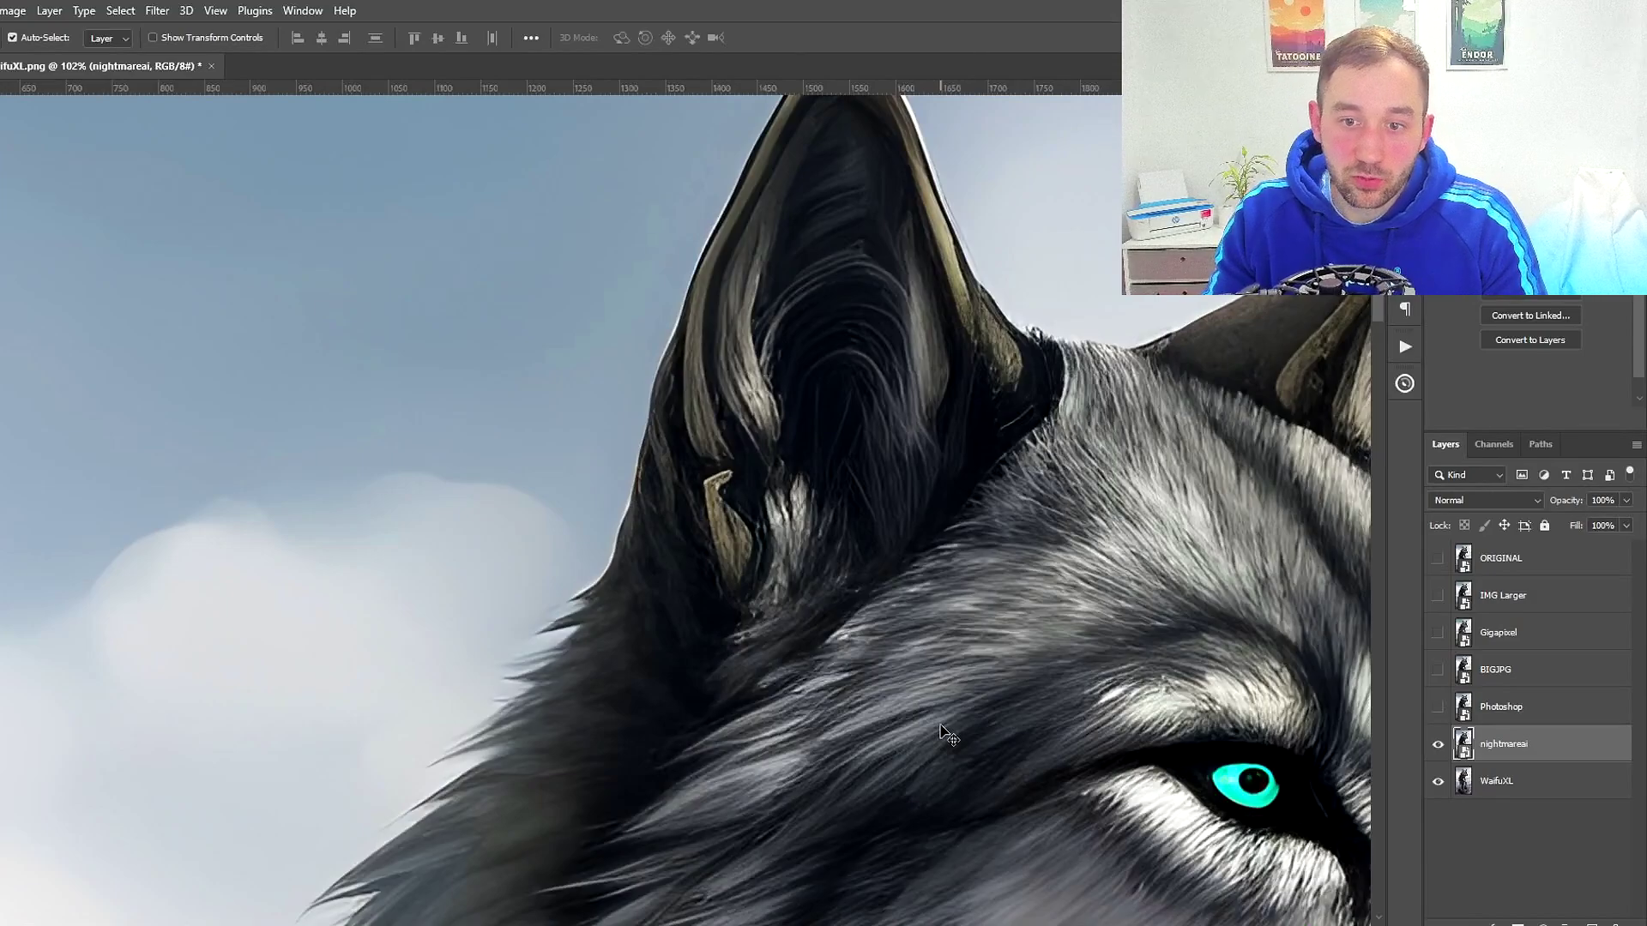
drag(943, 733, 1101, 542)
drag(1162, 494, 1063, 475)
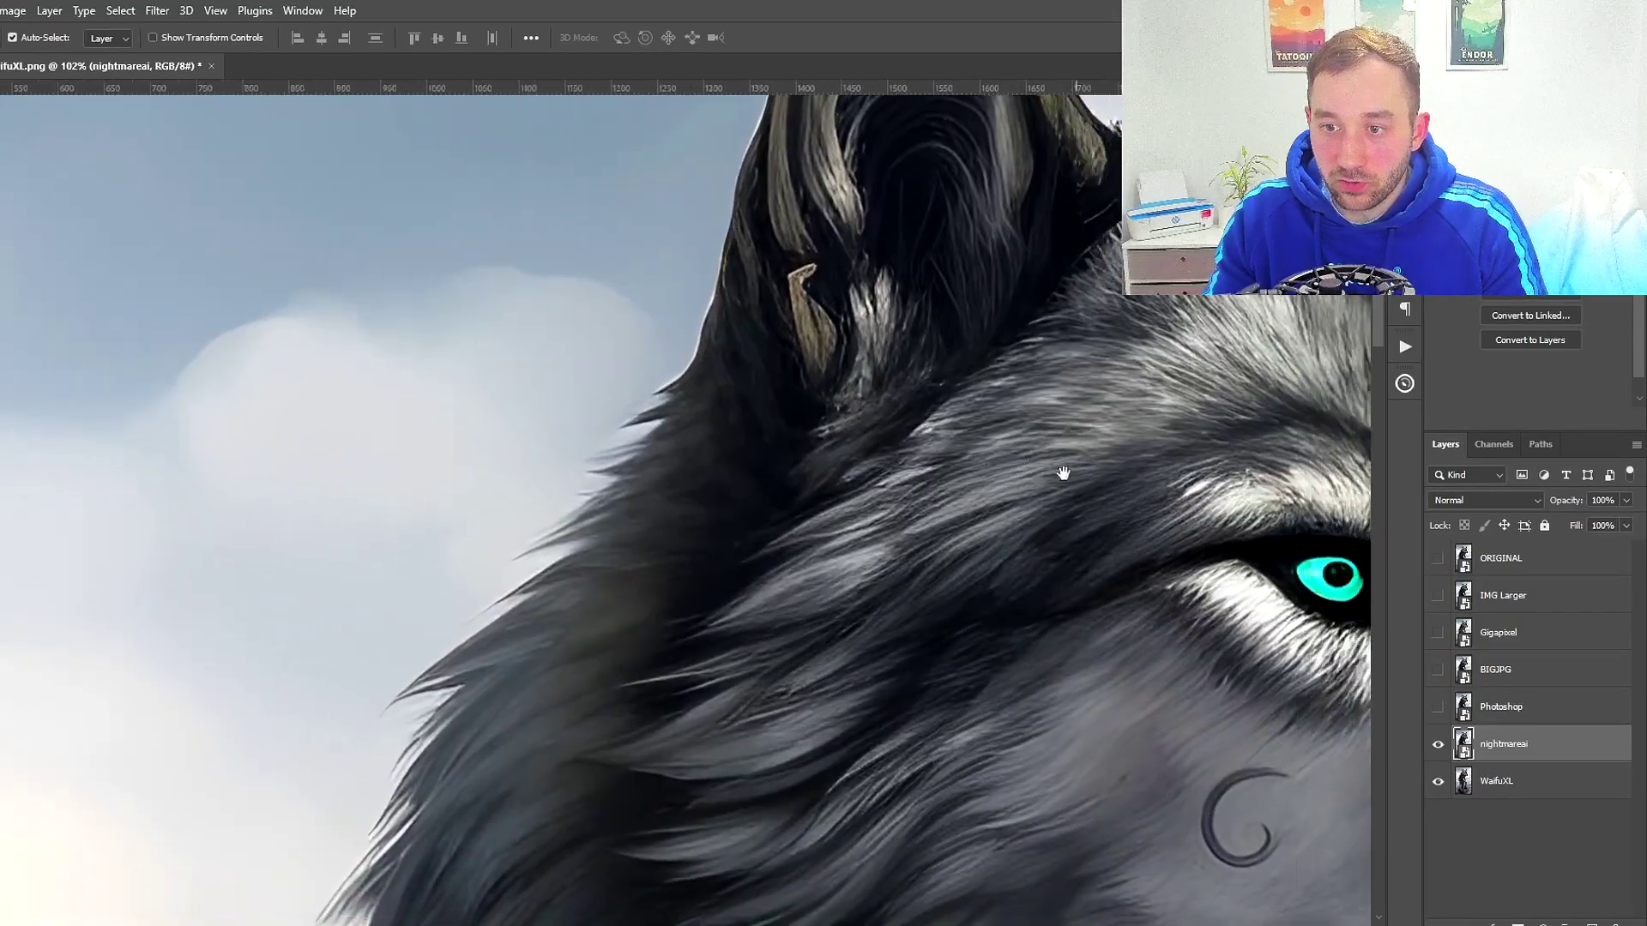
scroll(1060, 510, down, 5)
scroll(1261, 416, up, 3)
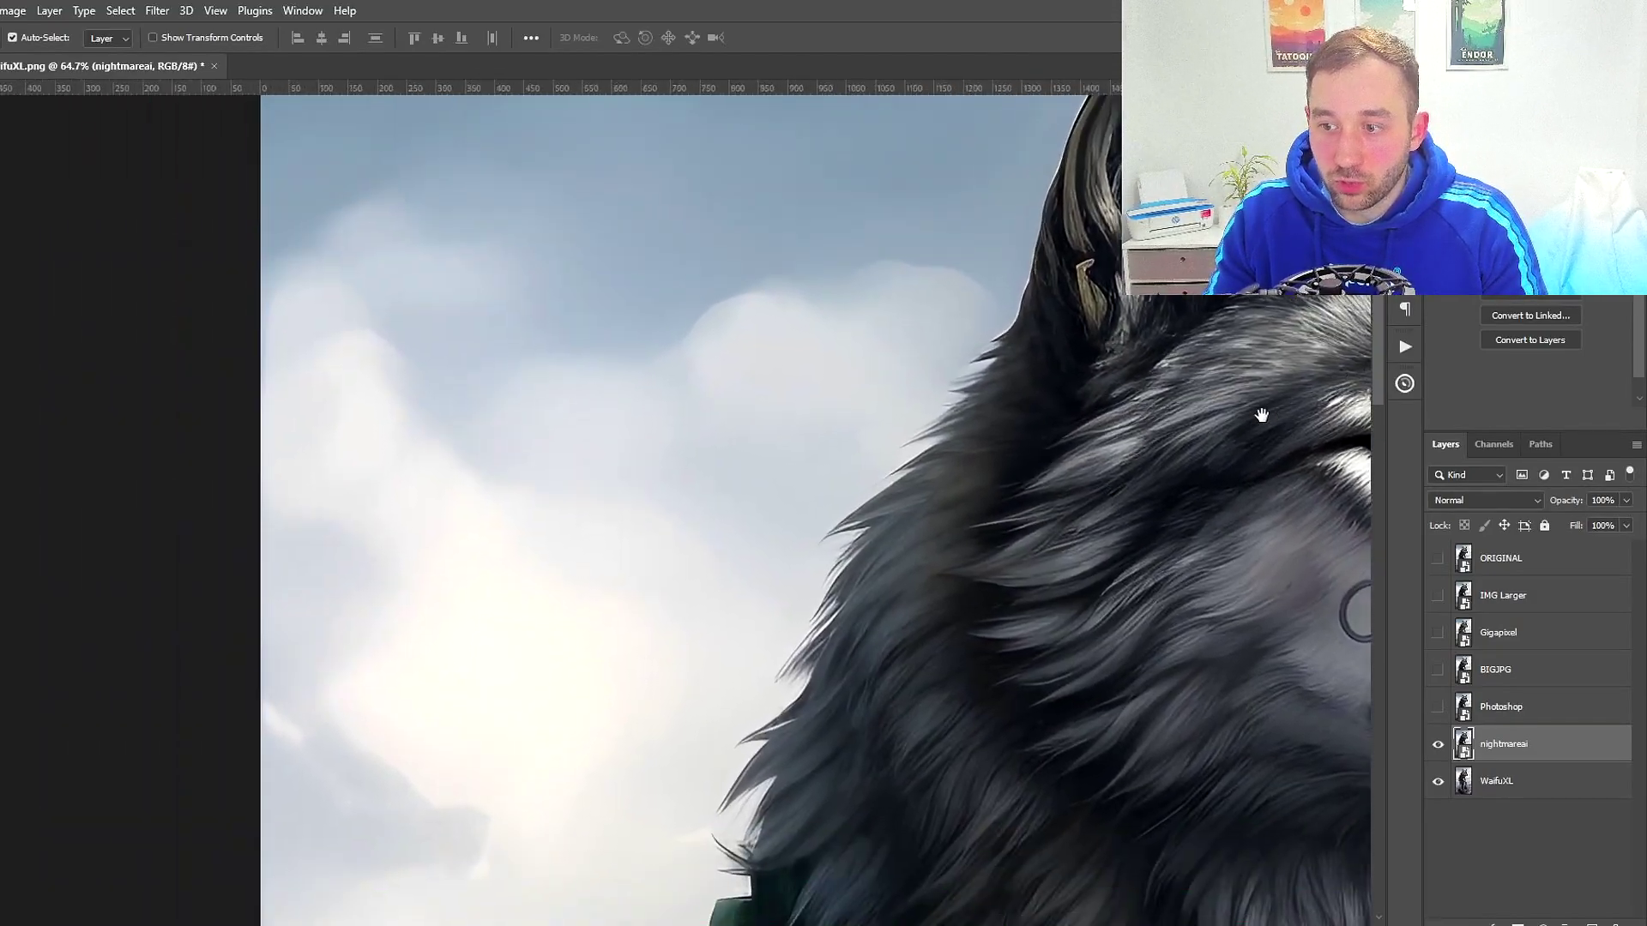
scroll(909, 601, up, 3)
click(1439, 706)
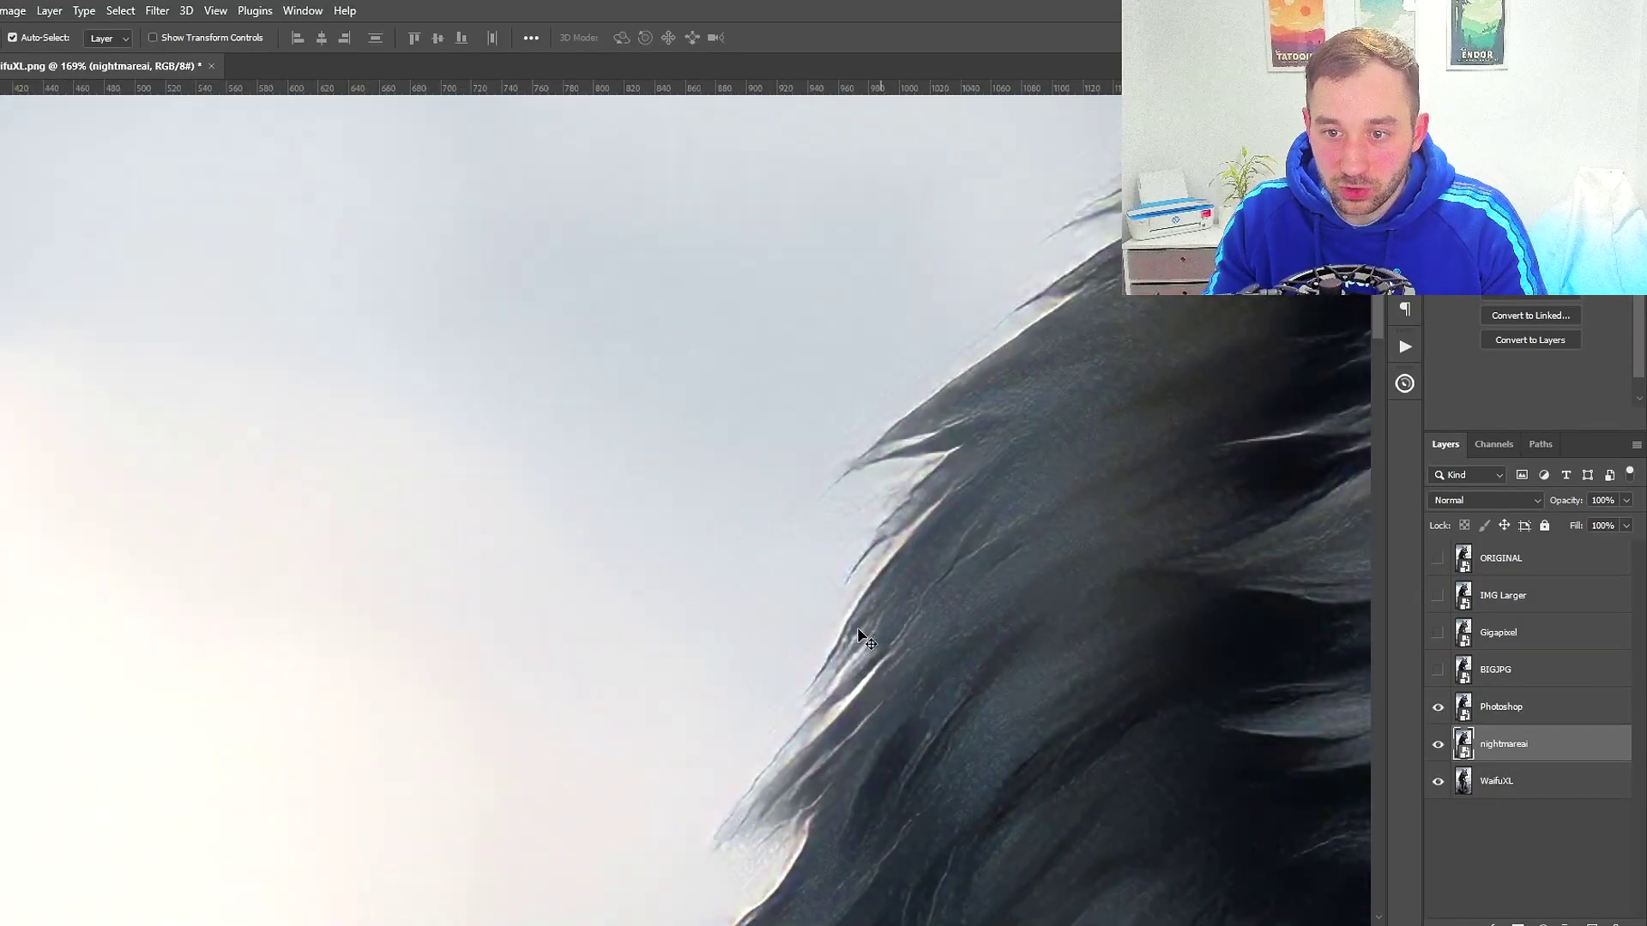
scroll(846, 647, up, 2)
click(1438, 706)
scroll(1040, 665, down, 3)
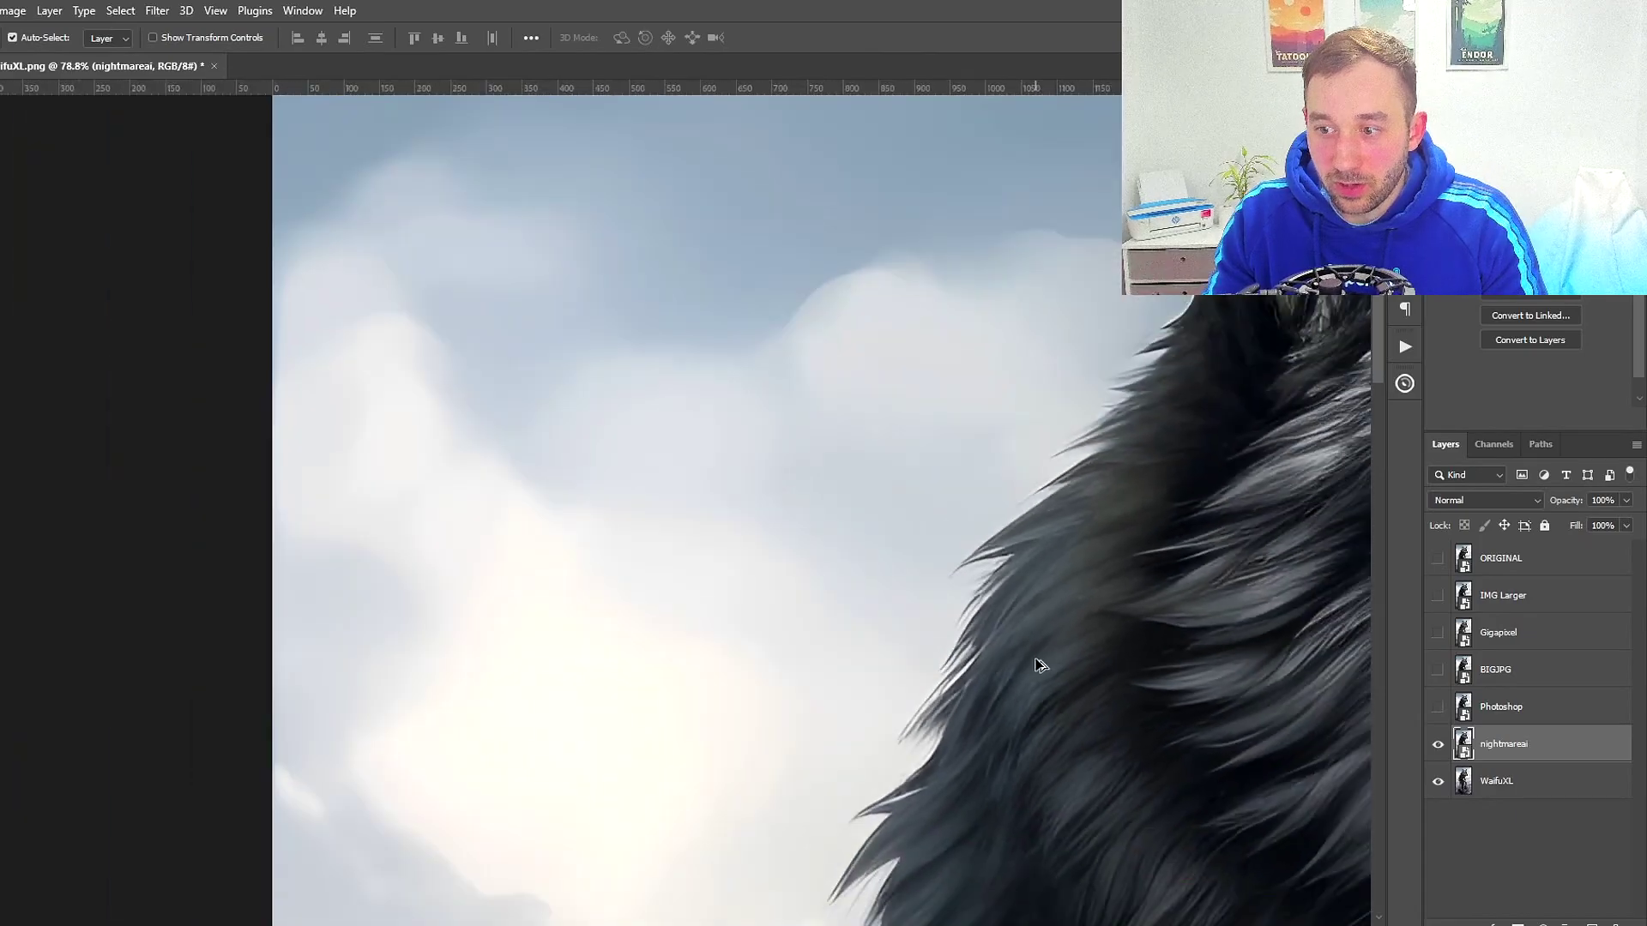
drag(1141, 499, 816, 740)
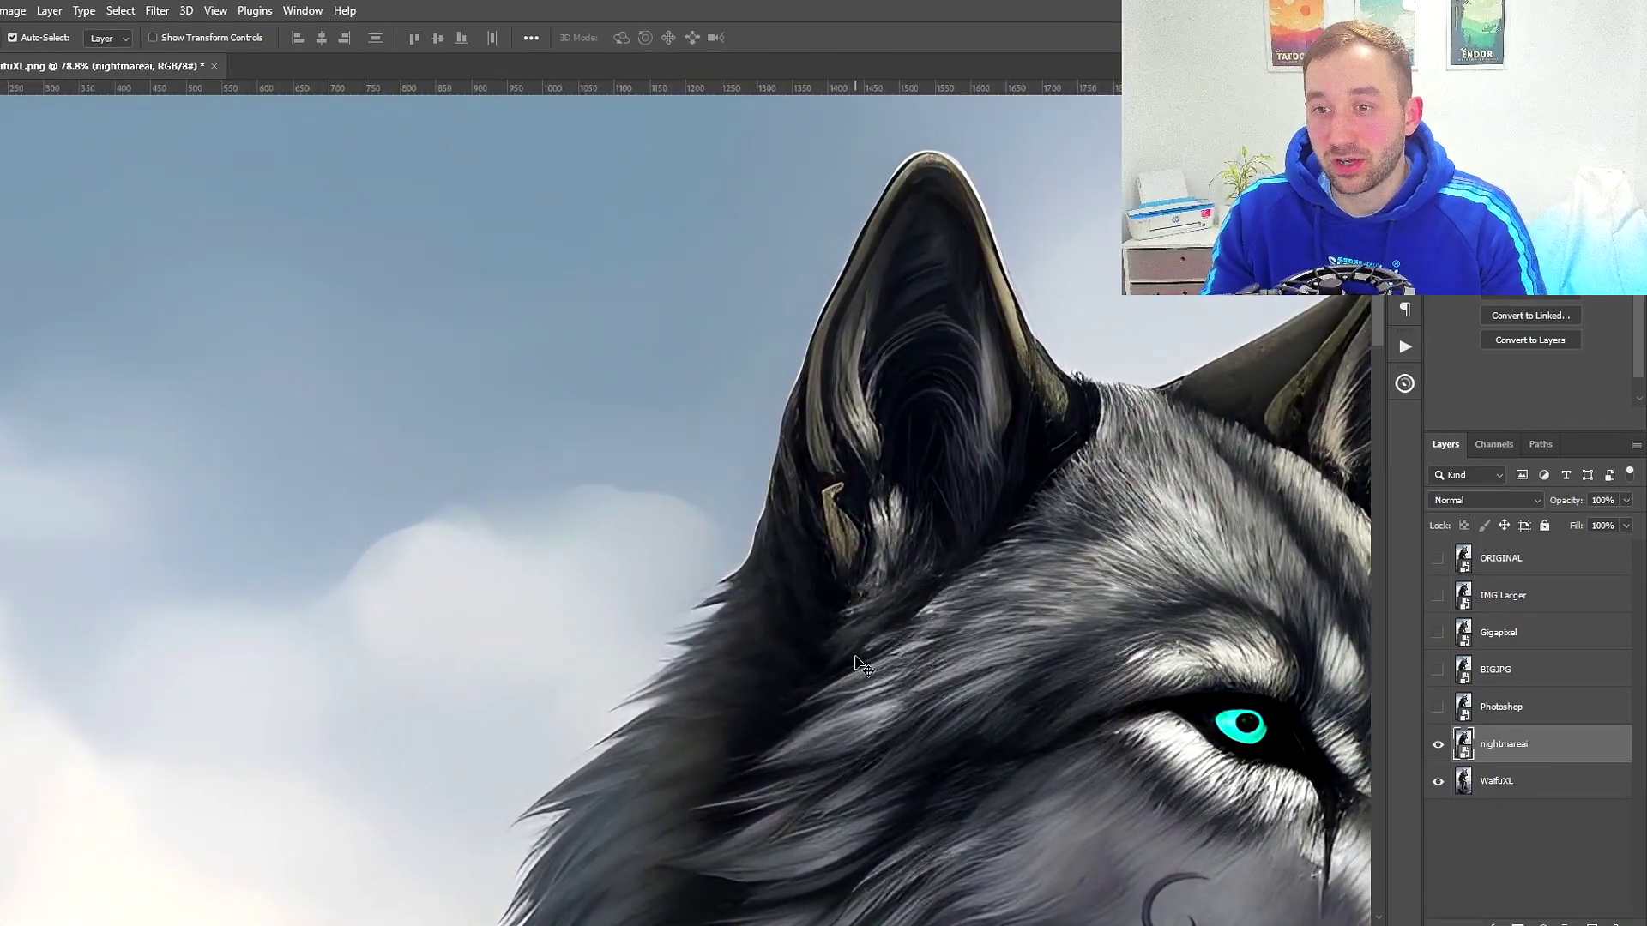
Drag ORIGINAL.png onto the real-esrgan demo's image input
scroll(862, 665, up, 1)
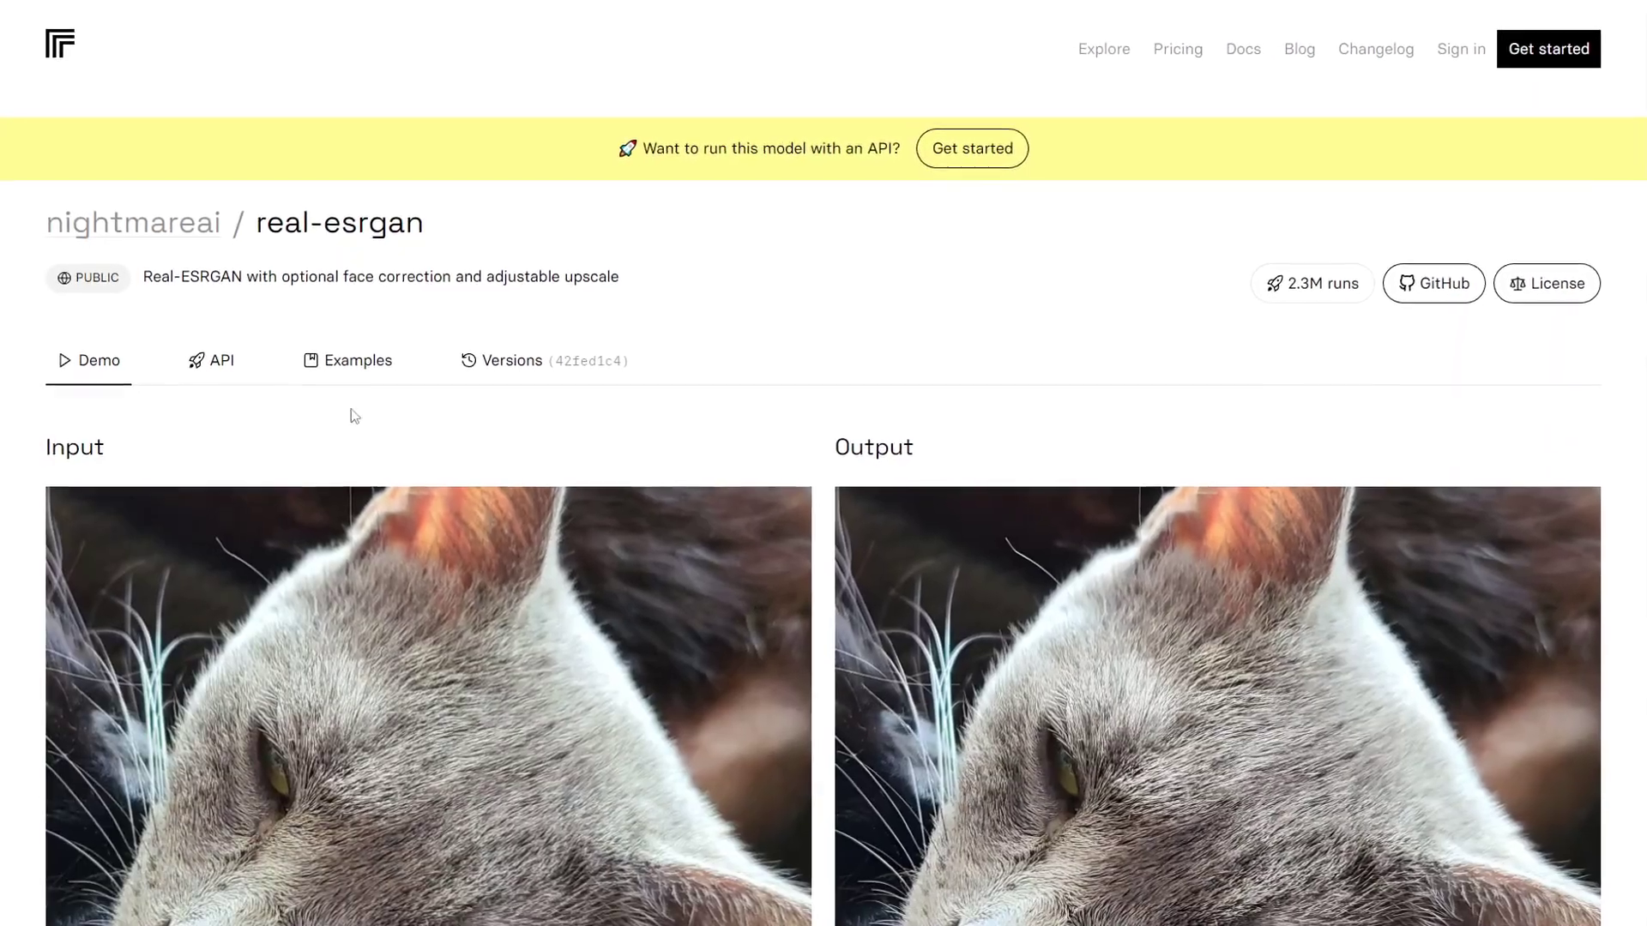
scroll(827, 231, down, 8)
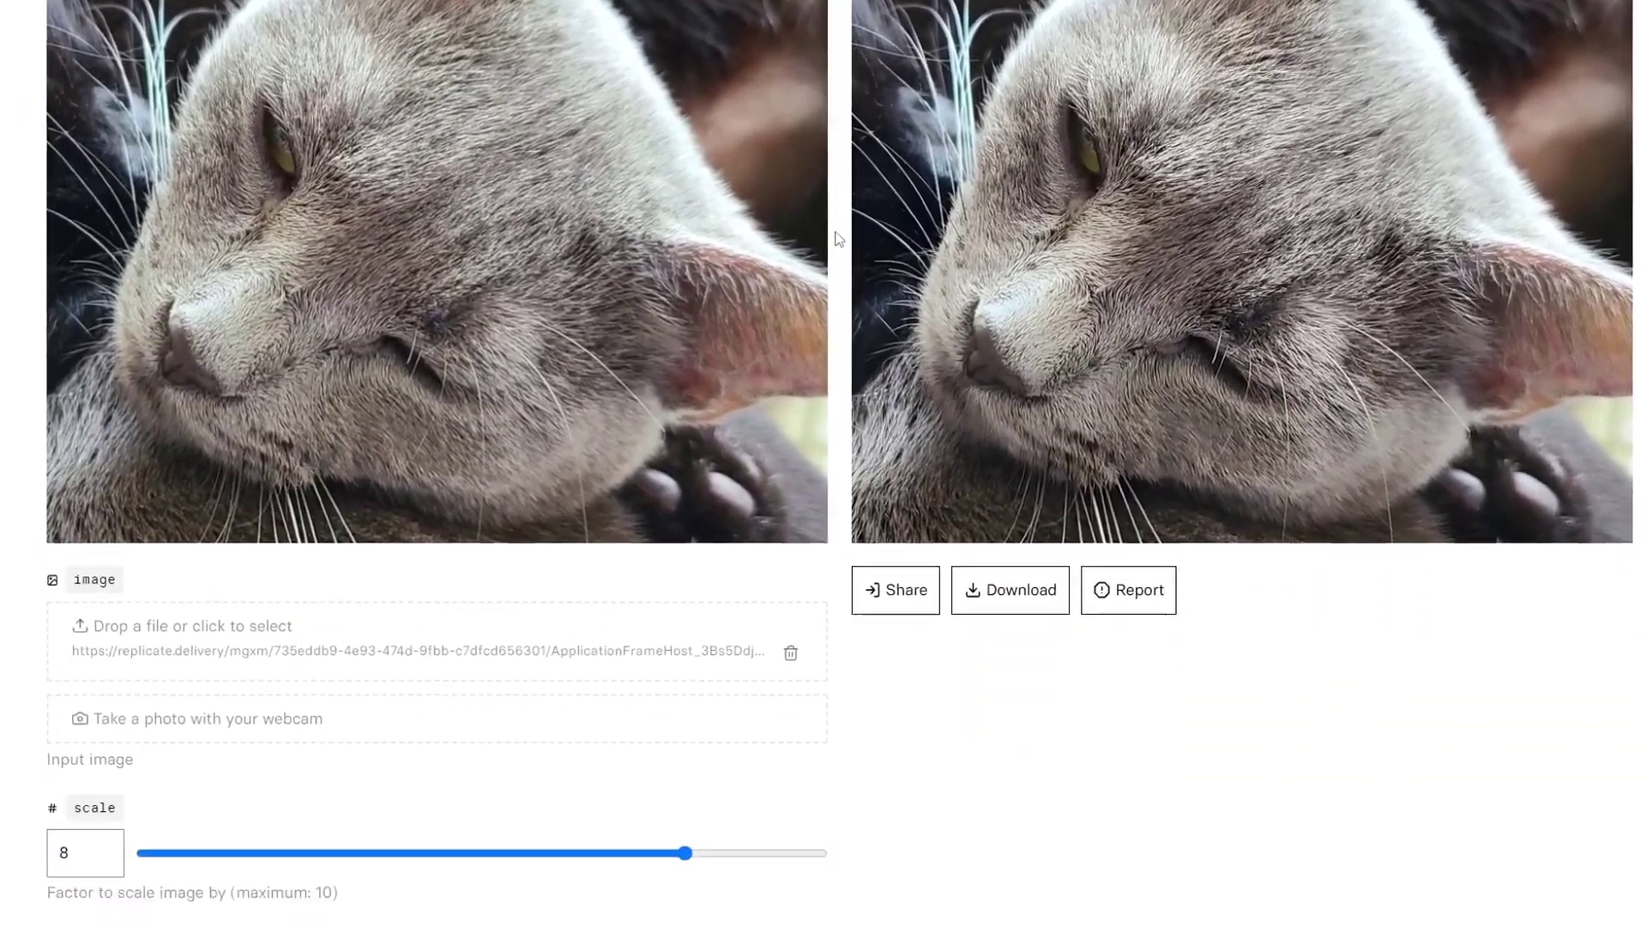
scroll(71, 510, down, 3)
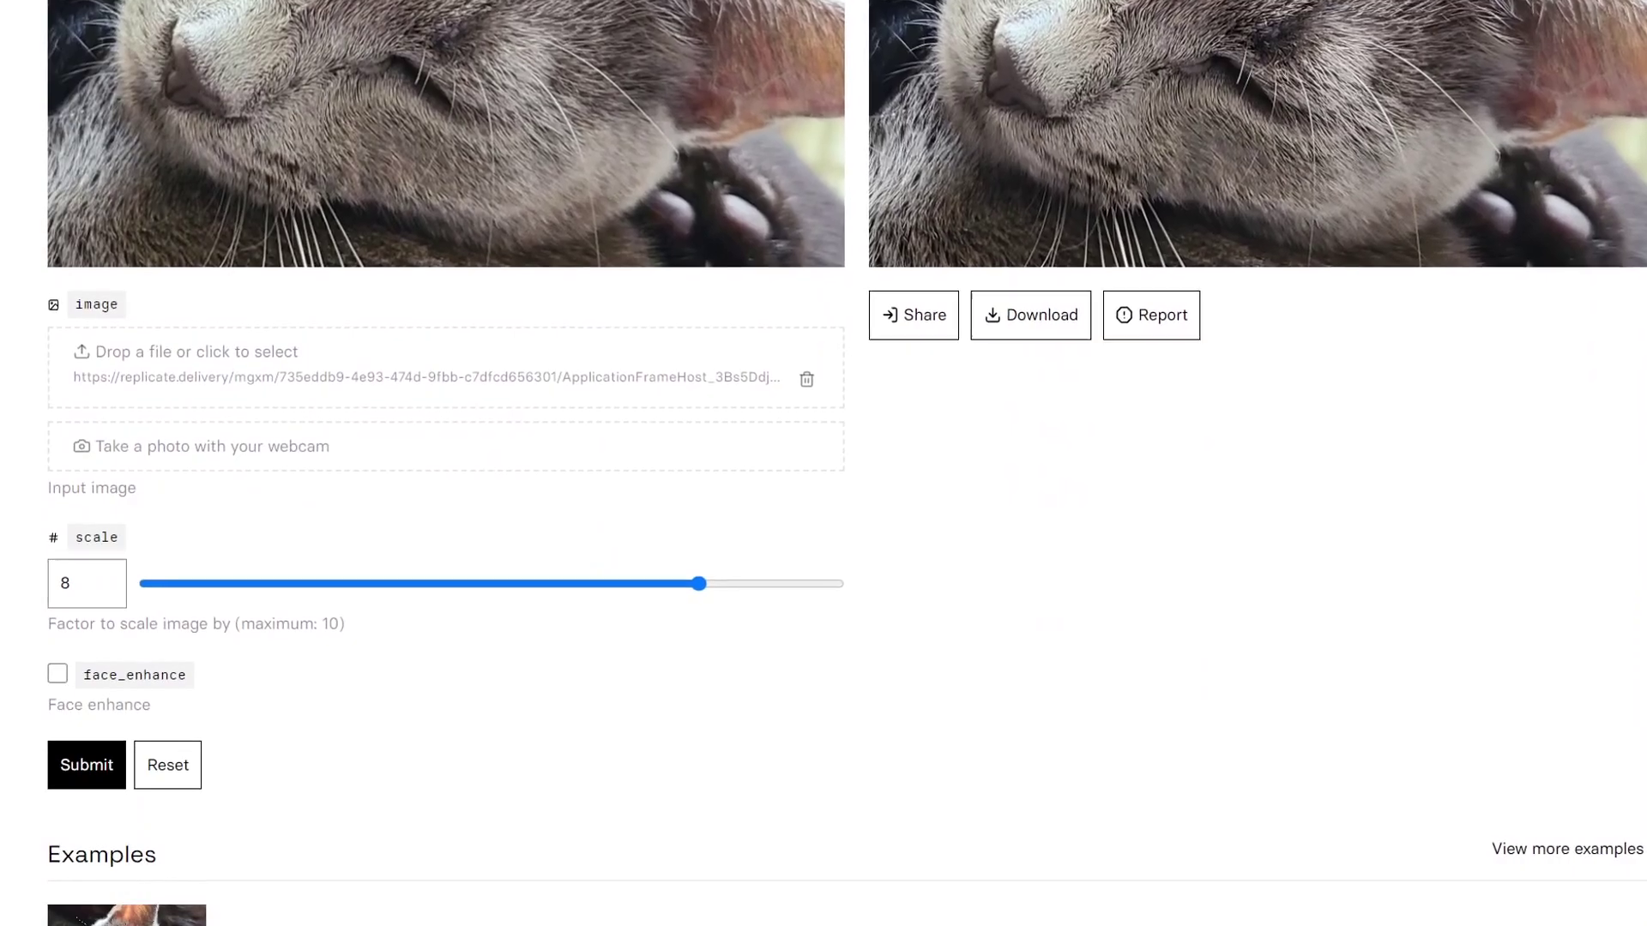
drag(17, 600, 437, 377)
scroll(174, 534, down, 1)
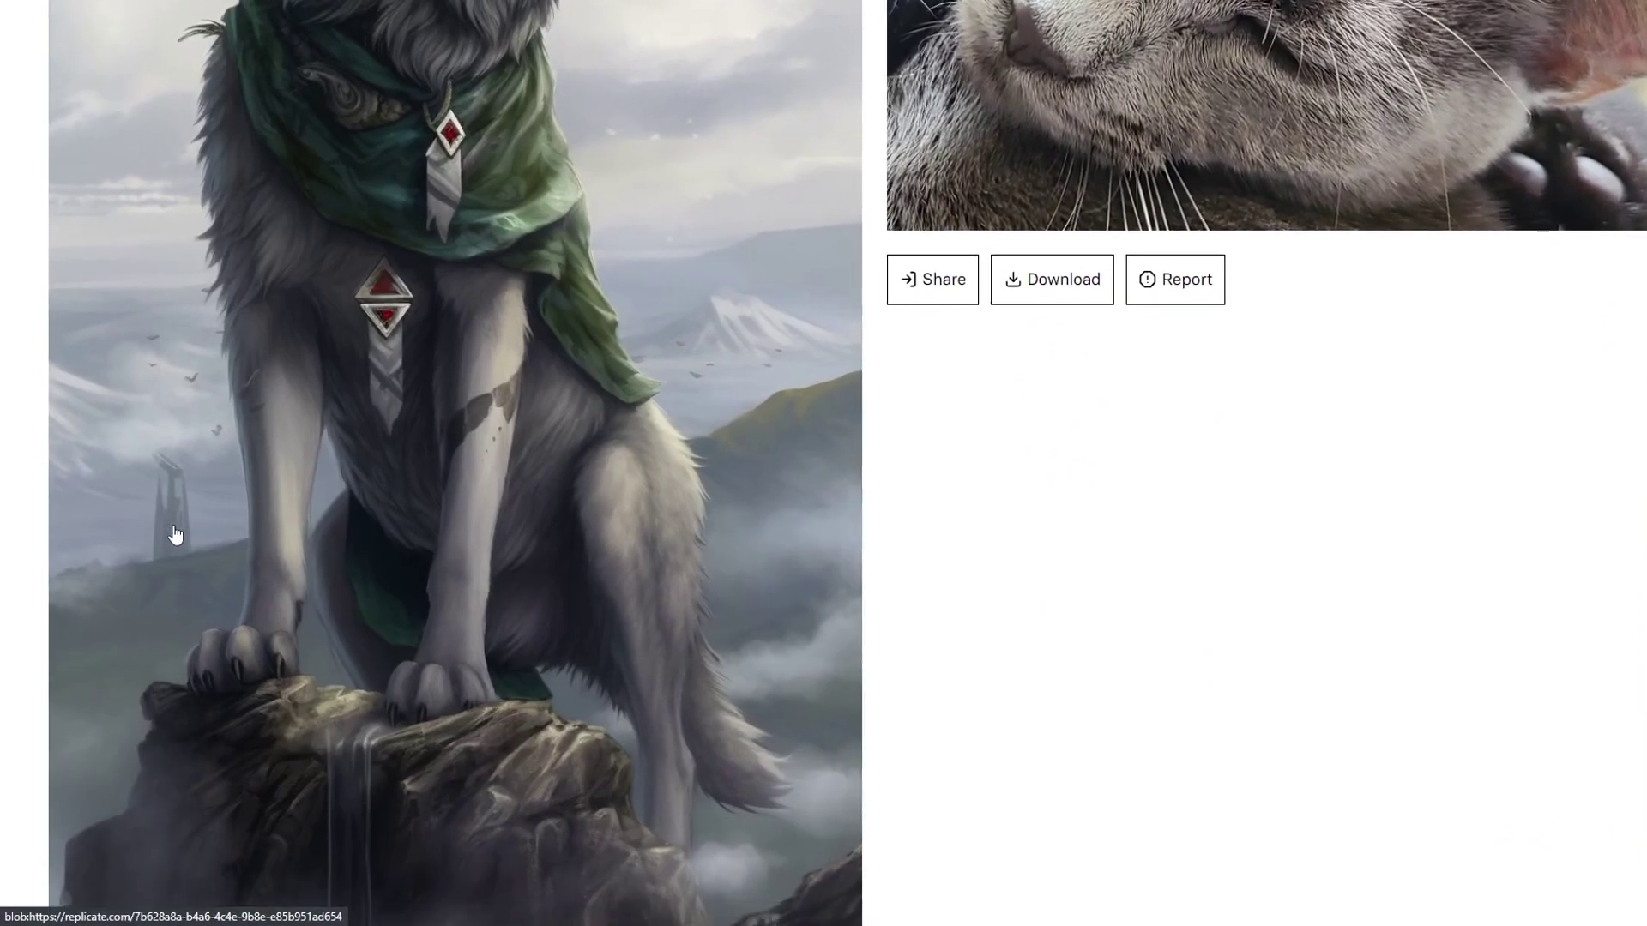
scroll(174, 534, down, 10)
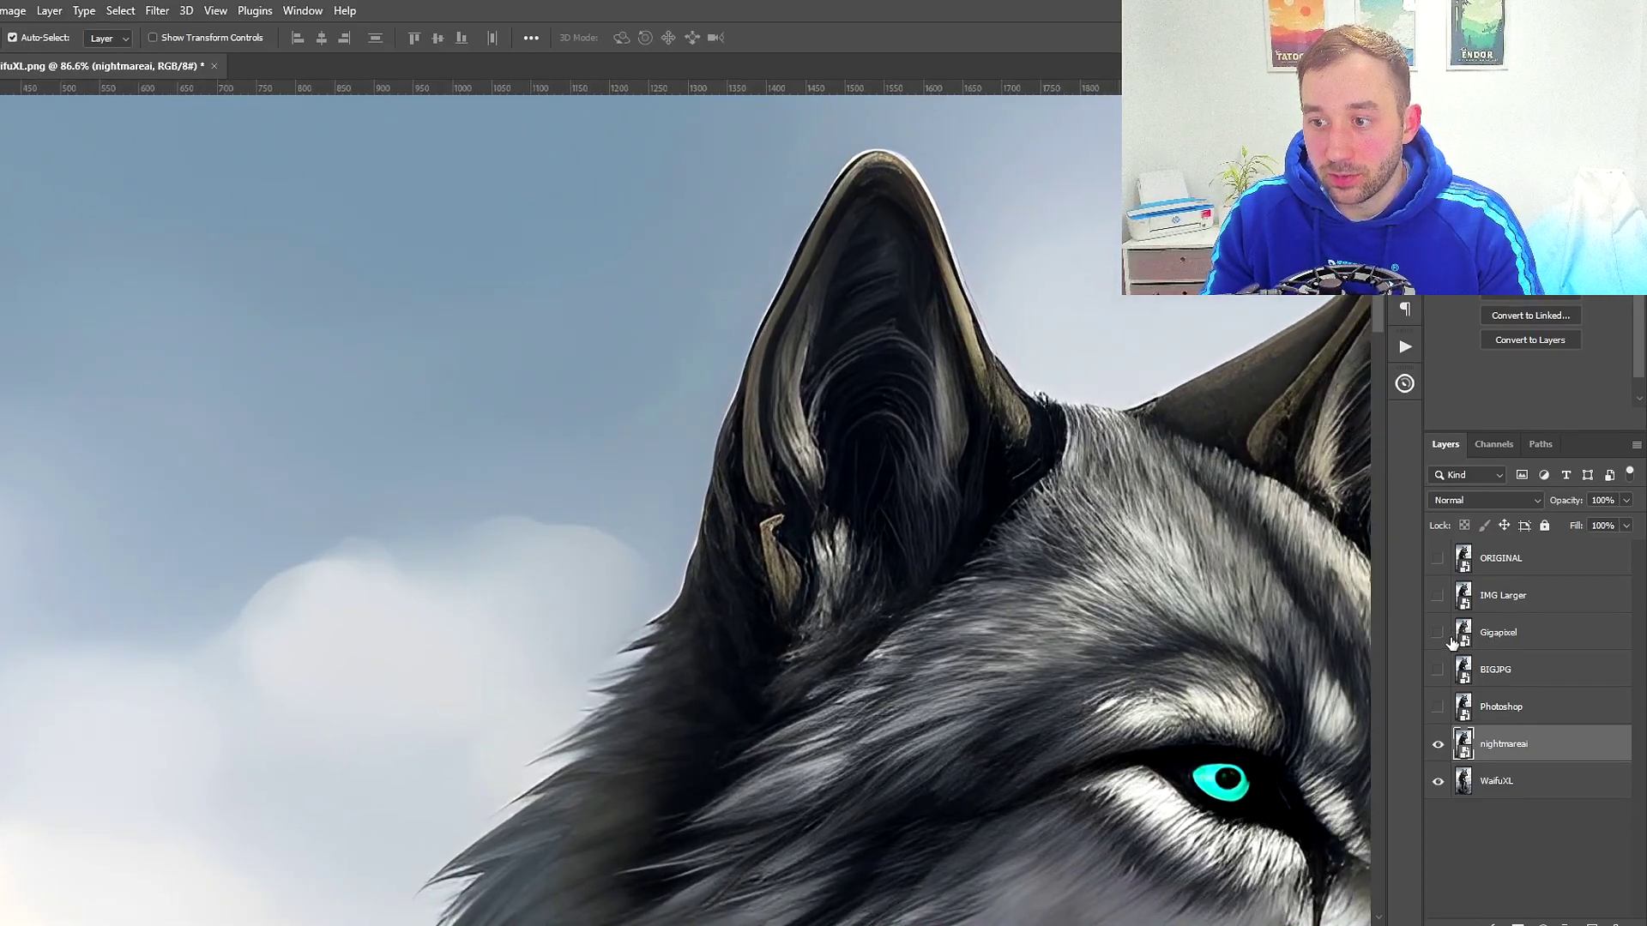
click(1440, 637)
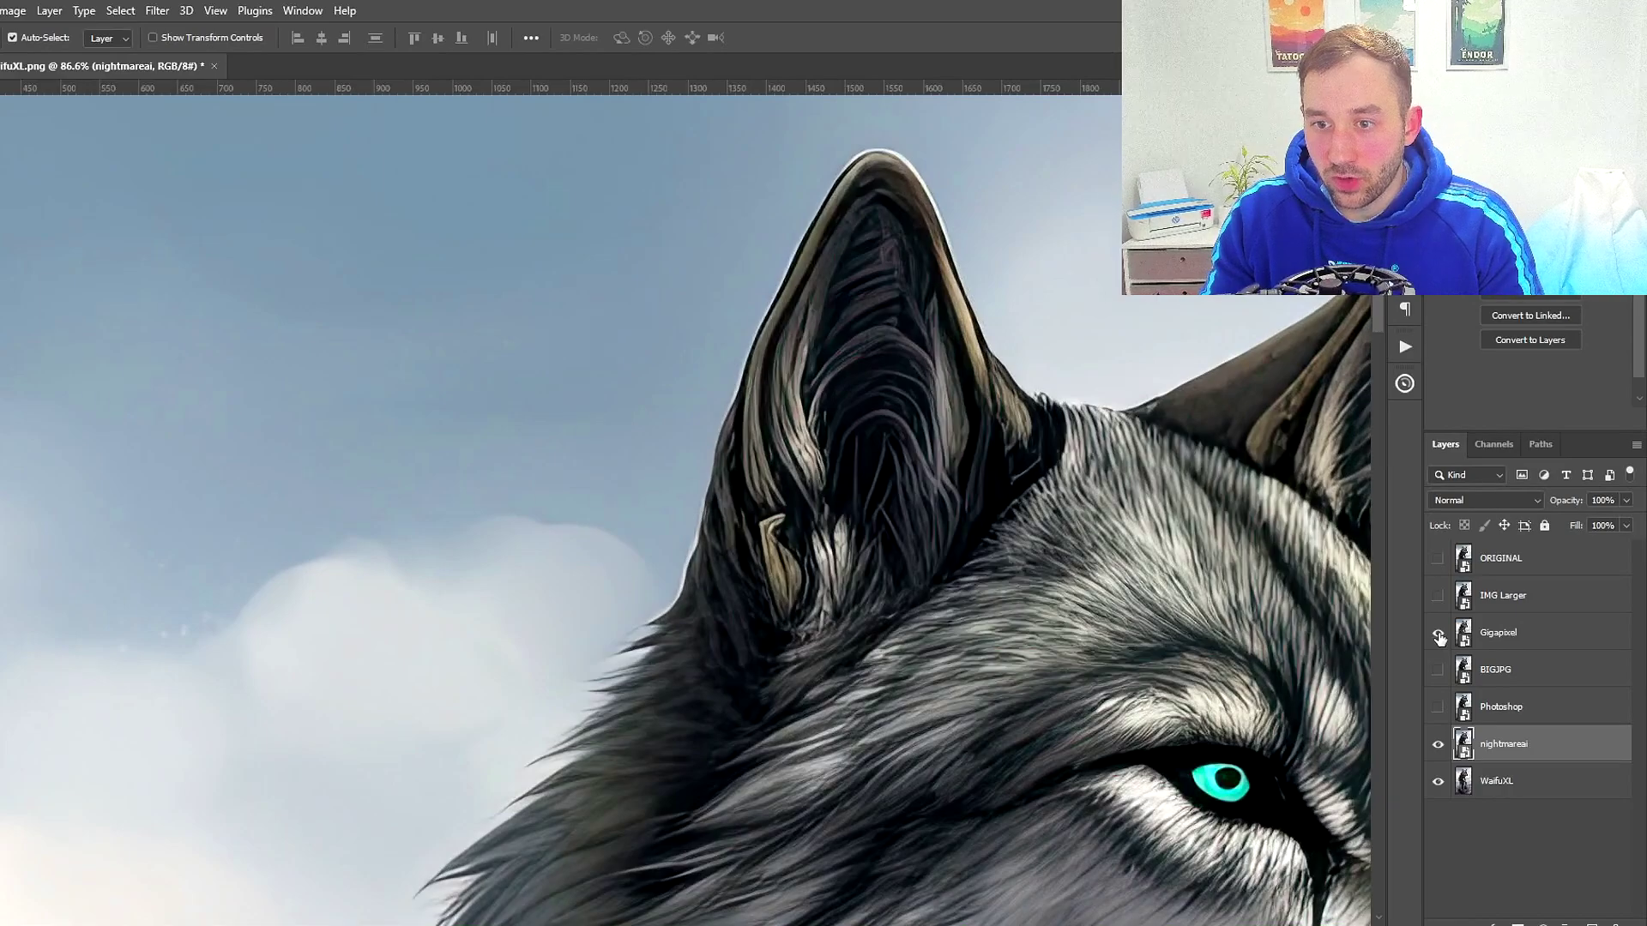
click(1437, 636)
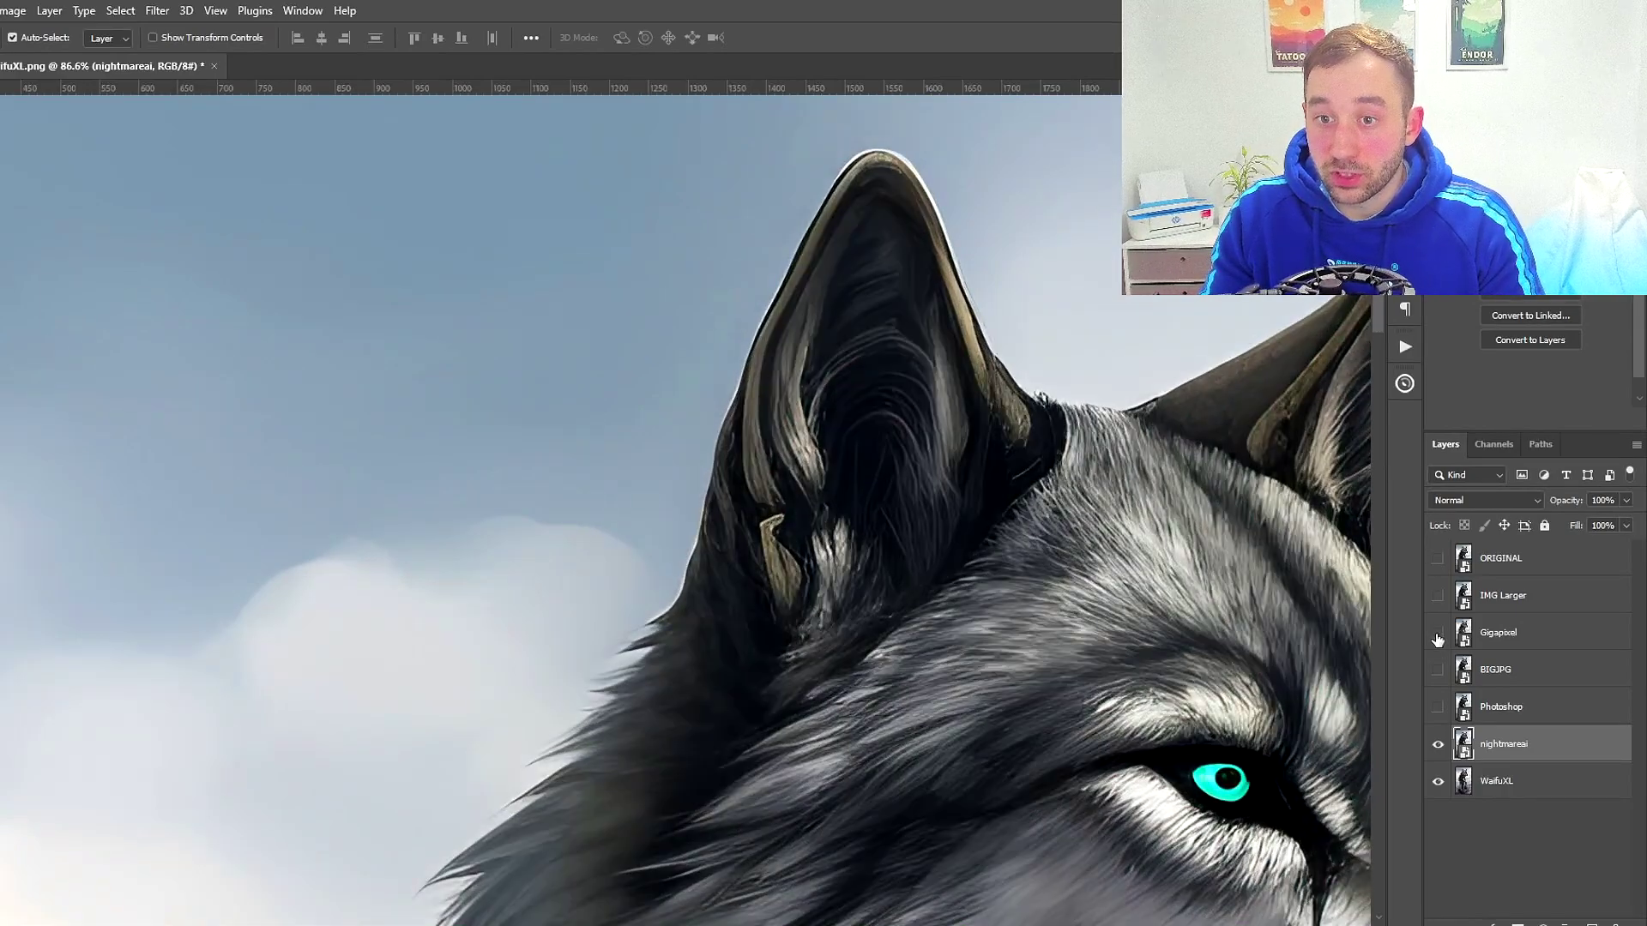
click(1438, 637)
click(1438, 639)
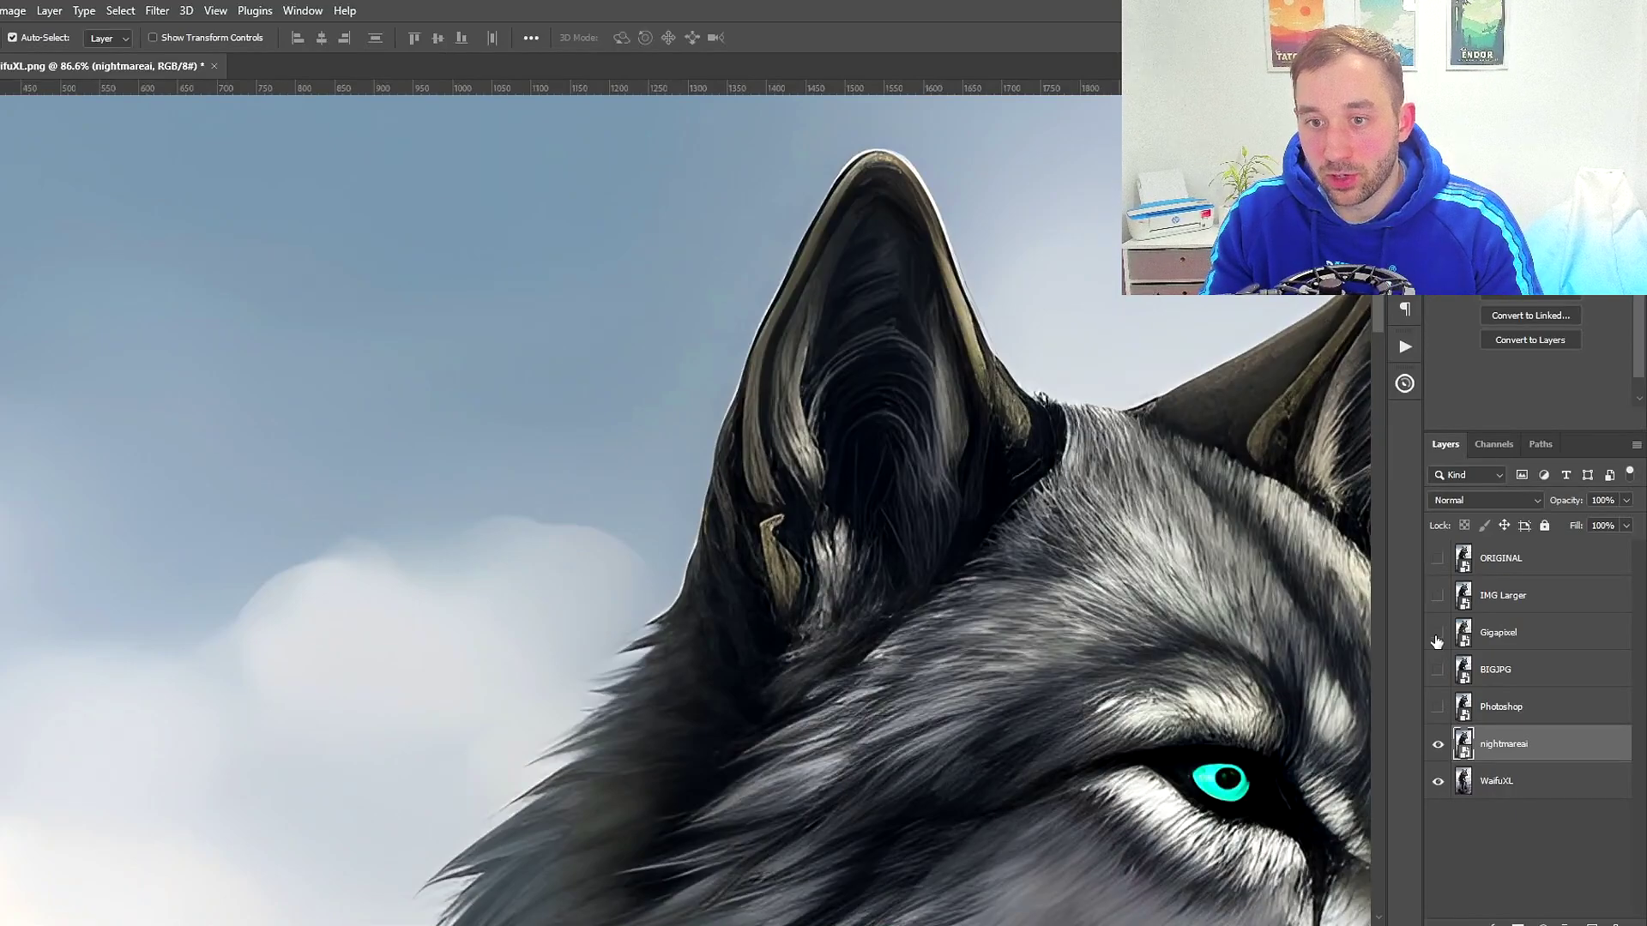
click(1438, 639)
click(1438, 639)
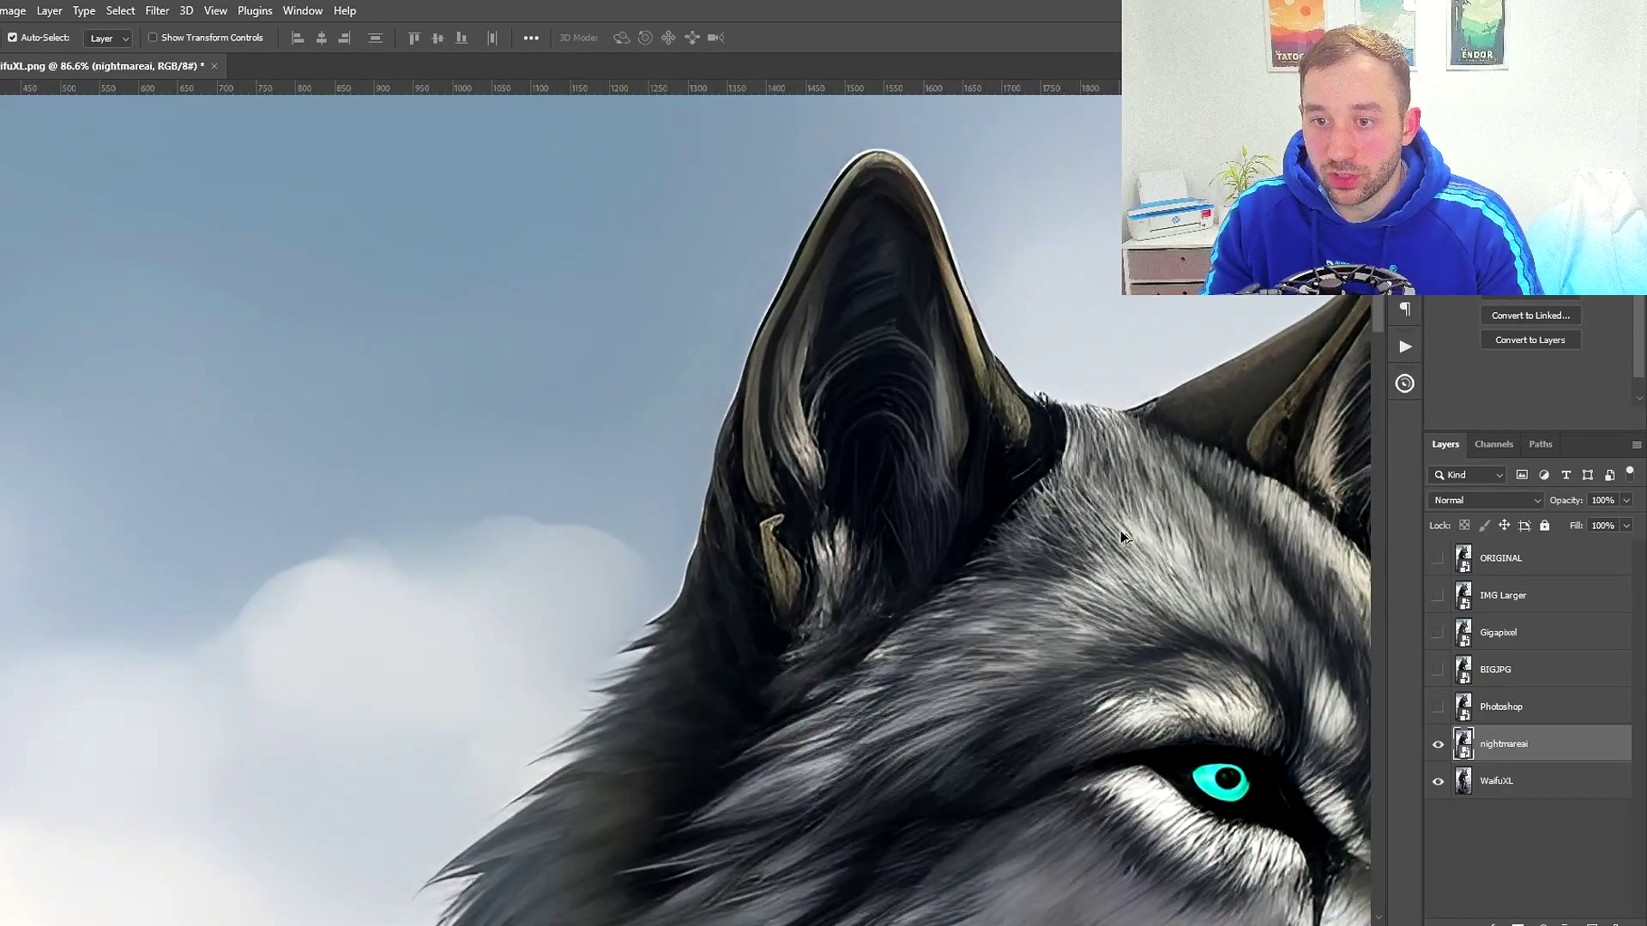
scroll(1047, 357, up, 2)
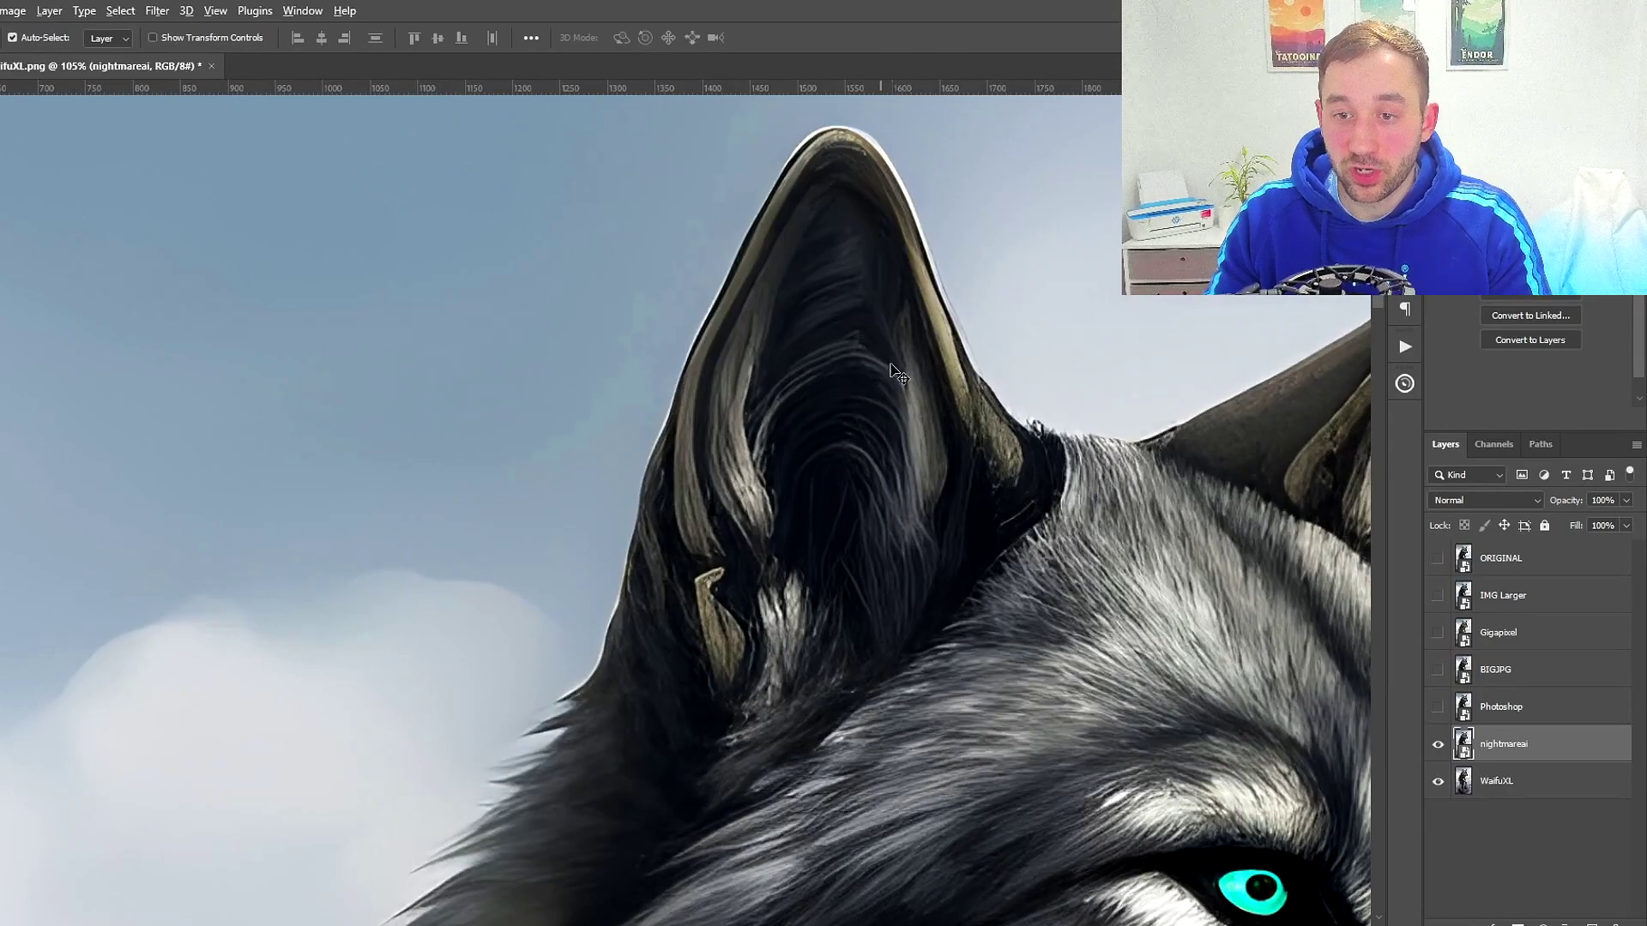
drag(985, 468, 1004, 448)
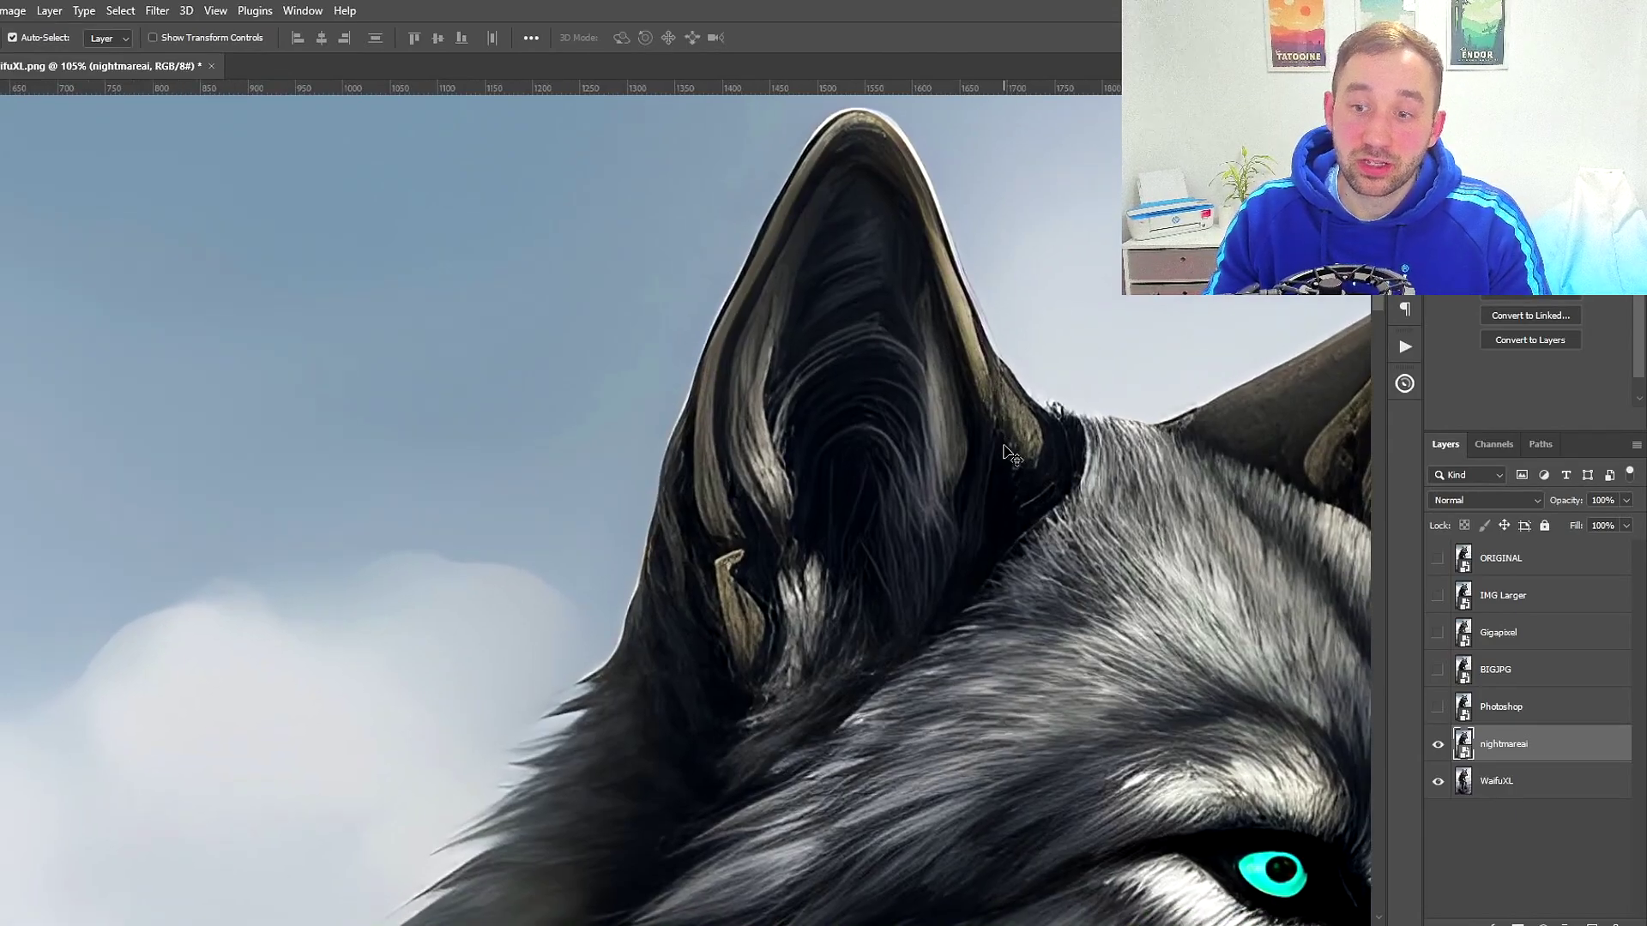
scroll(1005, 447, down, 1)
drag(1010, 447, 999, 462)
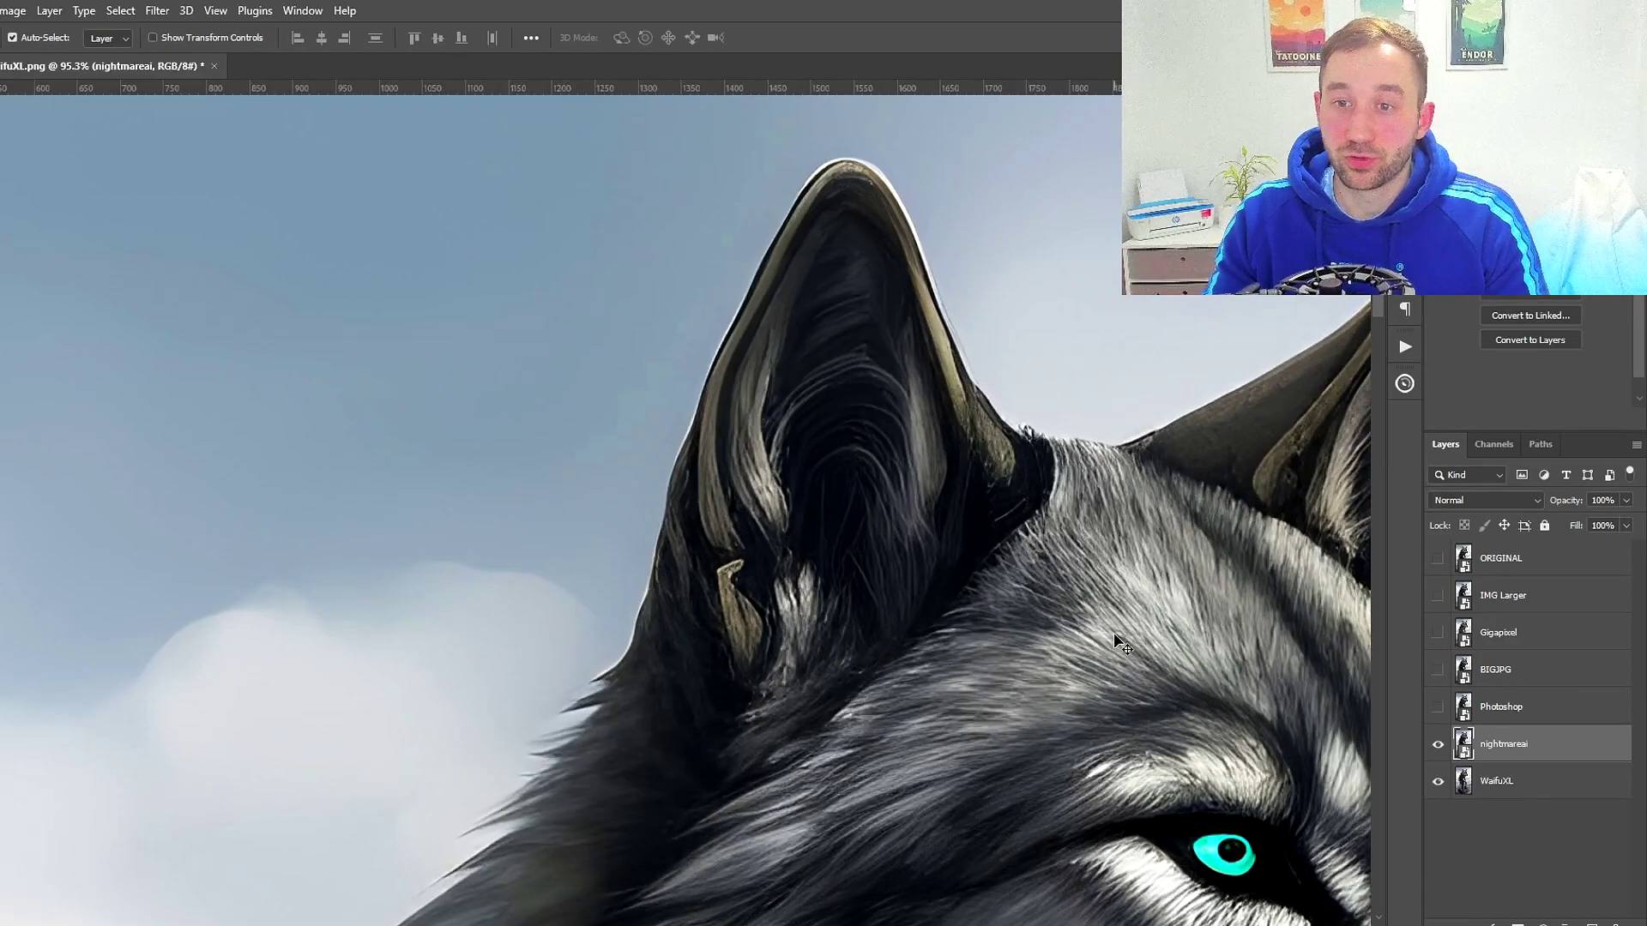
scroll(1106, 631, down, 2)
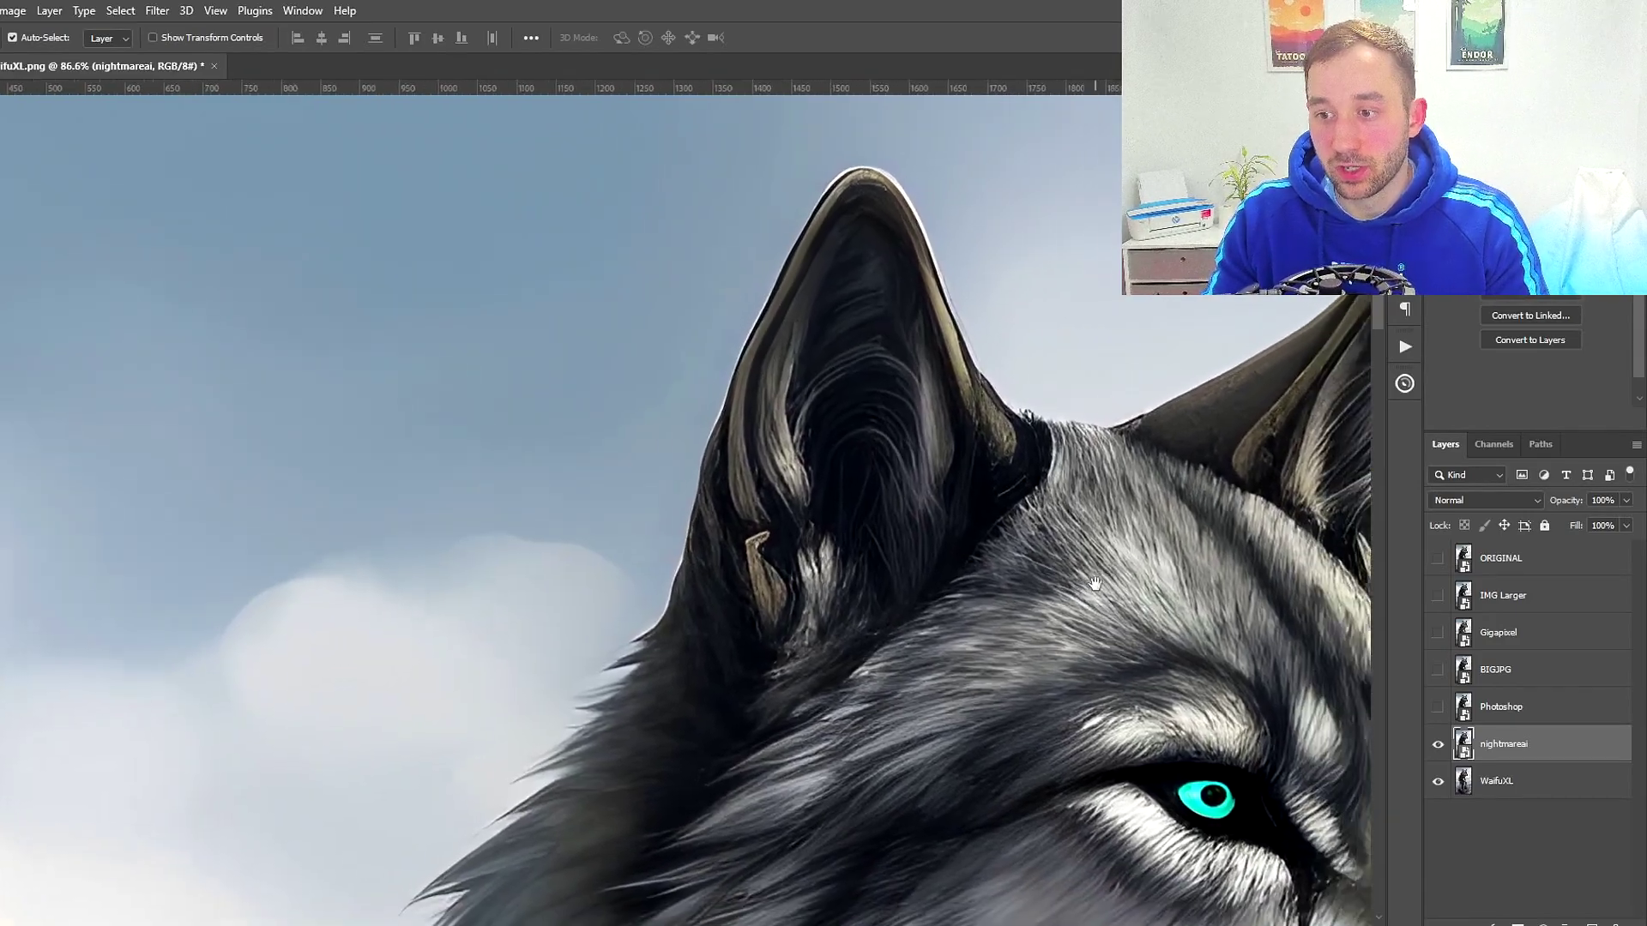
drag(1094, 584, 1105, 588)
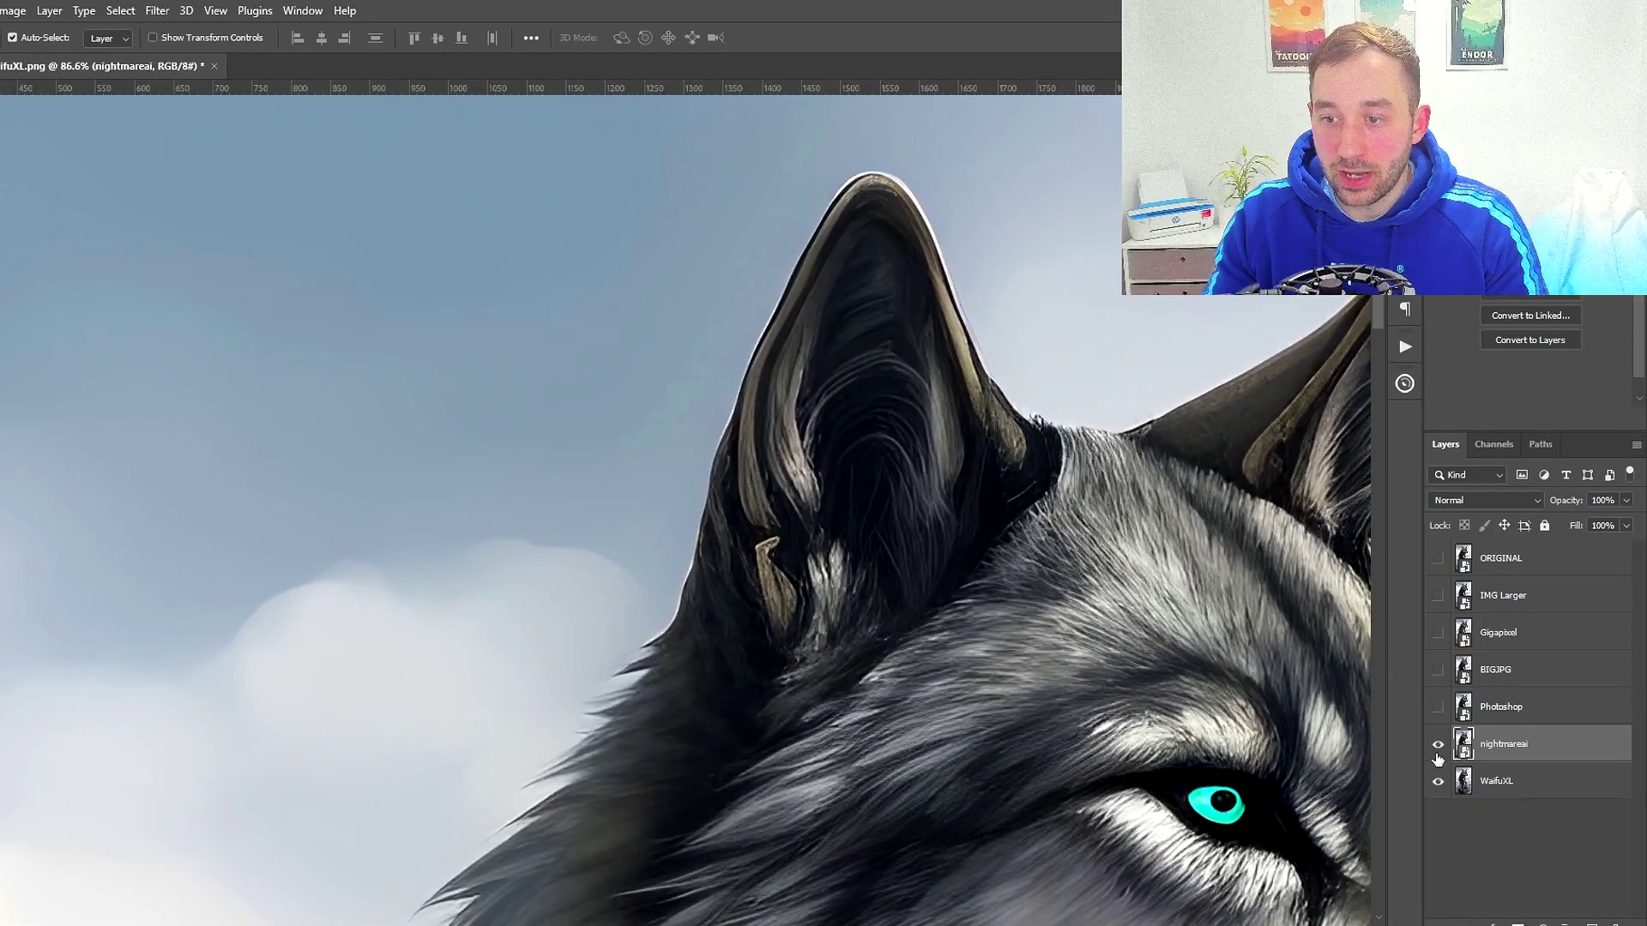
Hide nightmareai to compare the WaifuXL ear, then turn nightmareai back on
click(1436, 746)
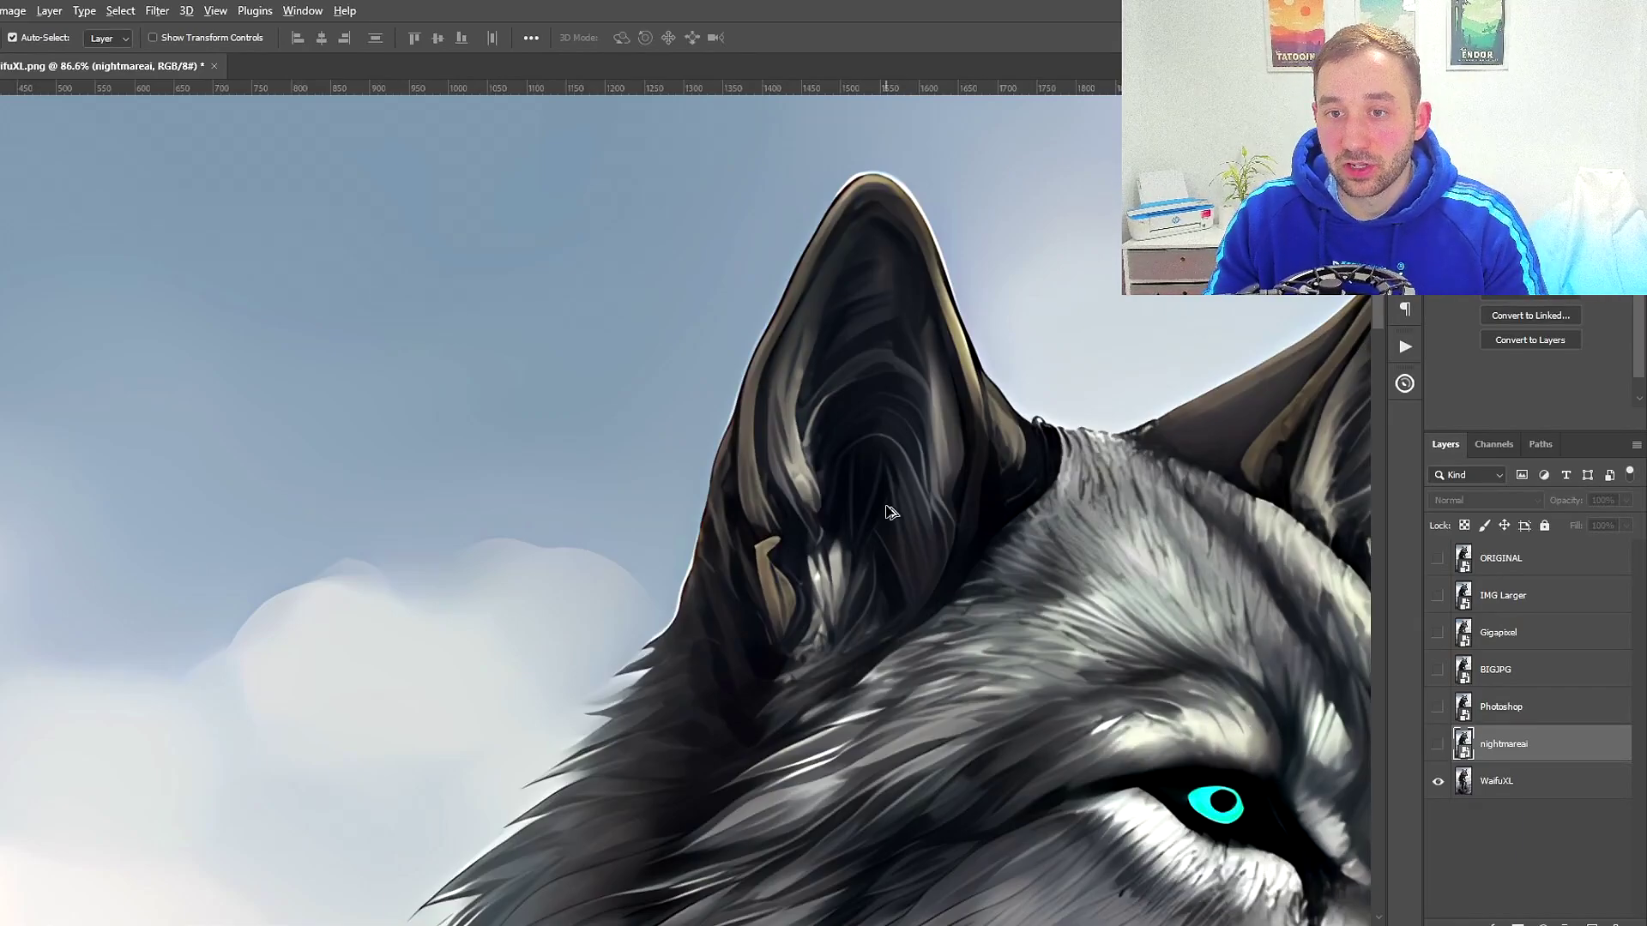
scroll(882, 664, up, 3)
scroll(1012, 449, up, 2)
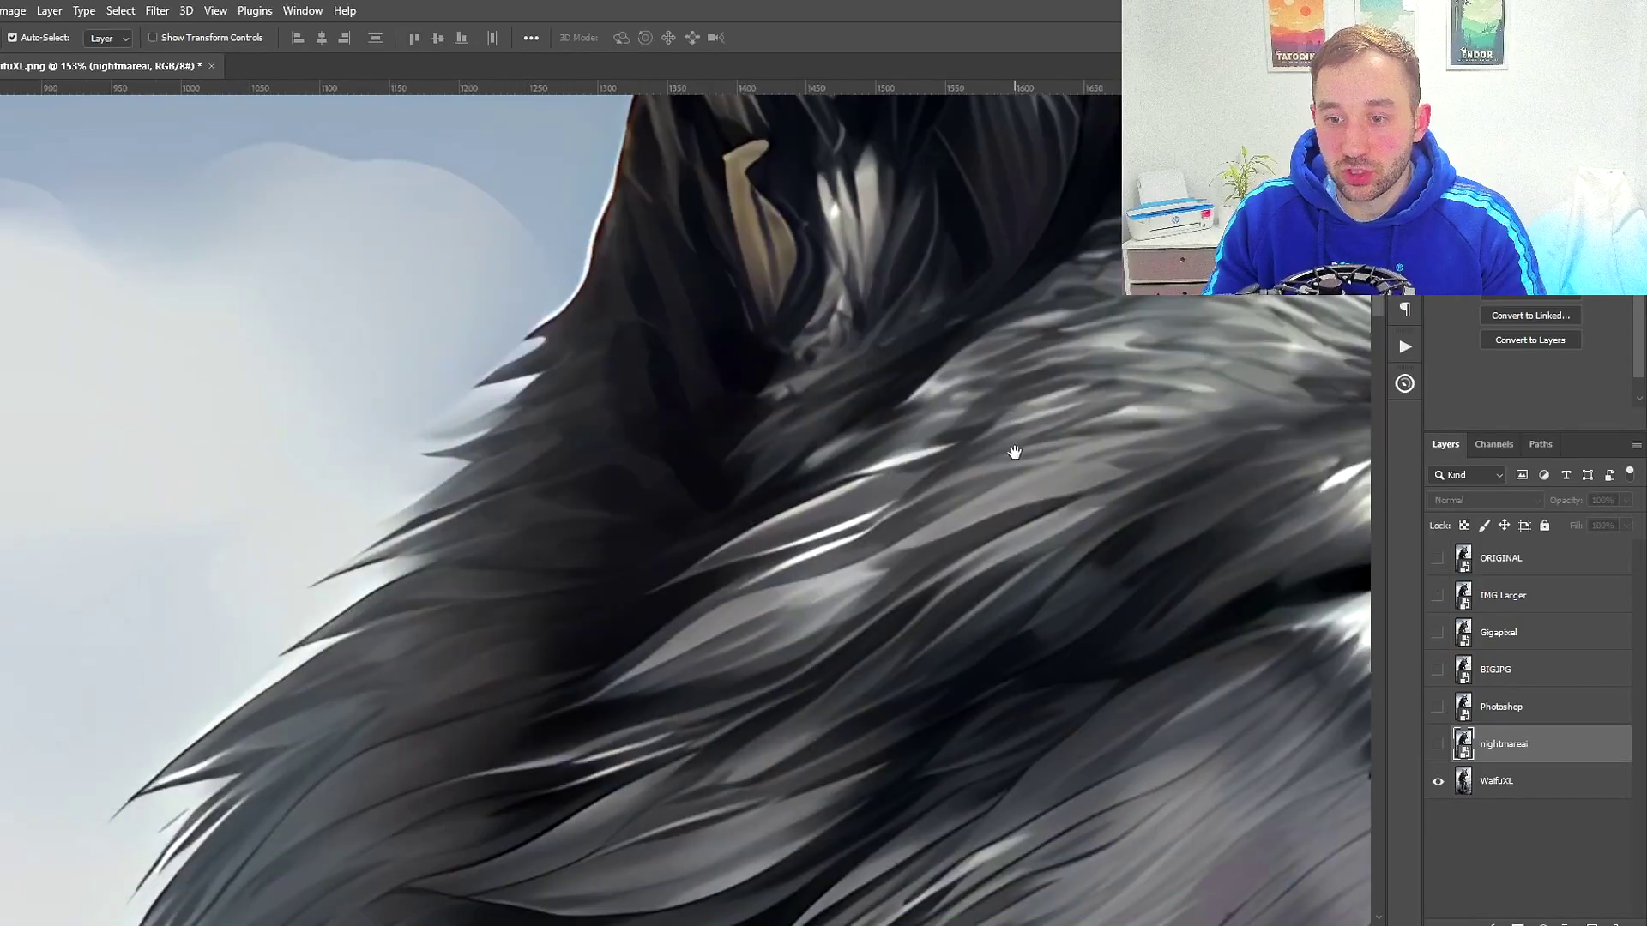
scroll(1285, 611, down, 1)
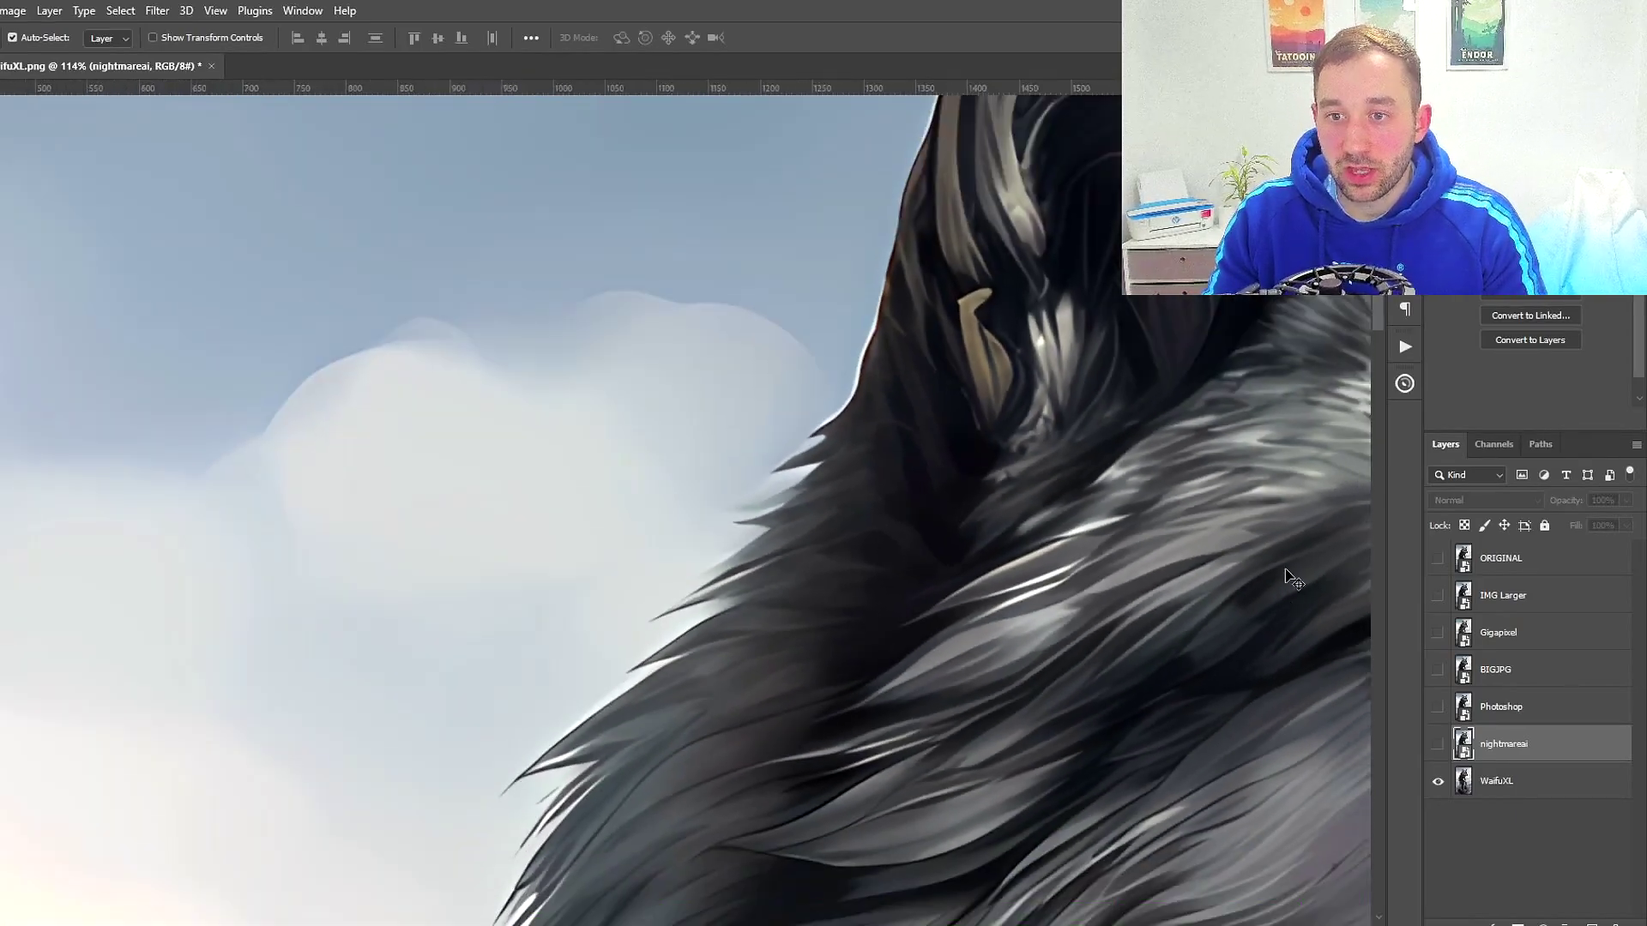
scroll(1000, 536, down, 2)
scroll(997, 538, down, 4)
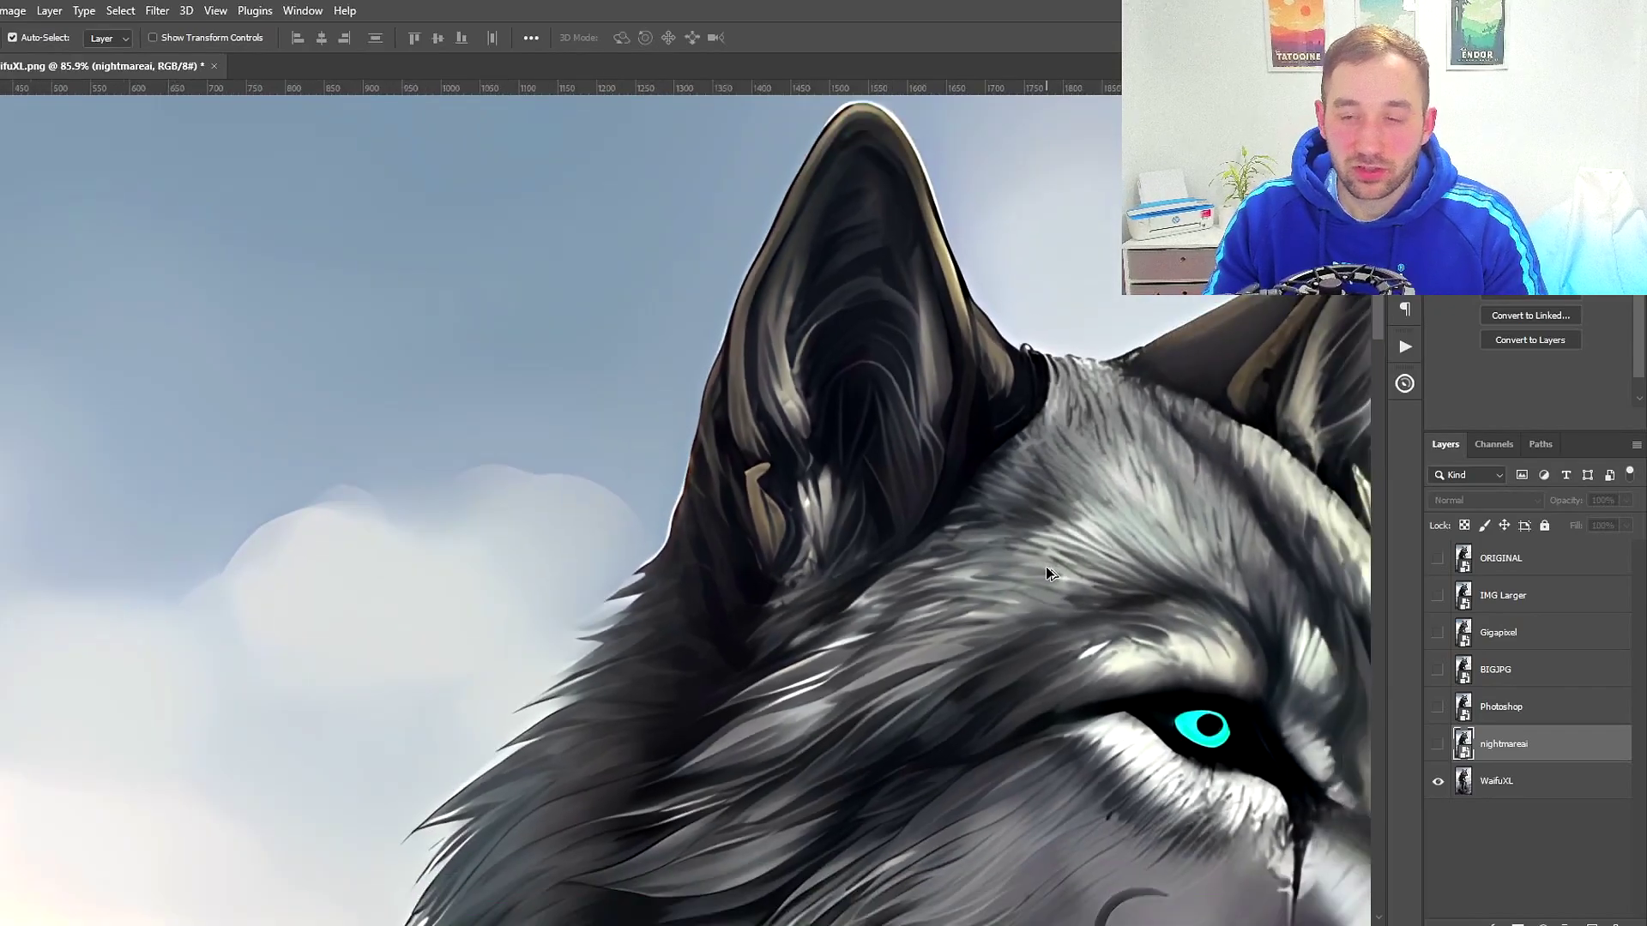
click(1439, 746)
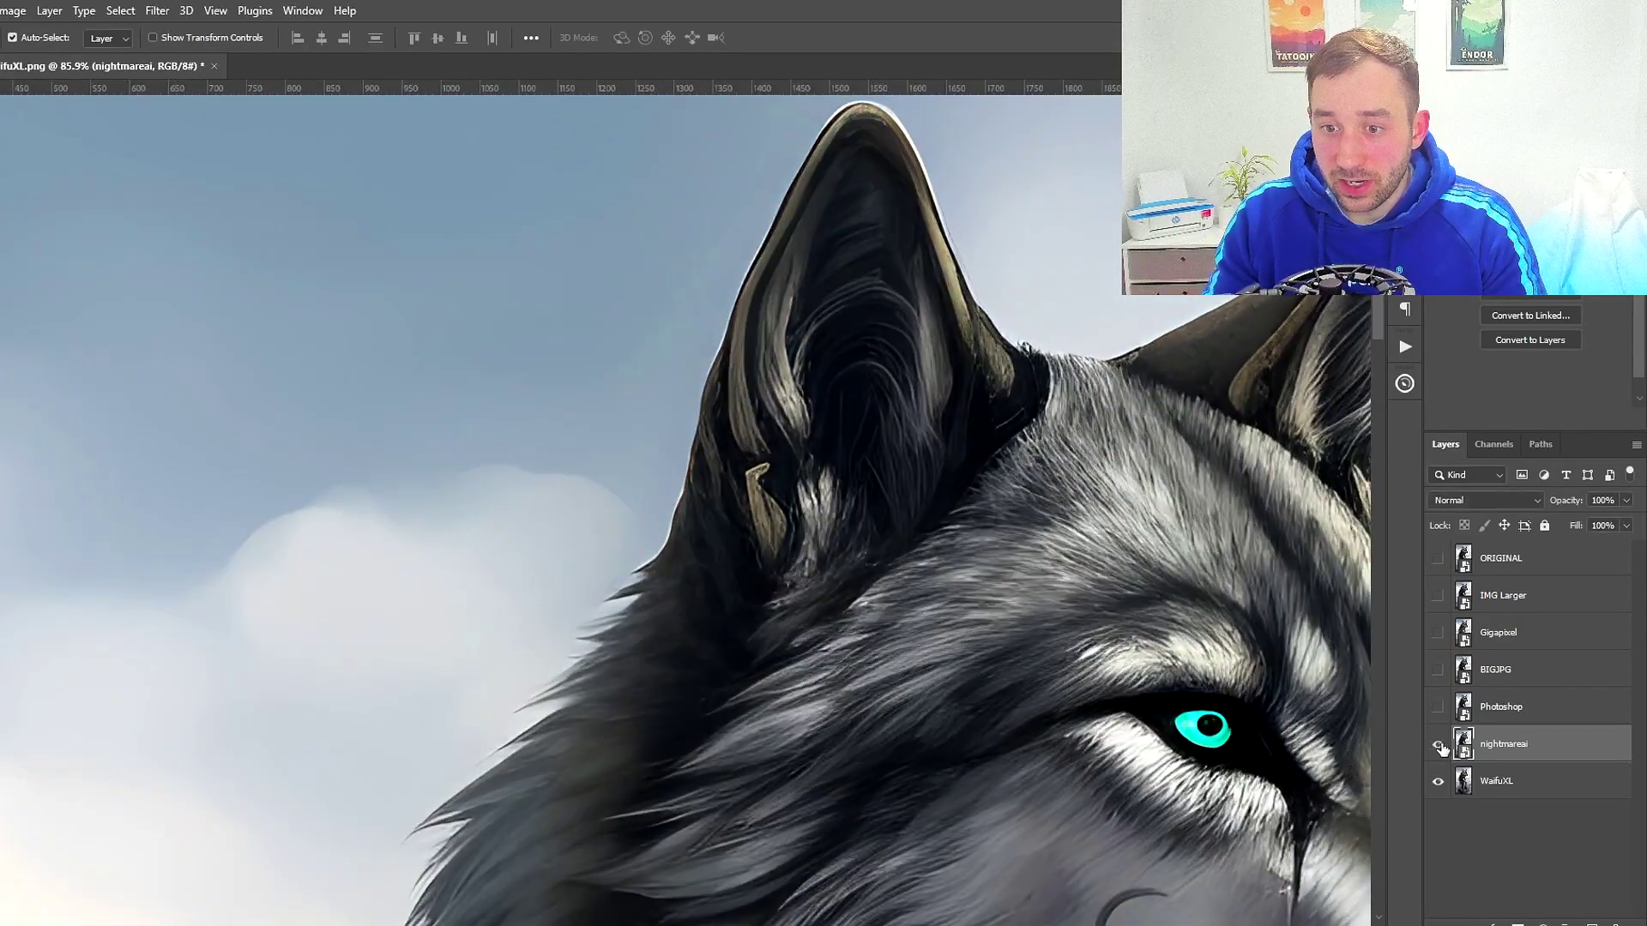
scroll(888, 736, up, 3)
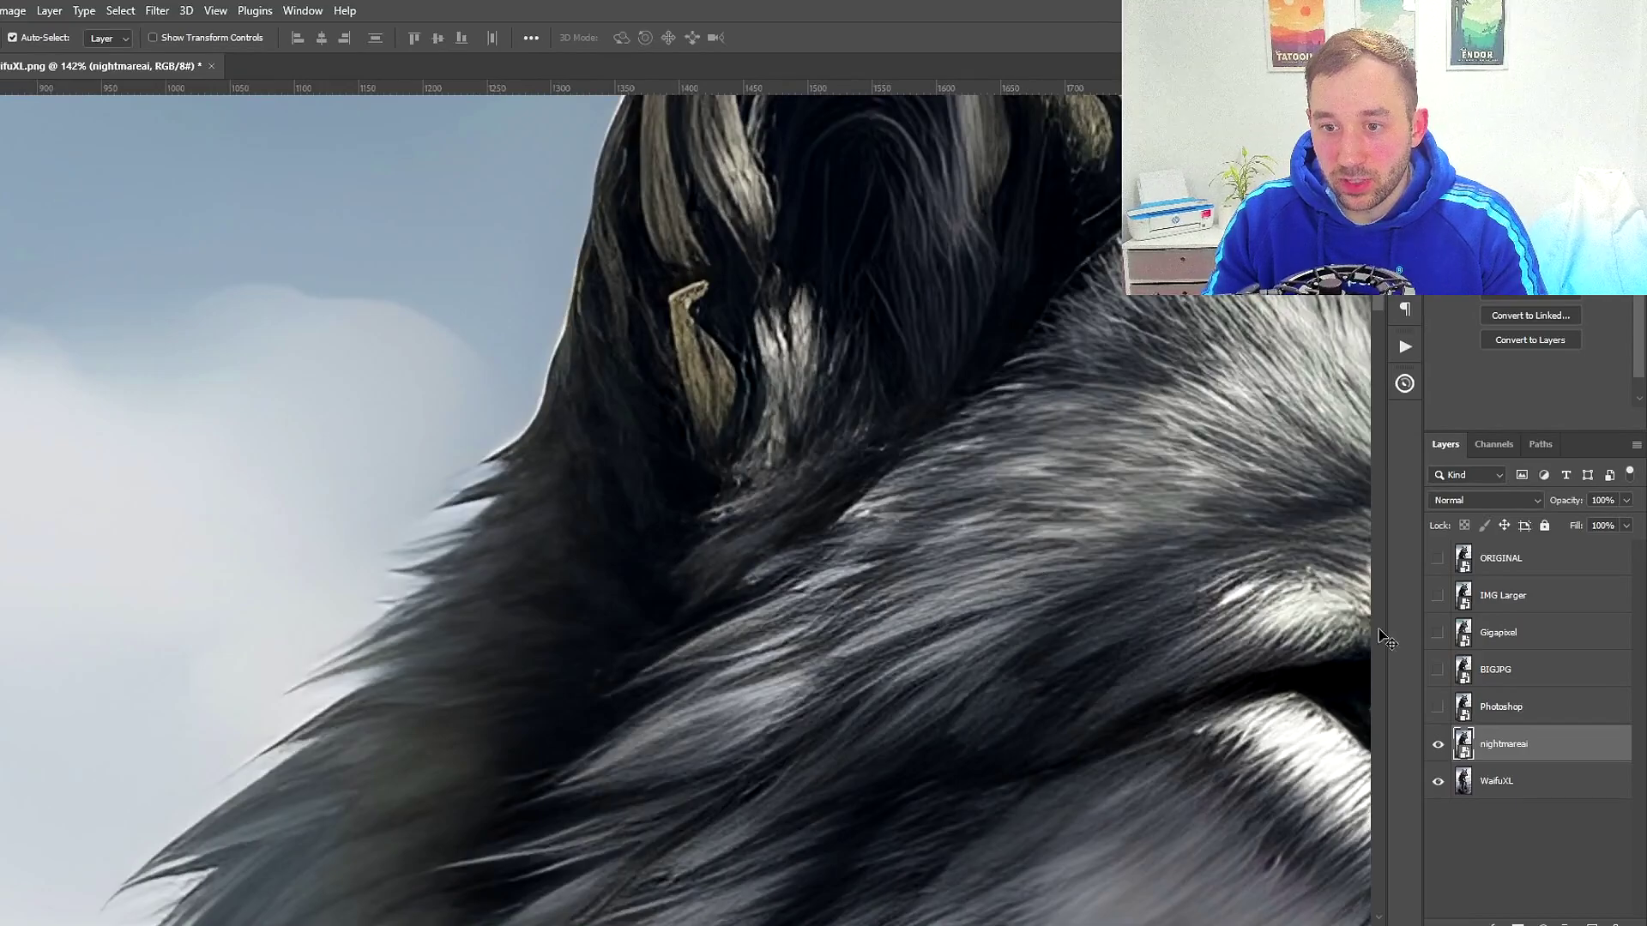
scroll(1254, 669, down, 3)
drag(1230, 538, 1170, 633)
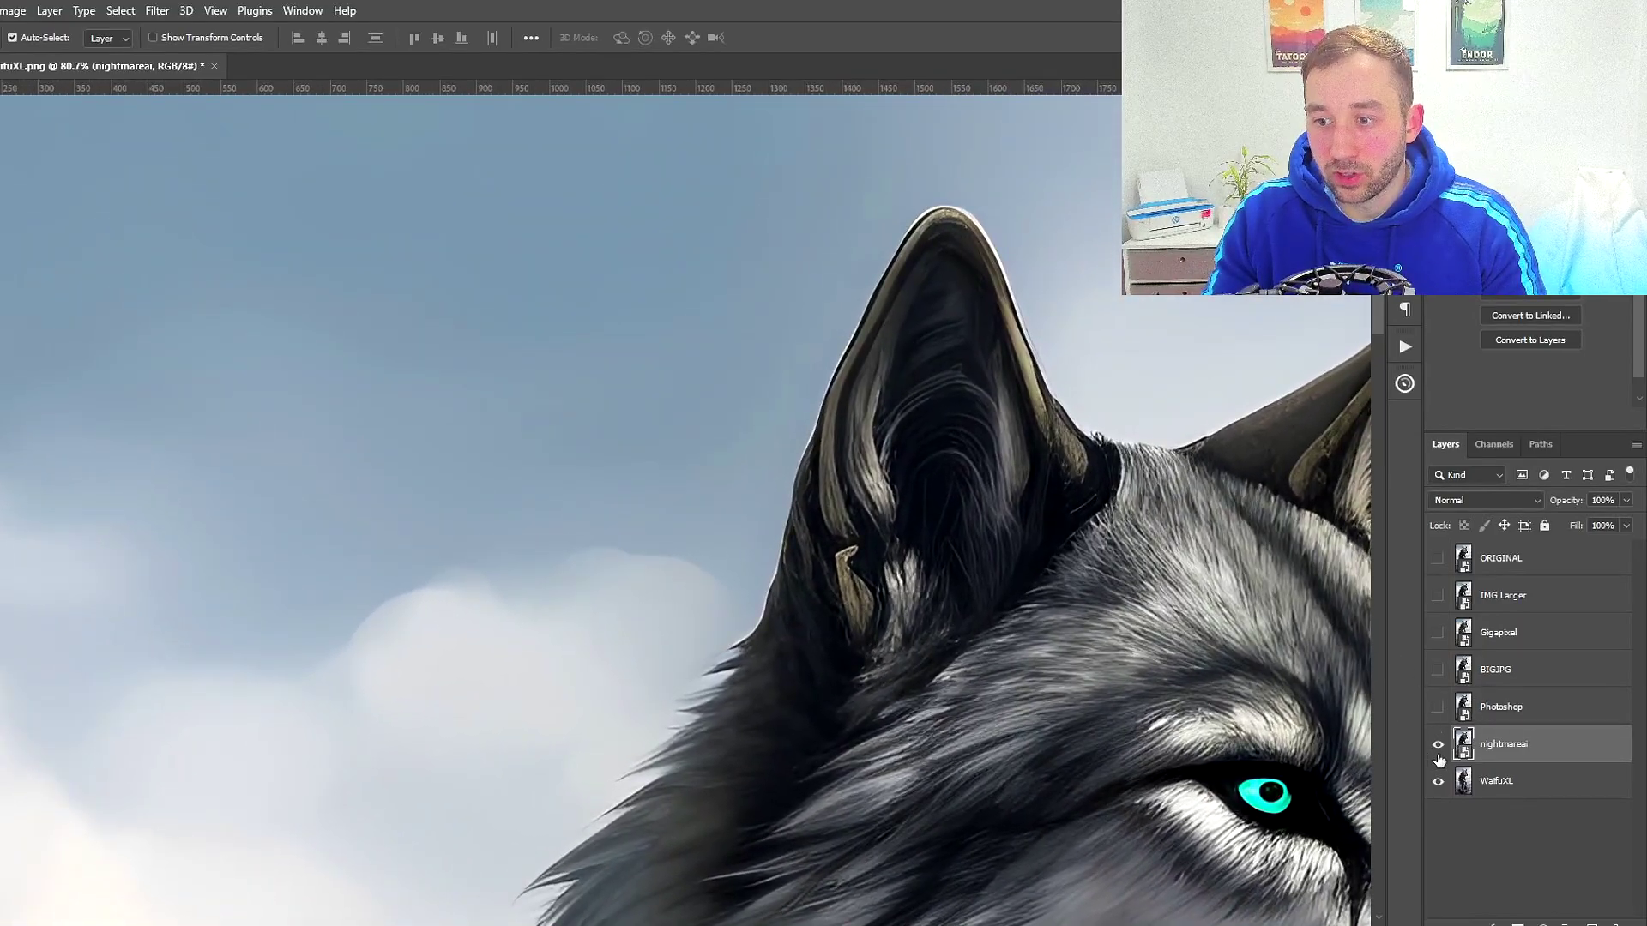
scroll(1370, 597, up, 3)
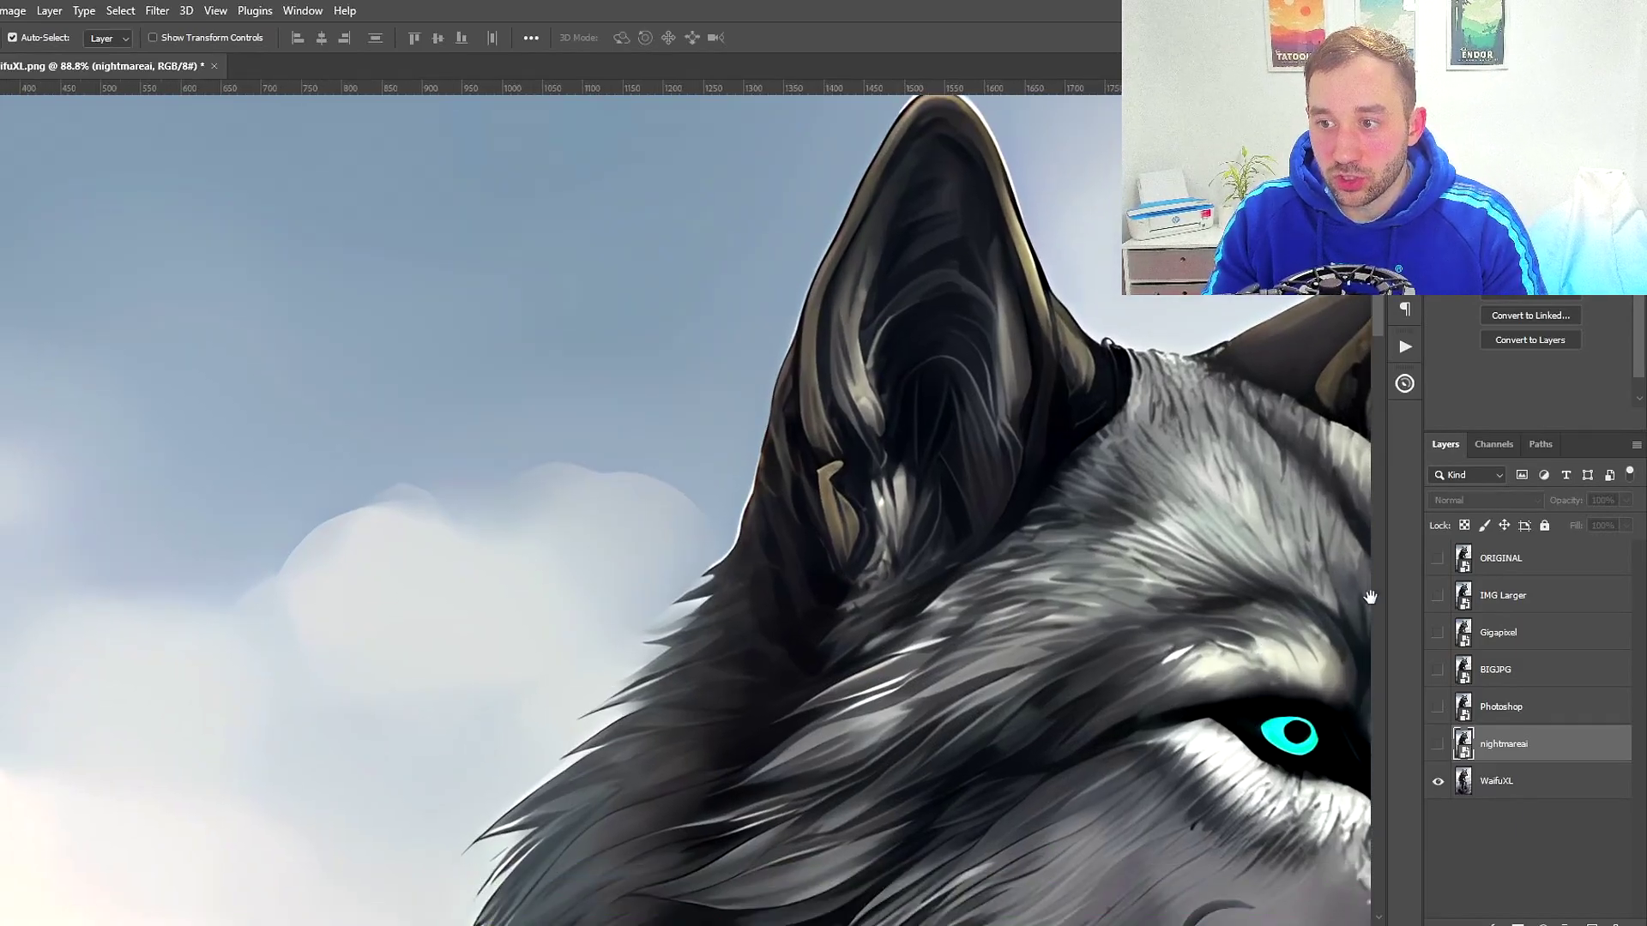
Toggle the ORIGINAL layer on the zoomed ear and eye, leaving it hidden
click(1437, 561)
drag(1169, 359, 1106, 413)
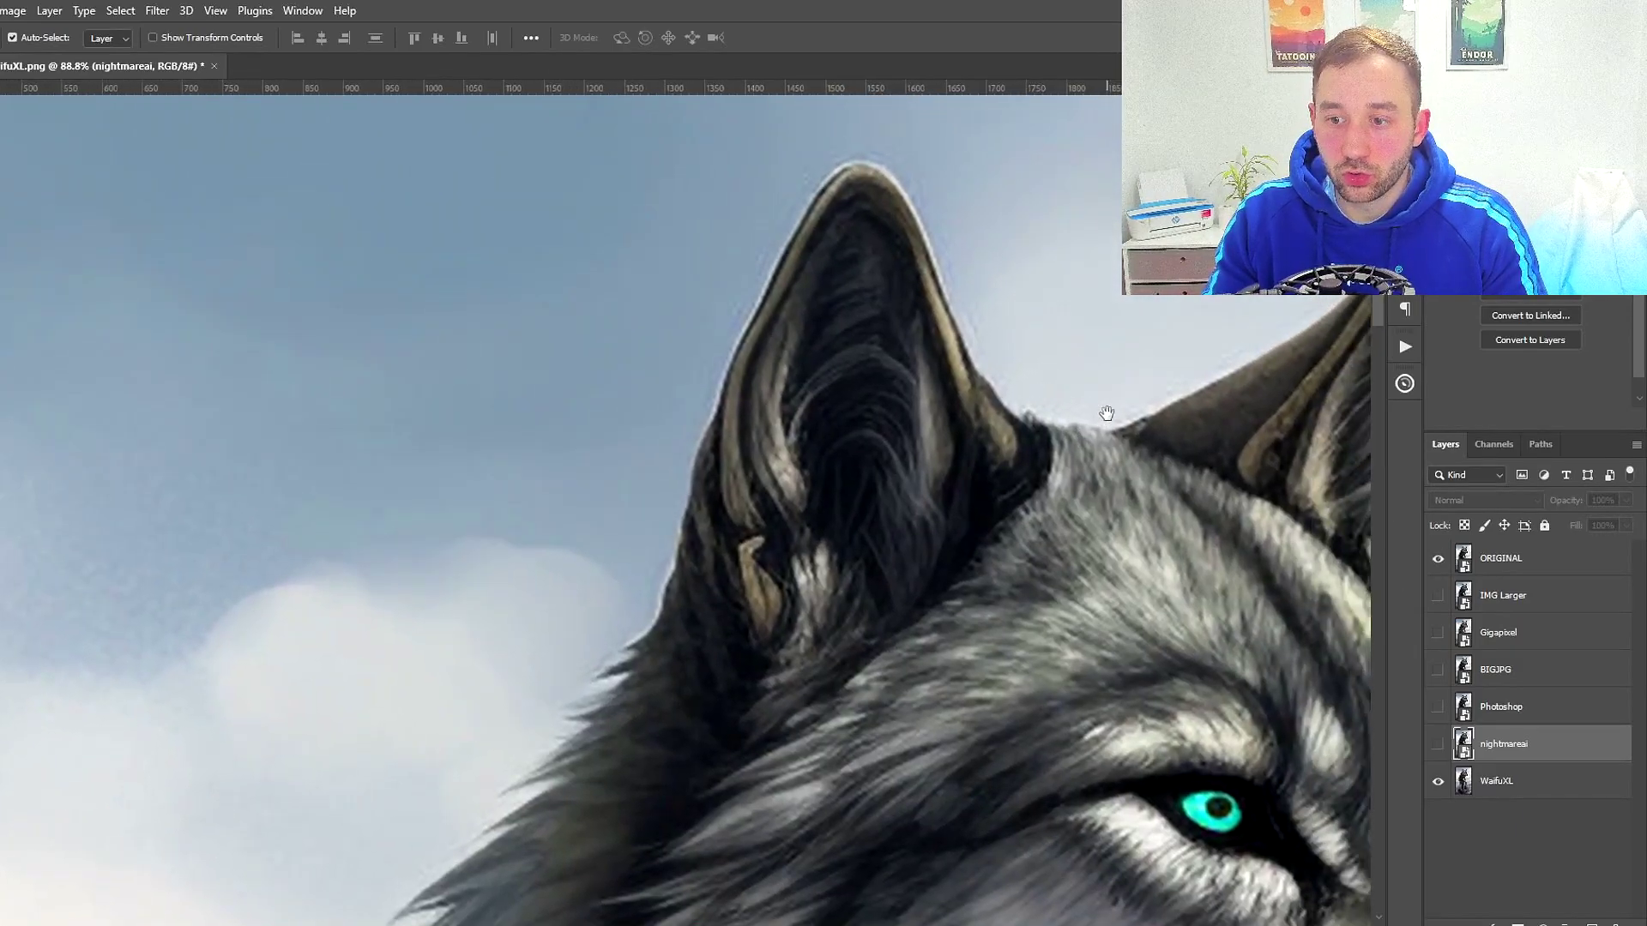
scroll(1033, 309, up, 6)
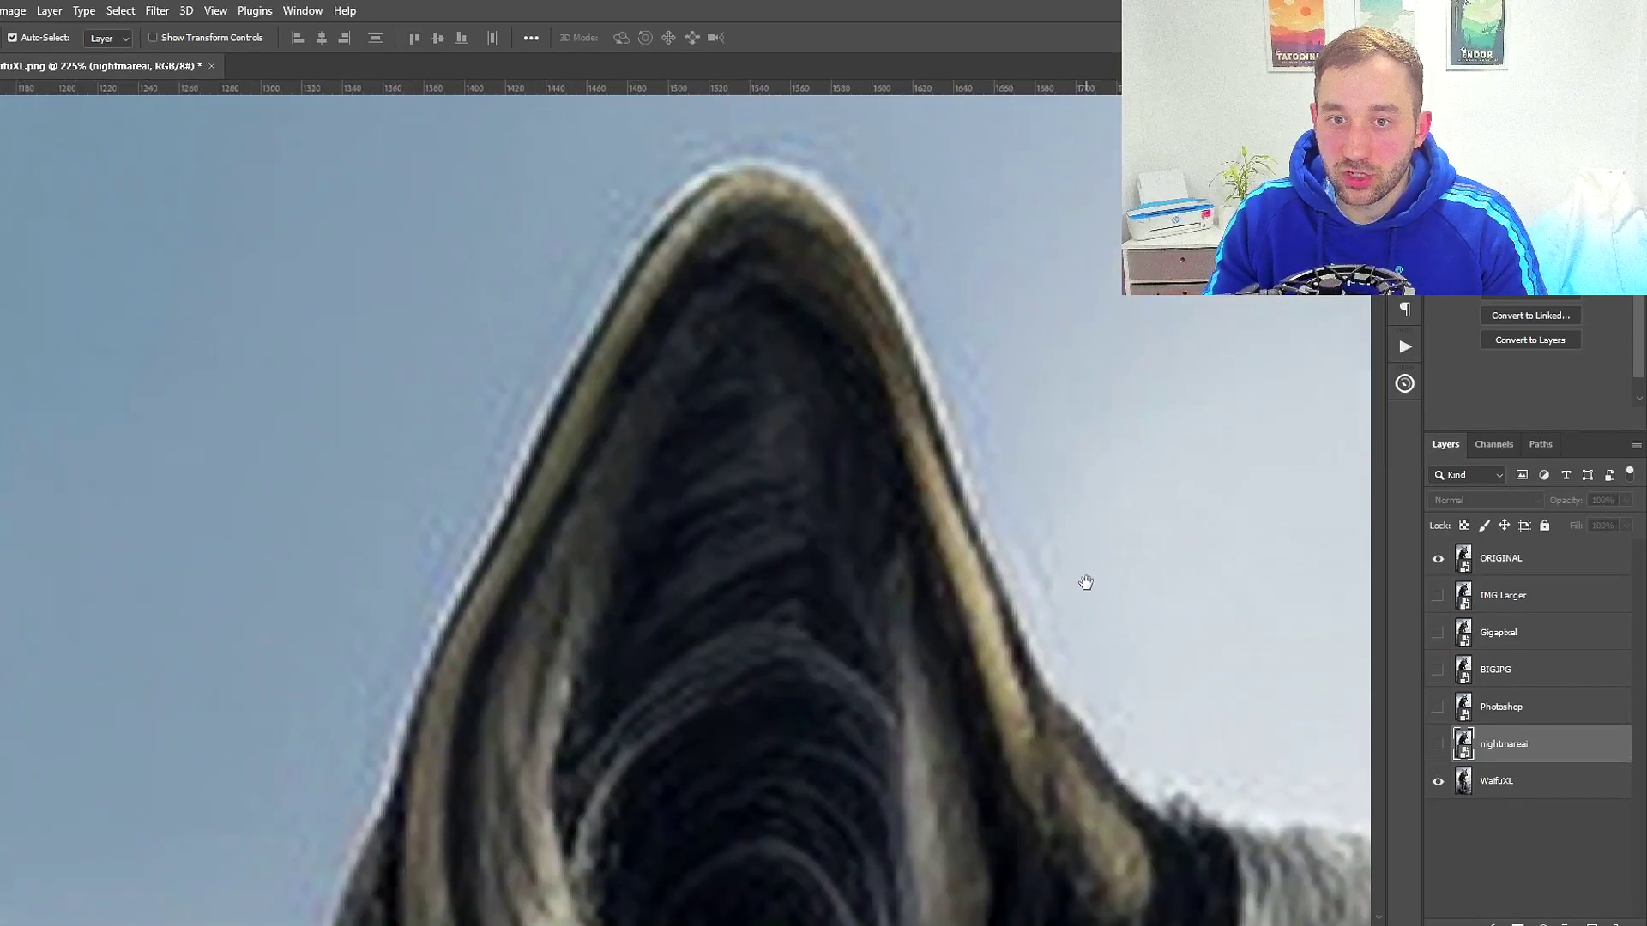
scroll(1063, 540, up, 3)
click(1438, 561)
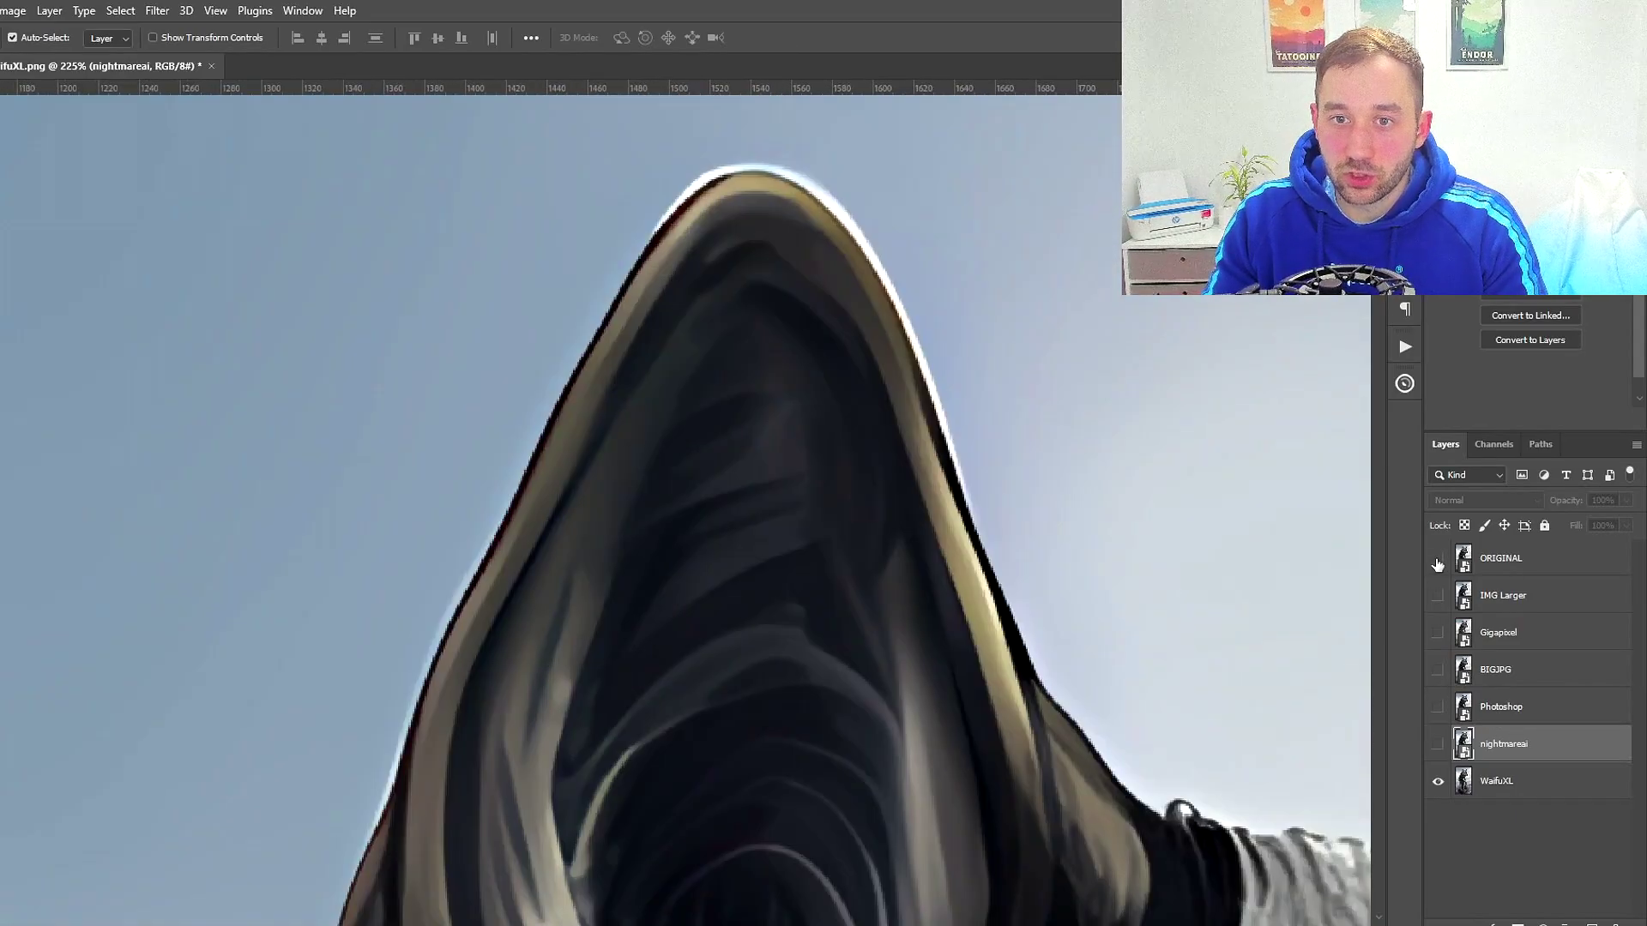
click(1439, 561)
click(1439, 562)
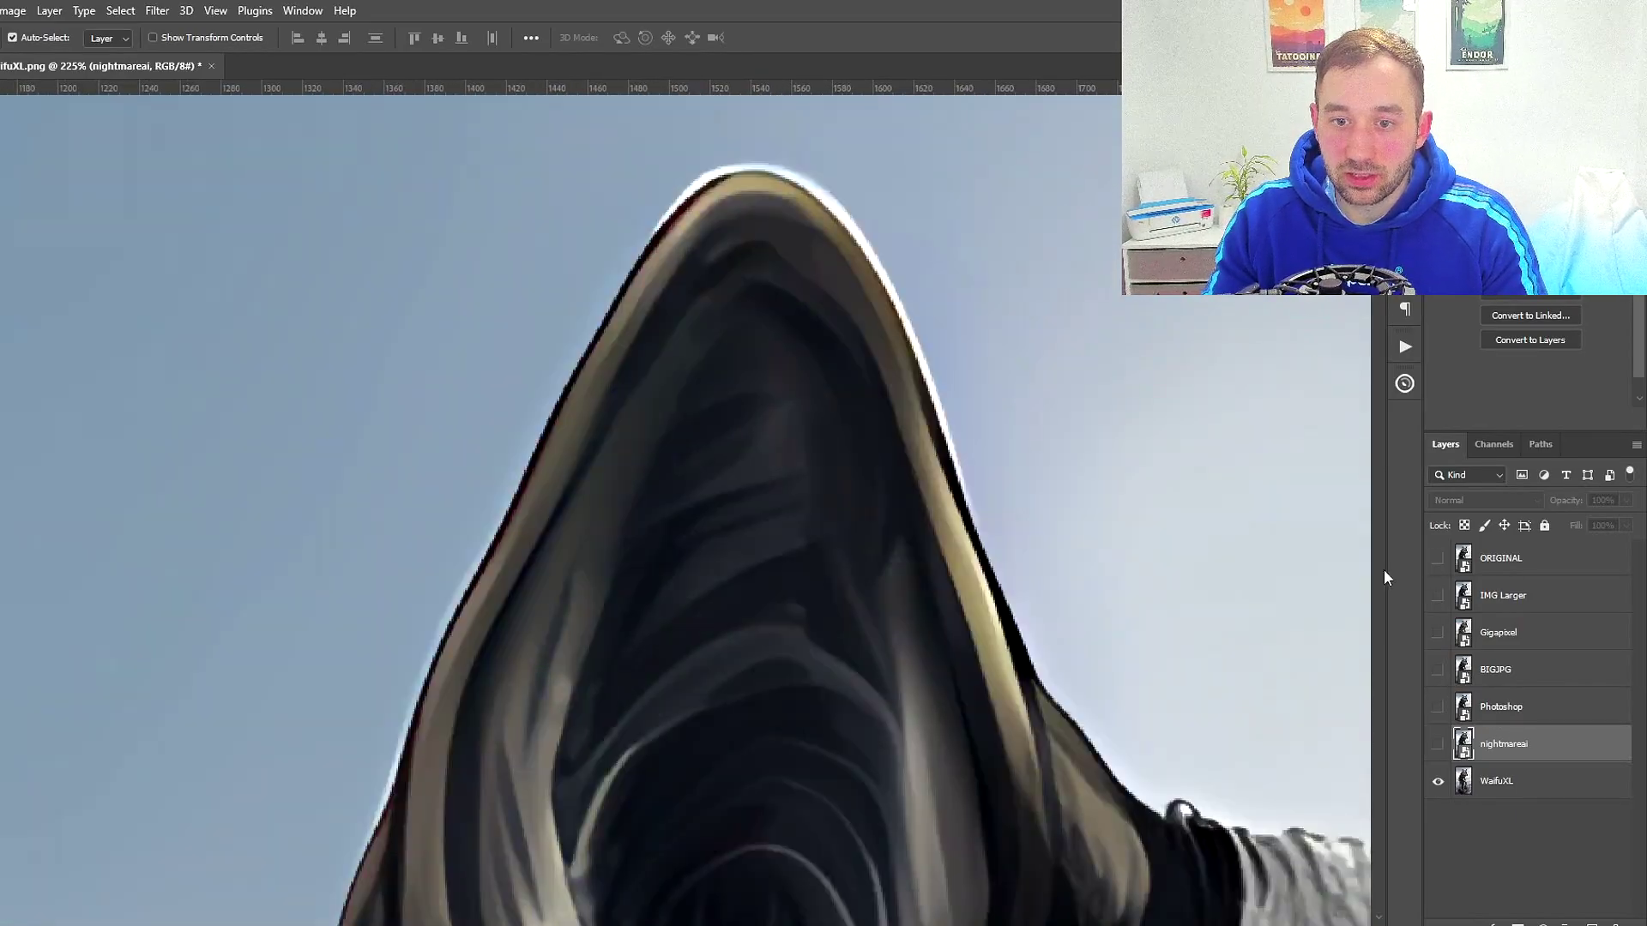
scroll(1158, 699, down, 2)
drag(1158, 698, 1120, 415)
scroll(1022, 478, down, 2)
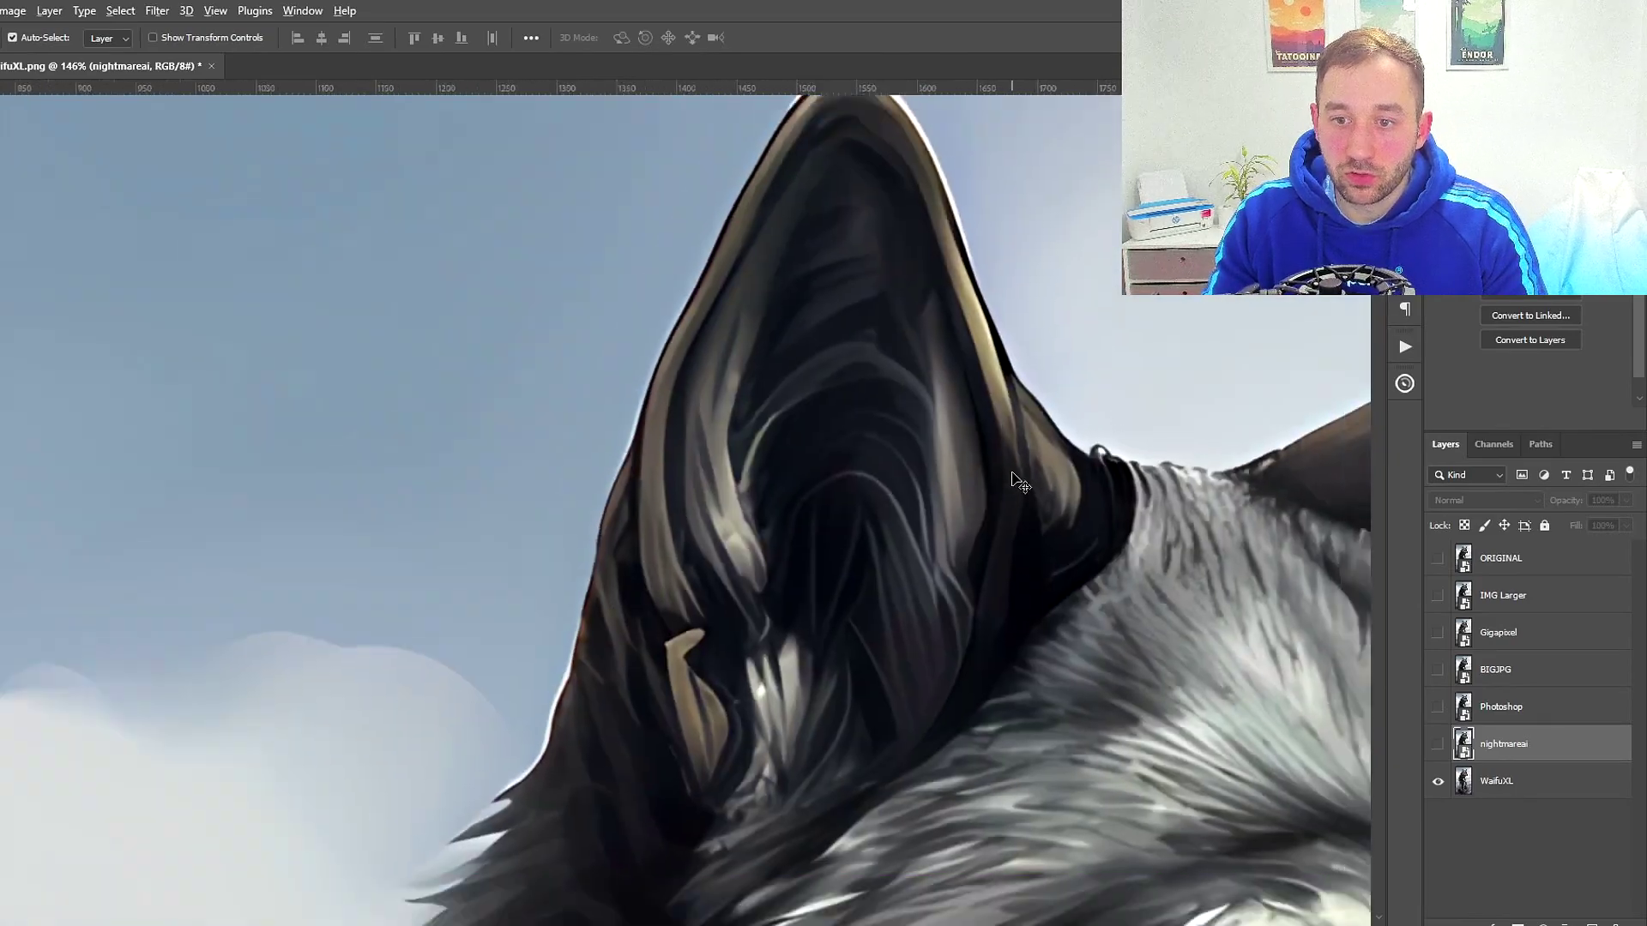
scroll(1018, 478, down, 2)
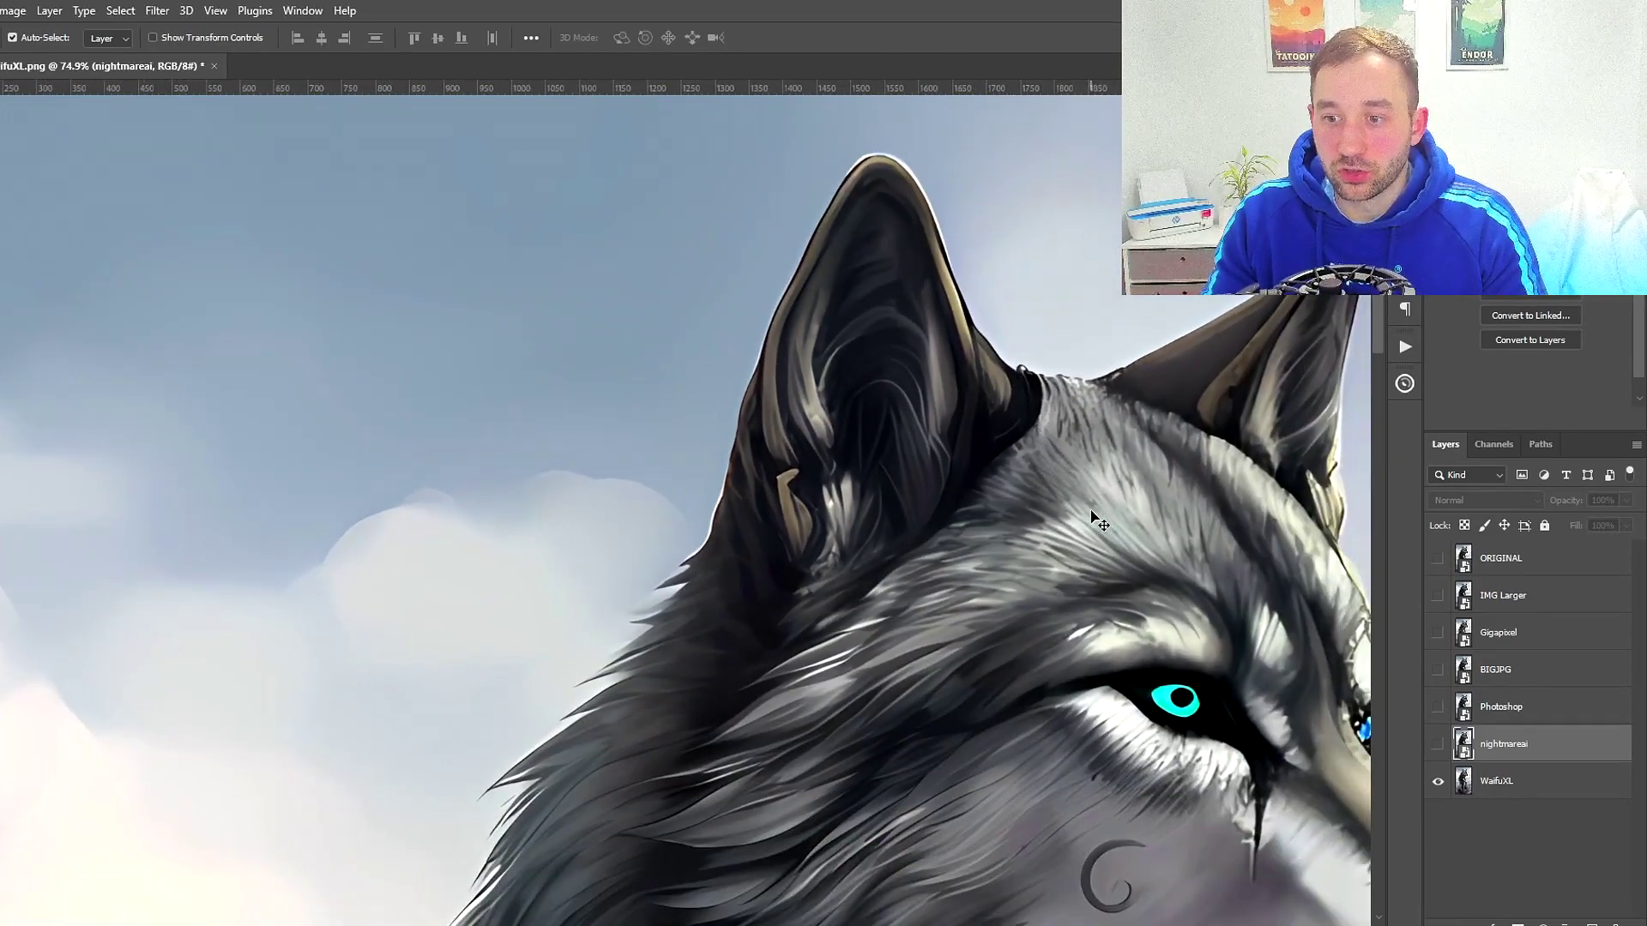
drag(1146, 552, 1164, 550)
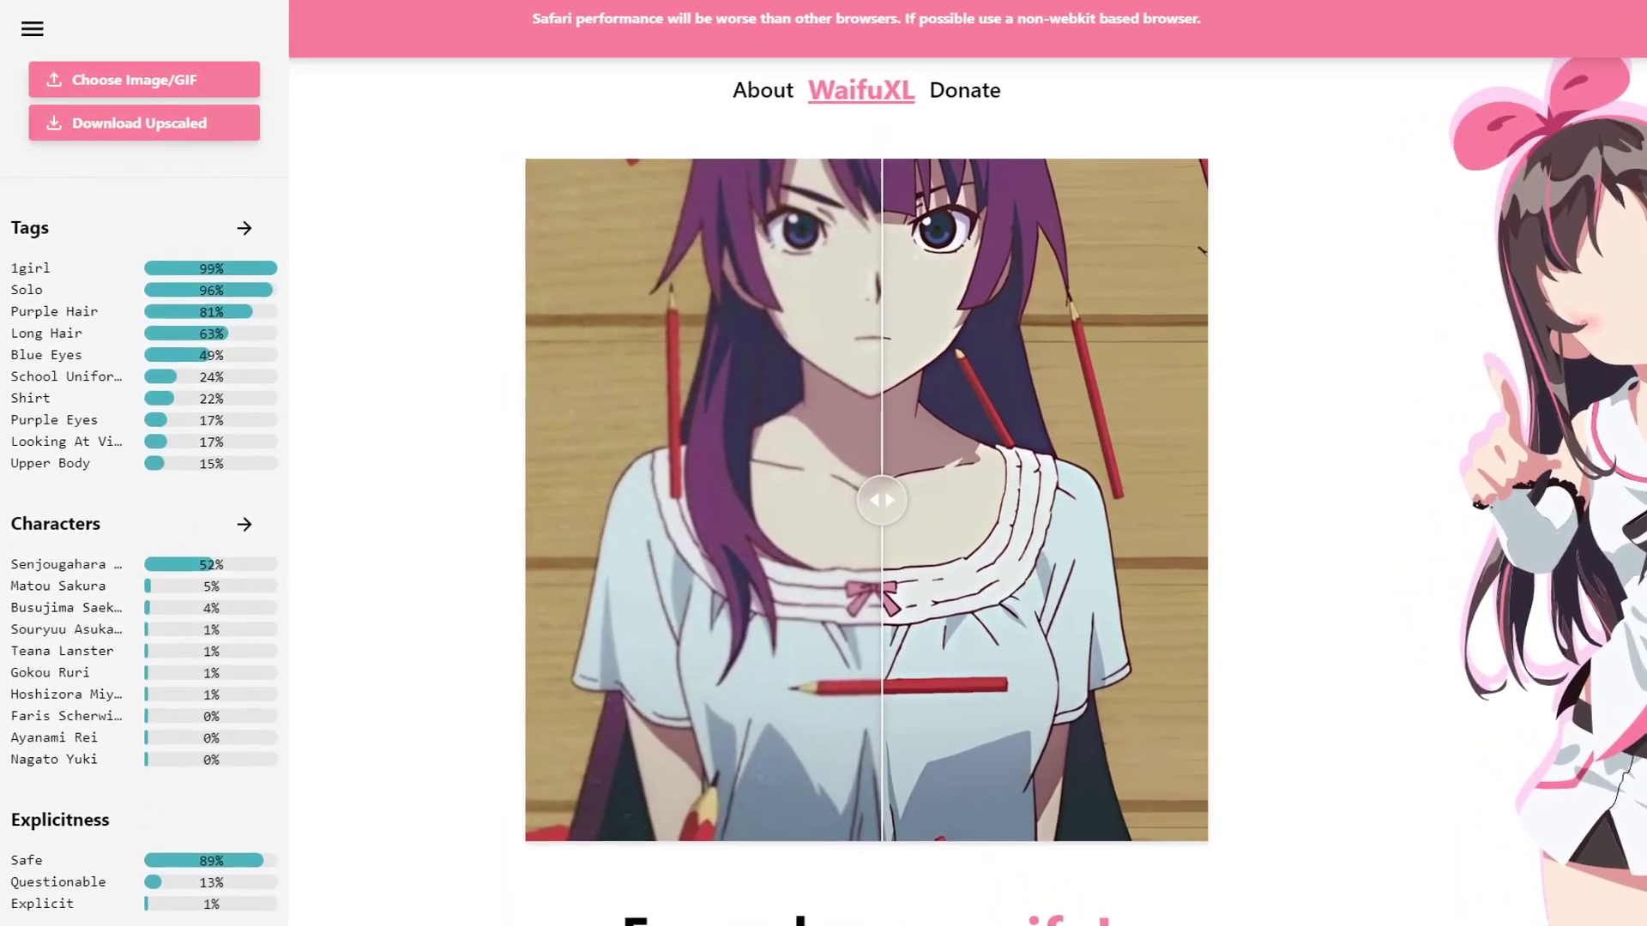
Drop the wolf image into WaifuXL, confirm it, choose 4× scale and click Upscale
drag(412, 166, 174, 115)
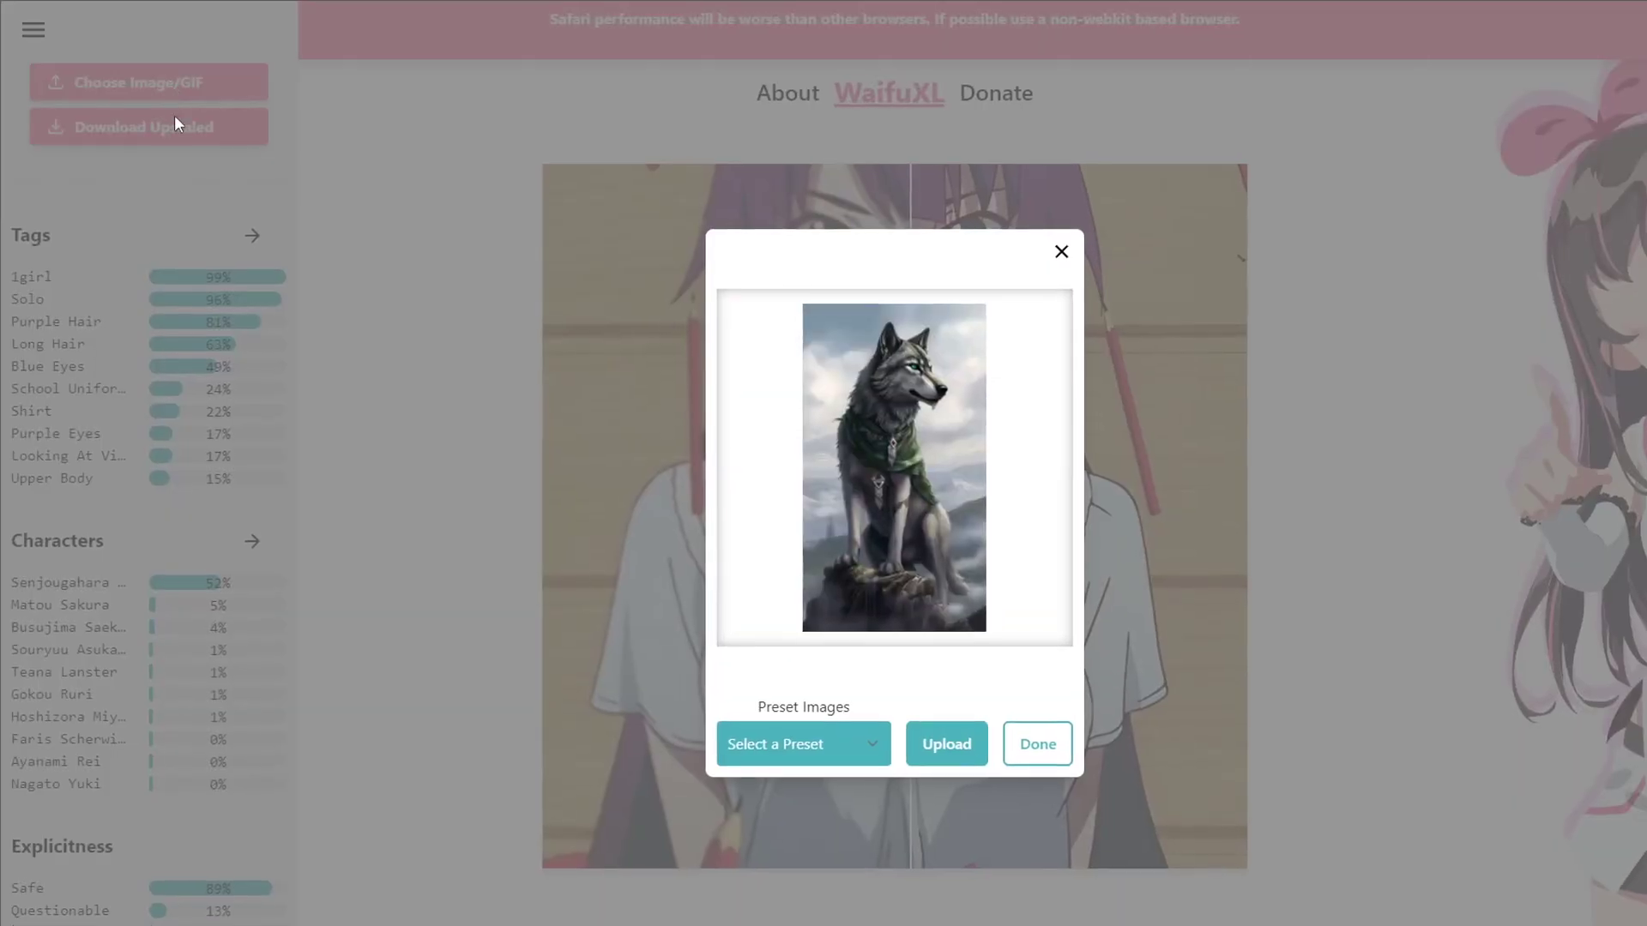
click(1046, 750)
click(241, 133)
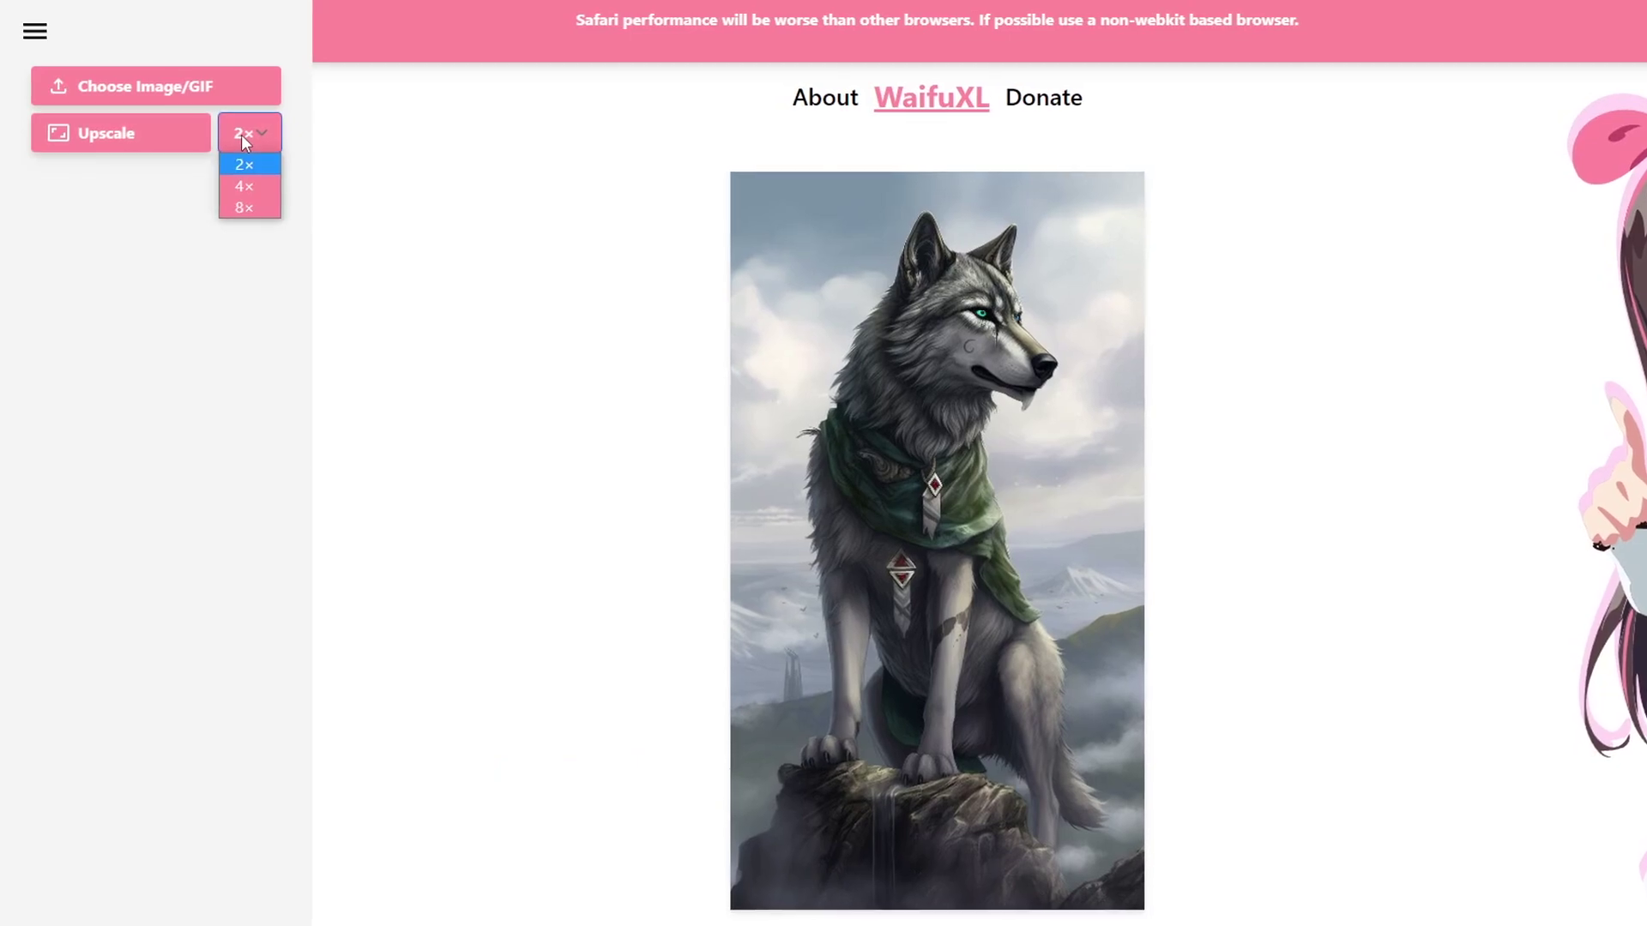
click(269, 212)
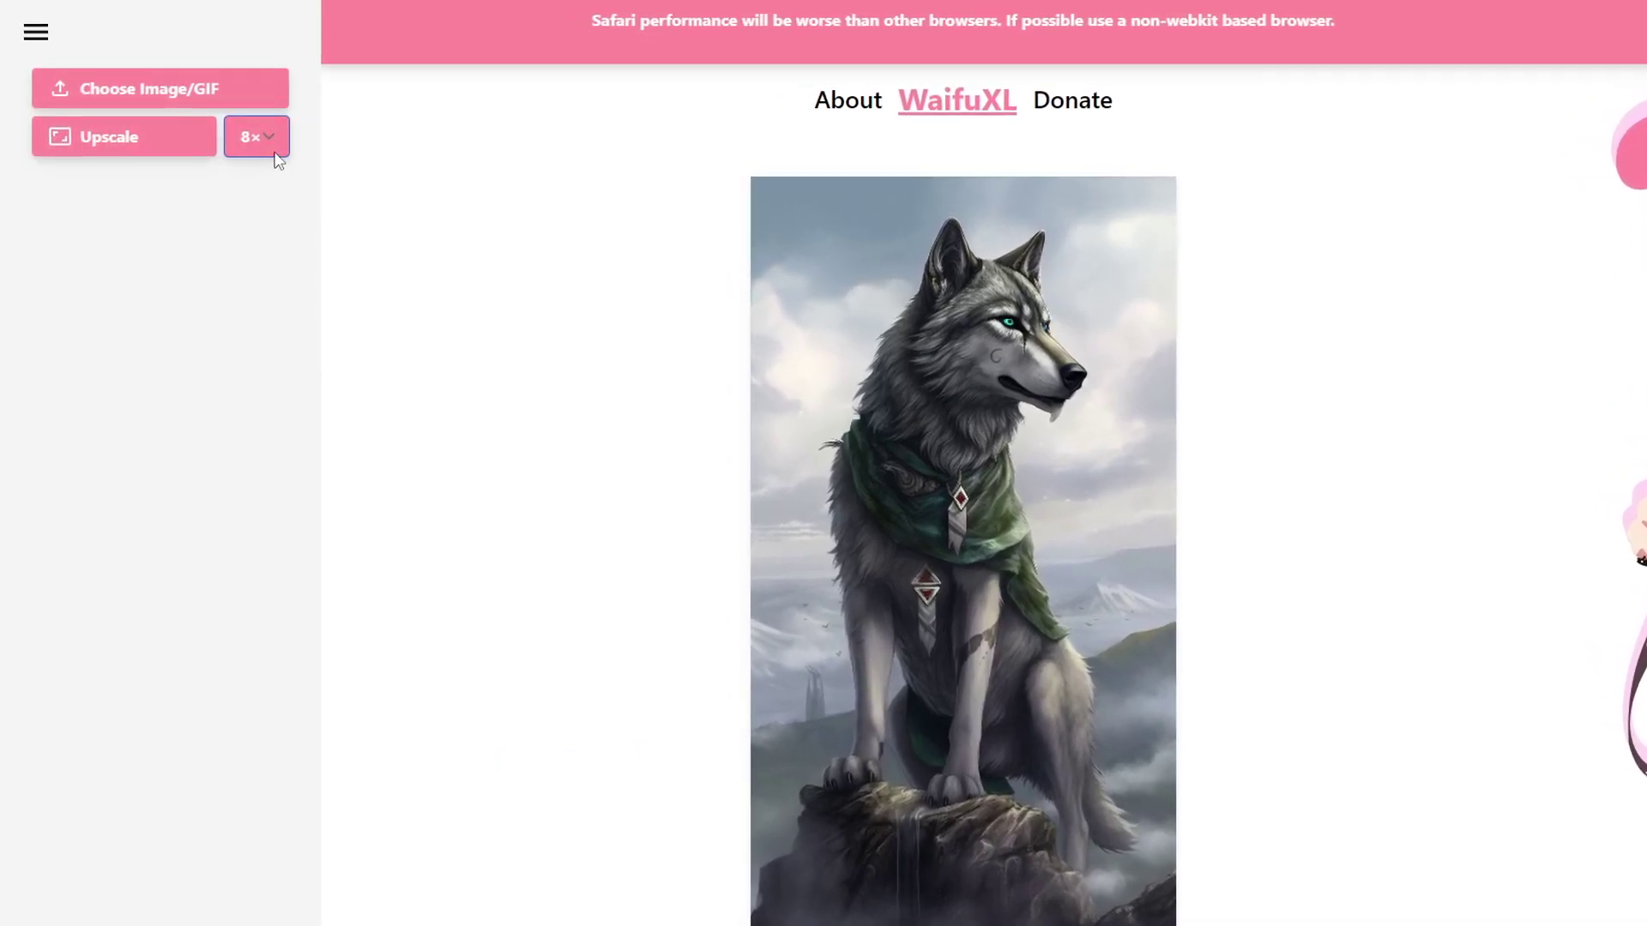
click(257, 137)
click(268, 191)
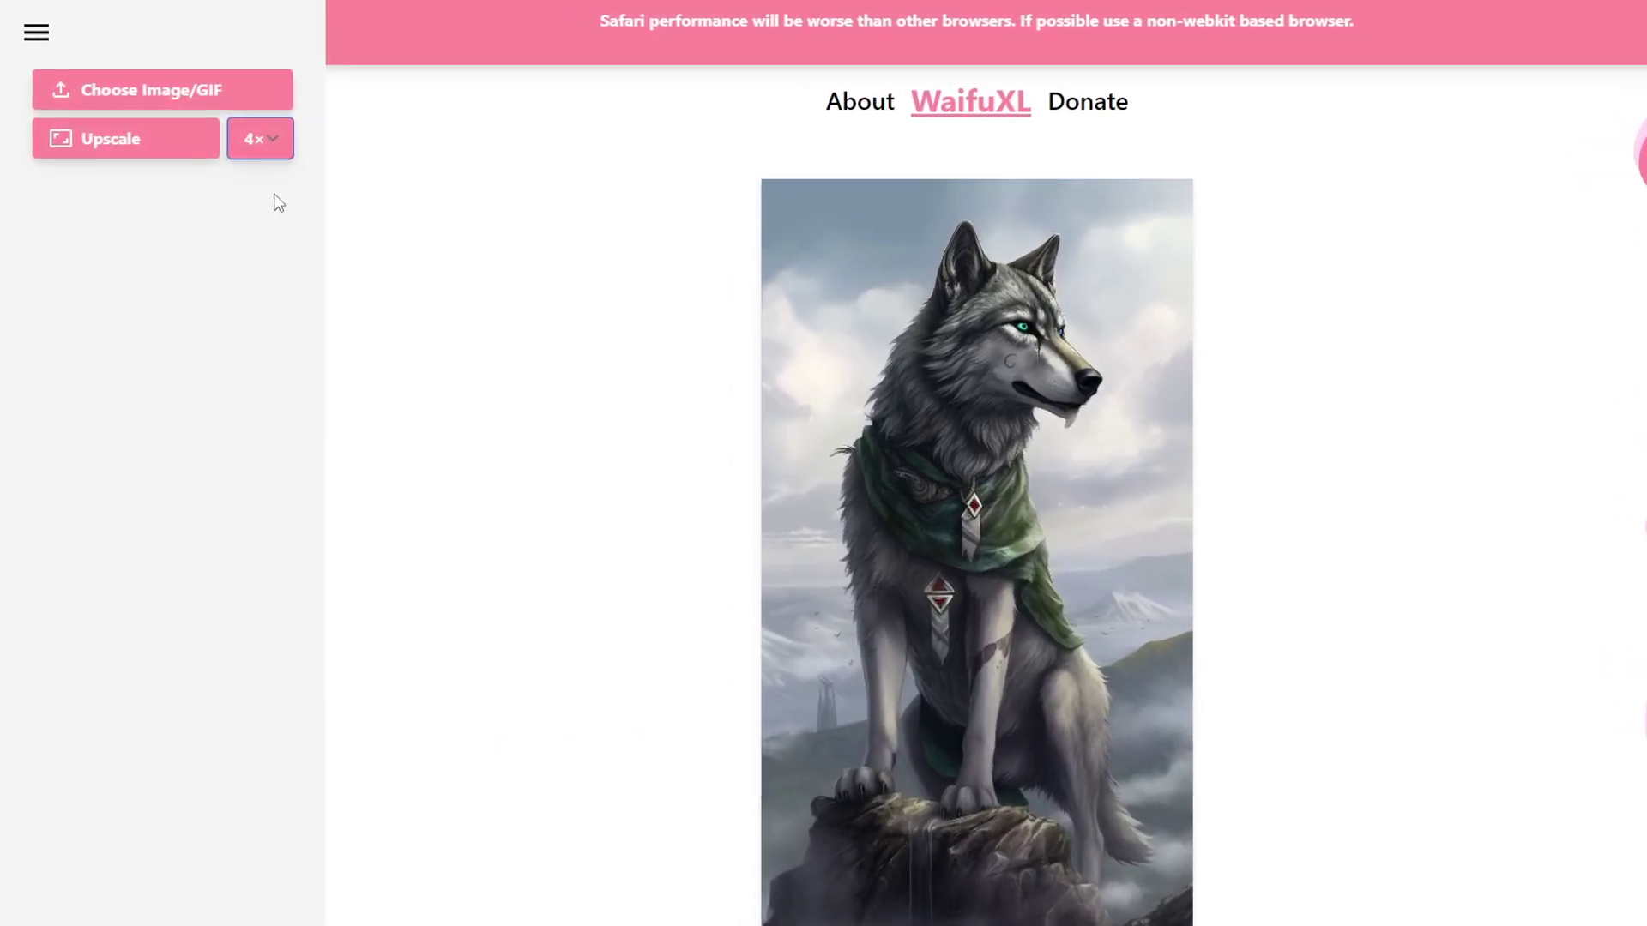
click(143, 147)
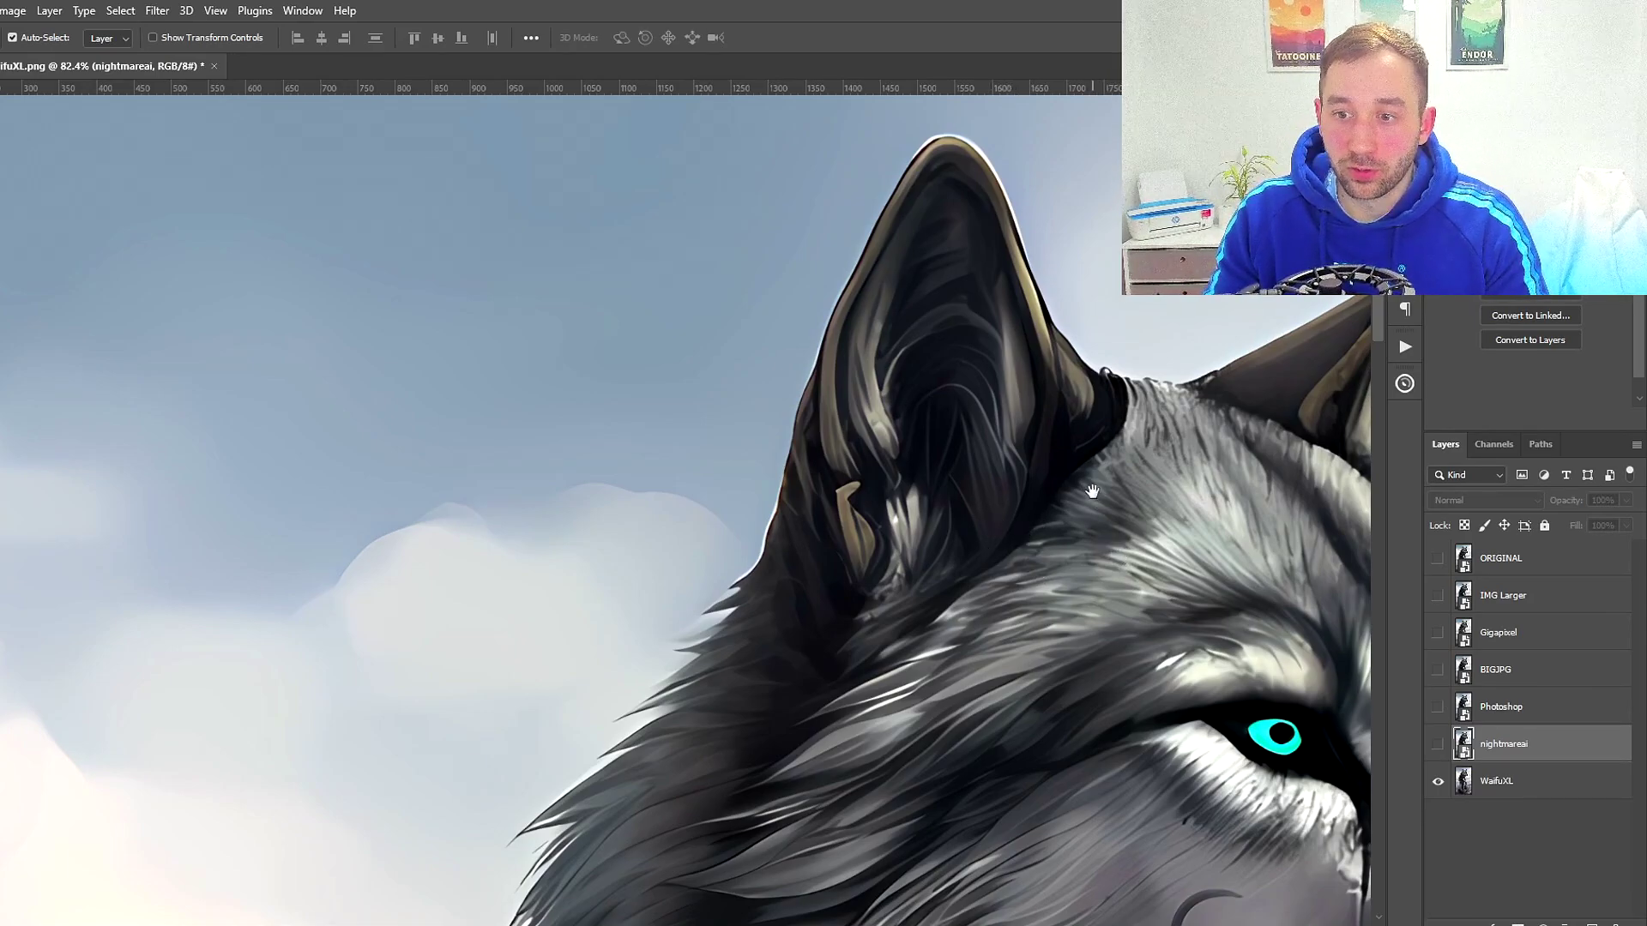
drag(1092, 491, 1053, 490)
scroll(1202, 670, down, 2)
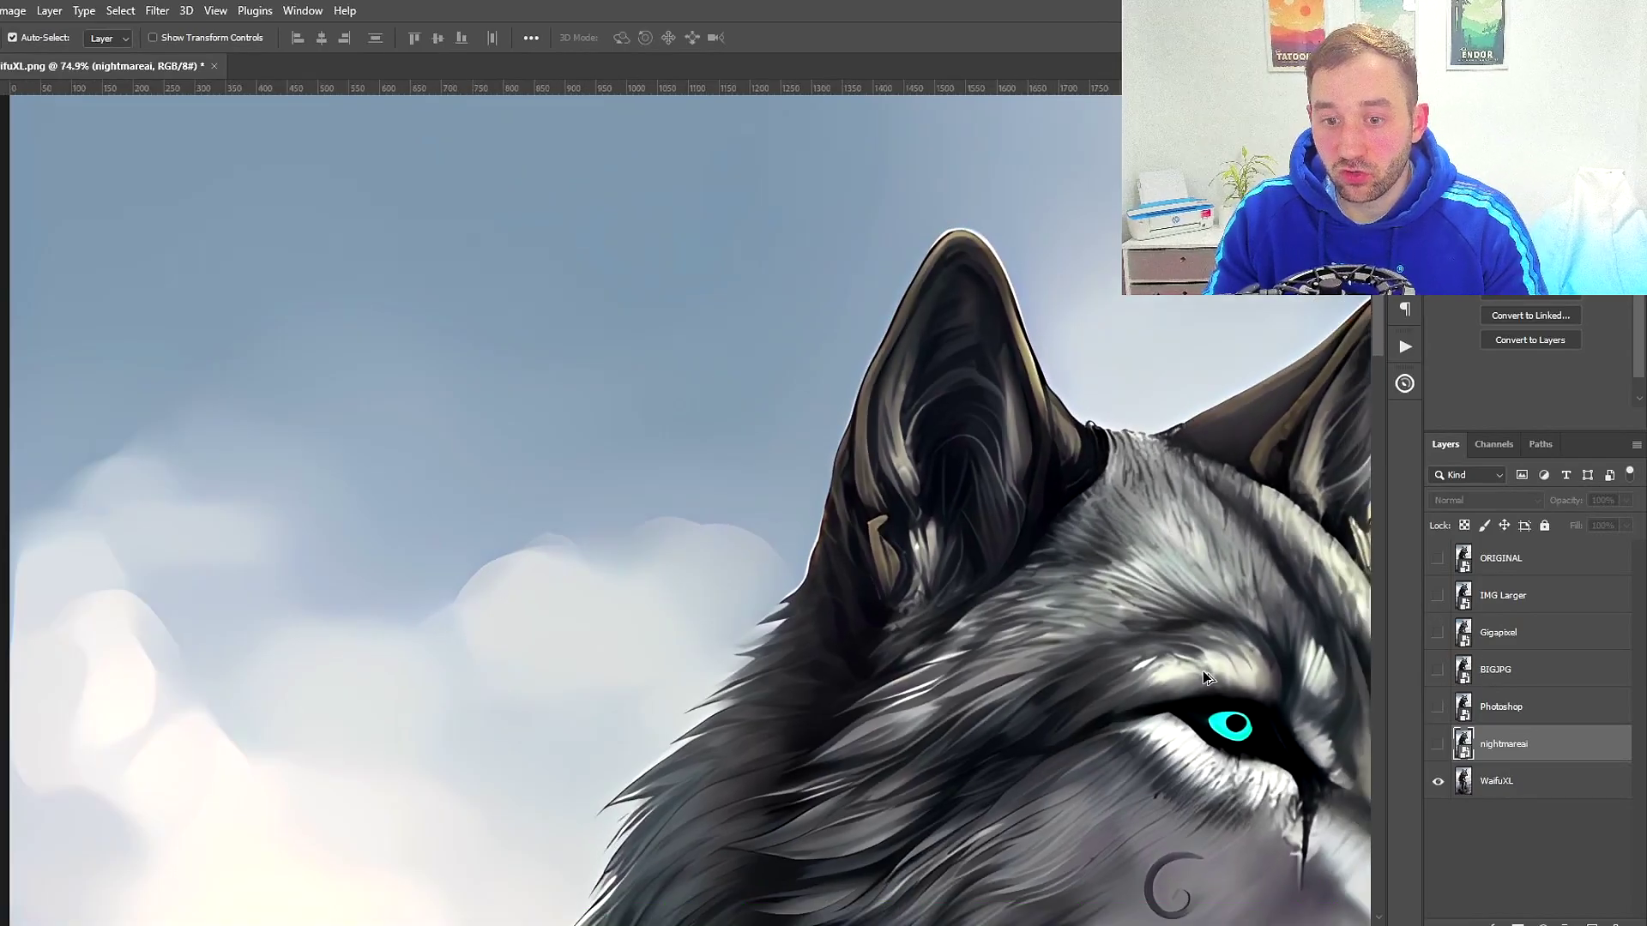
scroll(1202, 671, down, 5)
scroll(910, 392, up, 3)
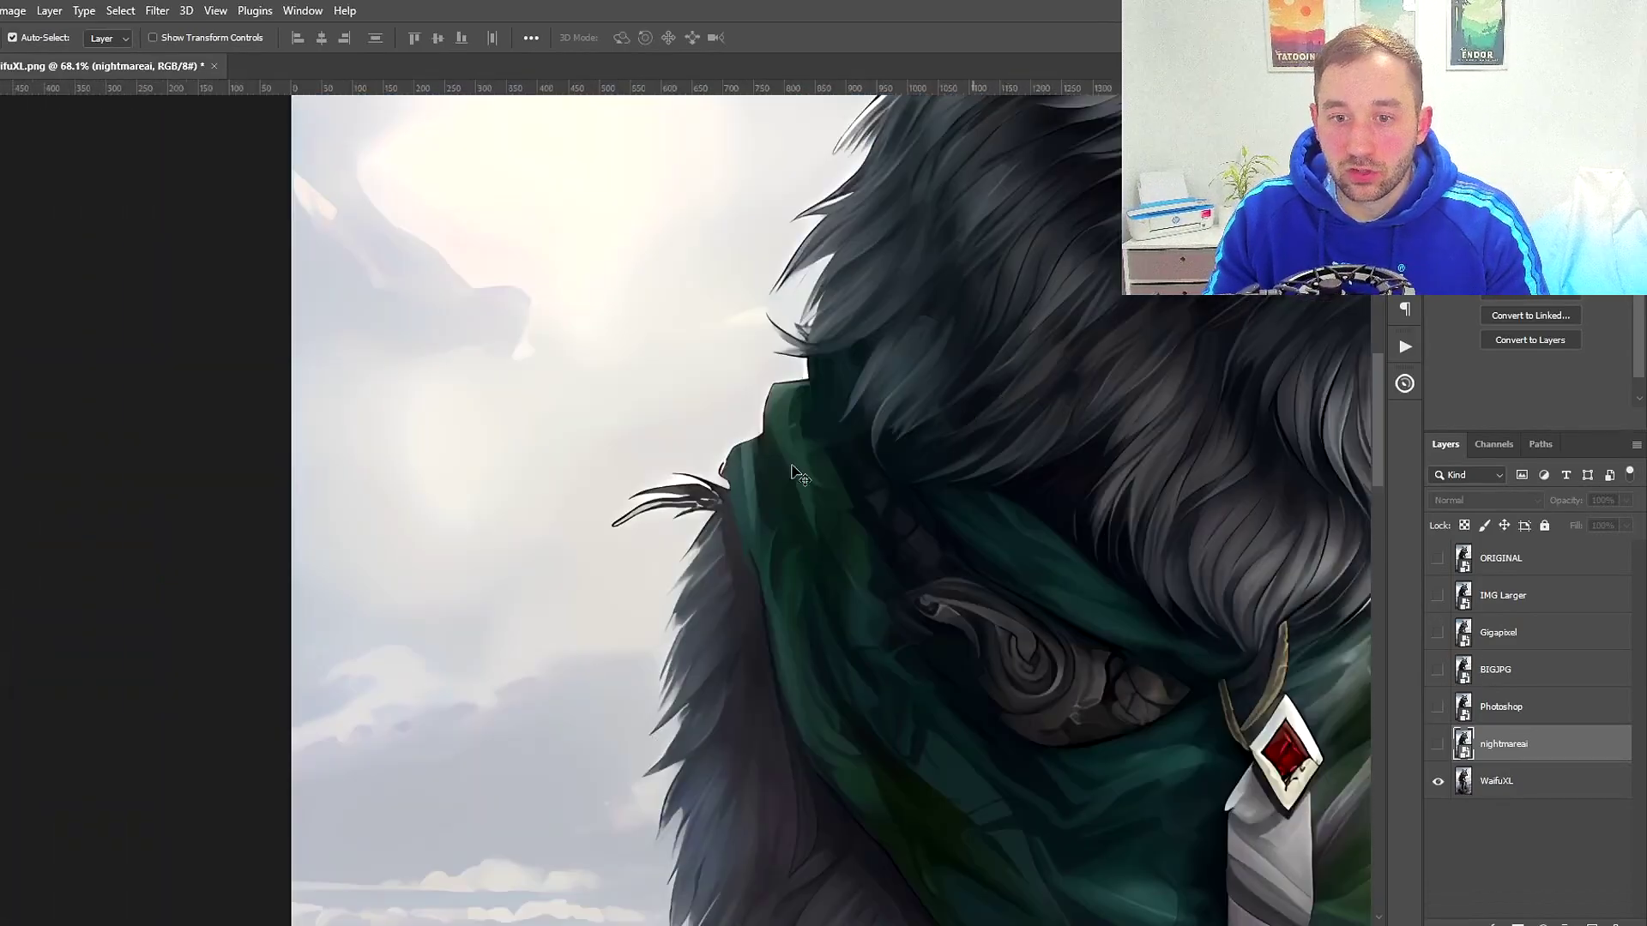
drag(910, 392, 680, 839)
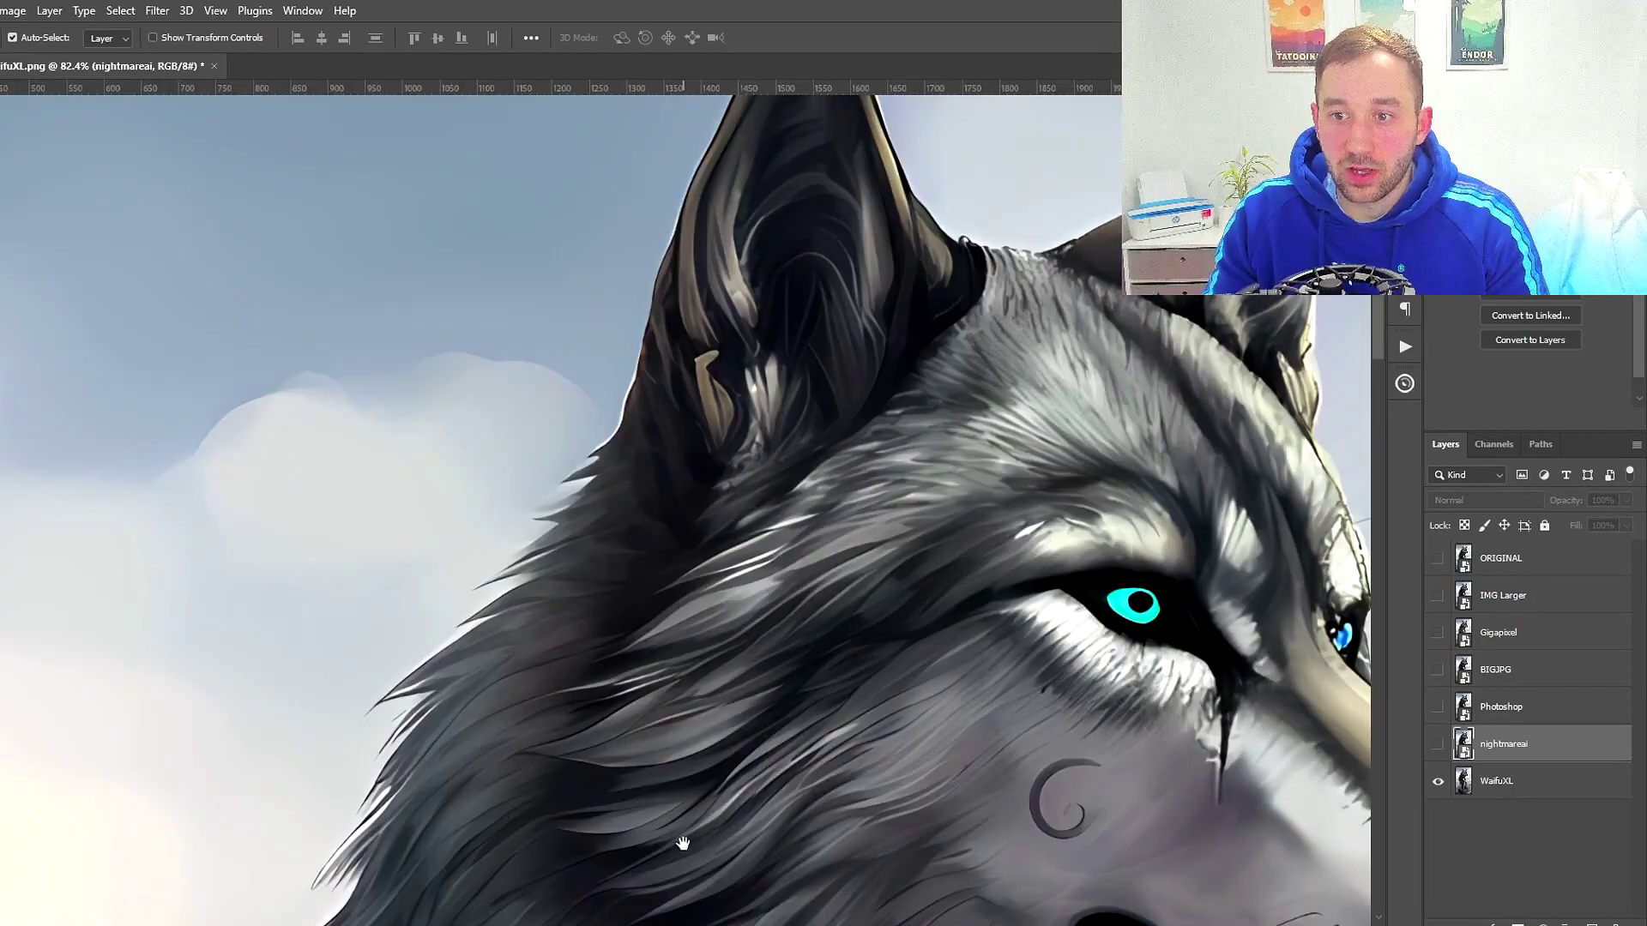
scroll(841, 498, down, 3)
scroll(841, 497, down, 4)
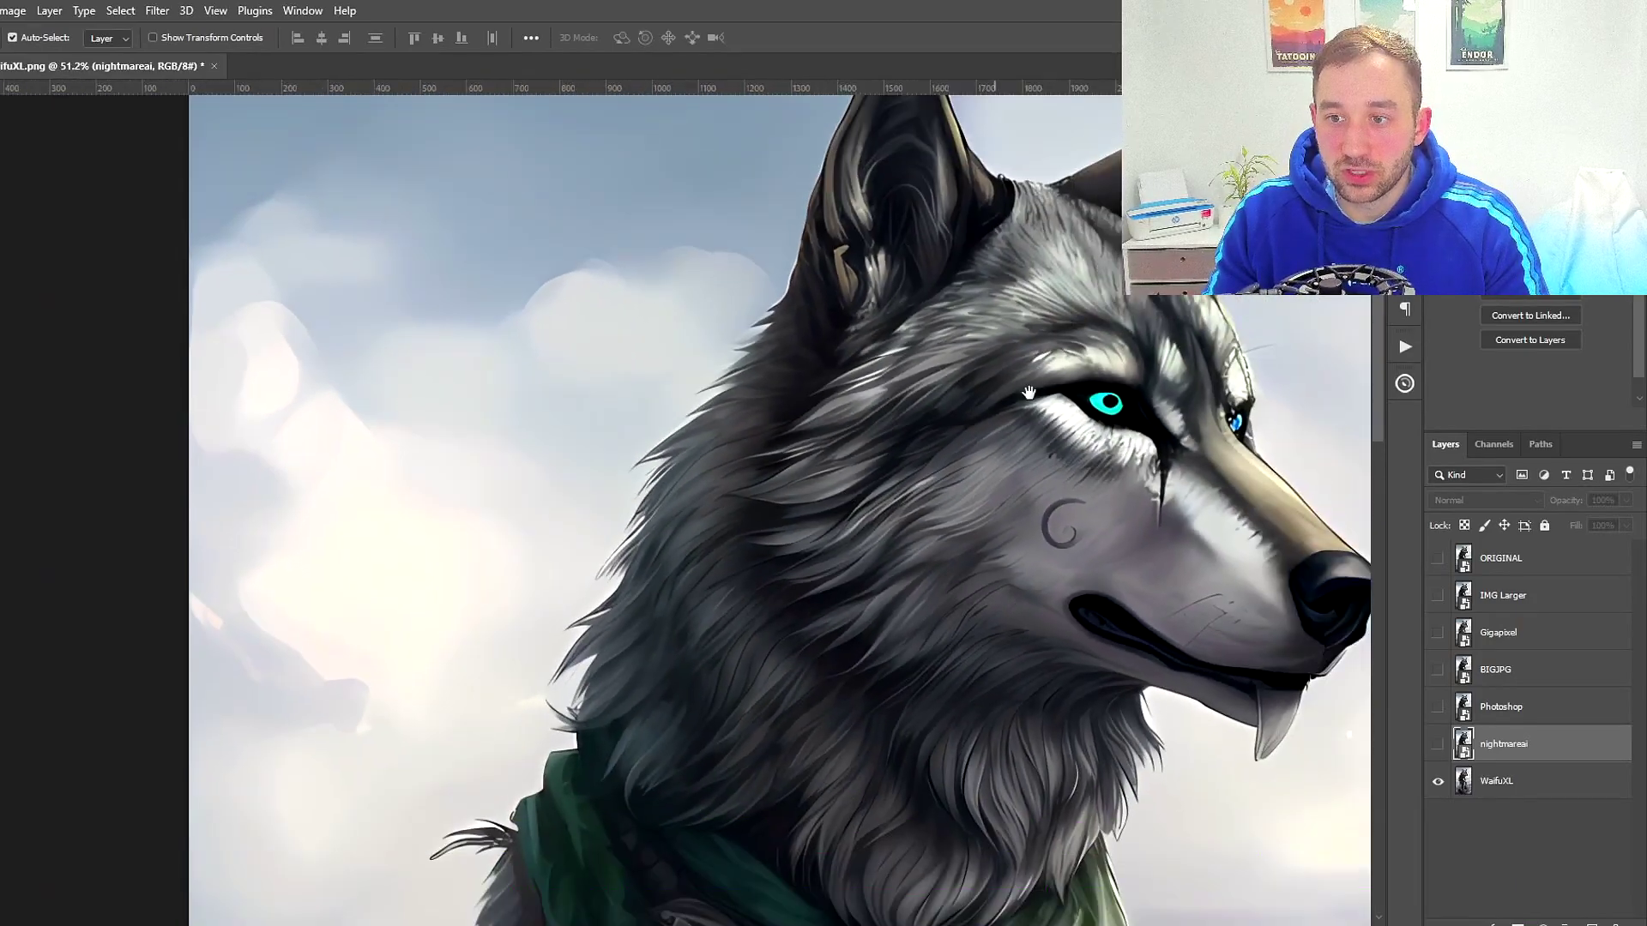
scroll(549, 412, up, 3)
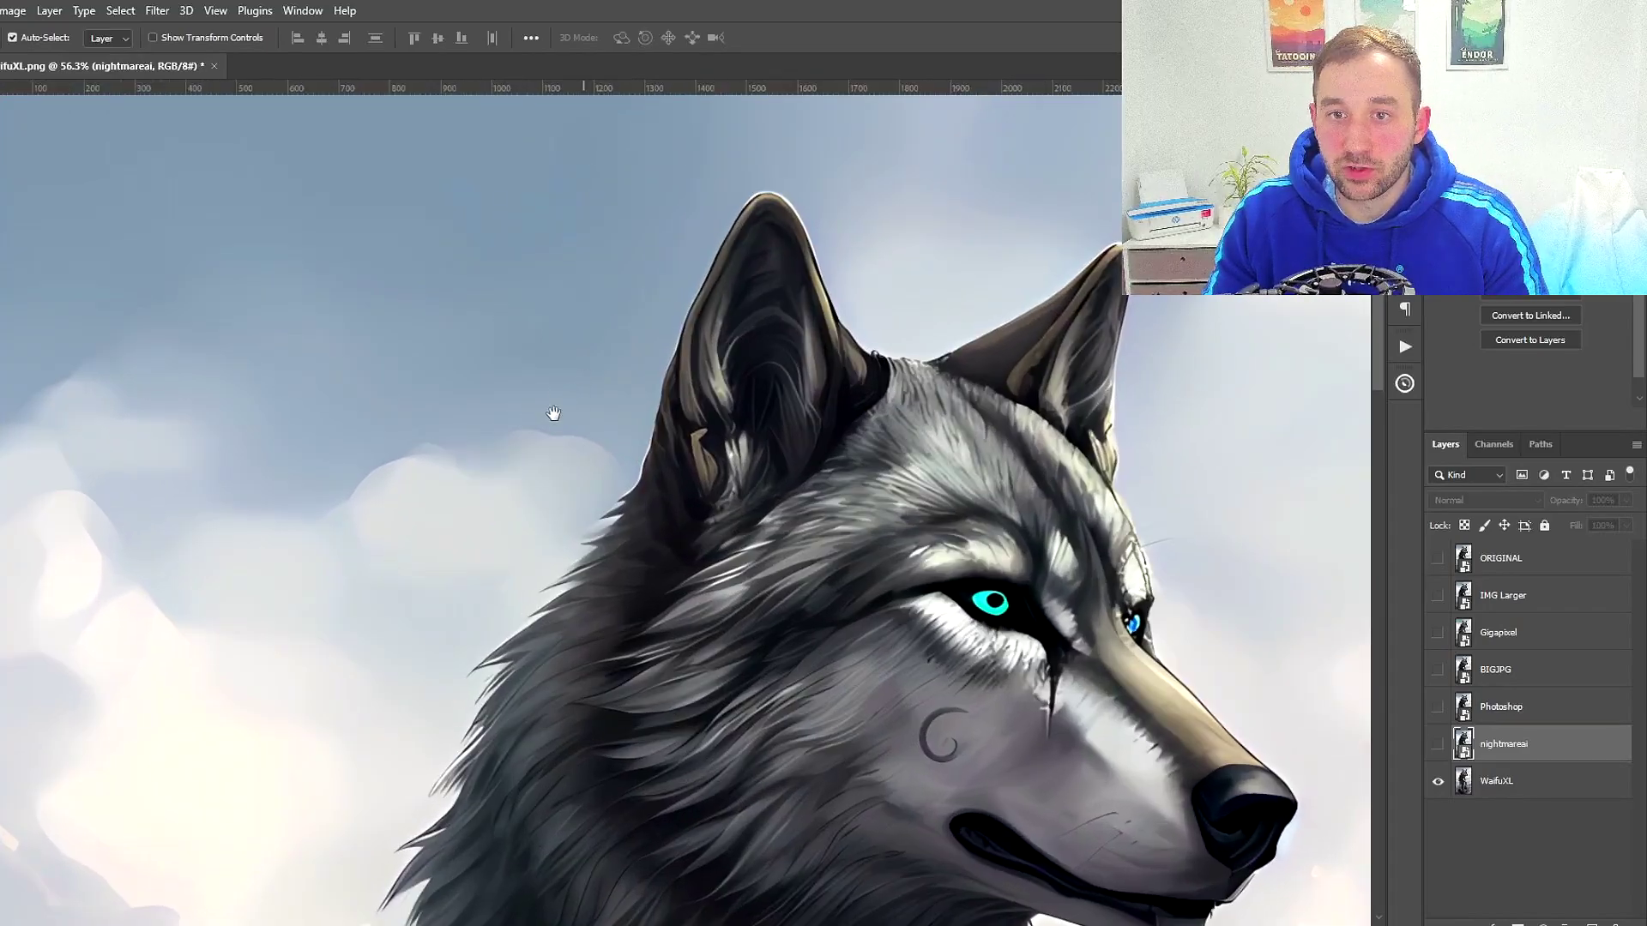
drag(553, 414, 568, 454)
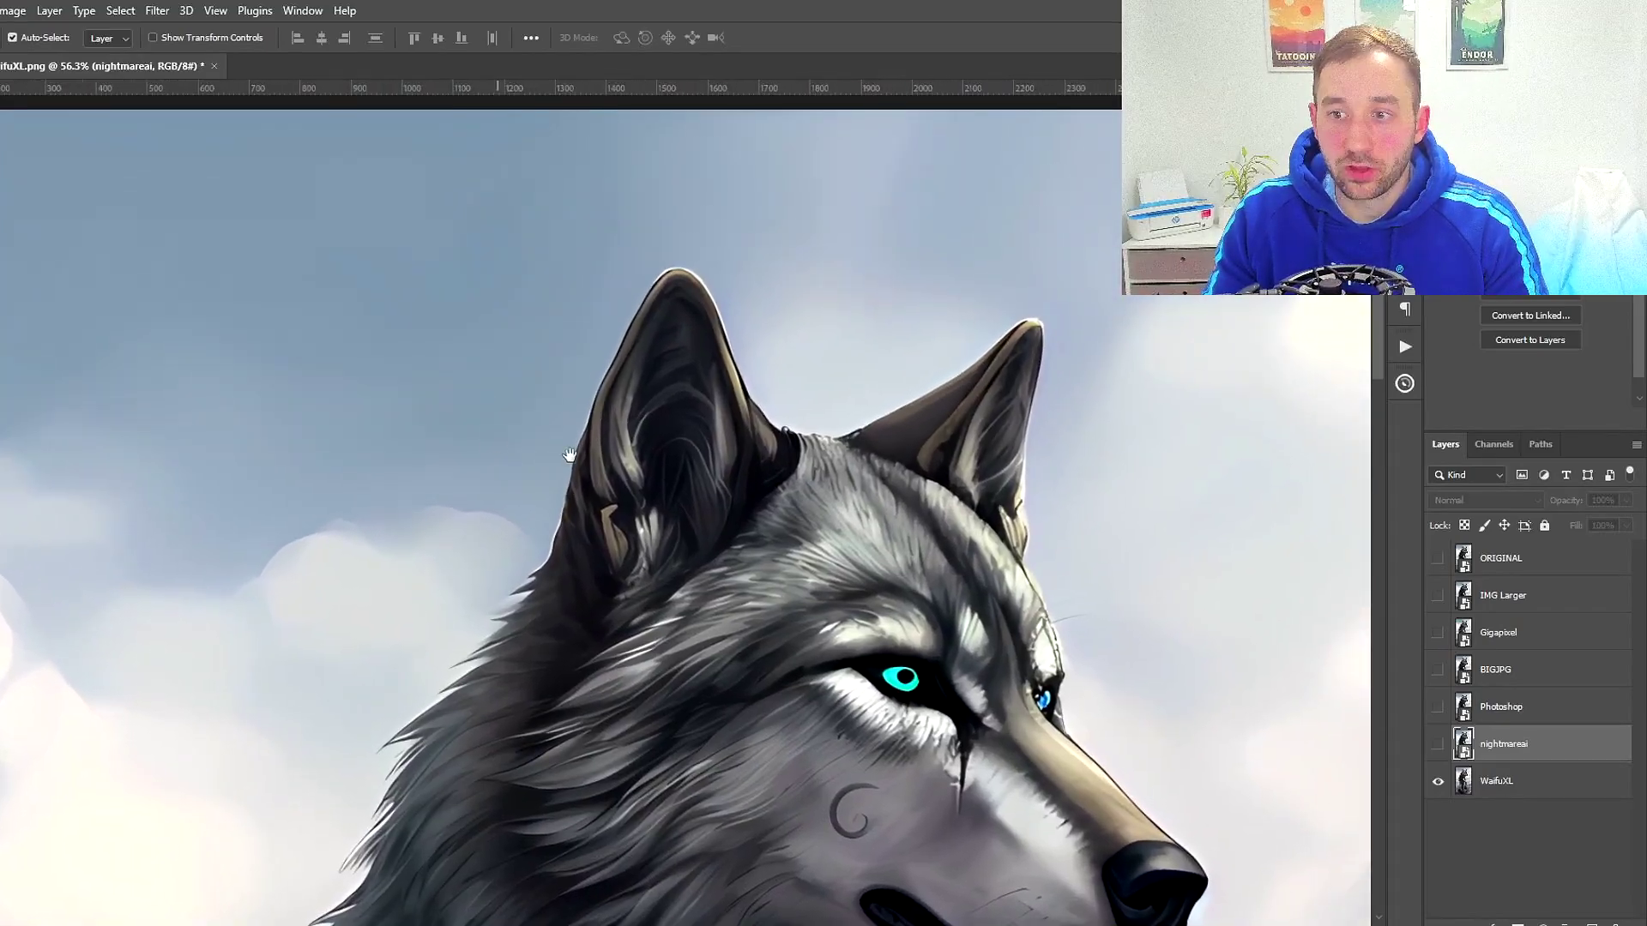
Show the Gigapixel layer on the wolf's left ear, then hide it
click(1440, 633)
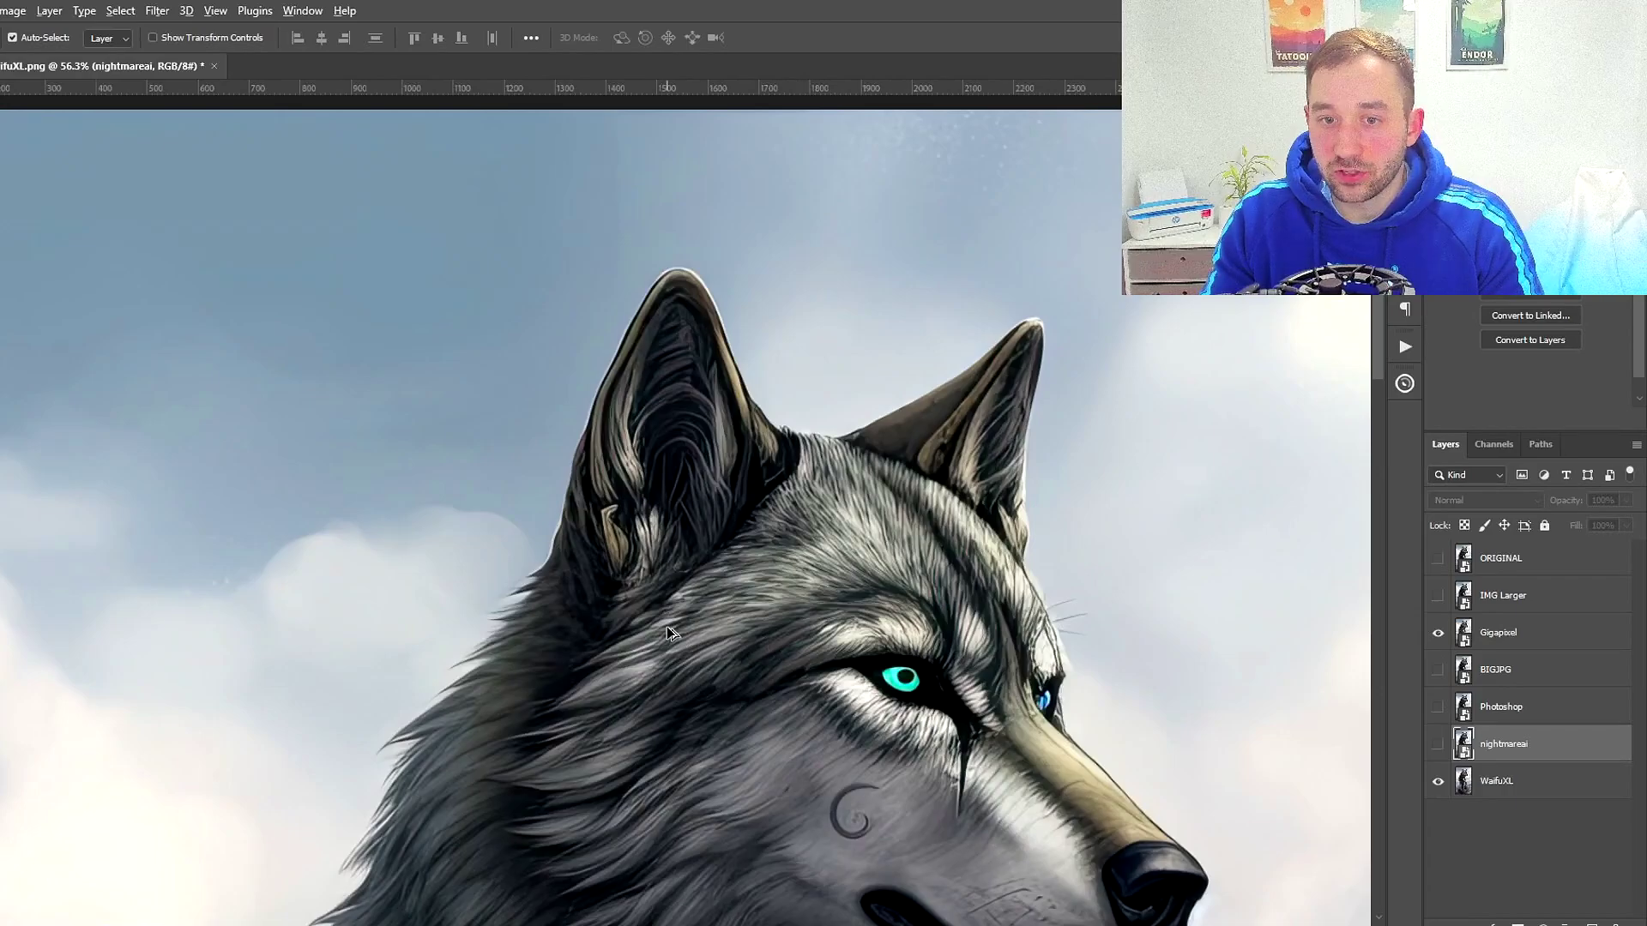
scroll(759, 545, up, 4)
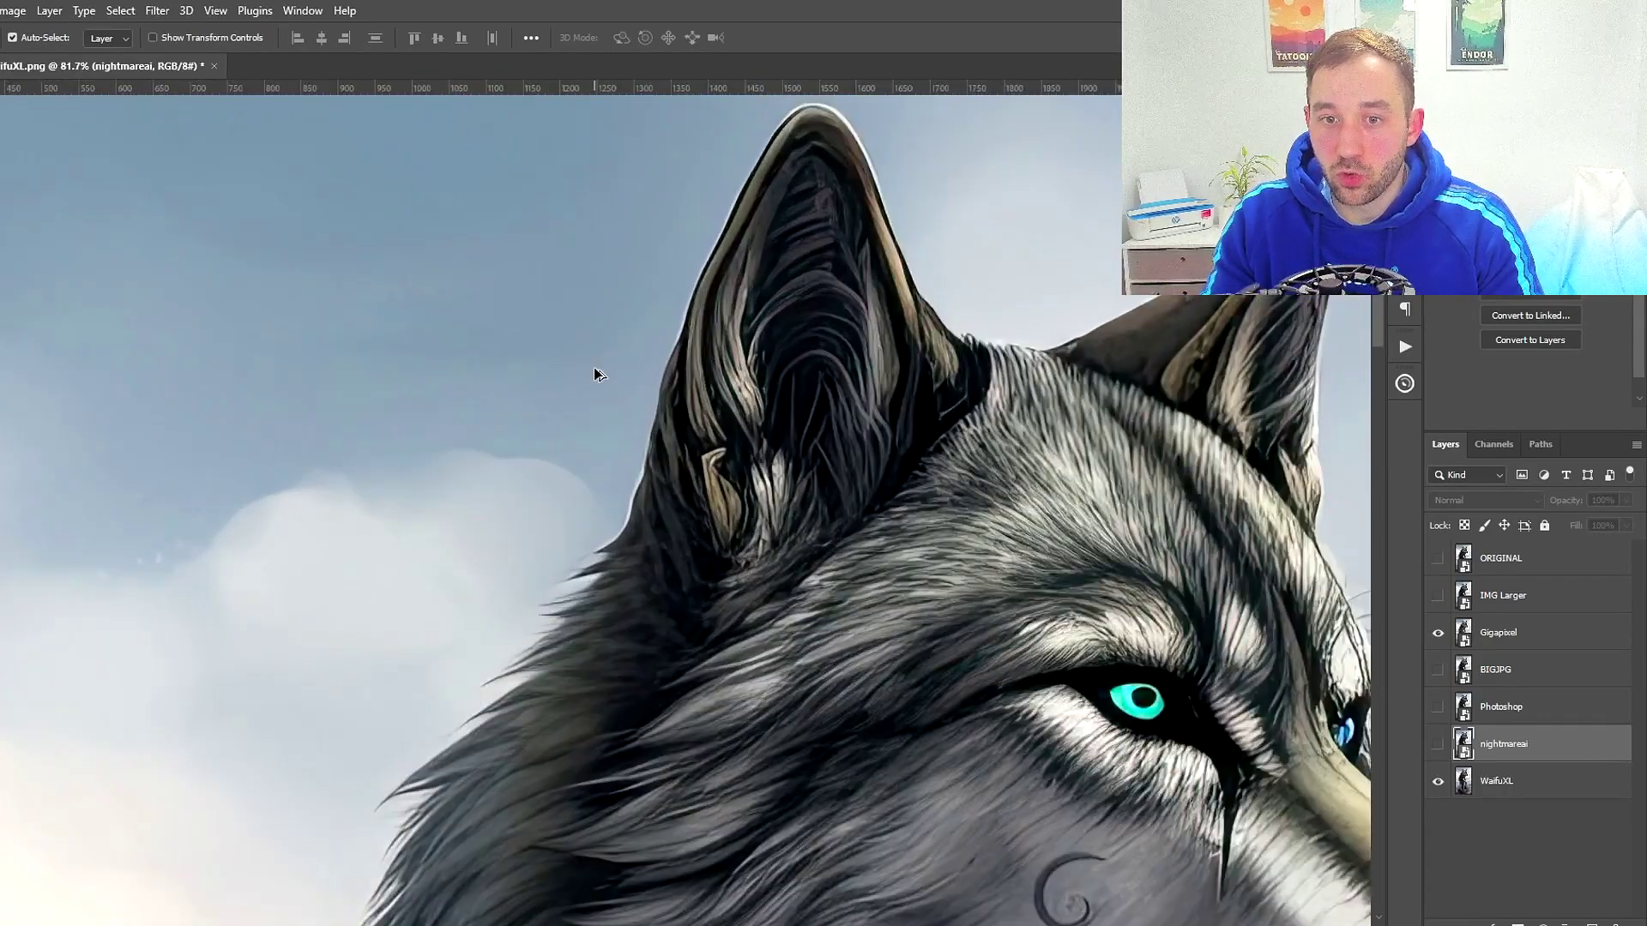
drag(847, 457, 772, 507)
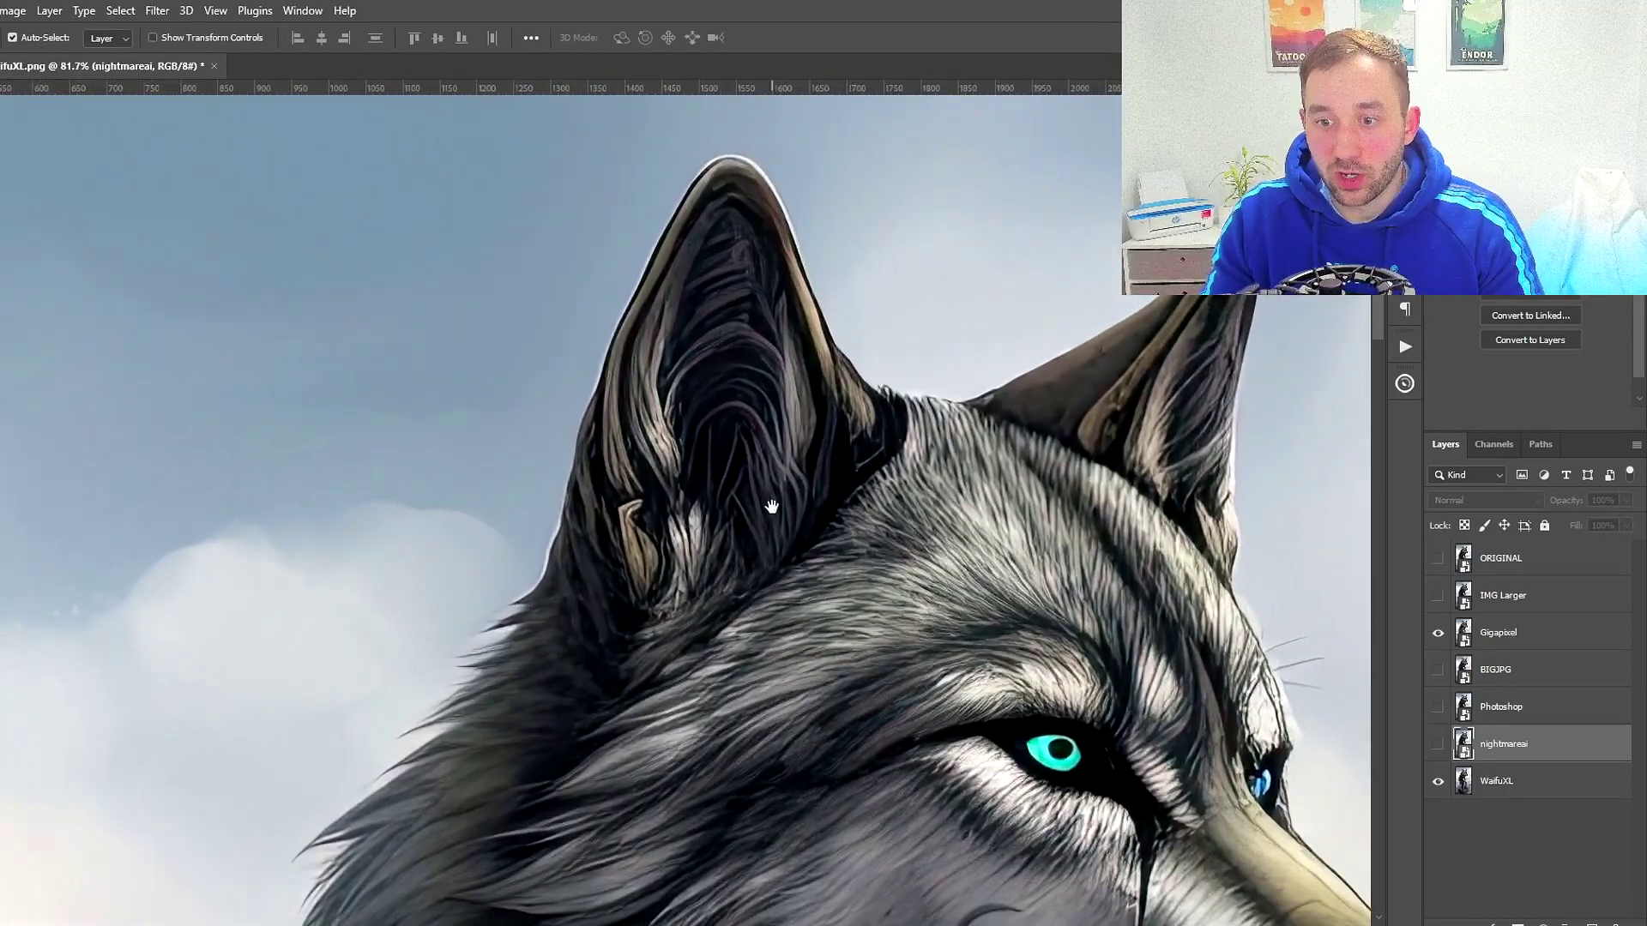
click(1437, 633)
click(1435, 744)
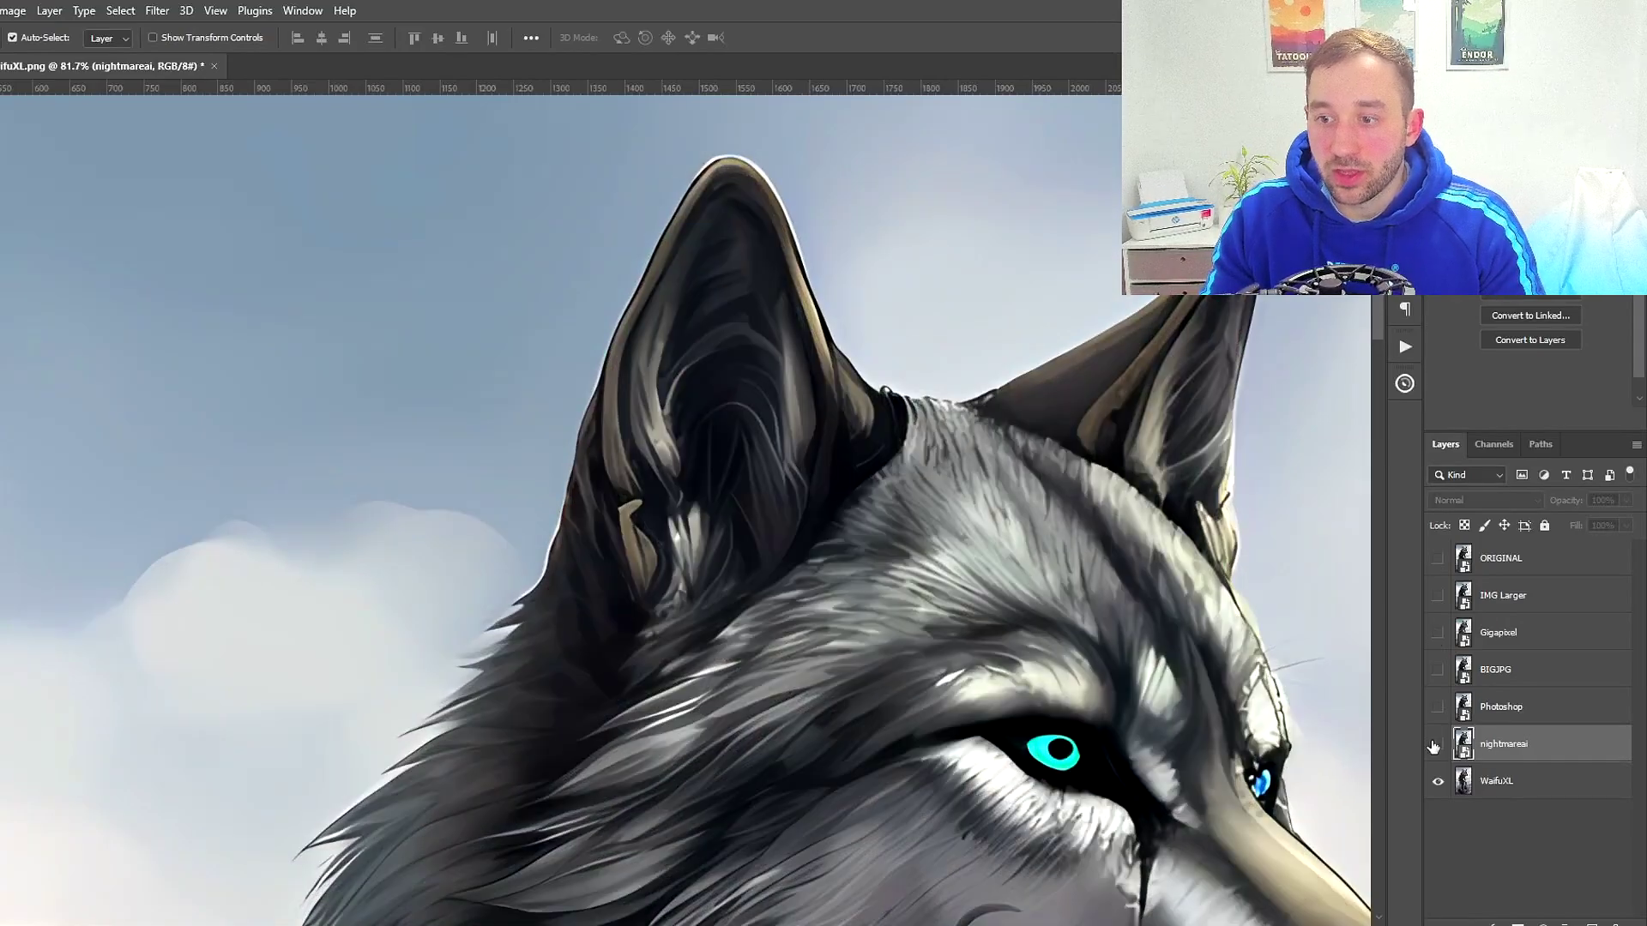
Show and then hide the nightmareai and Photoshop layers in turn
click(1436, 743)
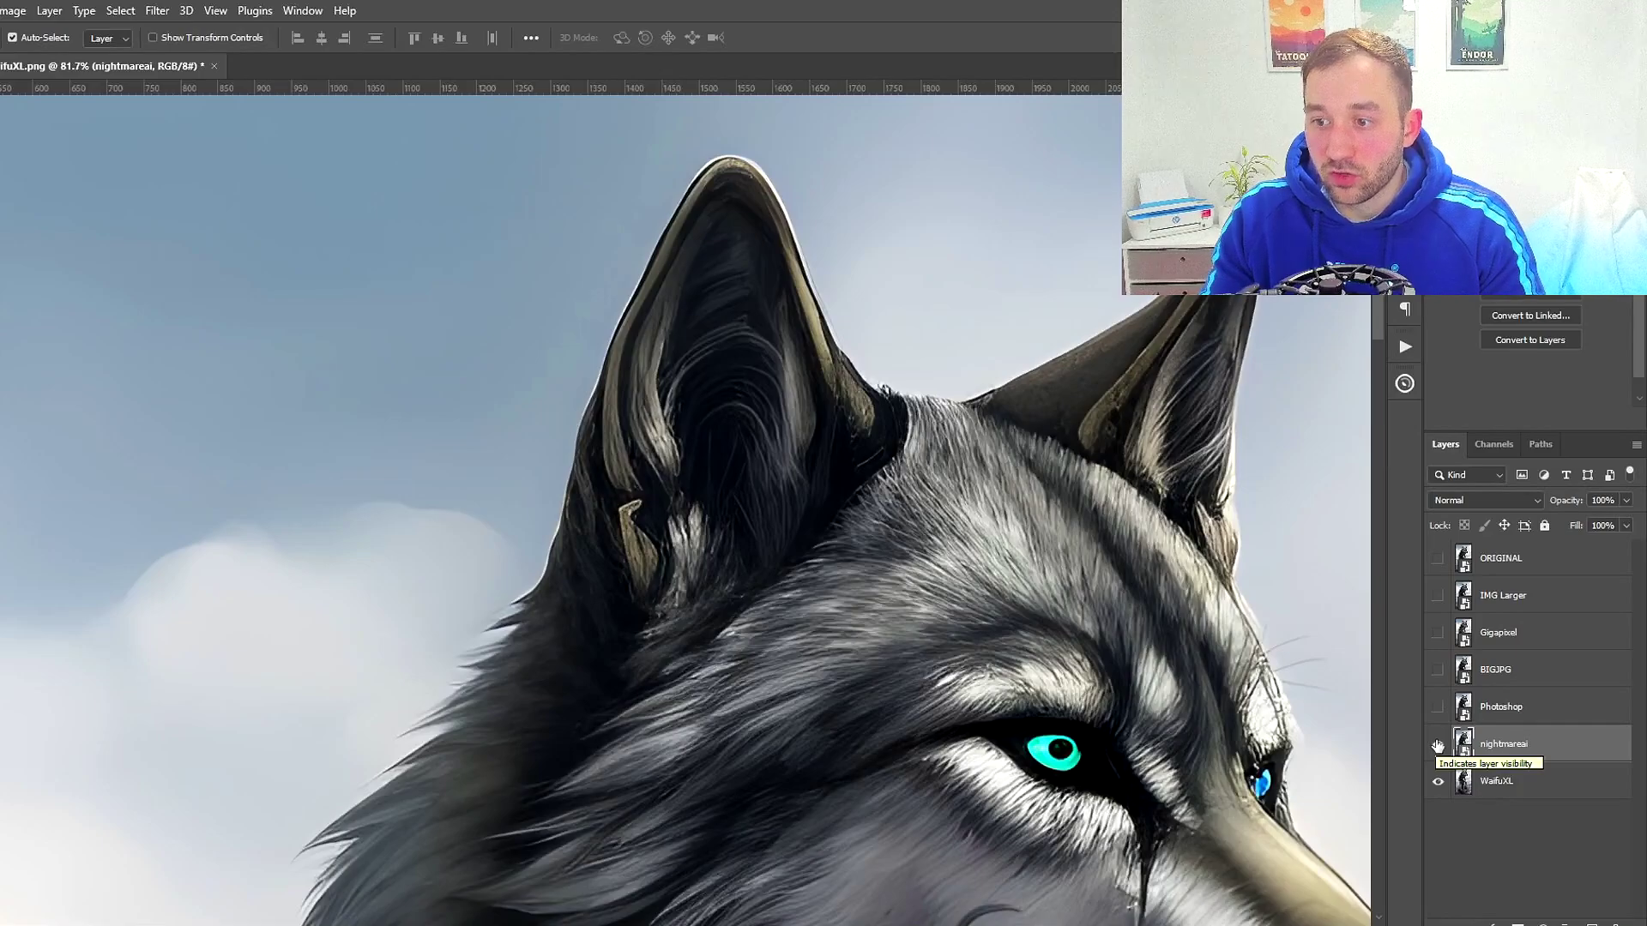
click(1436, 744)
click(1437, 708)
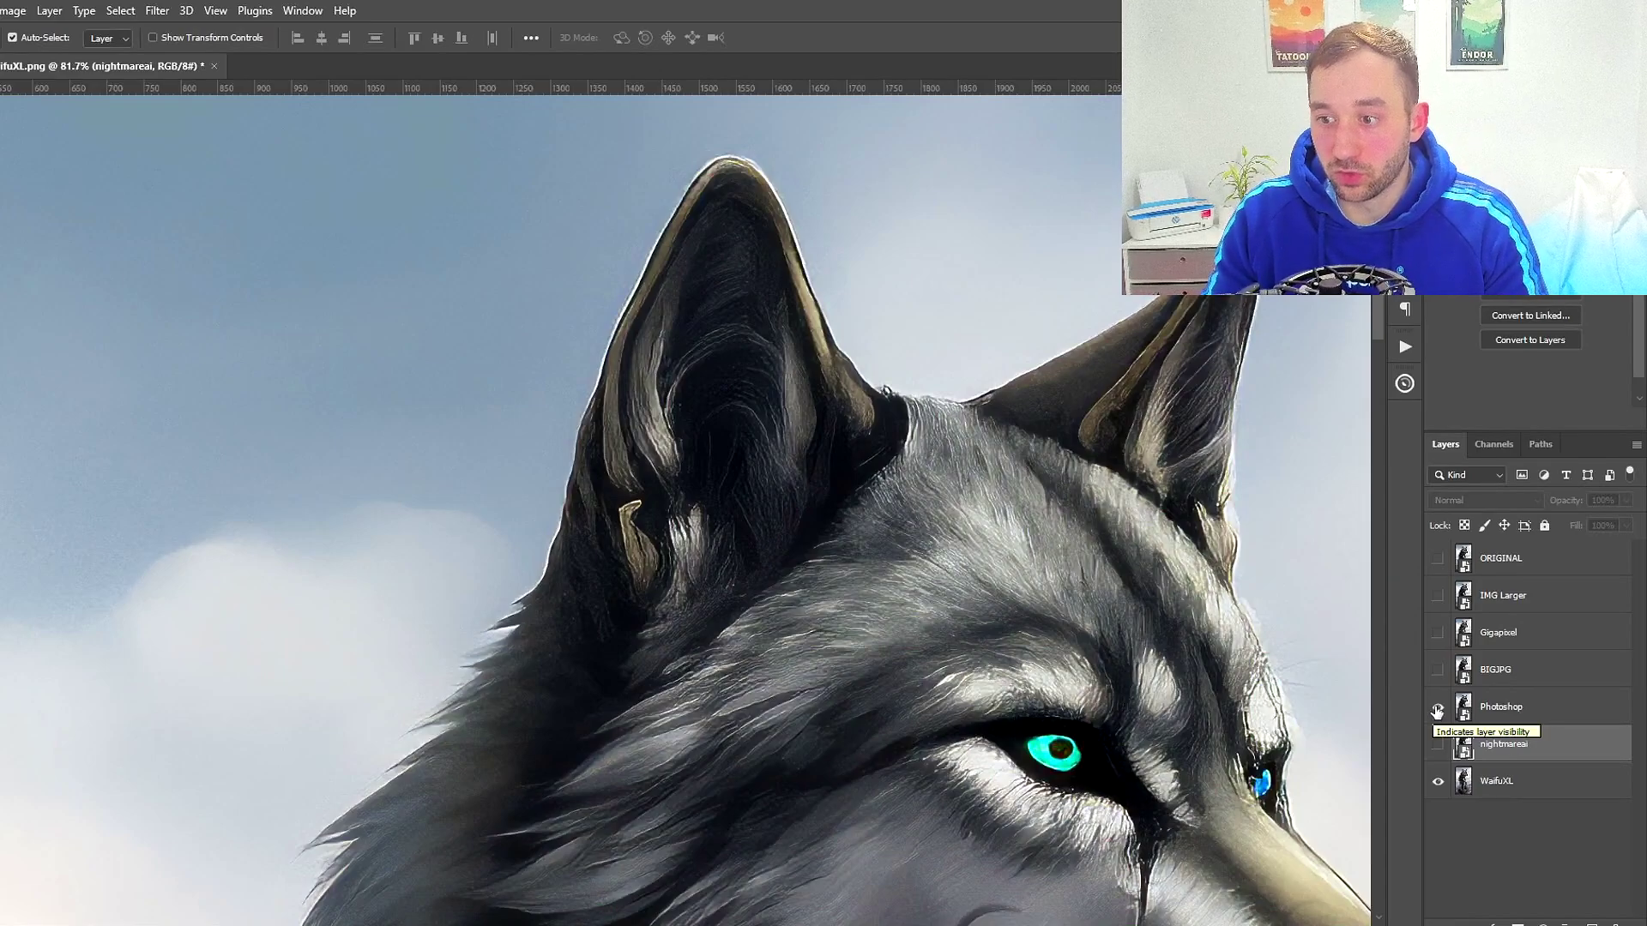
click(1437, 707)
Show BIGJPG, zoom and pan across the ear, then hide it
click(1437, 670)
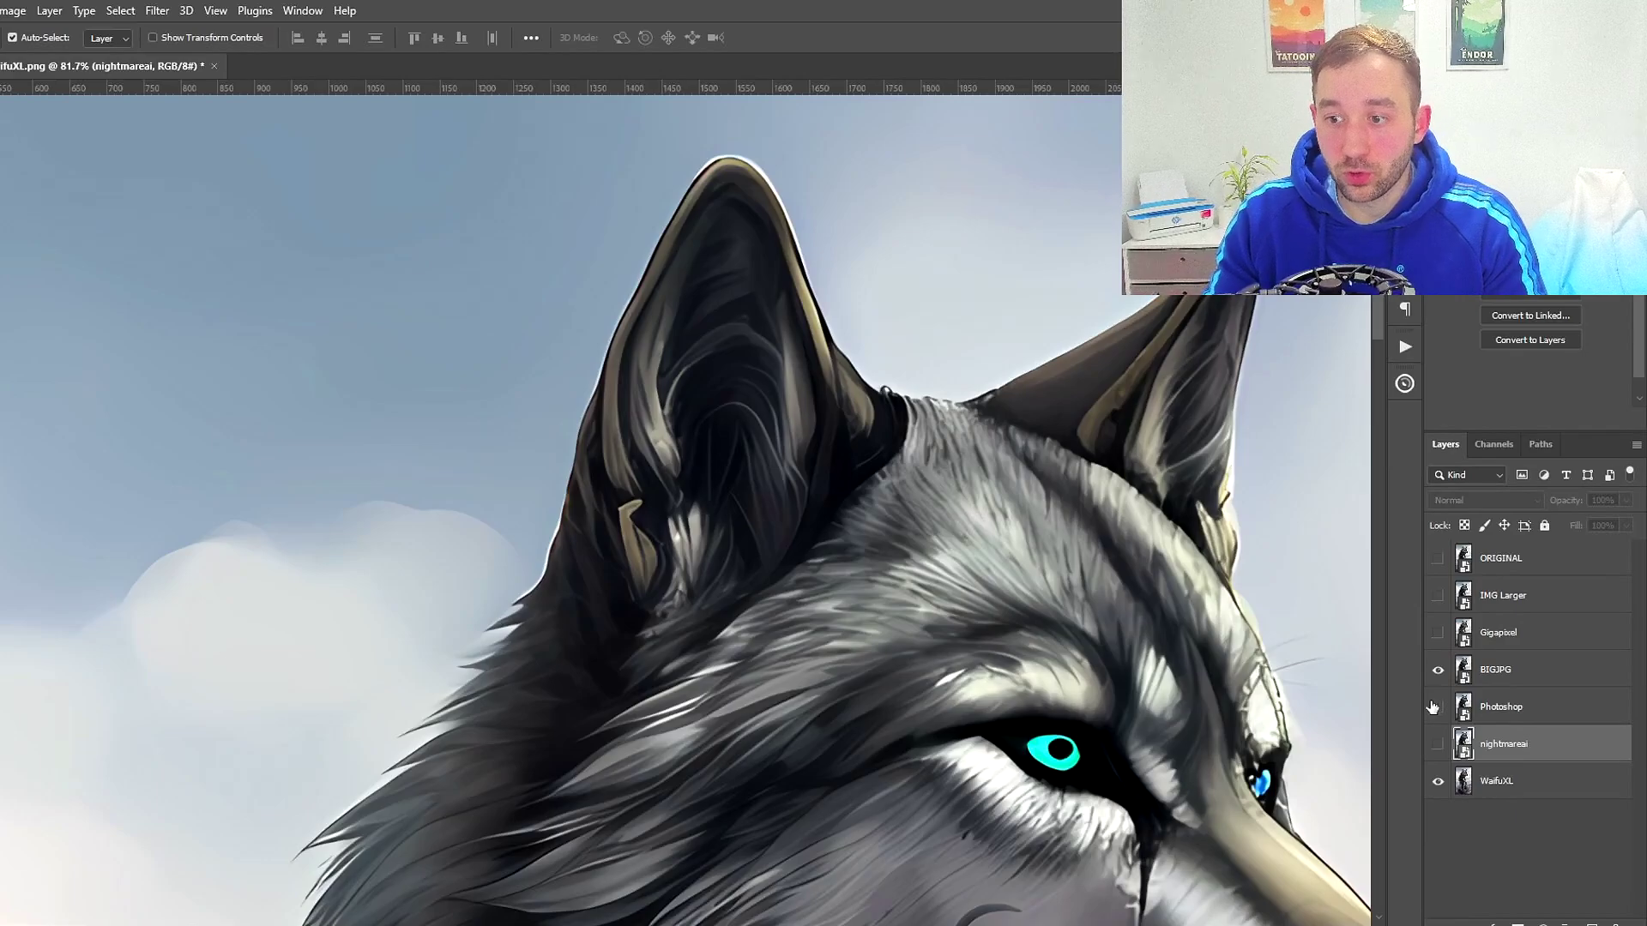
scroll(661, 643, up, 2)
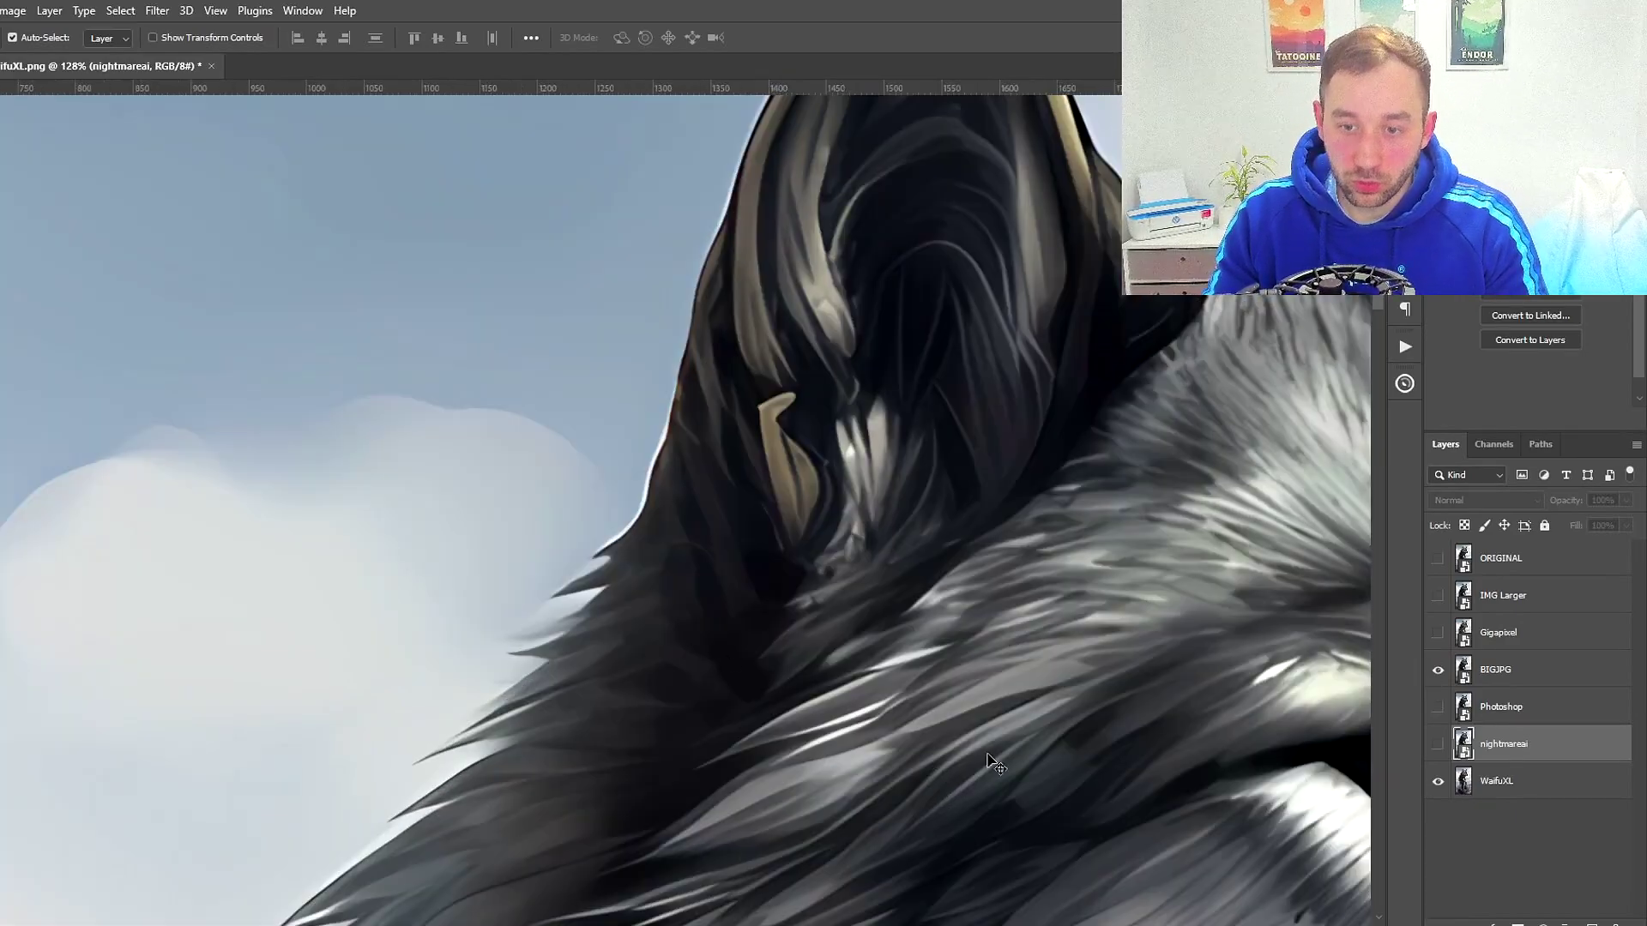
scroll(1036, 735, down, 3)
scroll(1107, 692, down, 1)
drag(1184, 640, 1092, 650)
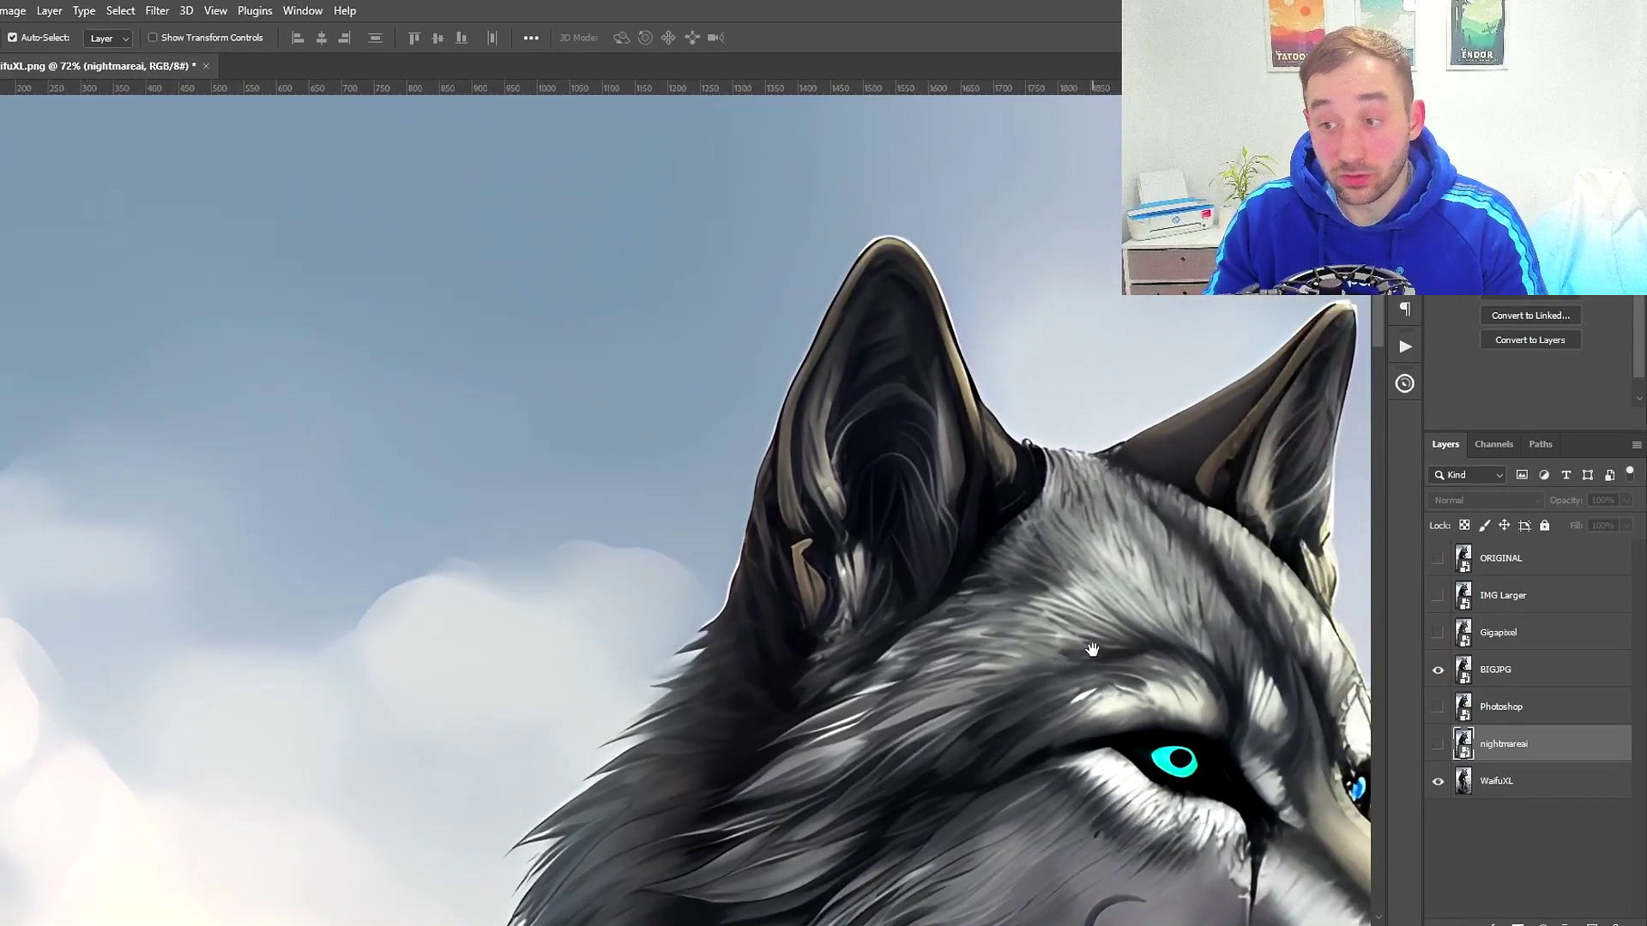
click(1437, 670)
Turn on IMG Larger and inspect the fur below the ear and the ear tip
click(1437, 595)
scroll(911, 740, up, 3)
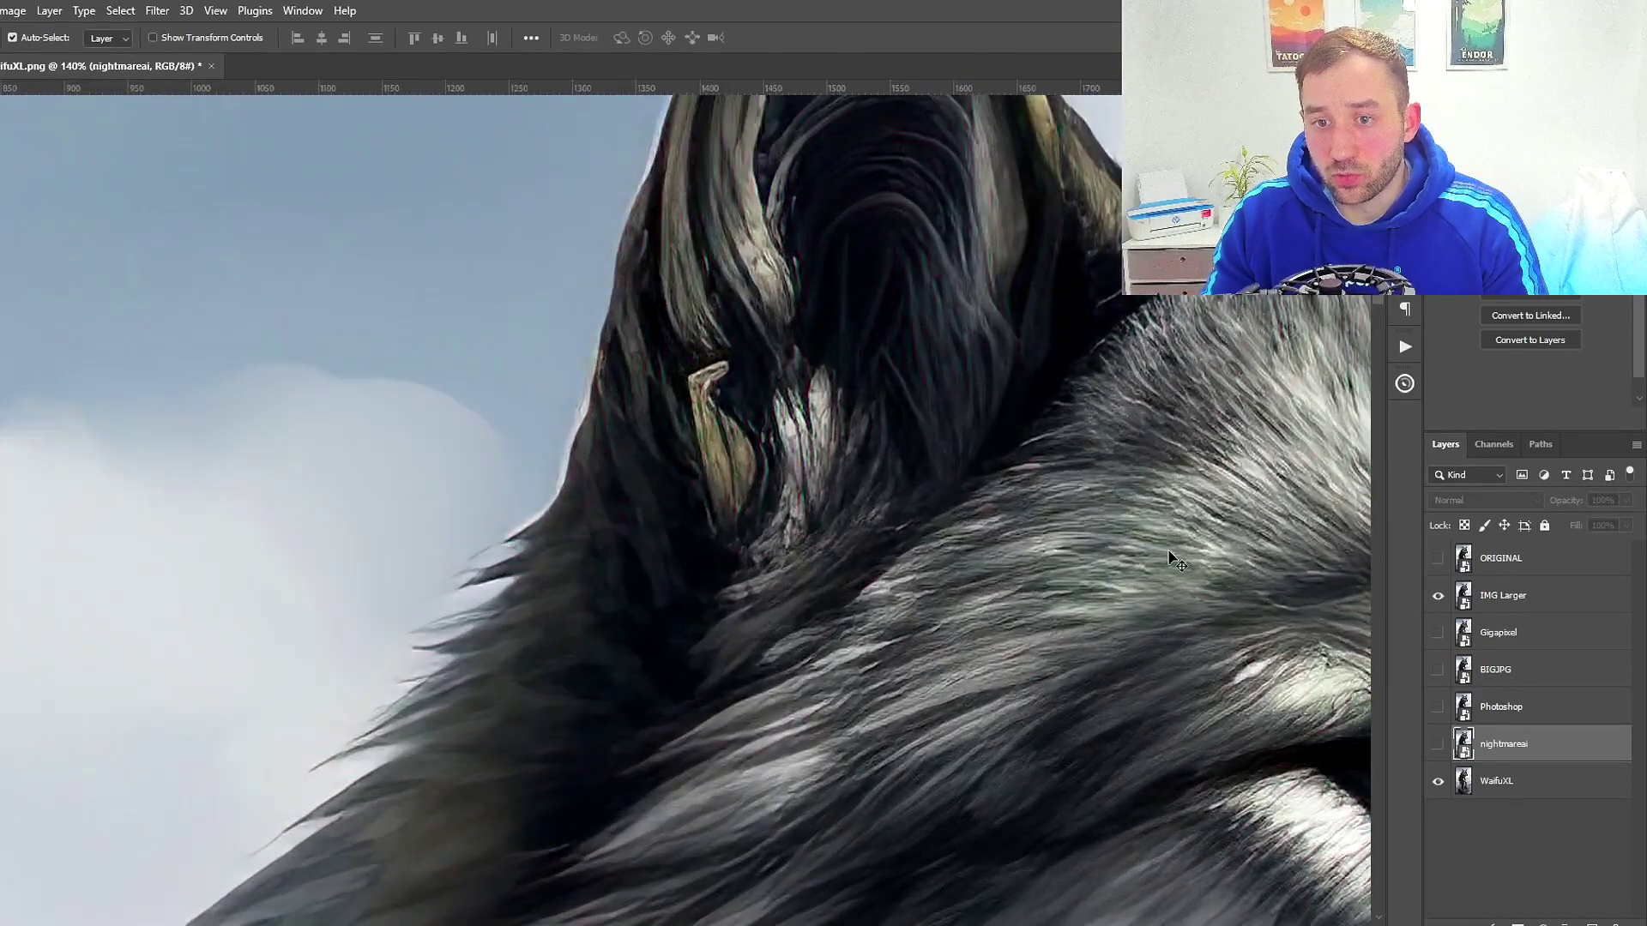
drag(1169, 553, 975, 550)
scroll(930, 642, up, 3)
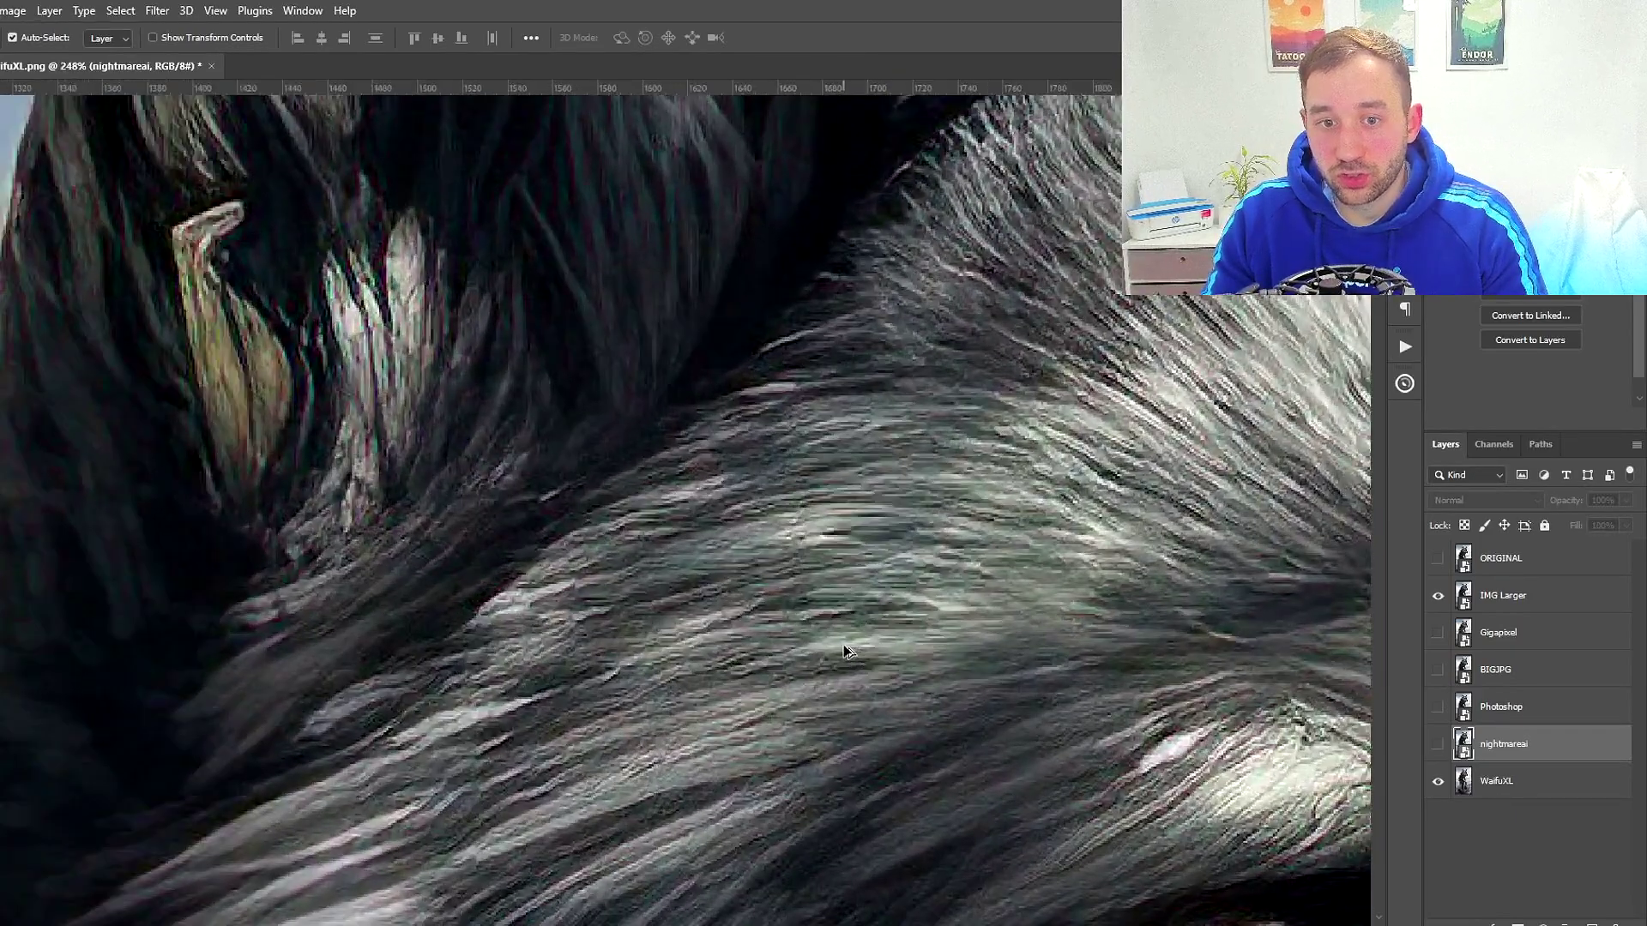
scroll(845, 648, down, 3)
scroll(762, 537, down, 2)
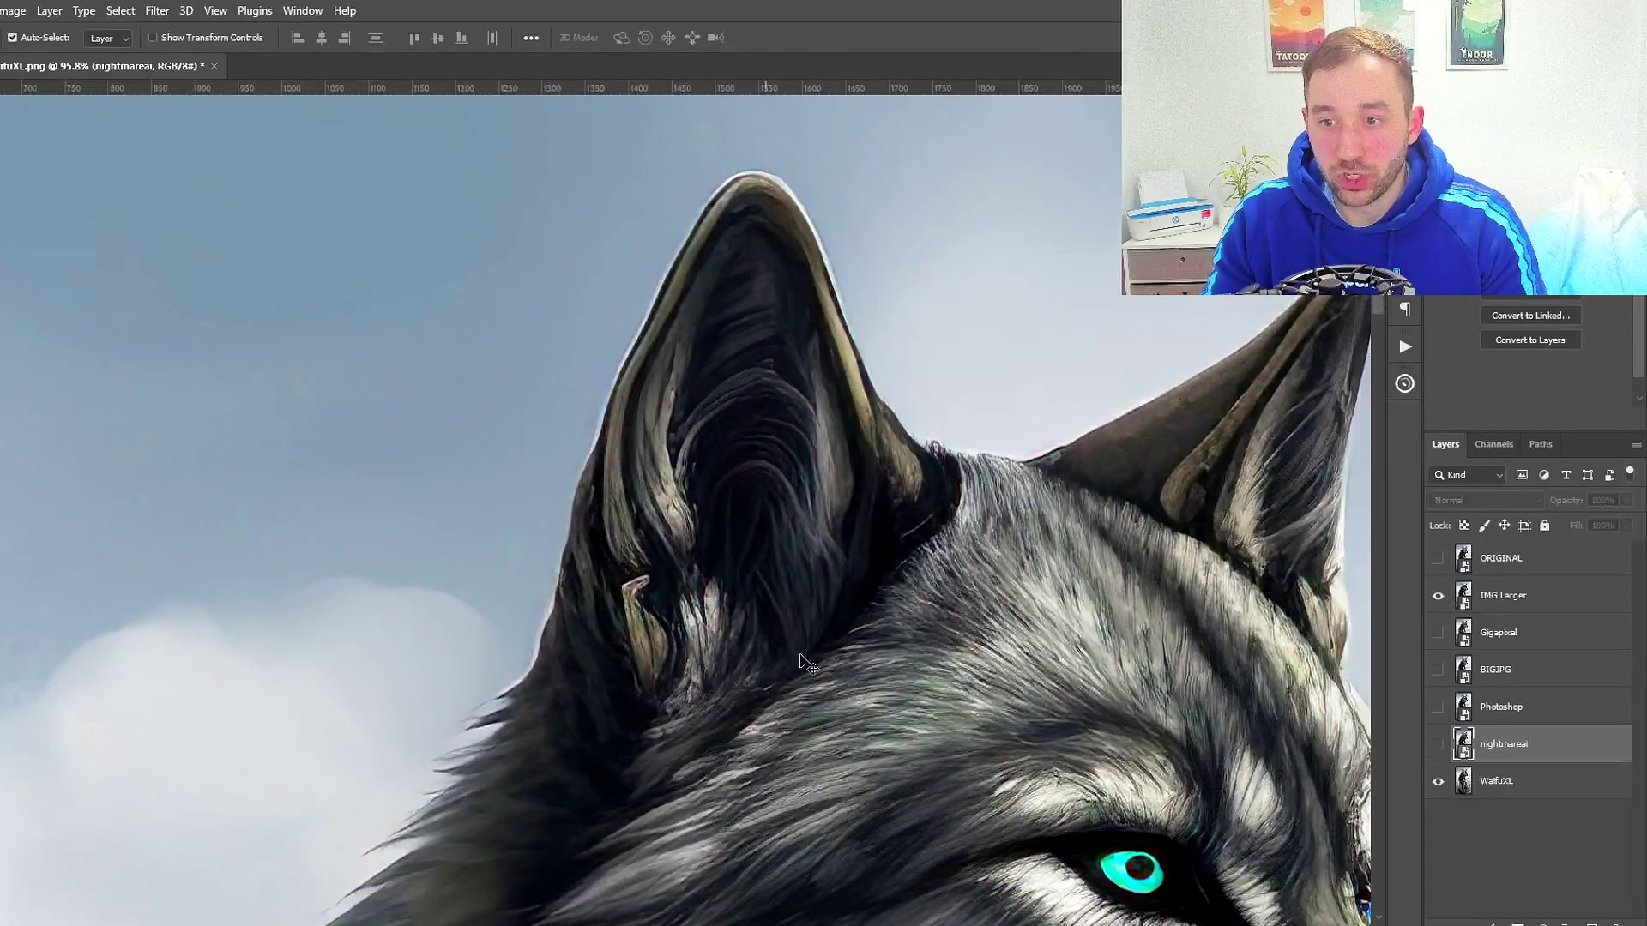
drag(988, 691, 1007, 671)
scroll(1012, 669, down, 2)
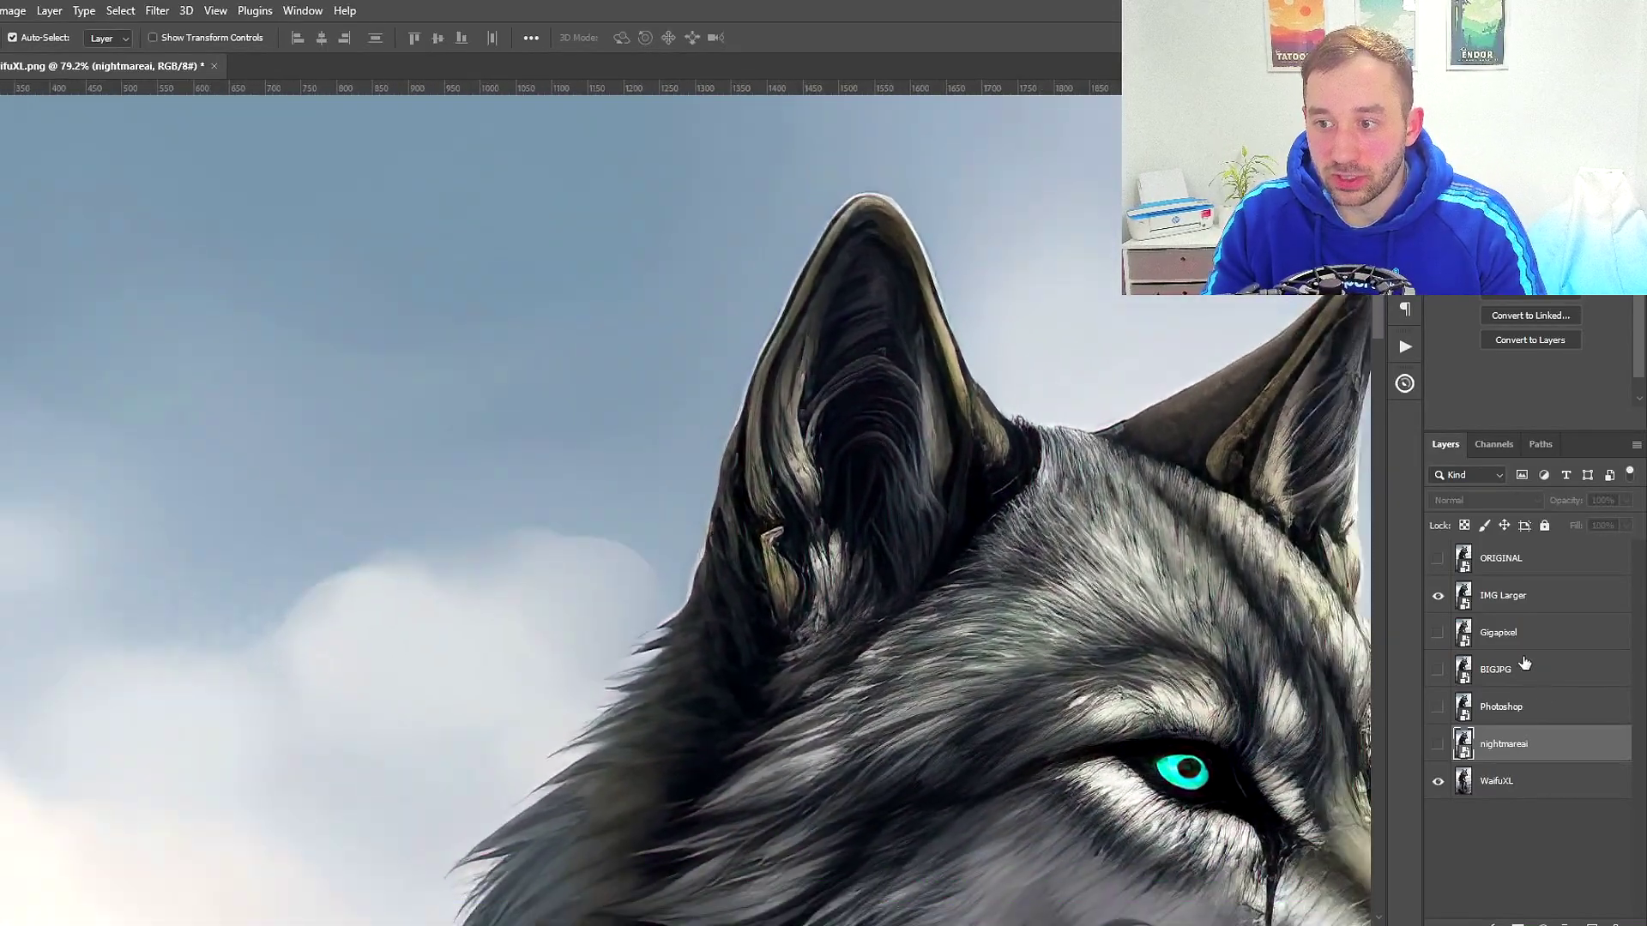